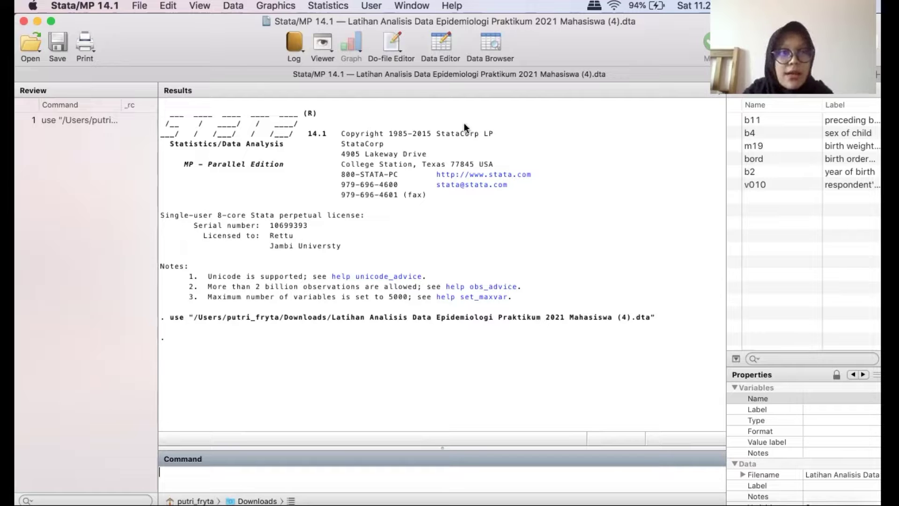
- Start recoding a categorical variable and choose m19 as the variable to recode
left_click(233, 5)
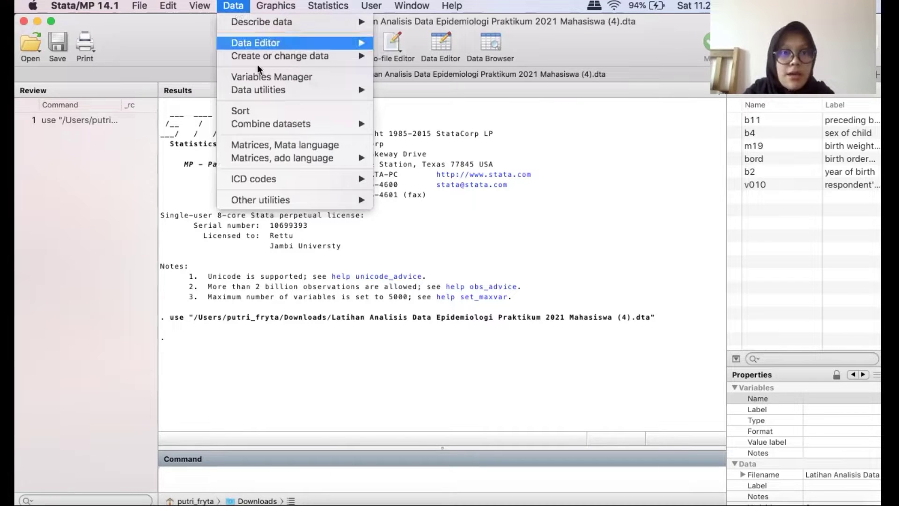
mouse_move(254, 55)
mouse_move(434, 86)
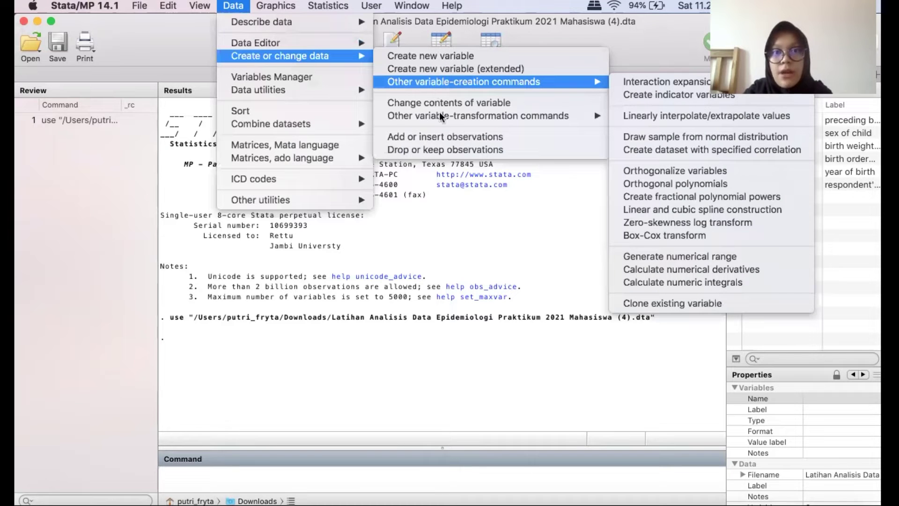
mouse_move(440, 116)
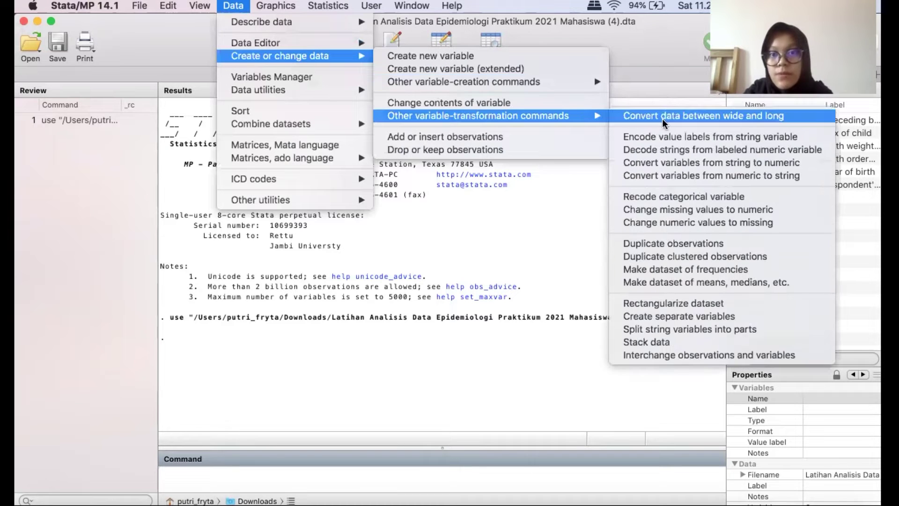
left_click(684, 196)
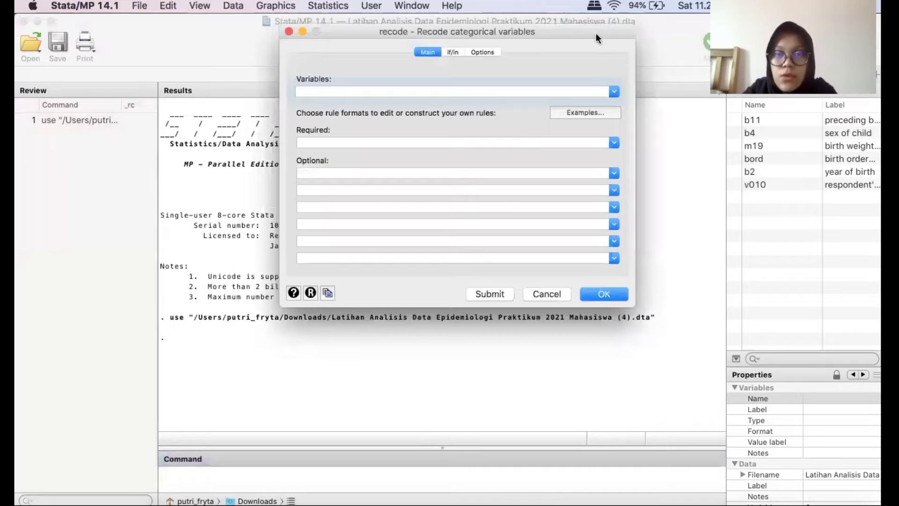
left_click(613, 93)
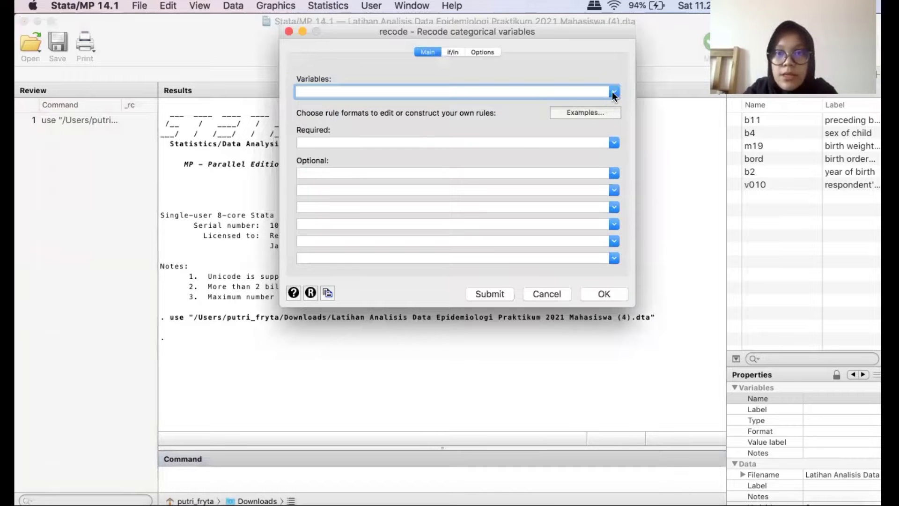
left_click(474, 96)
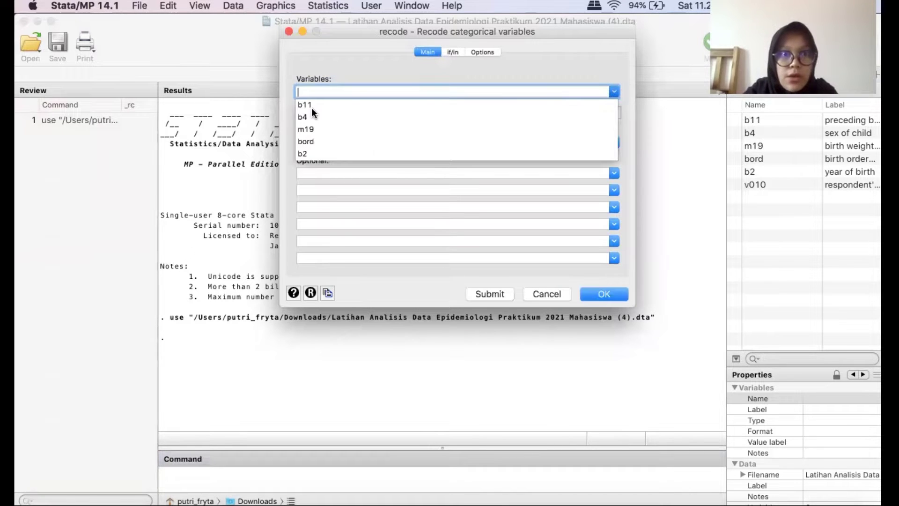
left_click(407, 130)
- Set the required recode rule to 2500/max=0
left_click(407, 142)
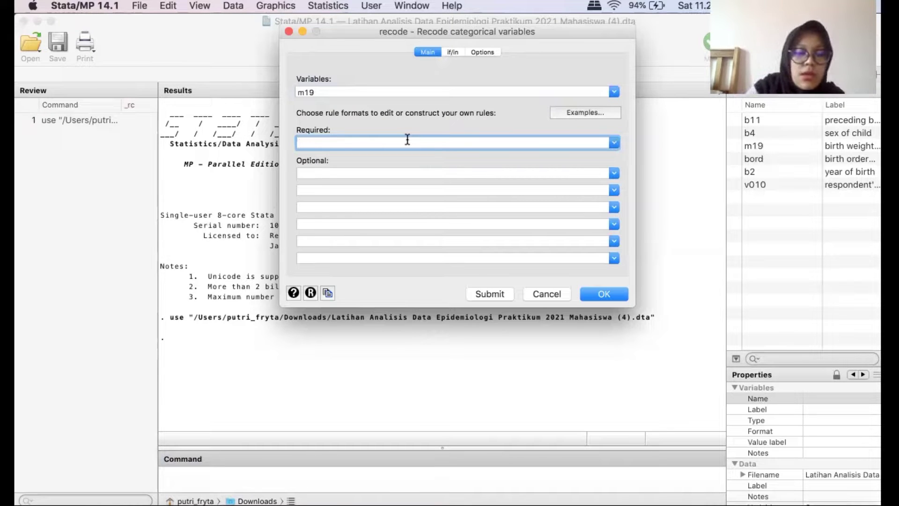
type("250")
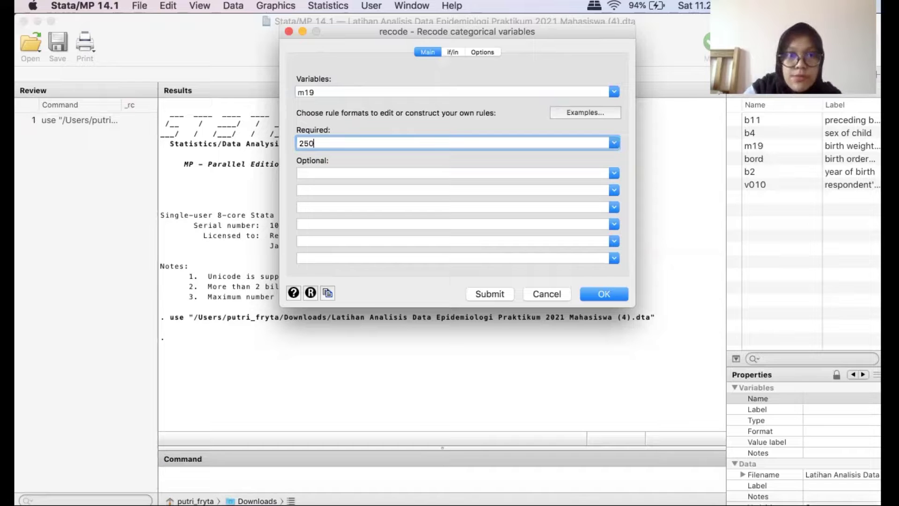
type("0/max")
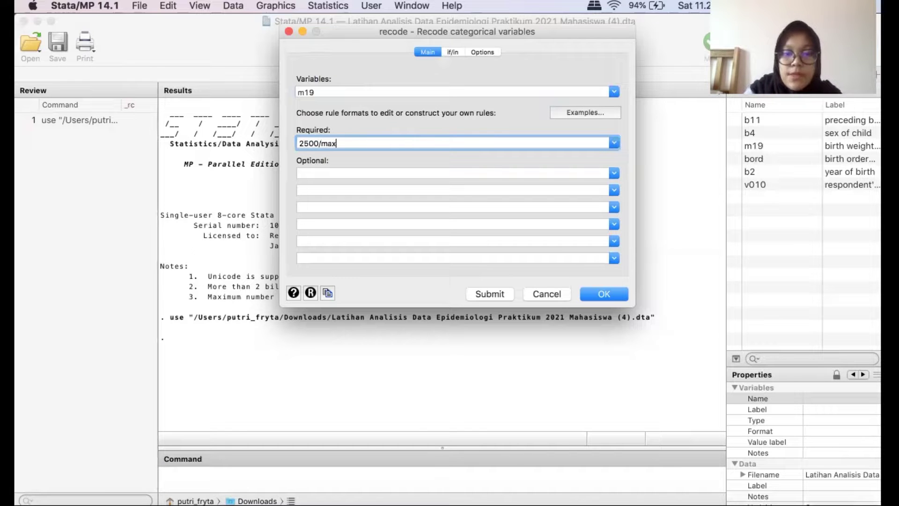
type("=0")
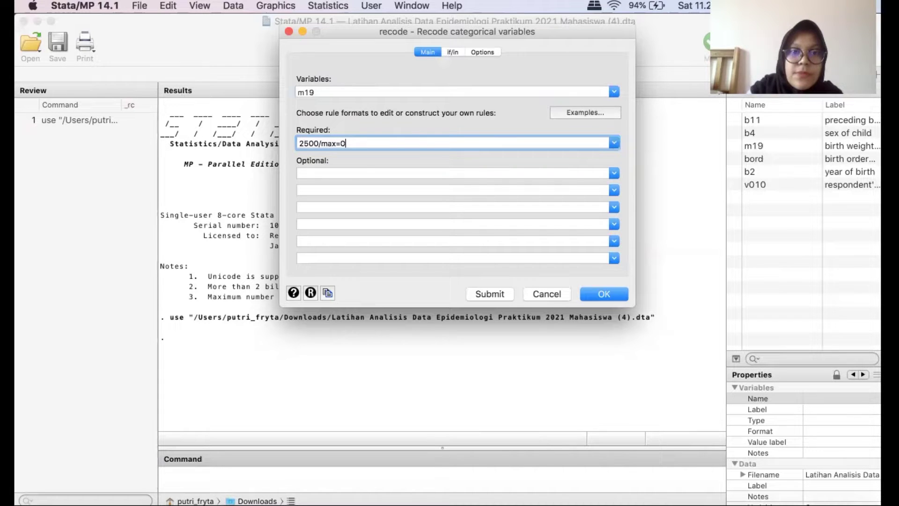
- Add the first optional recode rule min/2499=1
left_click(361, 173)
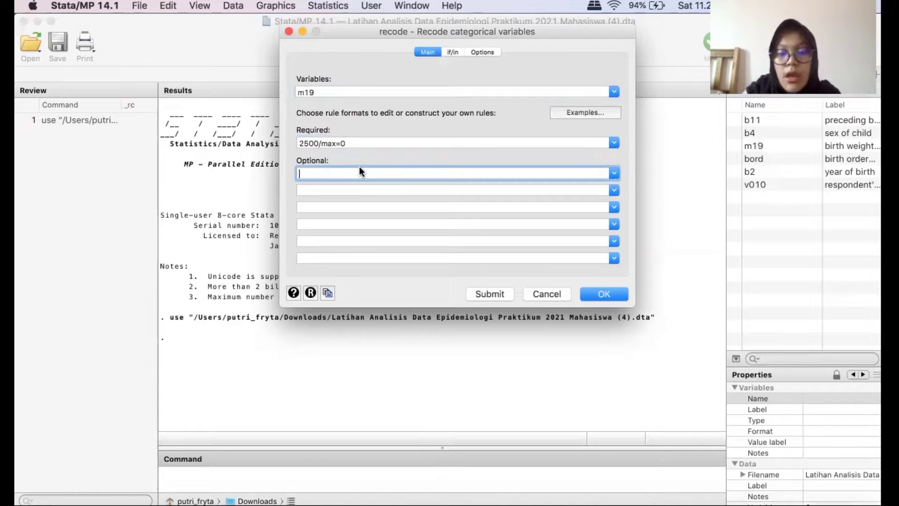
type("miin")
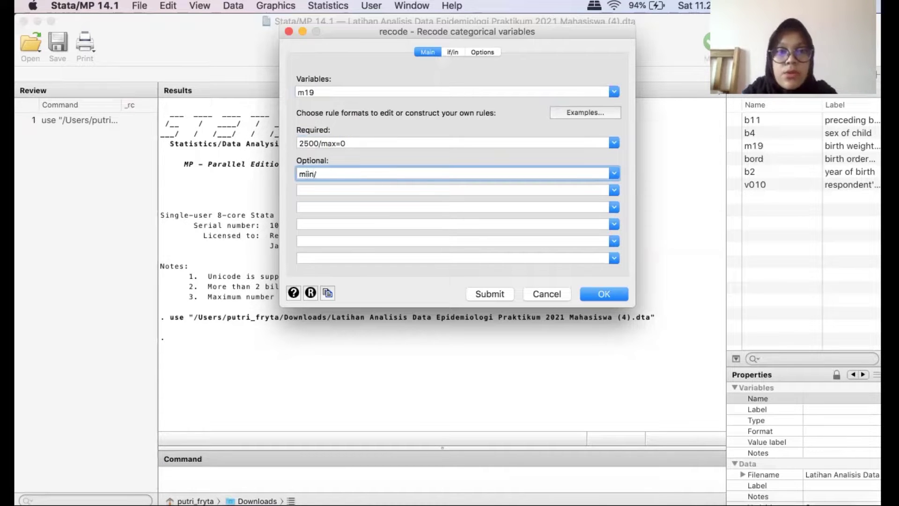
type("/")
left_click(305, 173)
key("BackSpace")
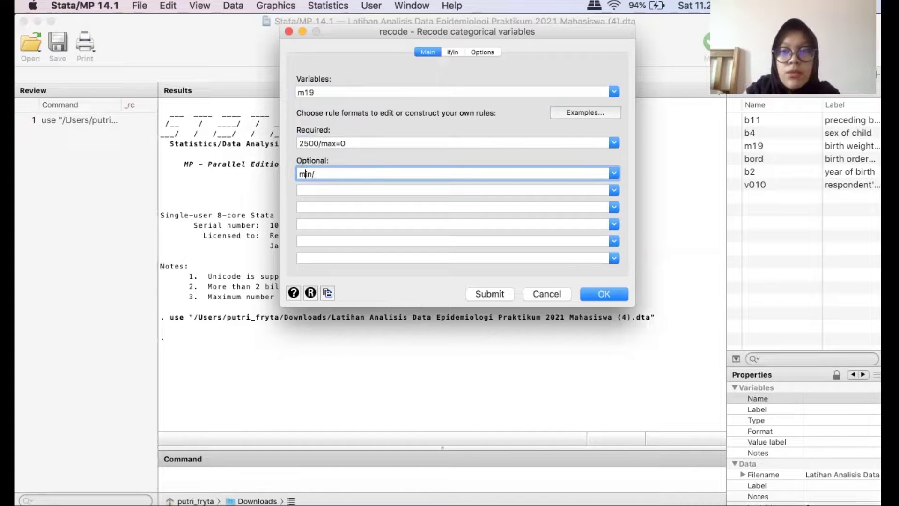
left_click(329, 174)
type("2")
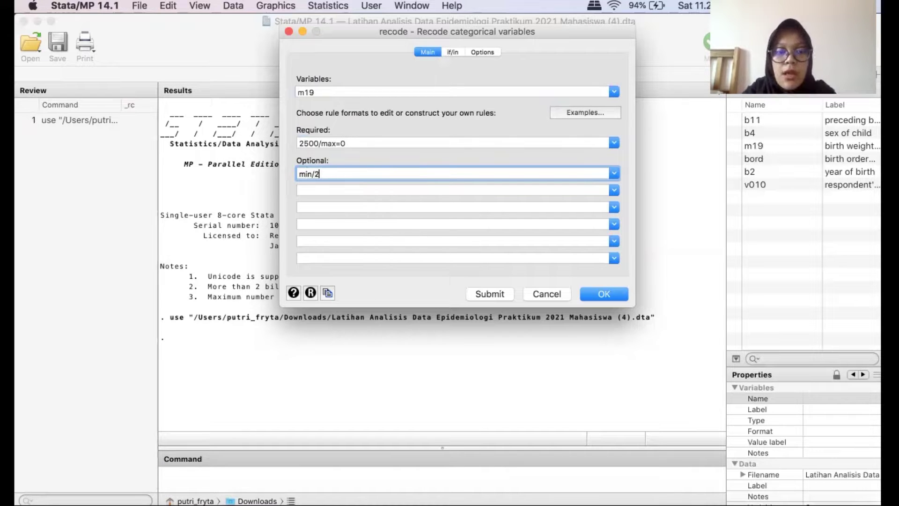
type("49")
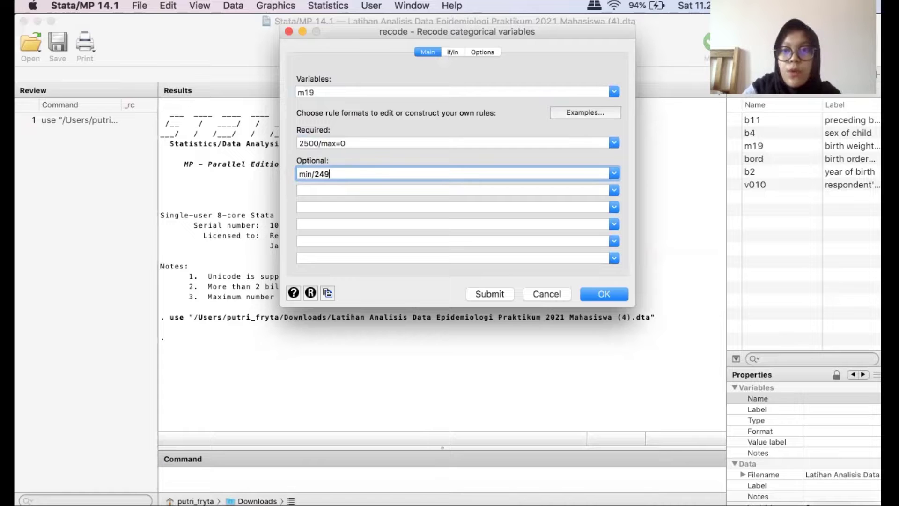
type("9=")
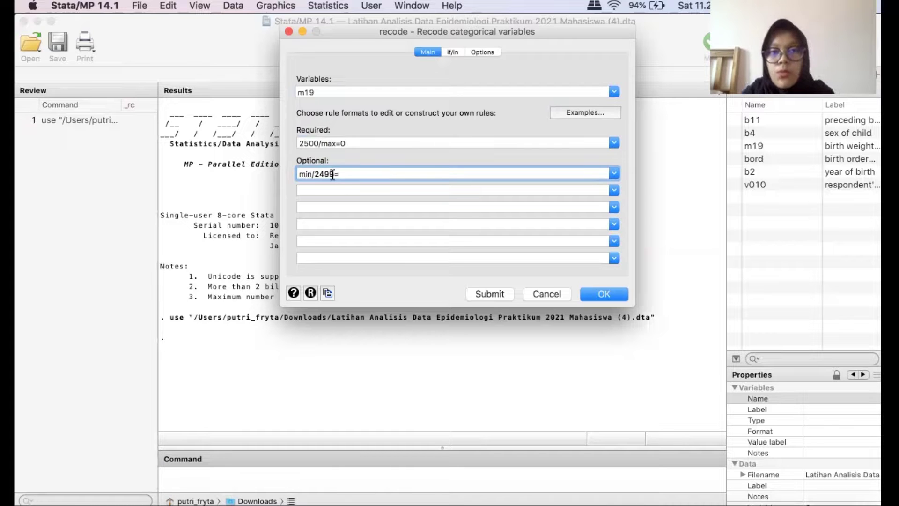
type("1")
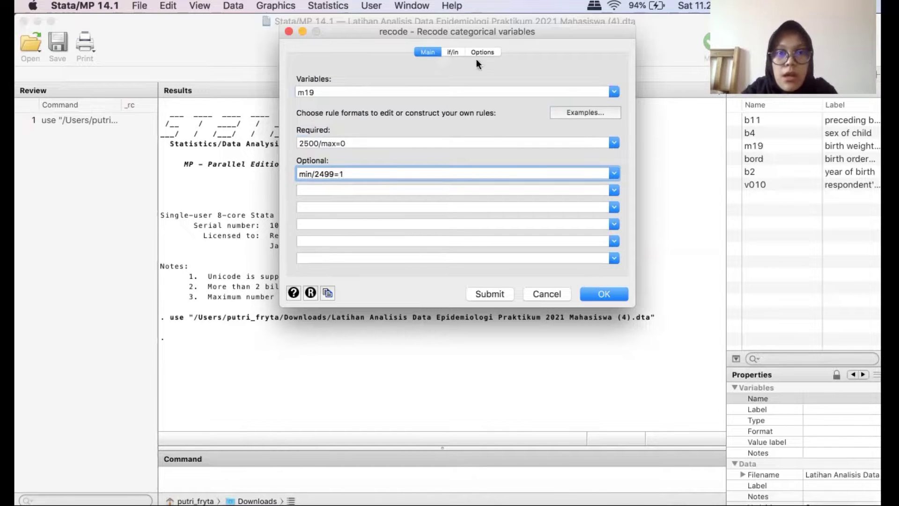
- Have the recode generate a new variable named cat_berat_lahir and run it
left_click(487, 52)
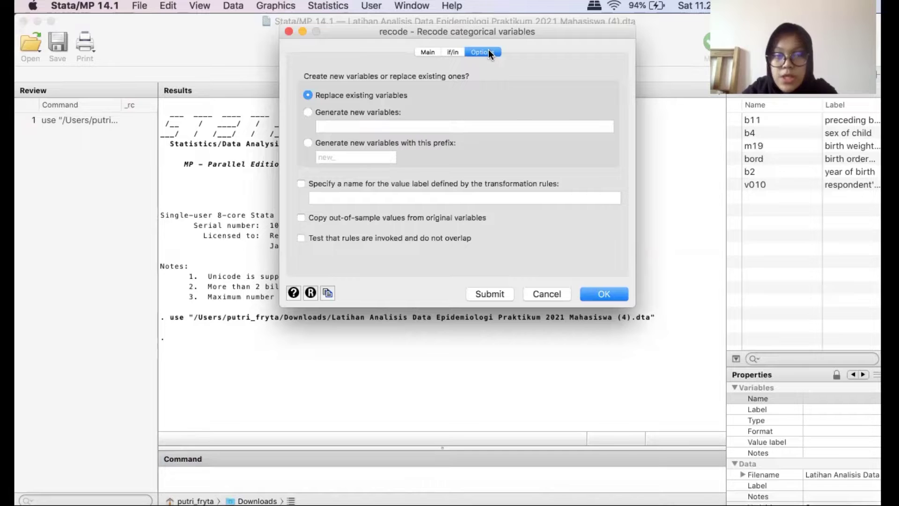
left_click(365, 108)
left_click(383, 129)
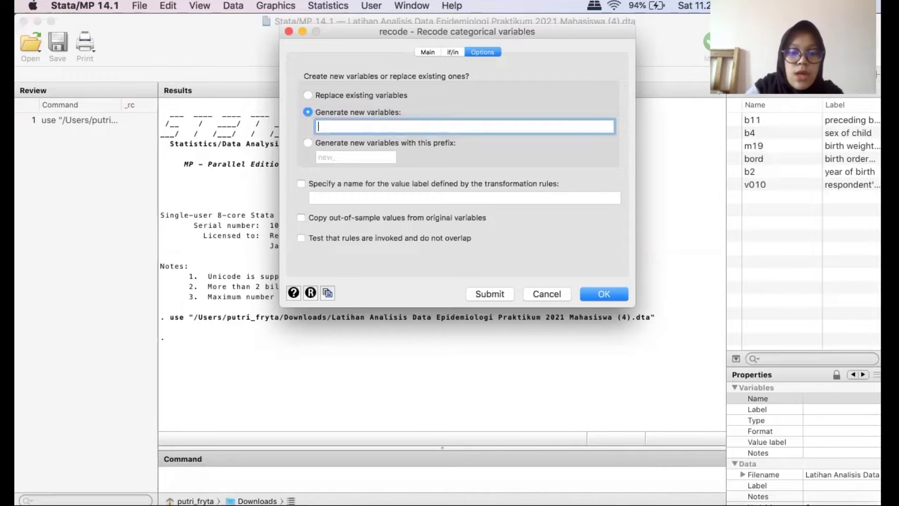
type("cat")
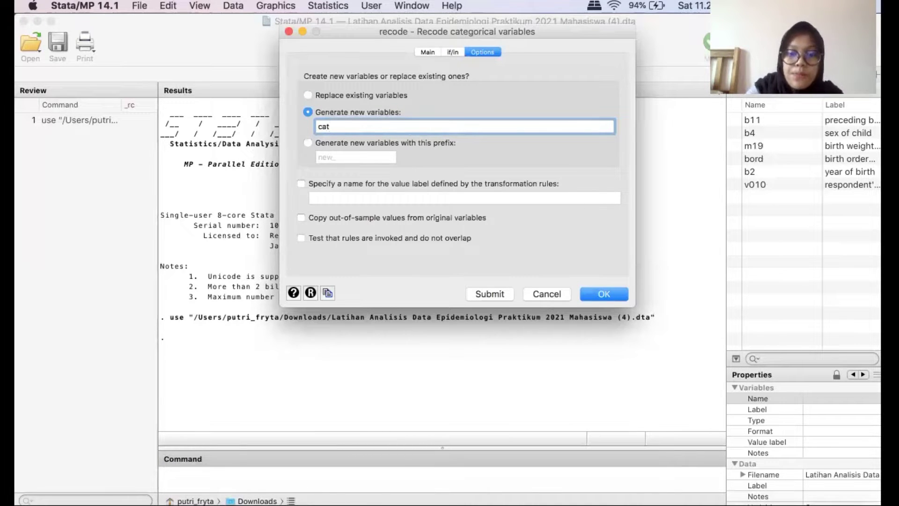
type("_berat")
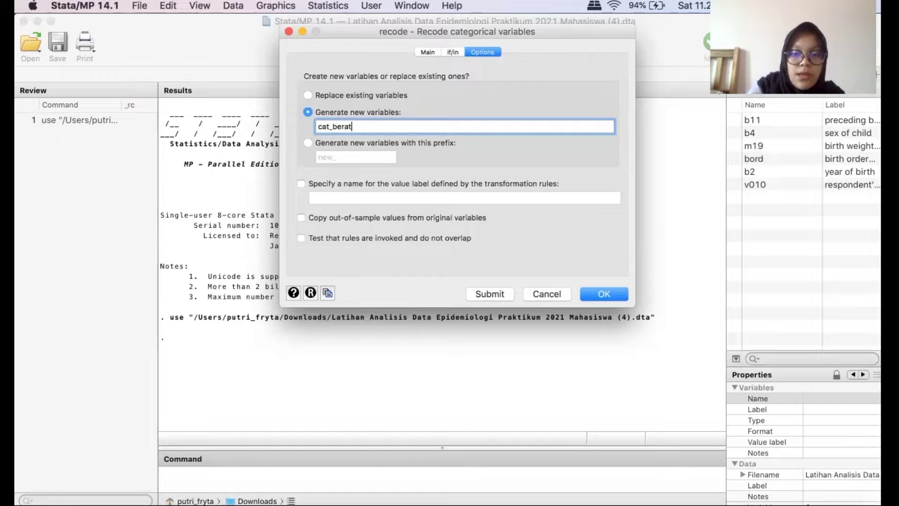
type("_lahir")
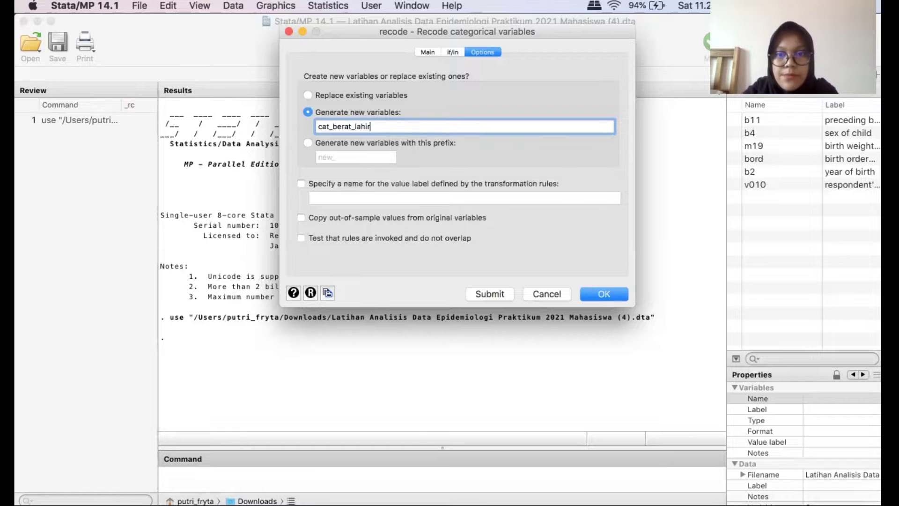
key("Return")
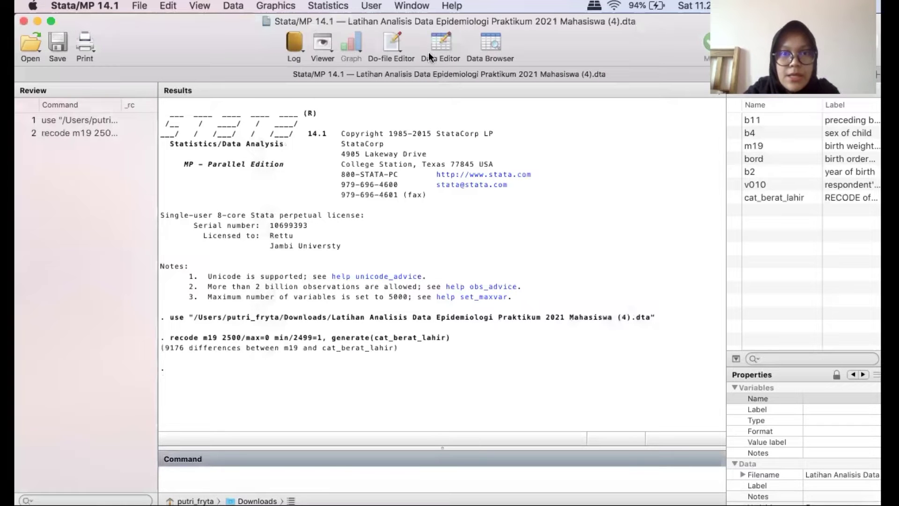
- In the Data Editor, change the variable label of cat_berat_lahir to "Berat Lahir"
left_click(430, 48)
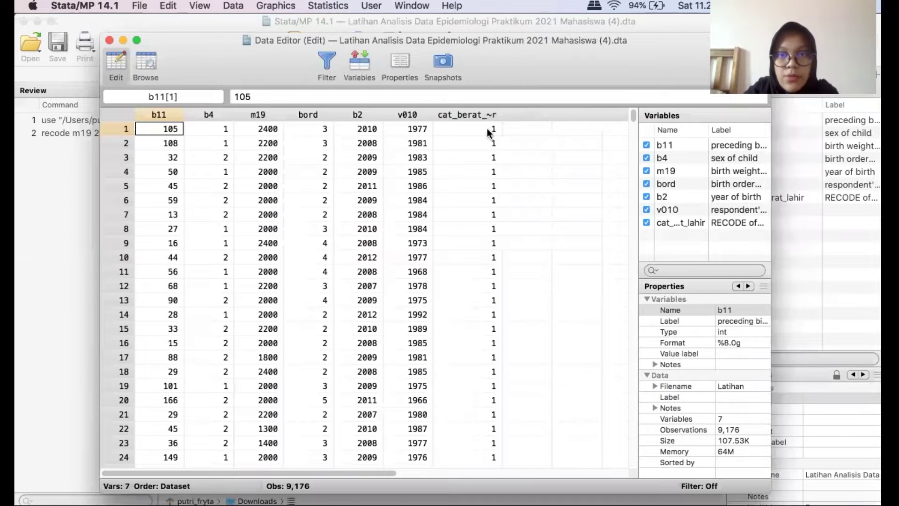
left_click(485, 115)
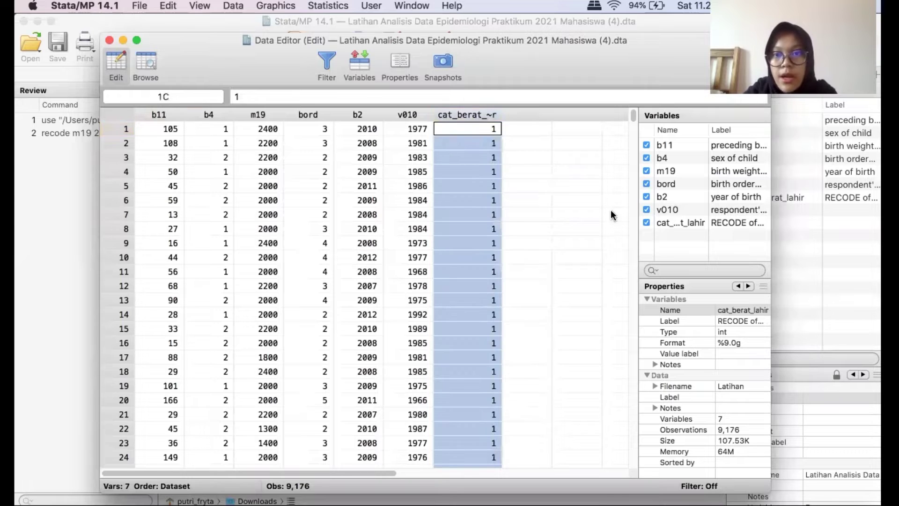
left_click(674, 223)
left_click(745, 322)
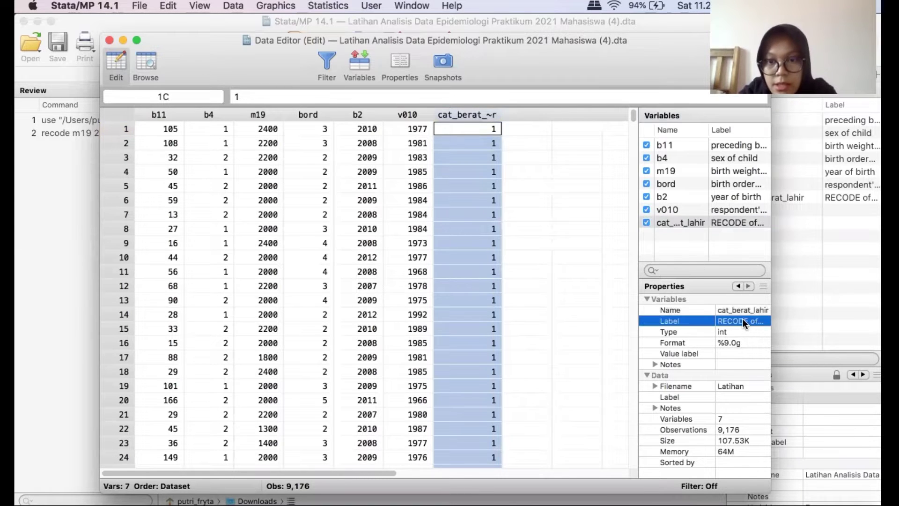
left_click(745, 322)
key("BackSpace")
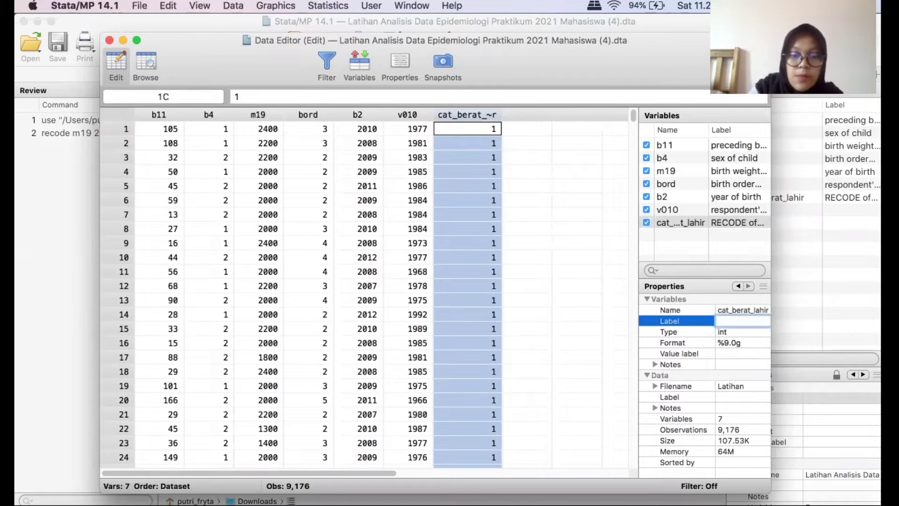
type("Berat Lahir")
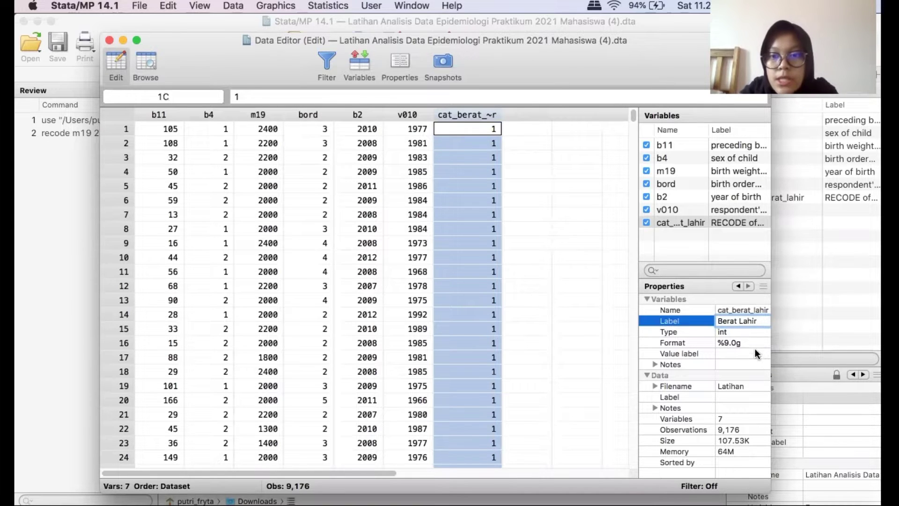
- Create a new value label named berat_lahir from the value label property of cat_berat_lahir
left_click(763, 355)
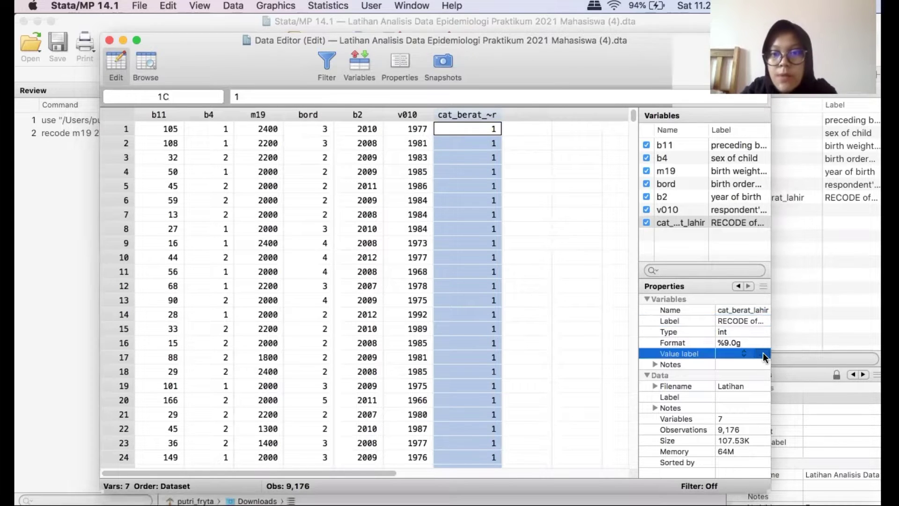
left_click(762, 355)
left_click(578, 125)
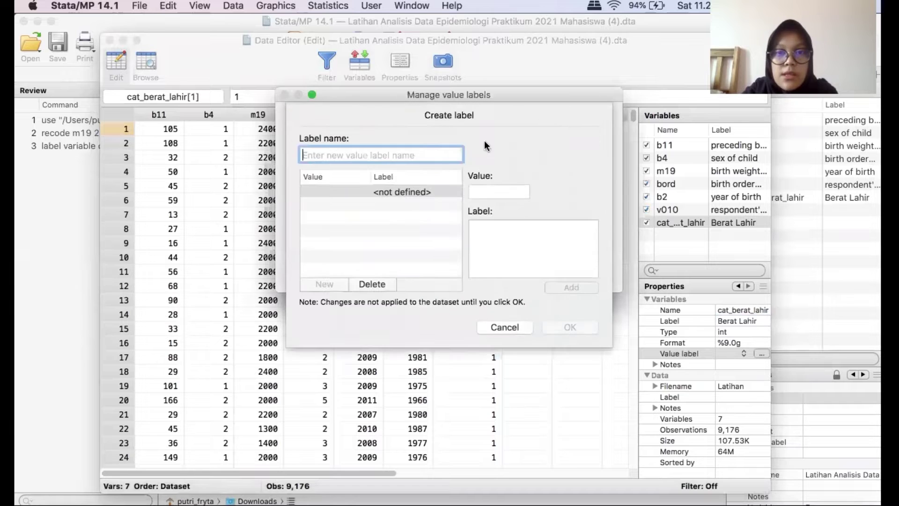
type("ber")
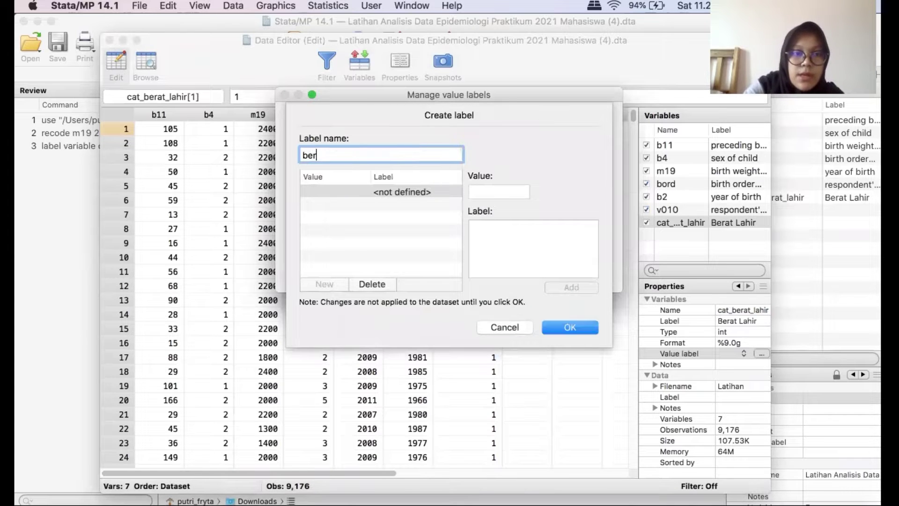
type("at_lahir")
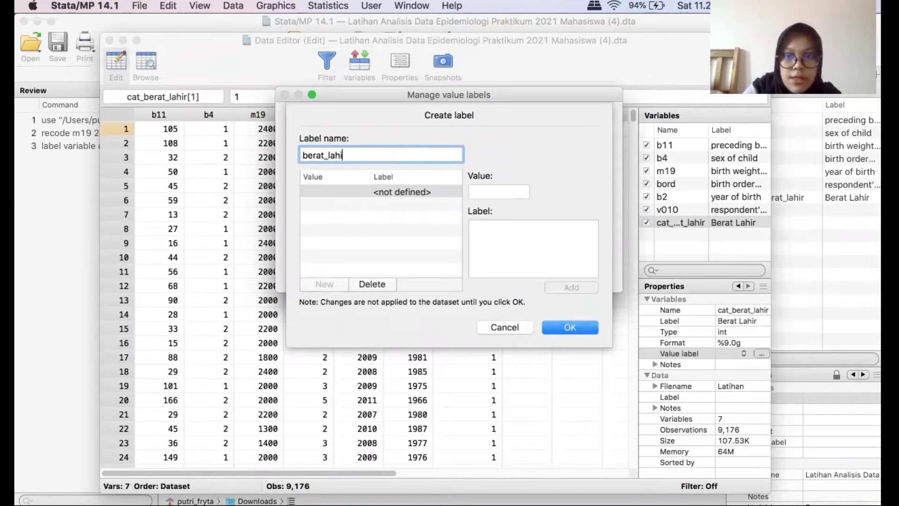
- Add value 0 with the label "Normal" to the berat_lahir value label
left_click(497, 195)
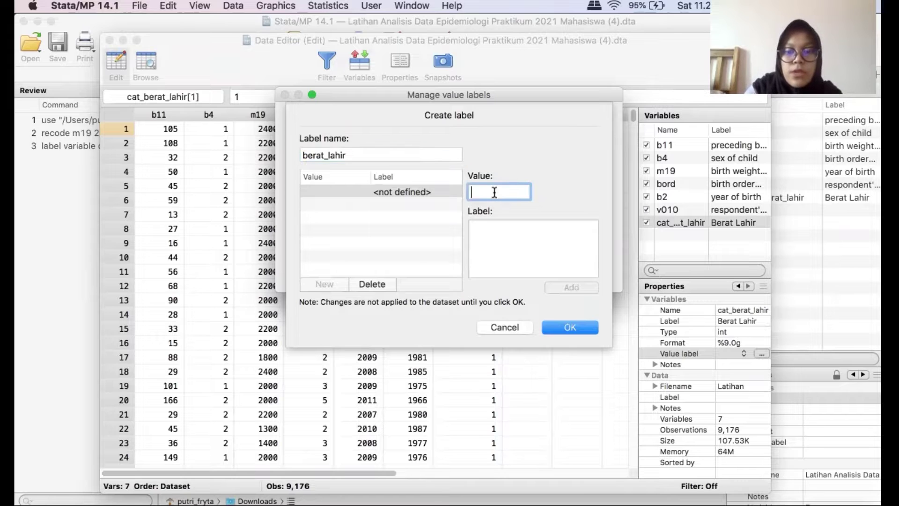
type("0")
left_click(535, 255)
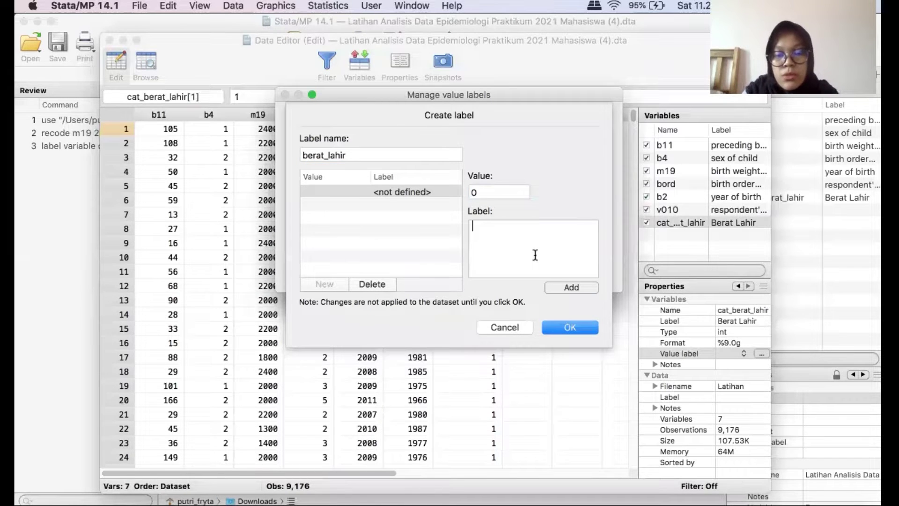
type("Normal")
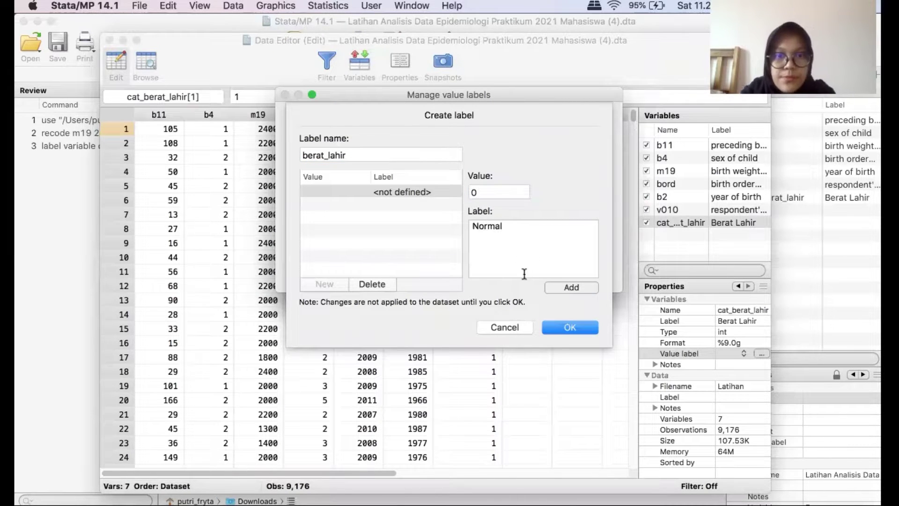
left_click(574, 290)
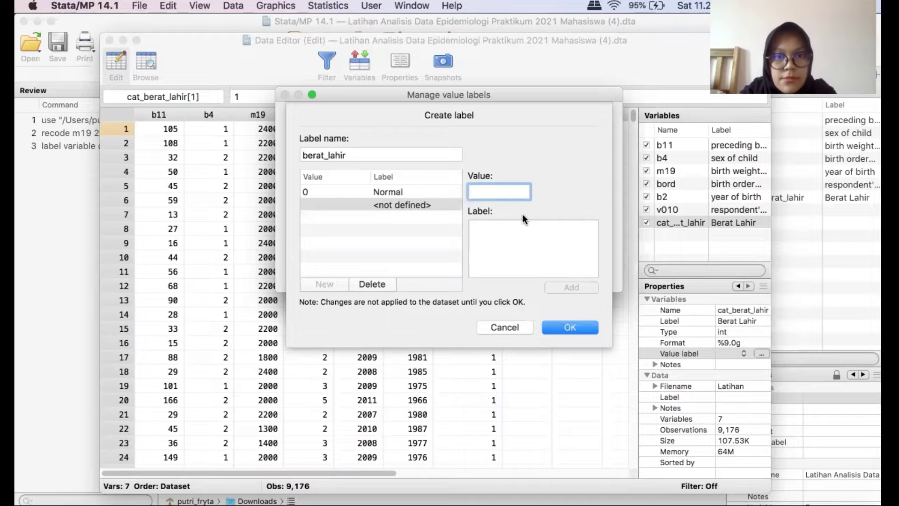
- Add value 1 with the label "BBLR" to berat_lahir and save the value label definition
type("1")
left_click(518, 243)
type("BBL")
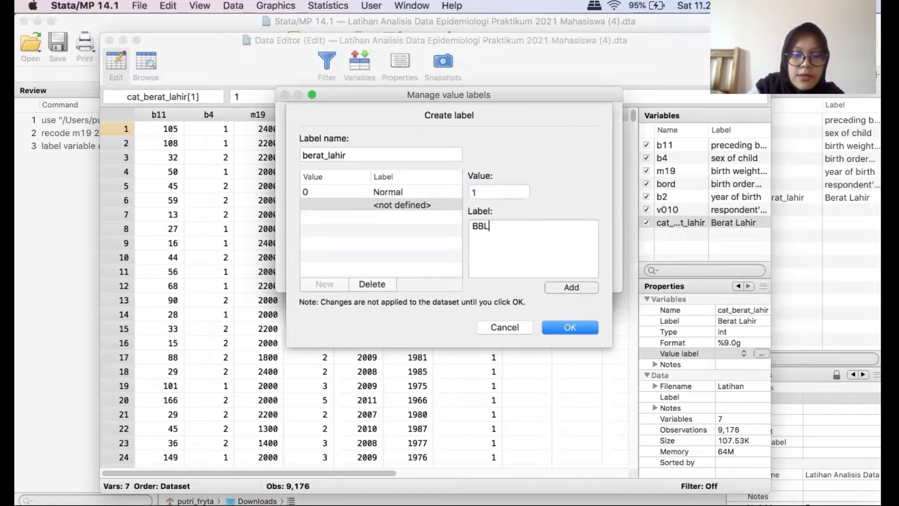
type("R")
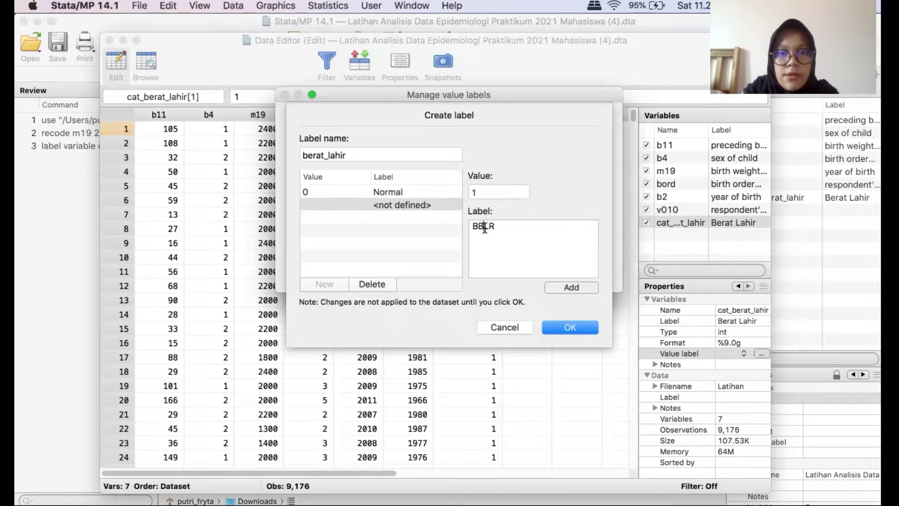
left_click(589, 291)
left_click(580, 328)
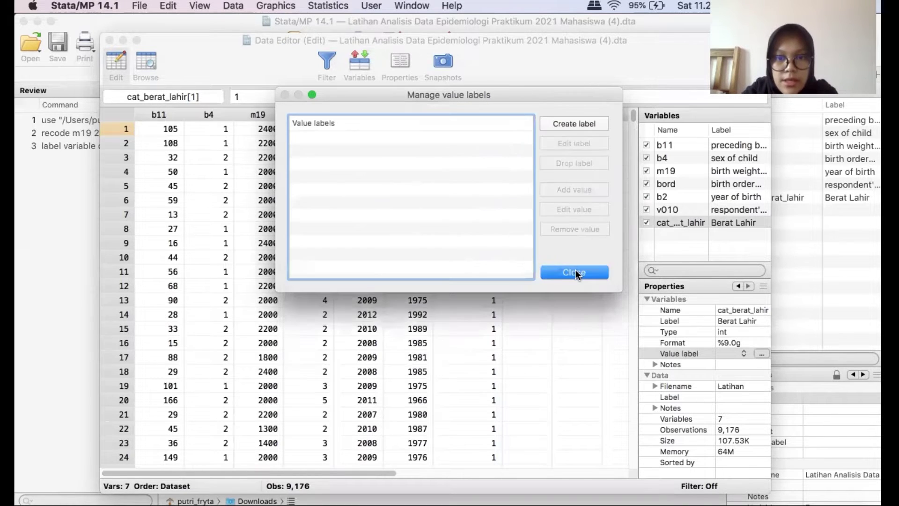
- Assign the berat_lahir value label to cat_berat_lahir and close the Data Editor
left_click(572, 271)
left_click(744, 357)
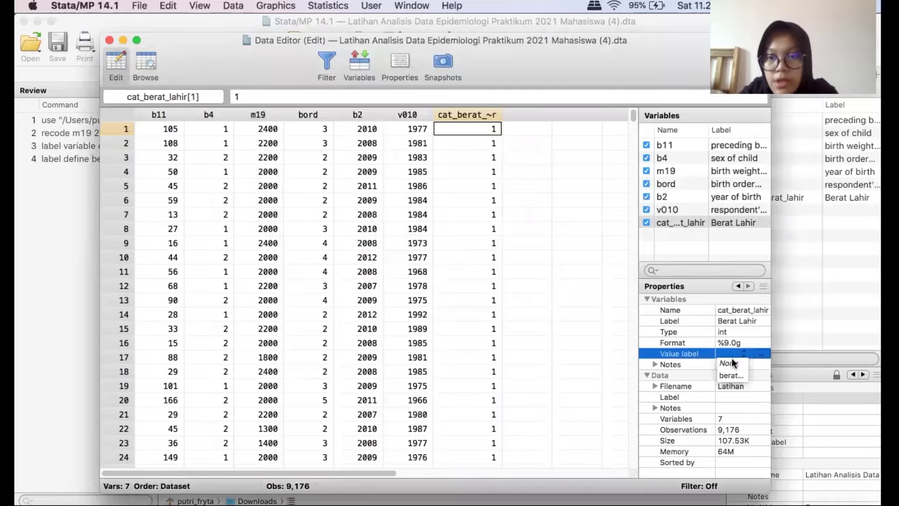
left_click(735, 376)
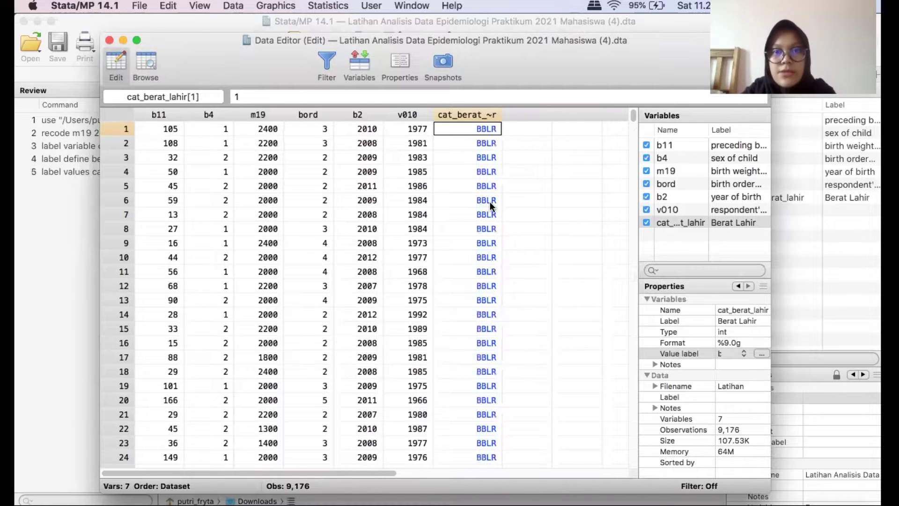
scroll(490, 202, "down", 5)
left_click(109, 40)
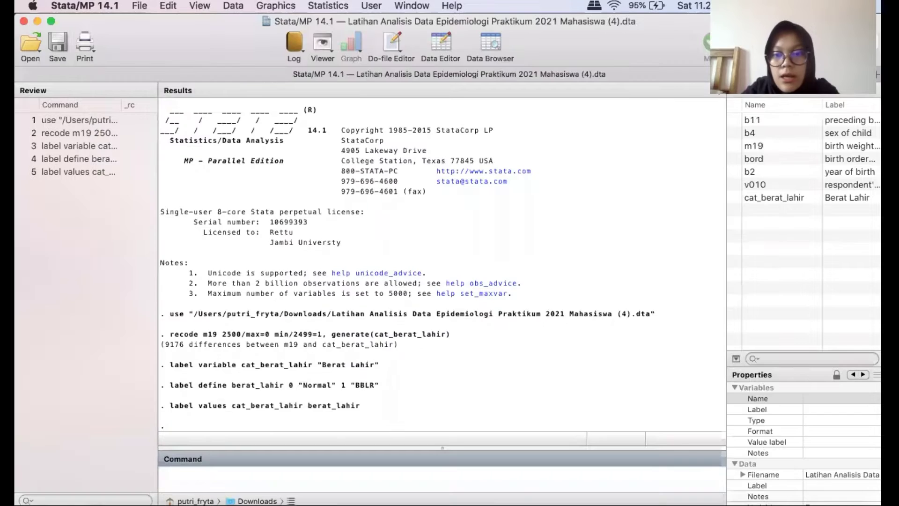
- Consult the birth weight task in the Word exam document and tabulate cat_berat_lahir in Stata with the tab command
left_click(574, 490)
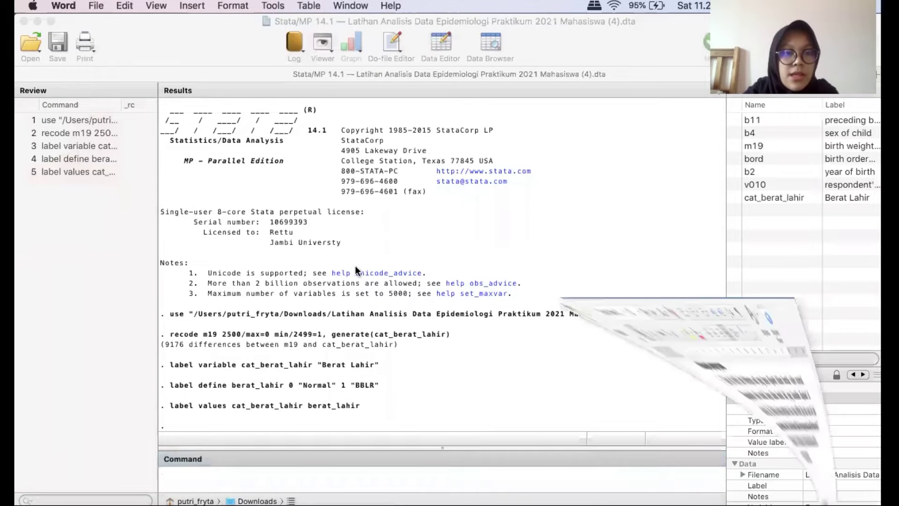
scroll(331, 365, "down", 3)
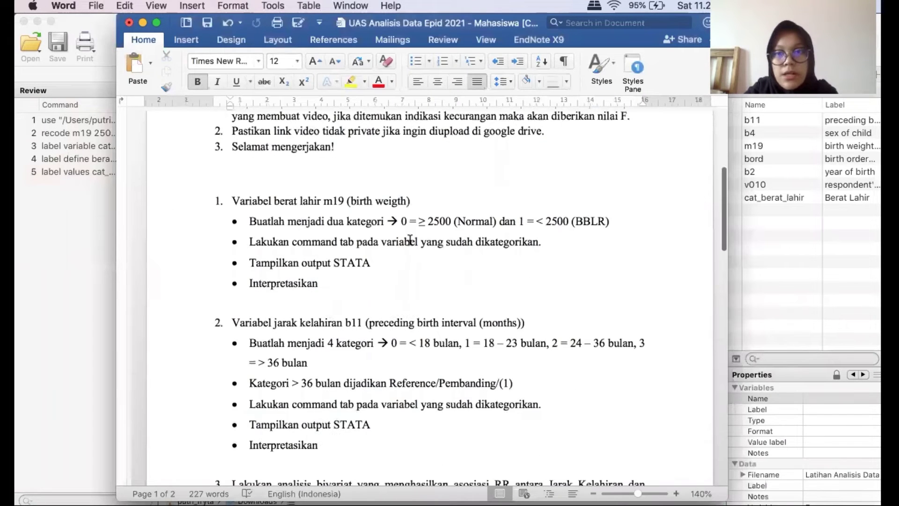
left_click_drag(293, 242, 356, 244)
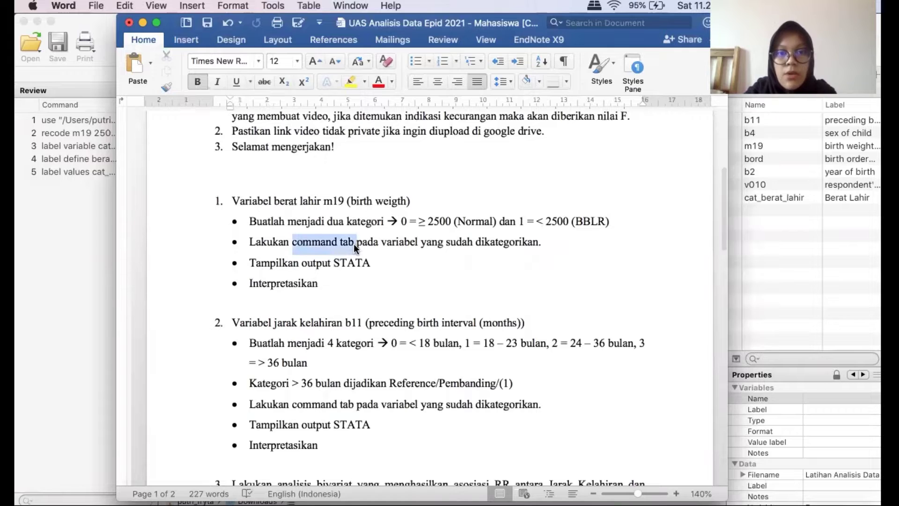
left_click(144, 21)
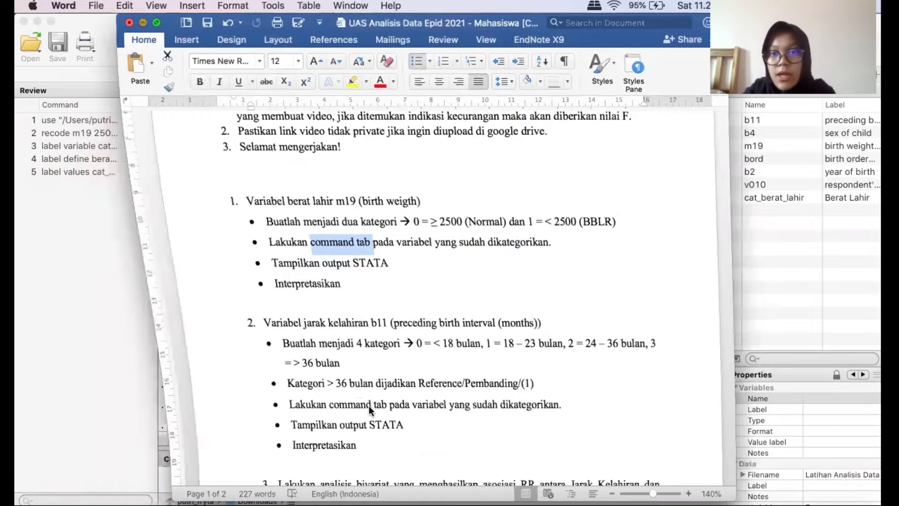
left_click(333, 472)
type("tab")
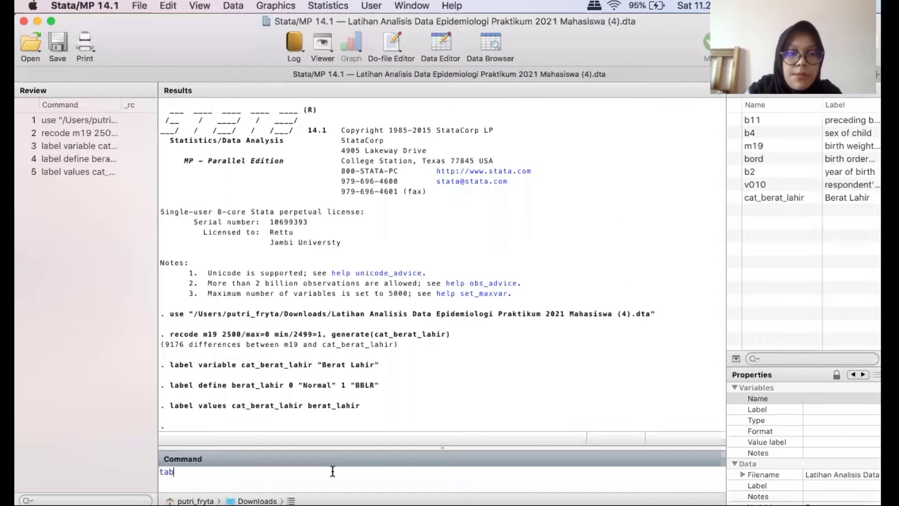
left_click(734, 197)
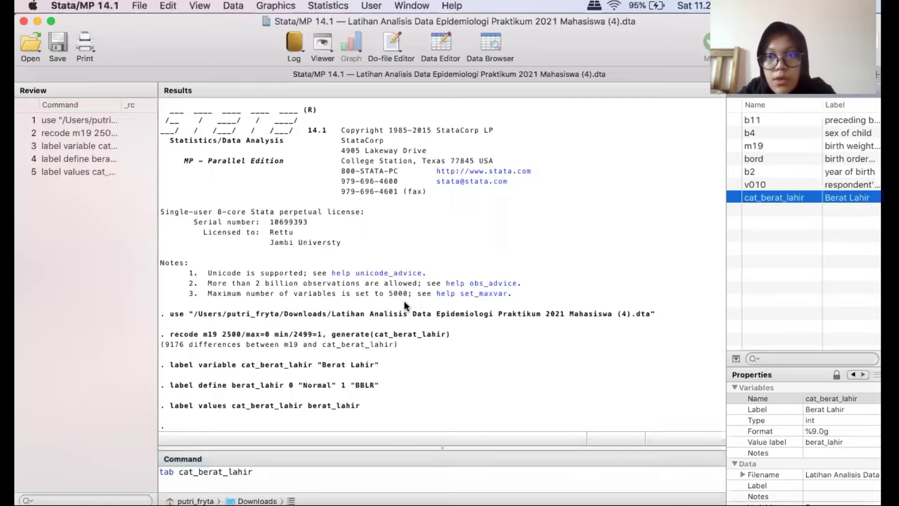
left_click(333, 471)
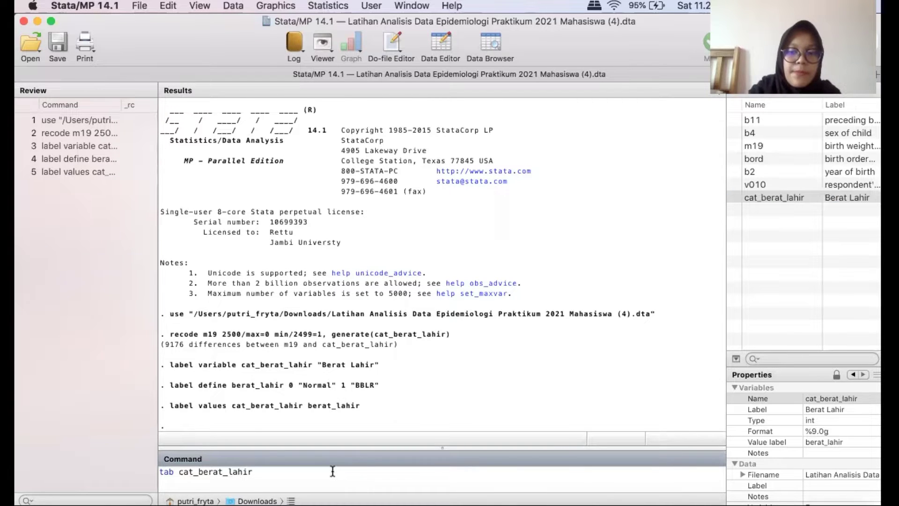
key("Return")
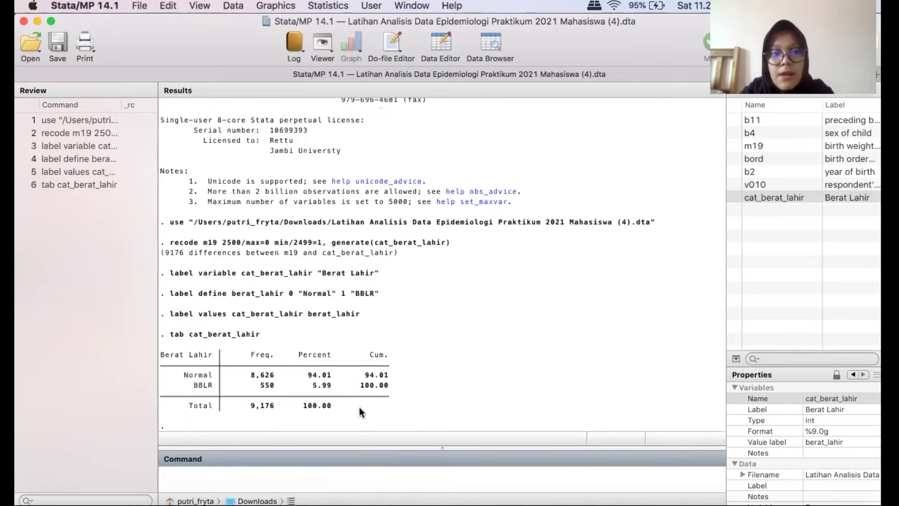
- Copy the Berat Lahir frequency table from the results as a picture
left_click_drag(161, 355, 358, 414)
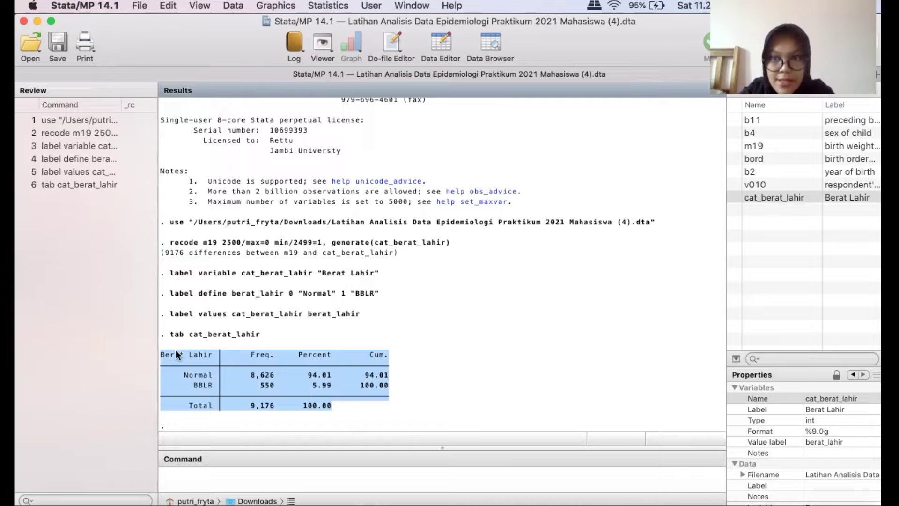
left_click(443, 358)
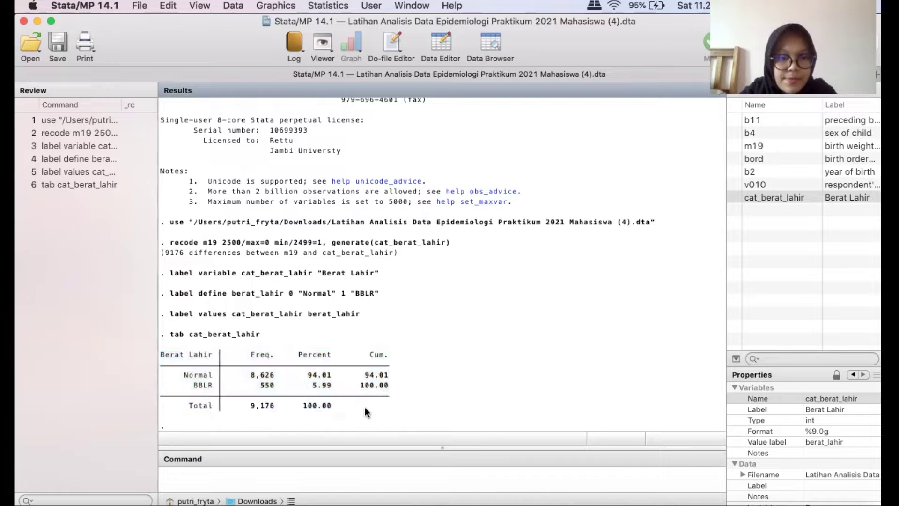
left_click_drag(364, 406, 164, 350)
right_click(248, 381)
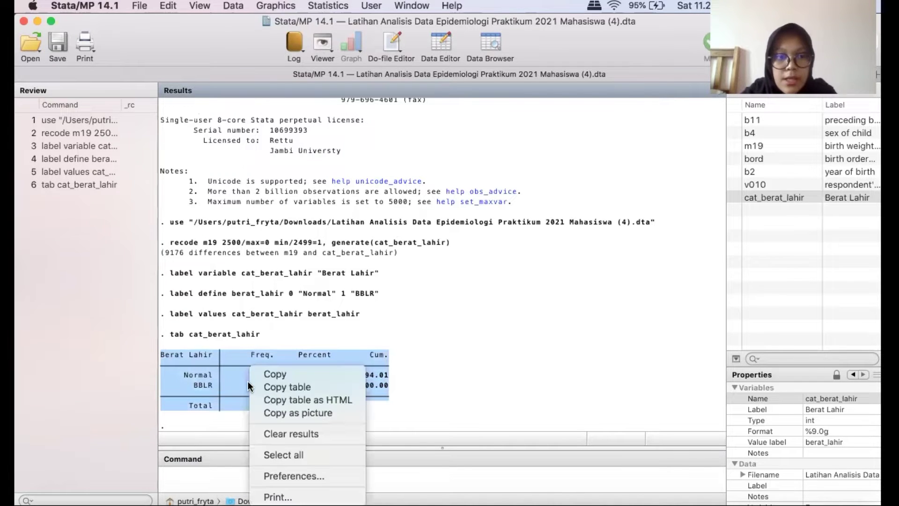
left_click(276, 411)
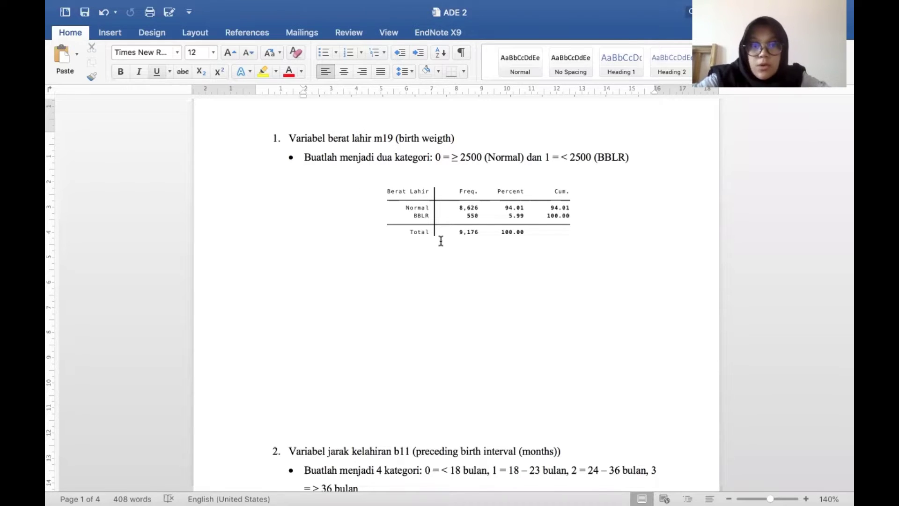
- Start the interpretation below the Berat Lahir table with "Dari 9176 responden, frekuensi bayi yang dilahirkan dengan berat badan lahir normal"
type("D")
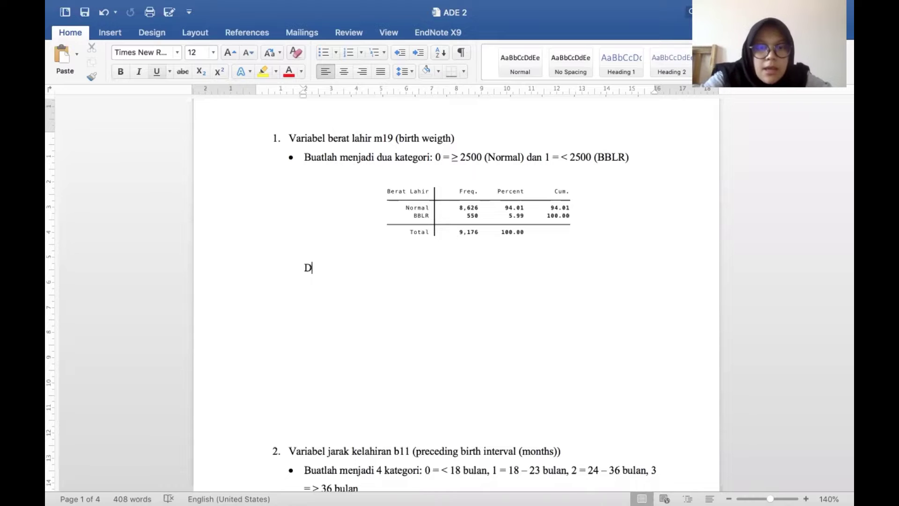
type("ari 9")
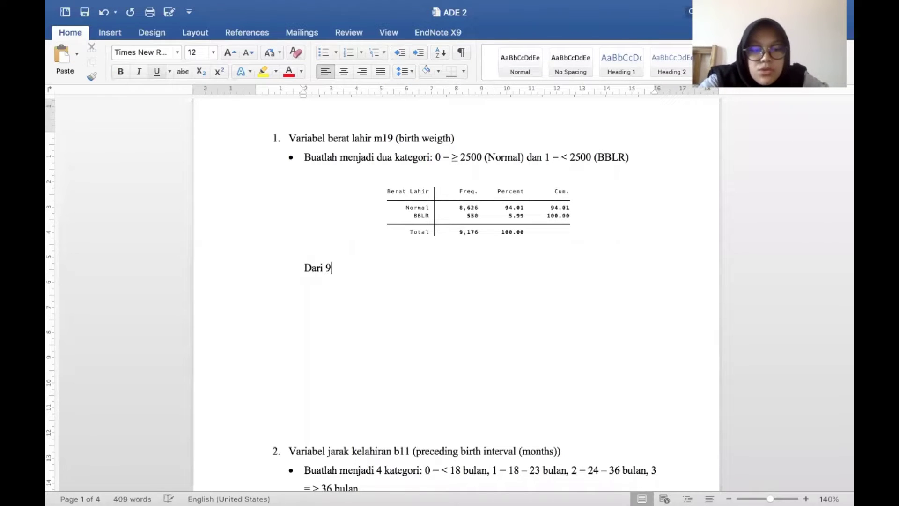
type("17")
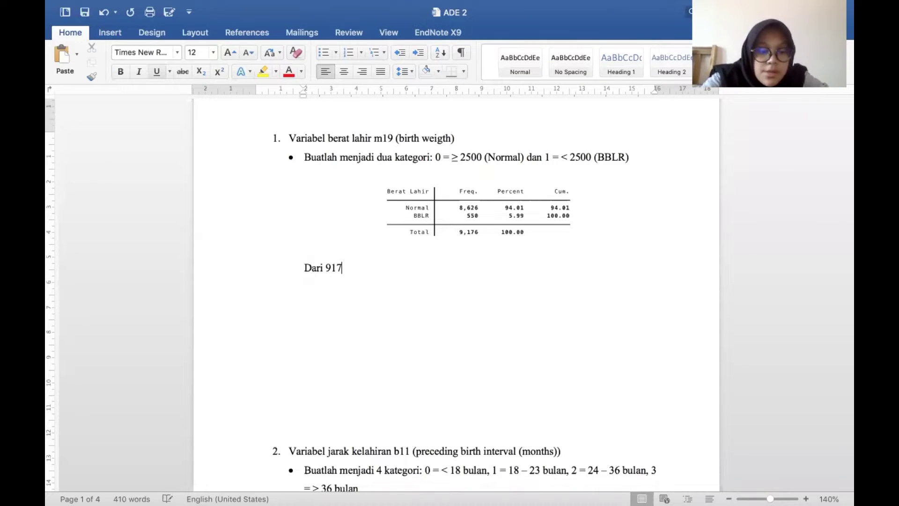
type("6 respon")
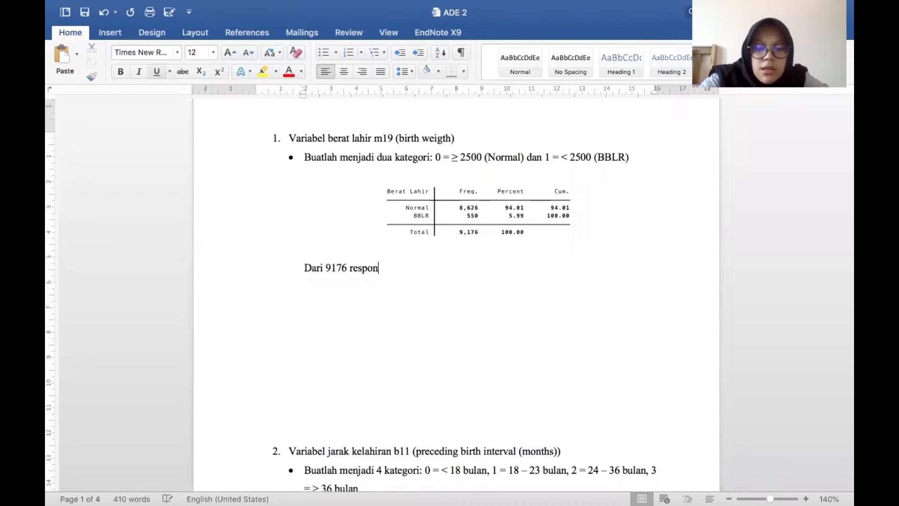
type("den, f")
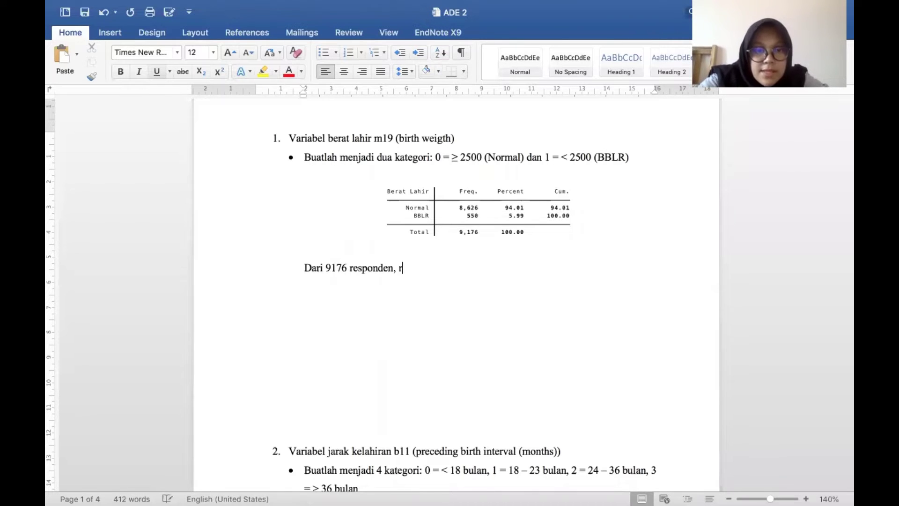
type("reku")
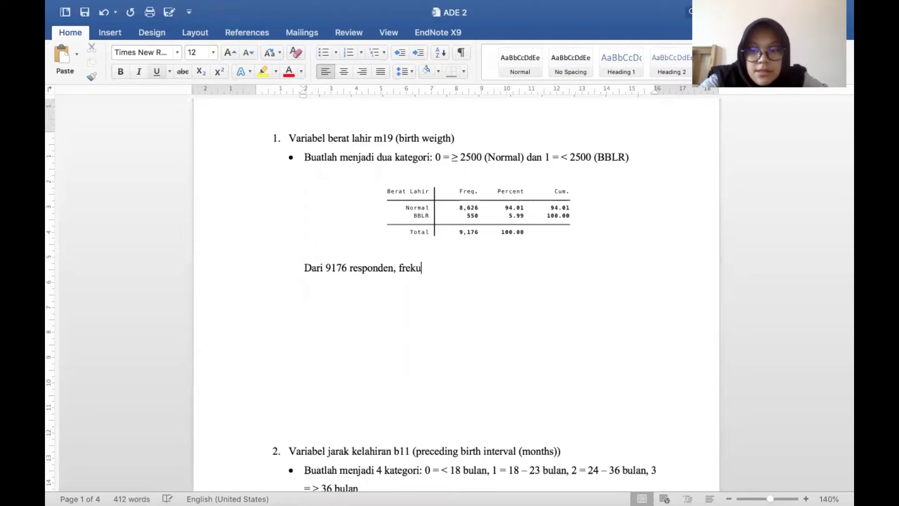
type("ensi bay")
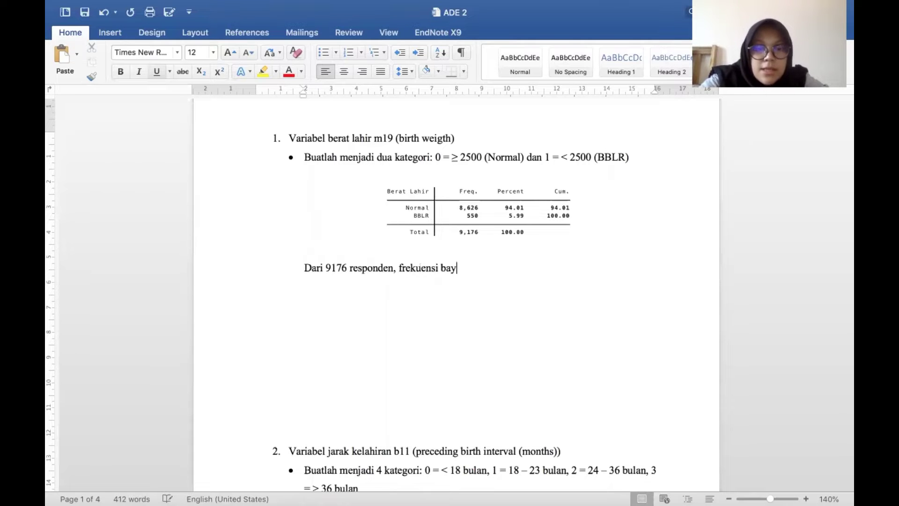
type("i yang dilaha")
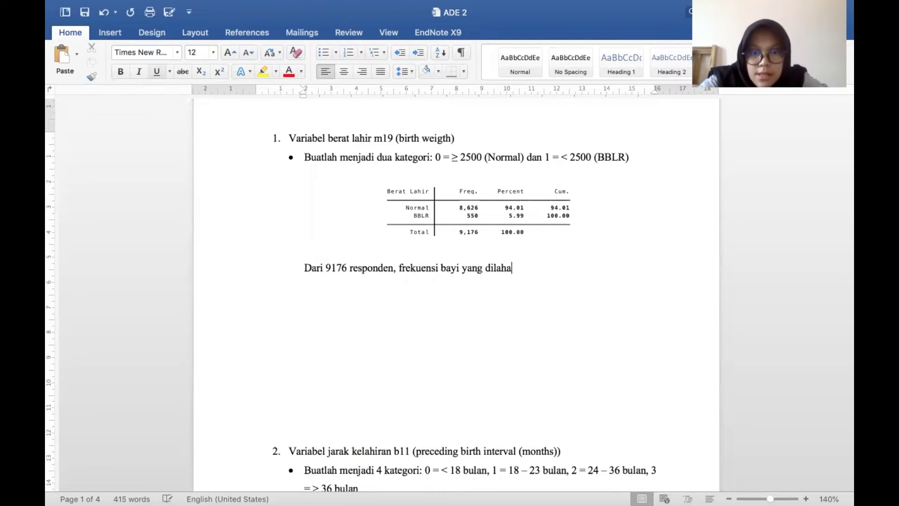
key("BackSpace")
type("irkan ")
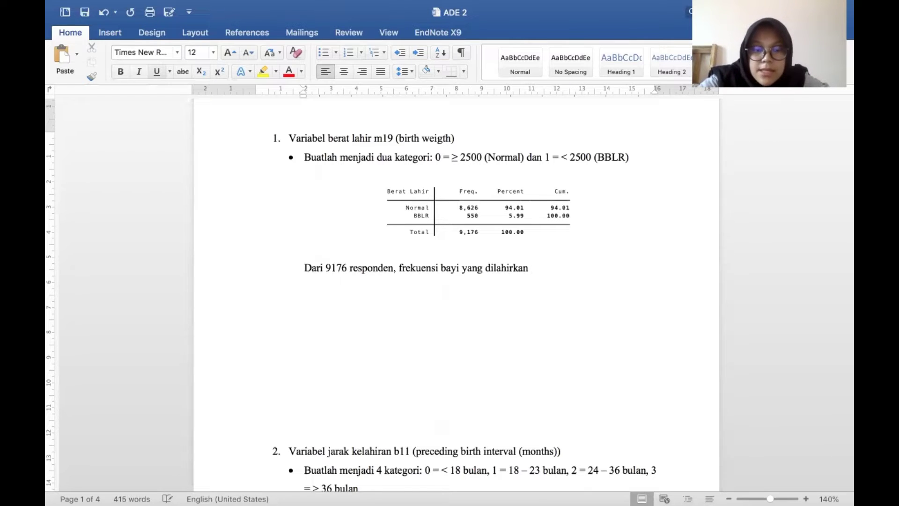
type("dengan ber")
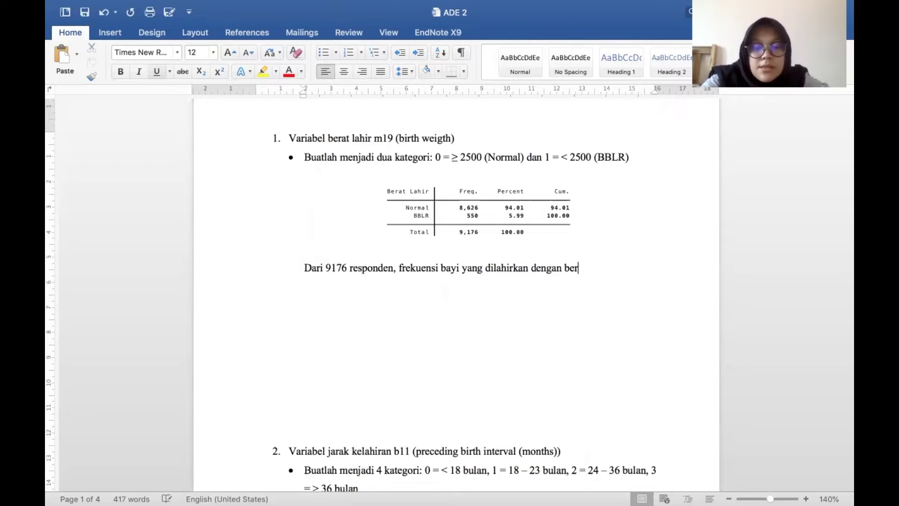
type("at badan la")
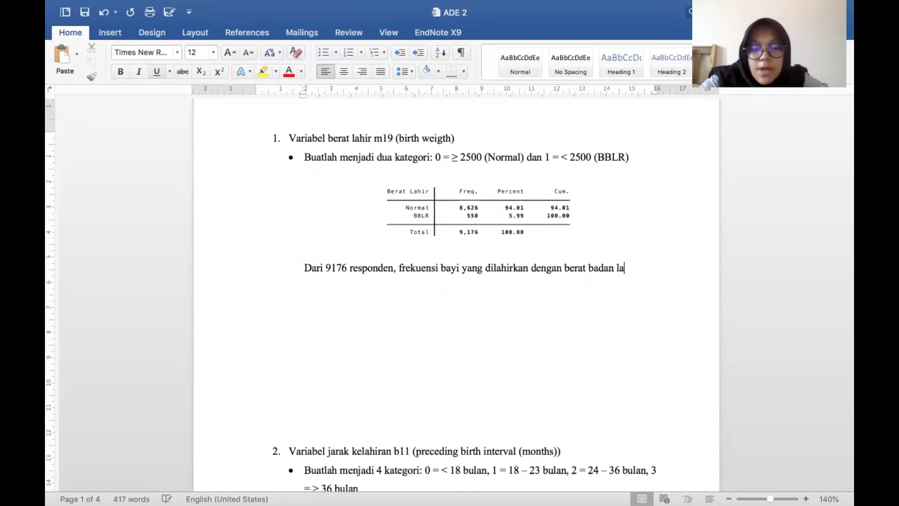
type("hir normal")
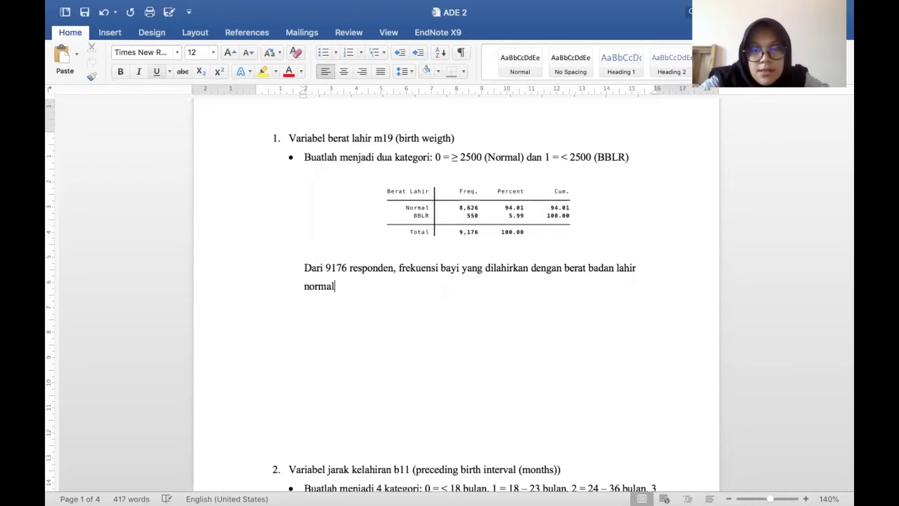
- Continue the interpretation sentence with the frequency and percentage of normal birth weight, "sebanyak 8626 (94%"
type(" sebanyak")
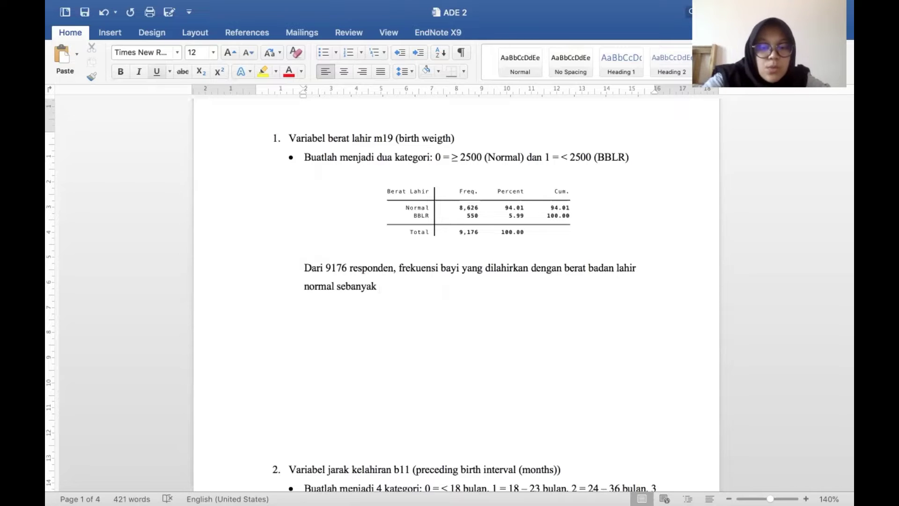
type(" 86")
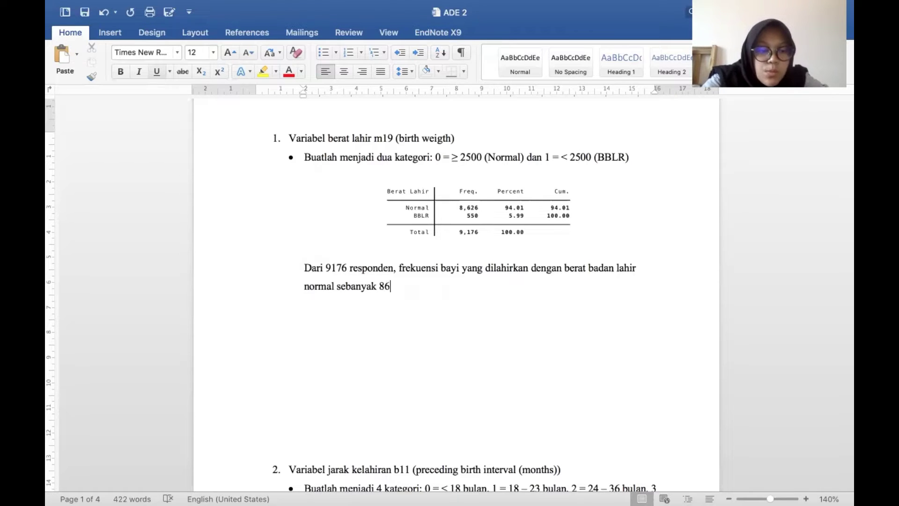
type("6")
key("BackSpace")
type("2")
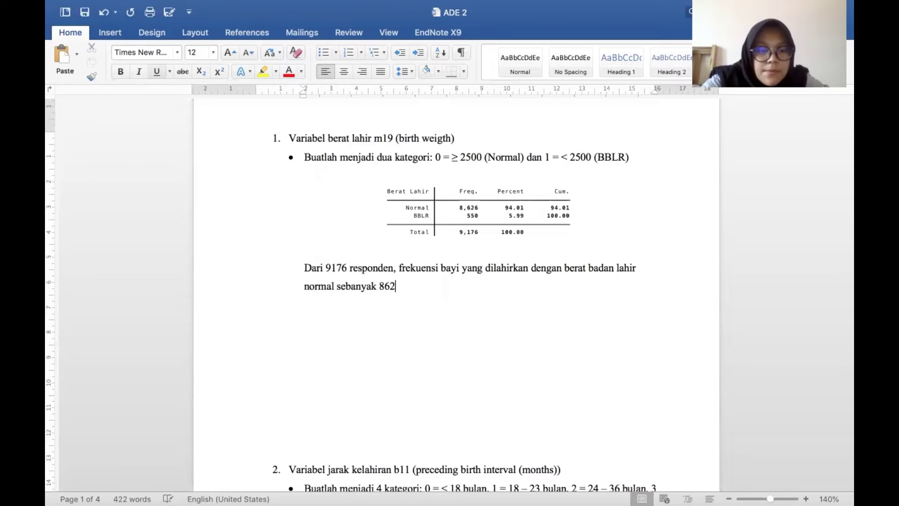
type("6")
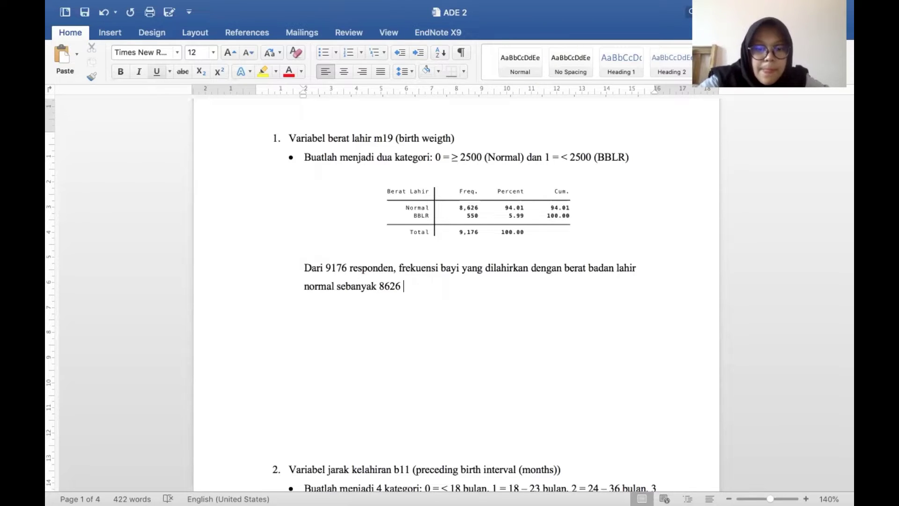
type(" (9")
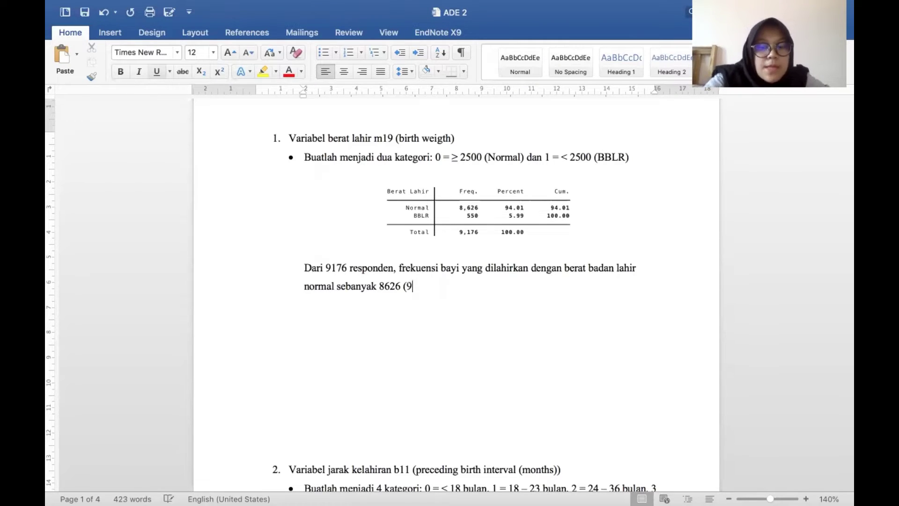
type("4%")
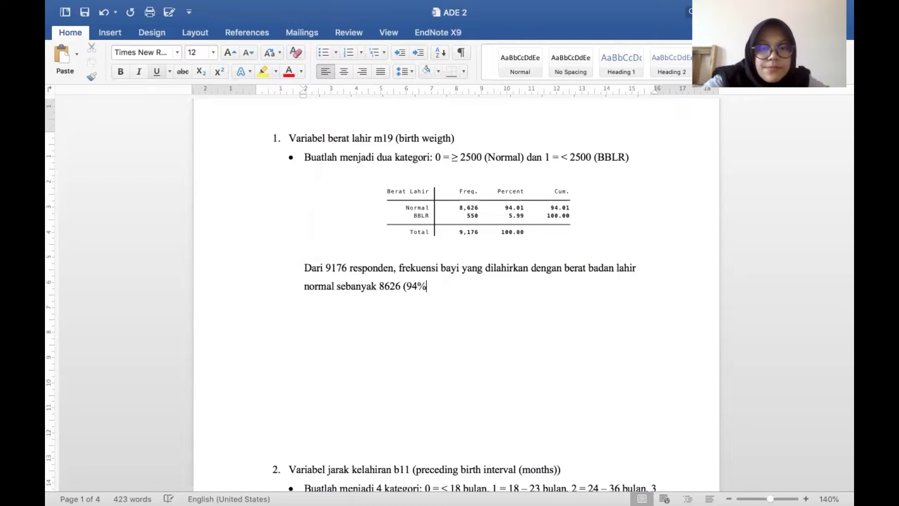
- Close the parenthesis and add the contrasting clause ", sedangkan frekuensi bayi yang dilahirkan dengan berat badan lahir rendah" to the interpretation
type("), sedangkan")
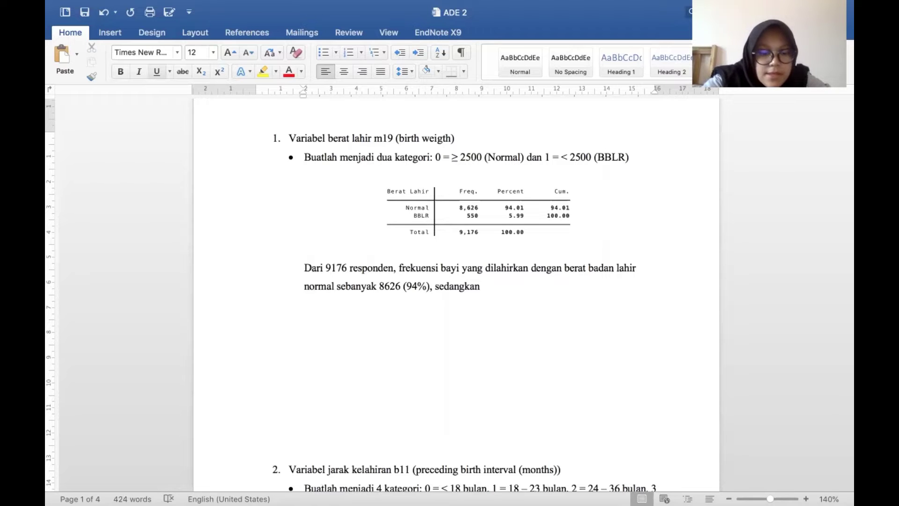
type(" frekue")
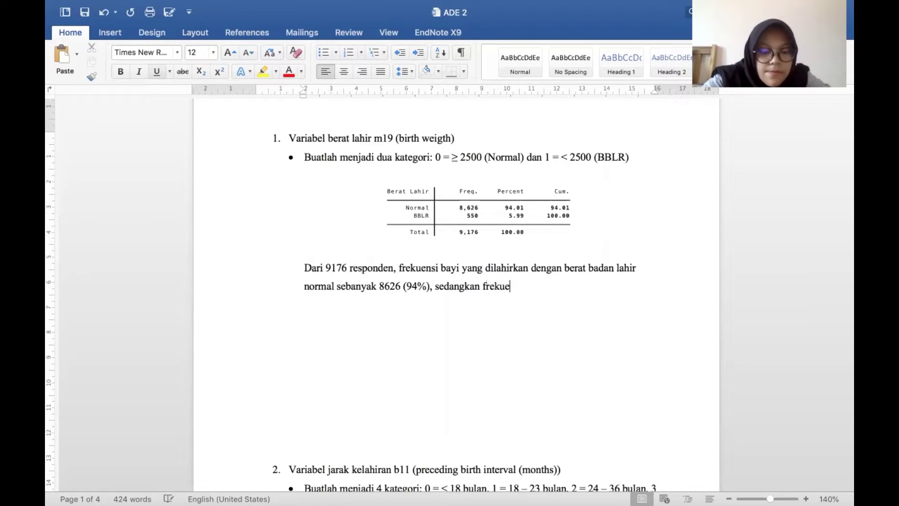
type("nsi bayi yang dil")
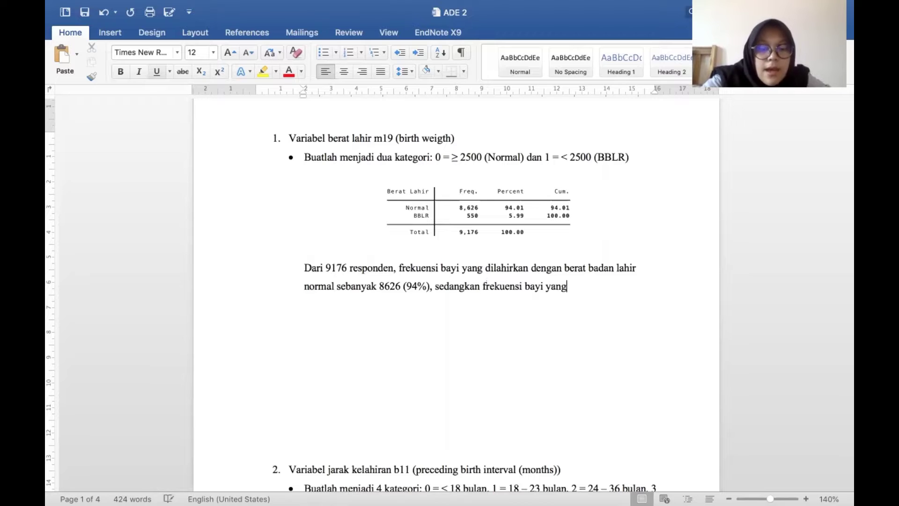
type("hirkan dengn")
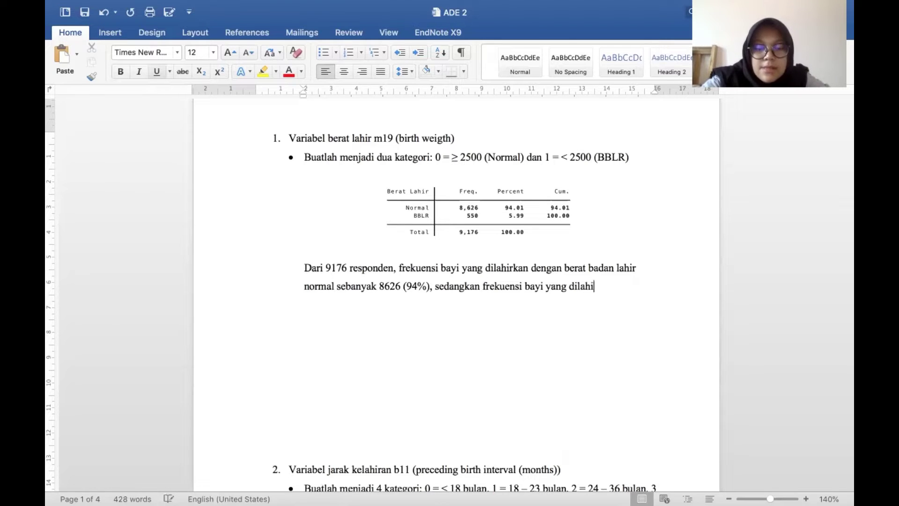
key("BackSpace")
key("BackSpace")
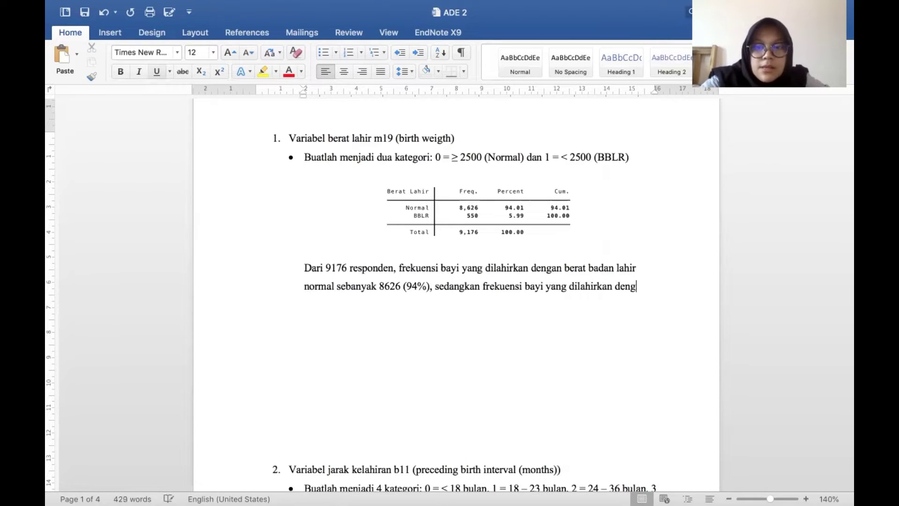
type("gan berat ")
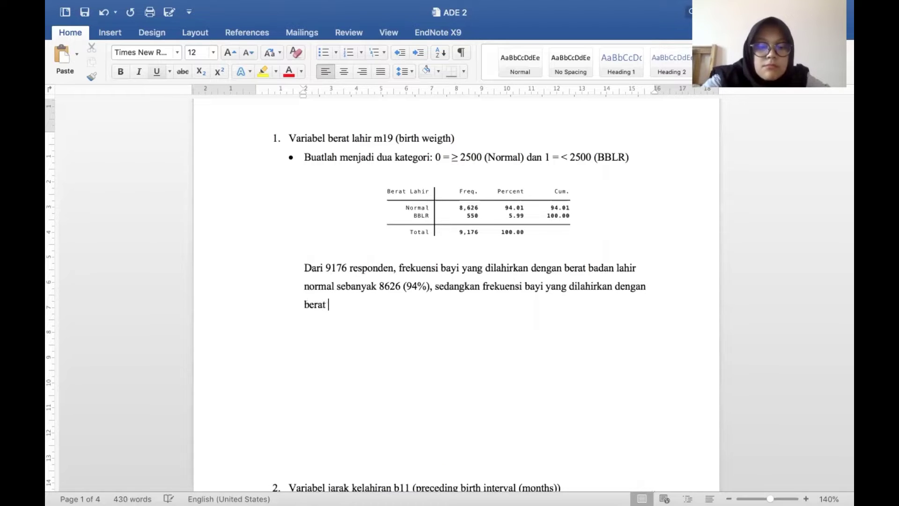
type("badan lahi")
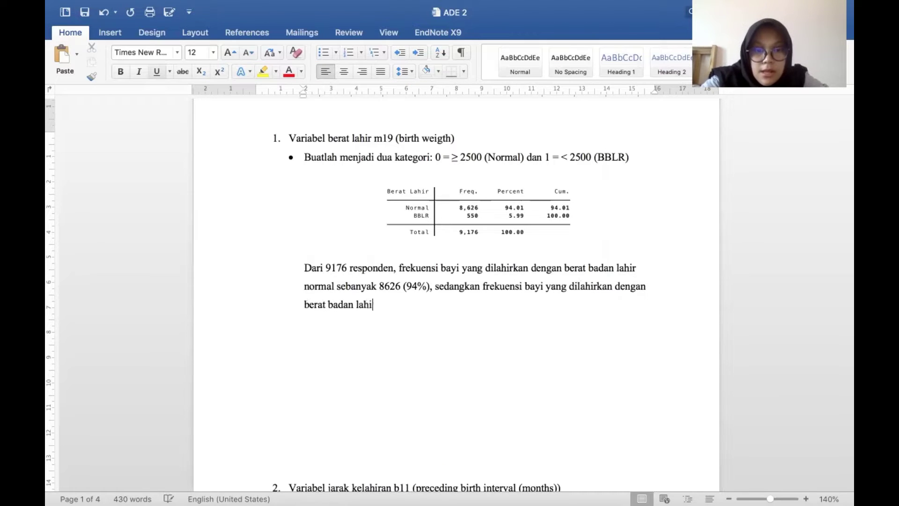
type("r rendah")
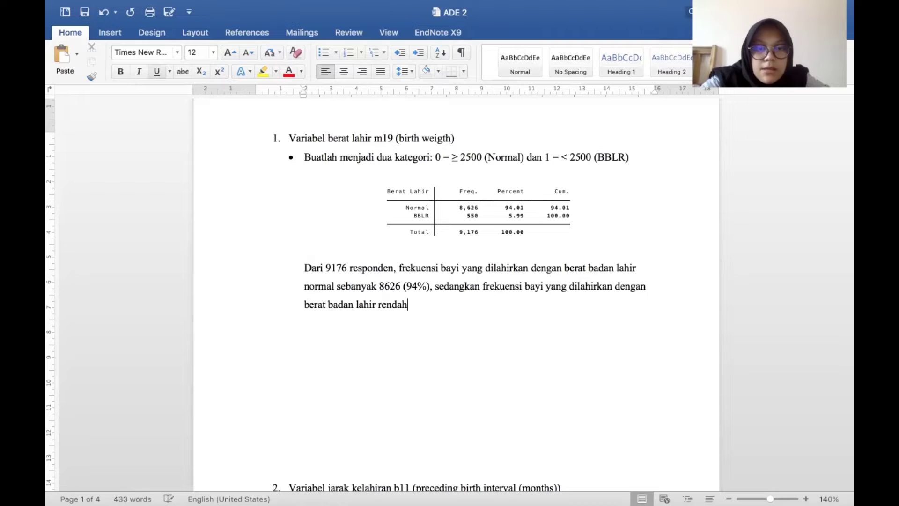
- Finish the interpretation sentence with the low birth weight frequency and percentage, "sebanyak 550 (6%)."
type(" sebanyak ")
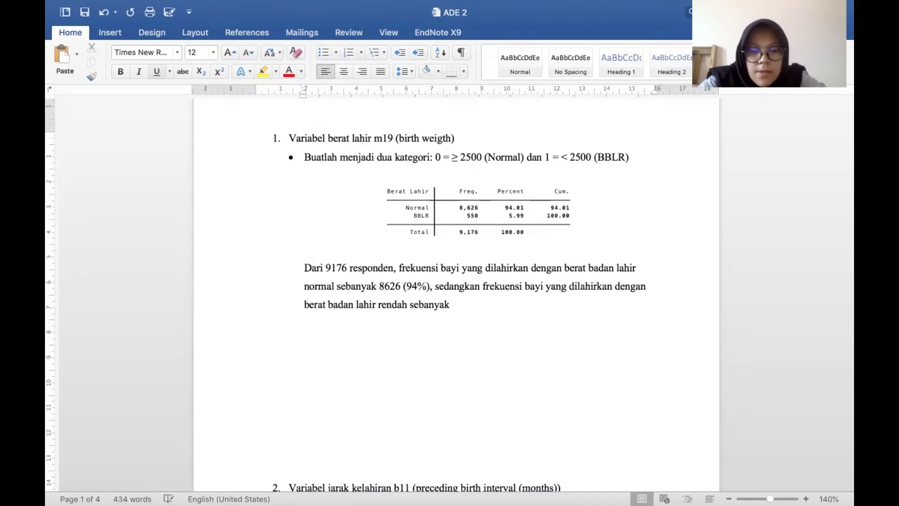
type("550")
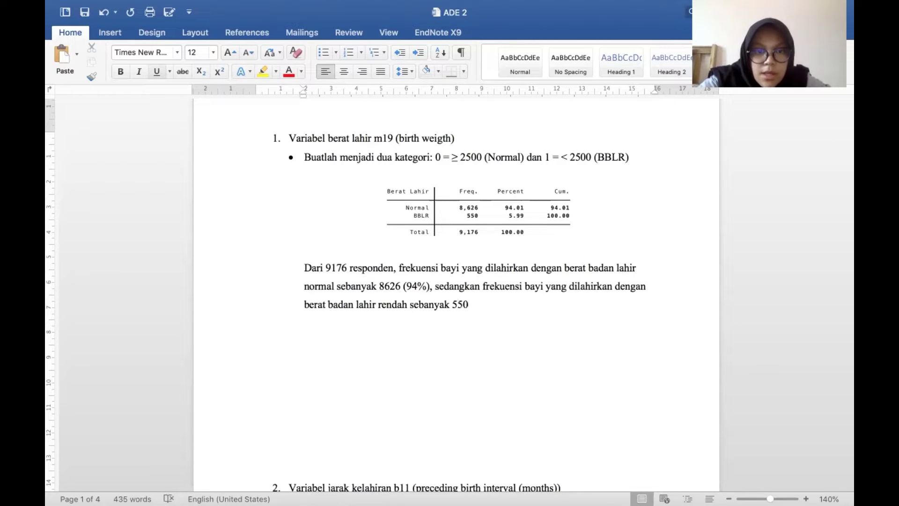
type(" (")
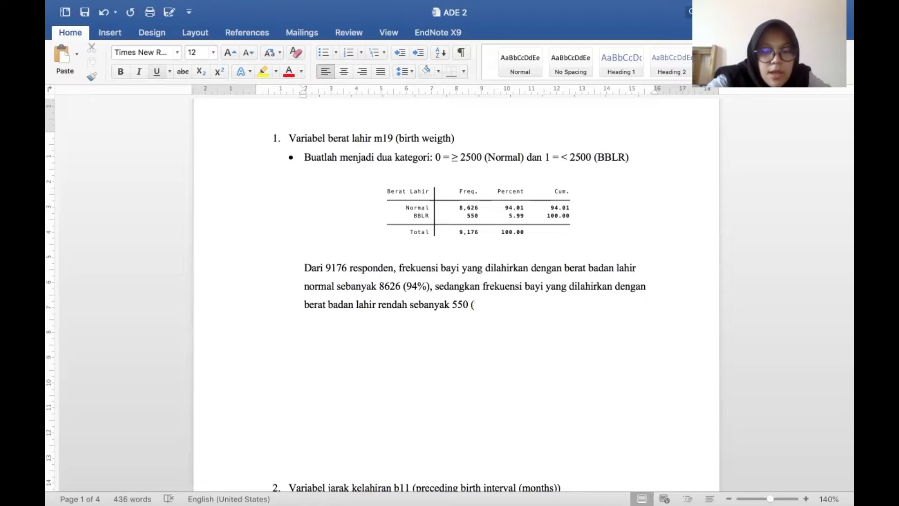
type("6%")
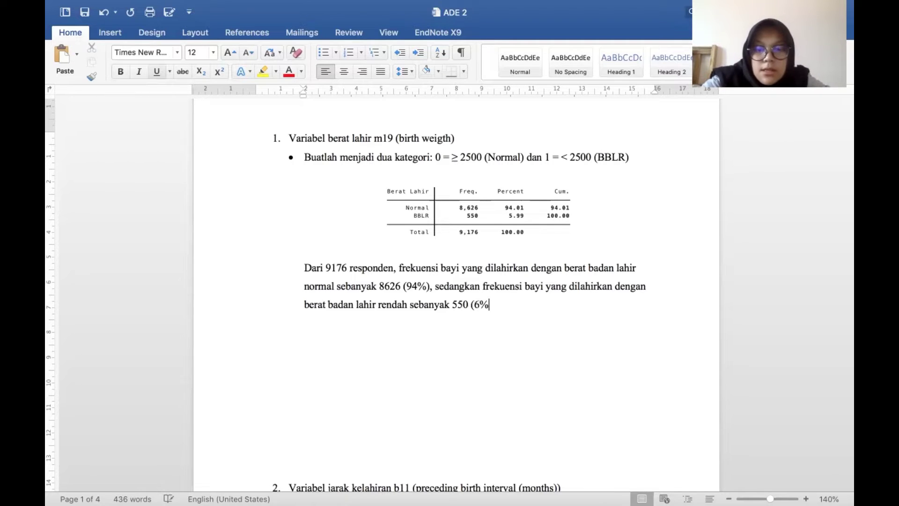
type(").")
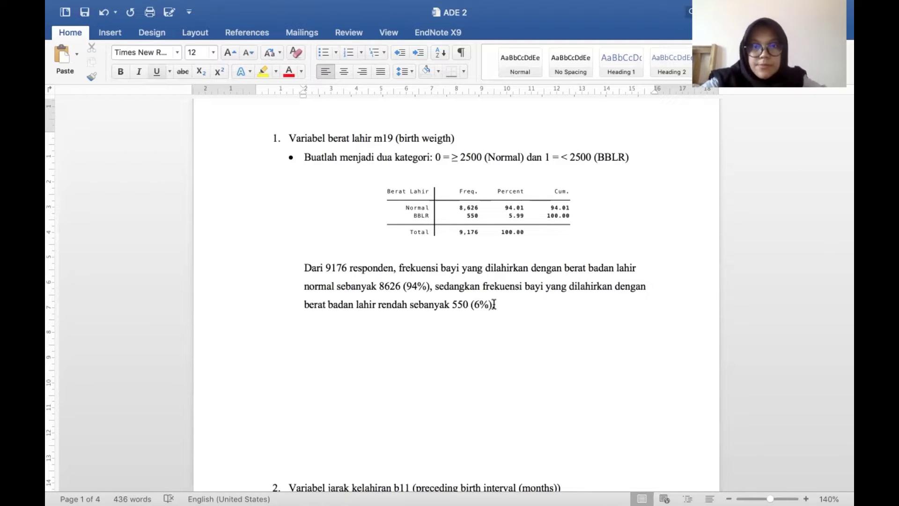
- Switch to Stata and open the Recode categorical variables dialog
scroll(468, 307, "down", 1)
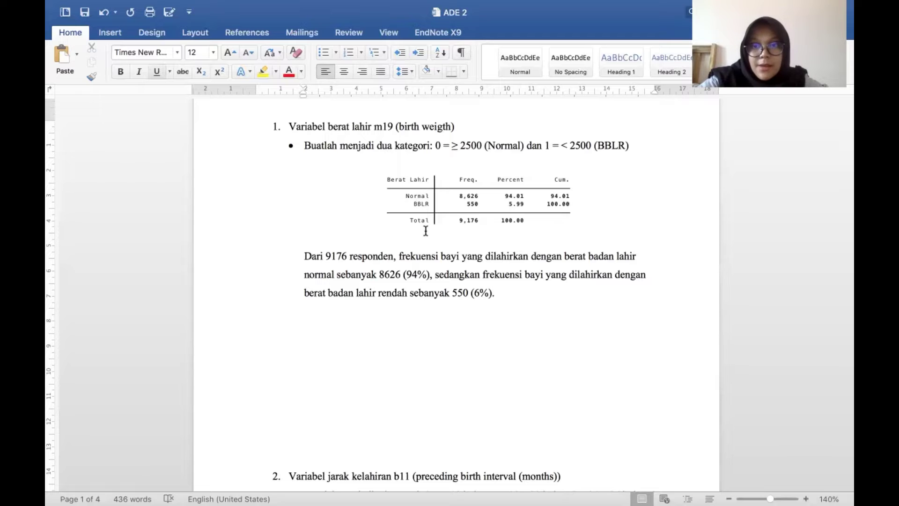
scroll(473, 263, "down", 2)
key("ctrl+Right")
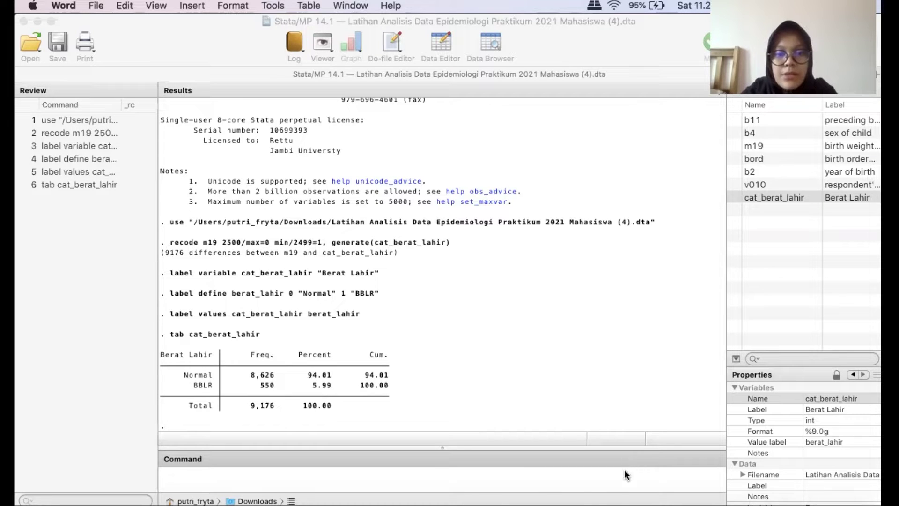
mouse_move(586, 503)
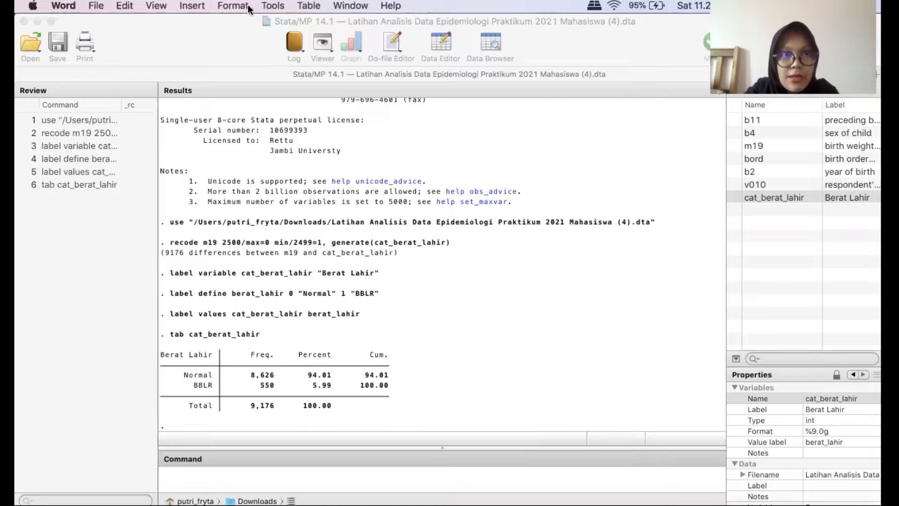
left_click(235, 26)
left_click(233, 5)
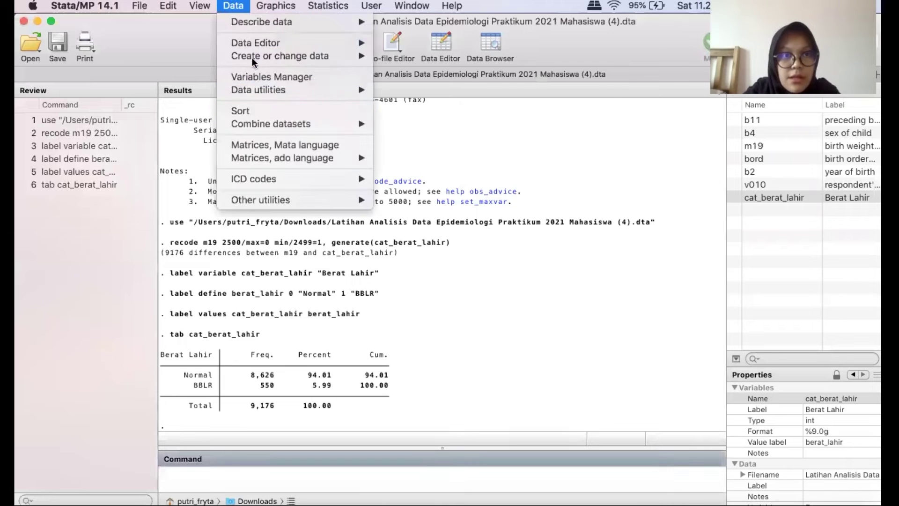
mouse_move(252, 58)
mouse_move(498, 123)
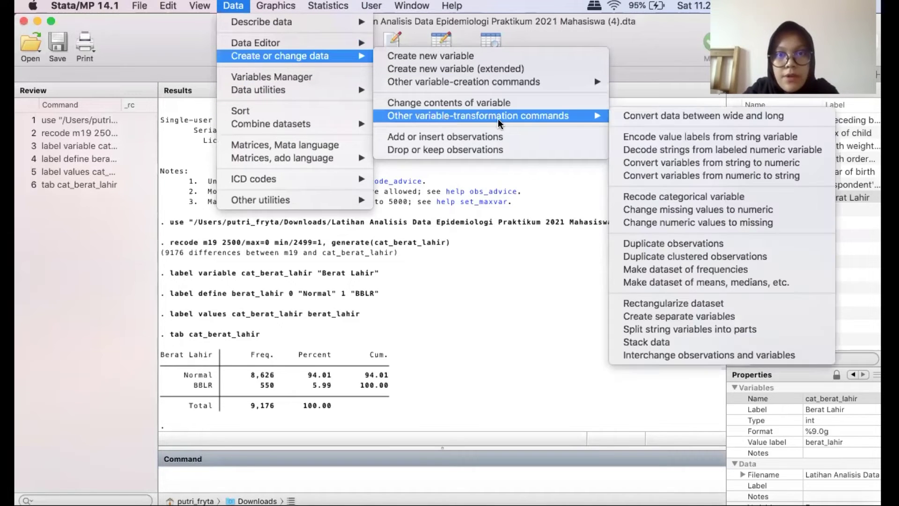
left_click(706, 195)
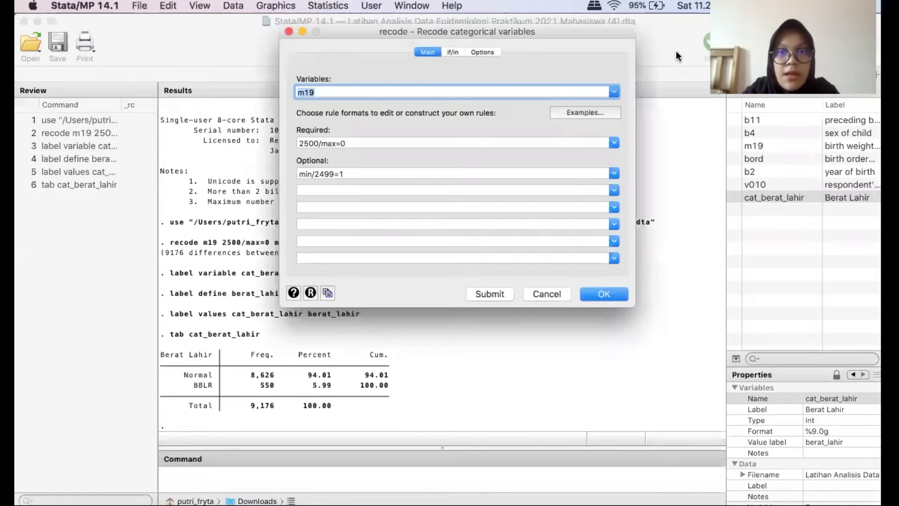
- Reset the recode dialog to its defaults and choose b11 as the variable to recode
left_click(310, 292)
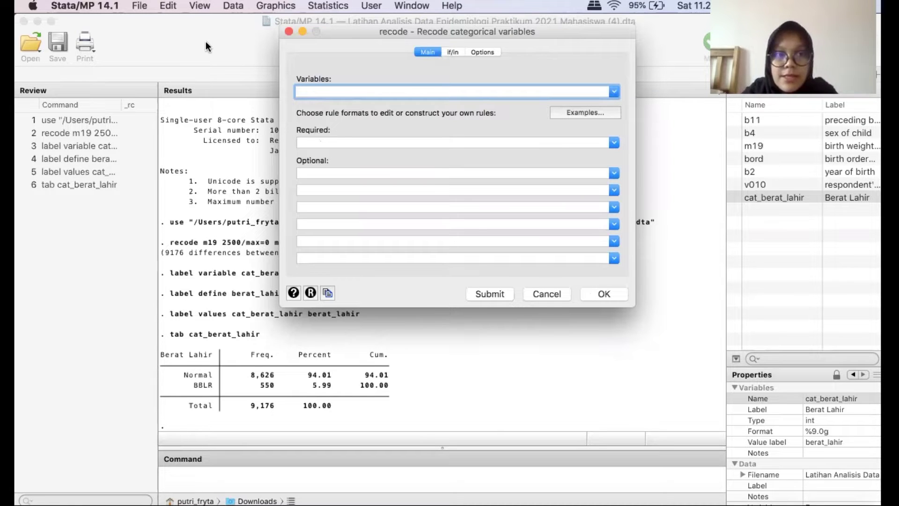
left_click(613, 92)
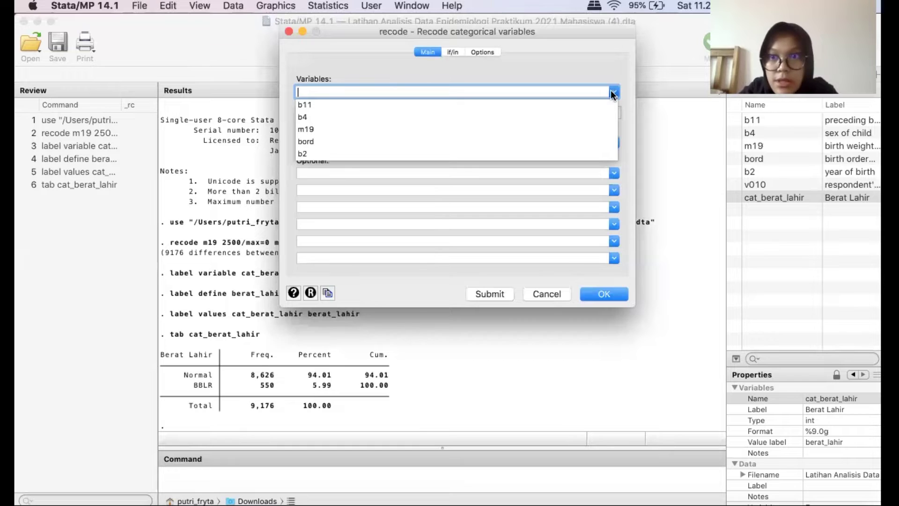
left_click(401, 104)
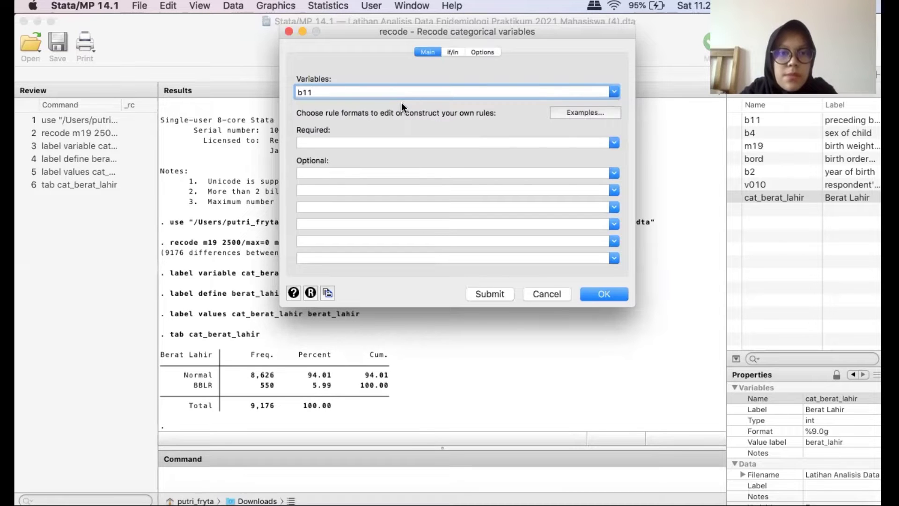
- Check the four b11 category definitions in the assignment document, and enter min/17=0 as the required recode rule in Stata
left_click(577, 142)
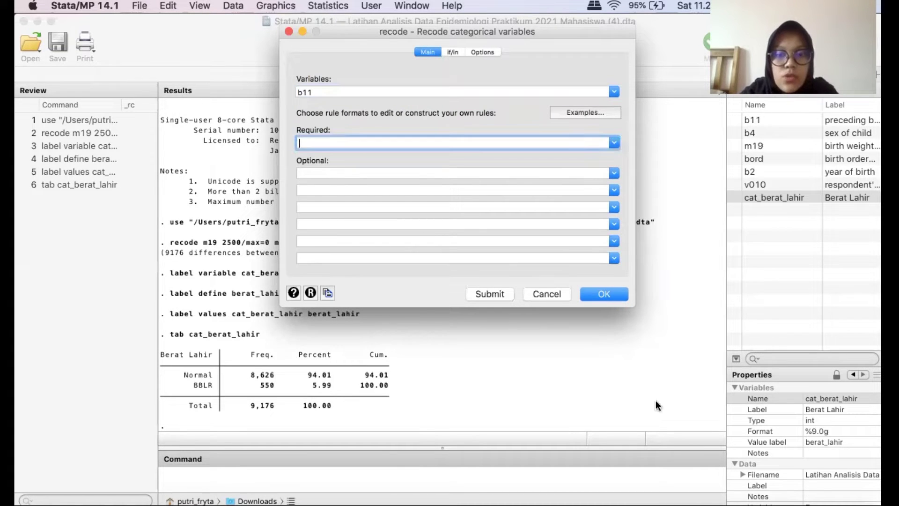
left_click(602, 494)
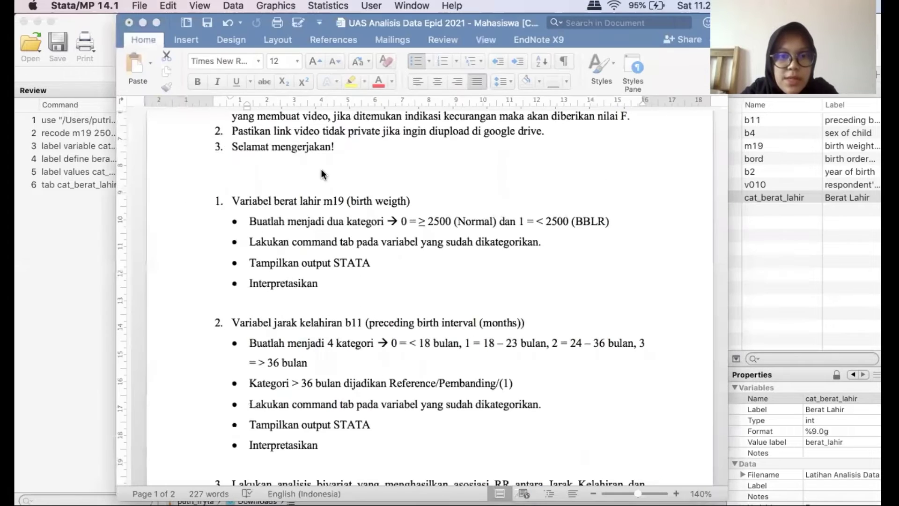
scroll(356, 317, "down", 3)
left_click_drag(249, 281, 500, 300)
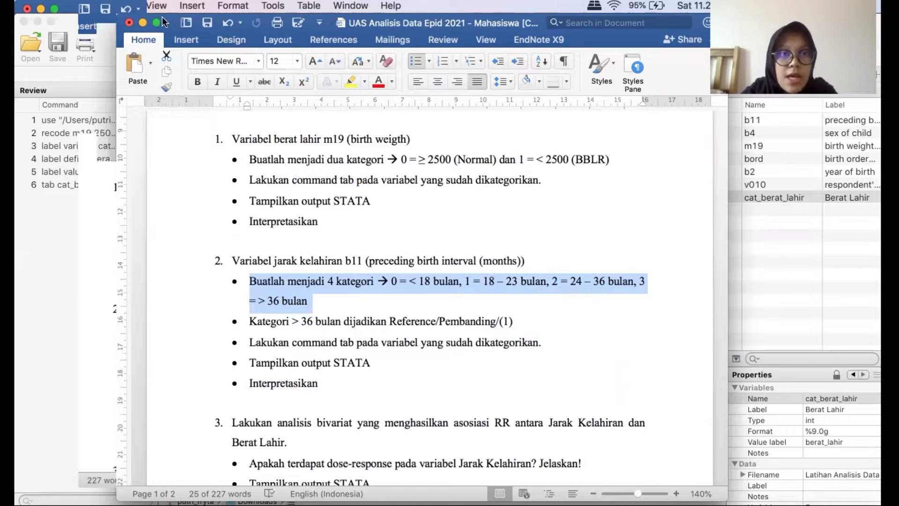
left_click(142, 23)
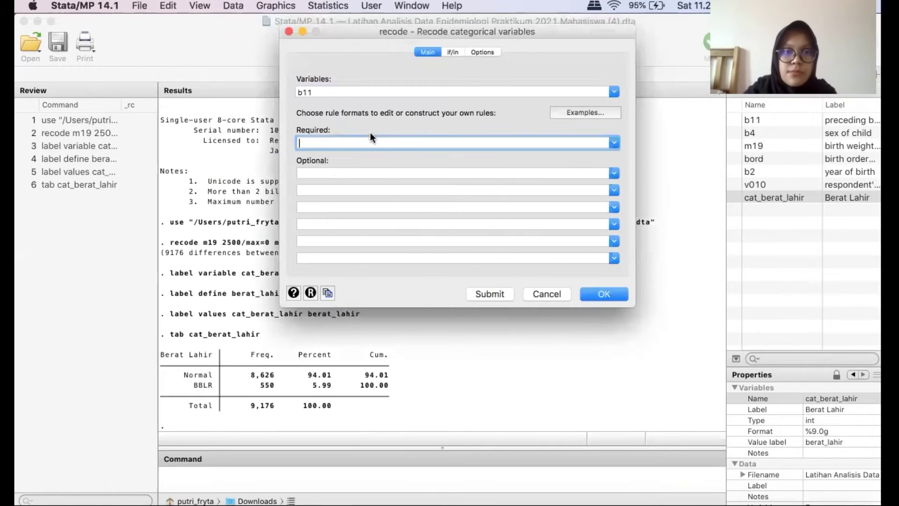
type("min")
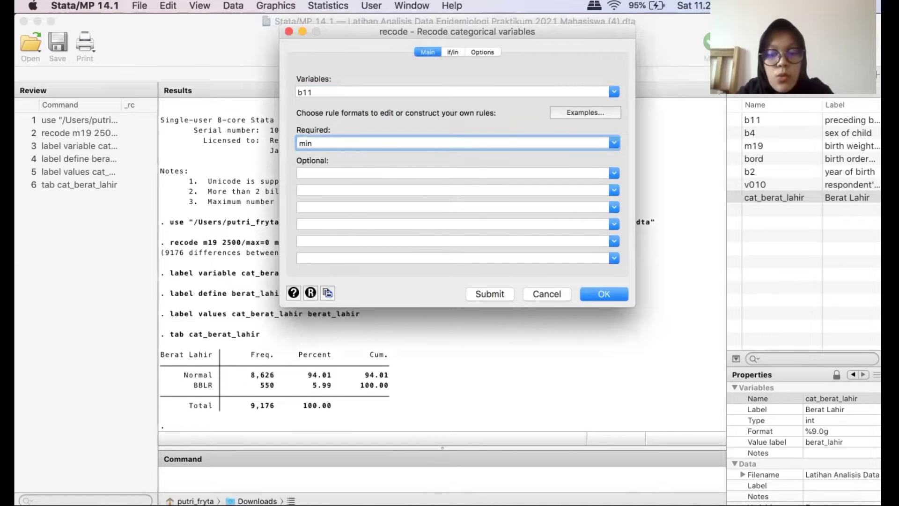
type("/")
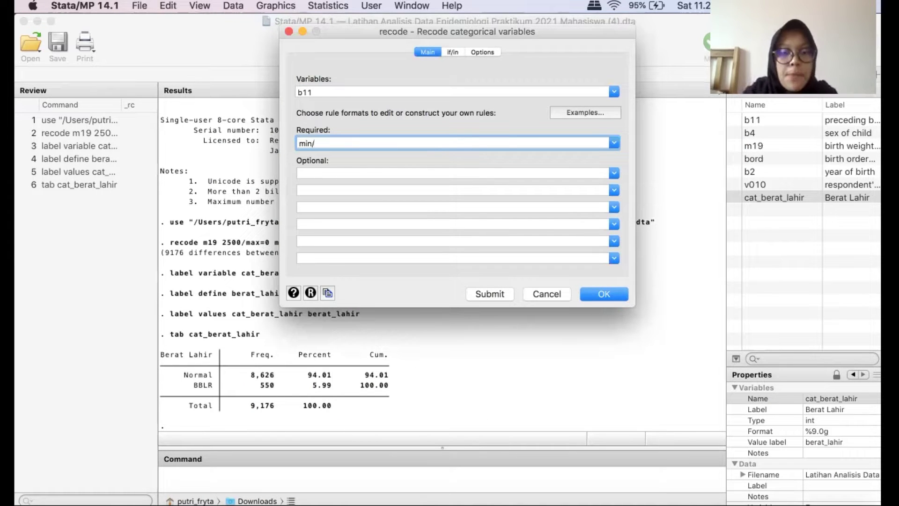
type("17=0")
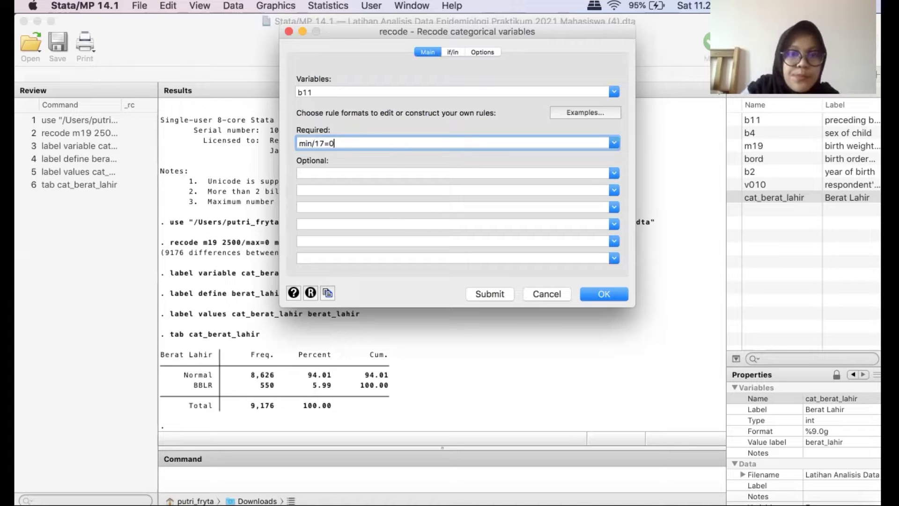
- Add the optional recode rules 18/23=1, 24/36=2 and 37/max=3 for b11
left_click(393, 172)
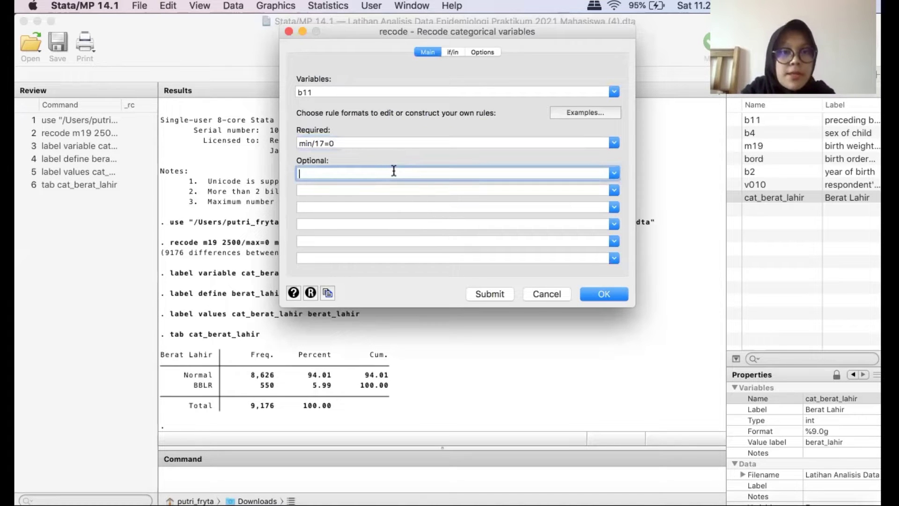
type("18")
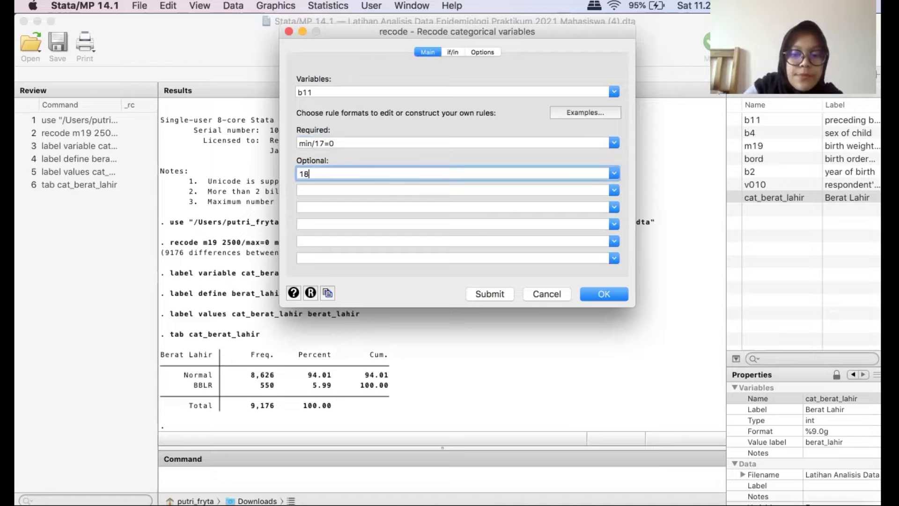
type("/23")
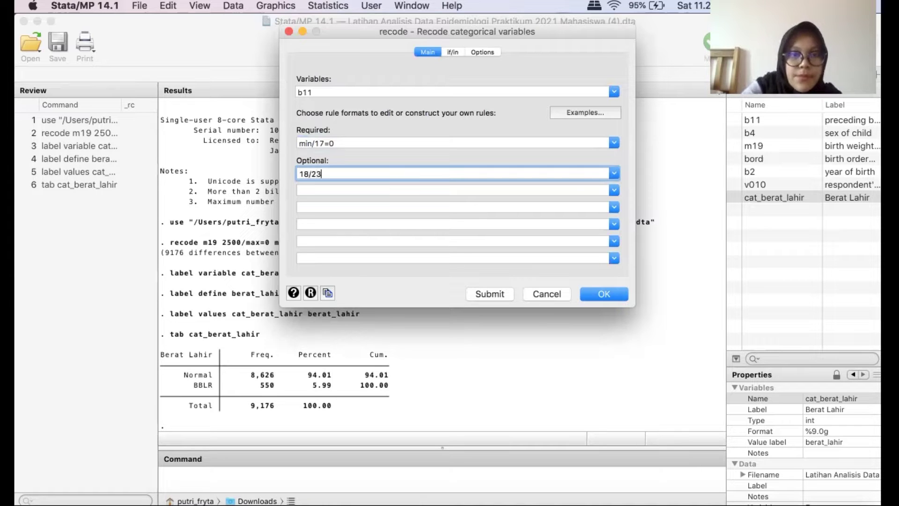
type("=1")
left_click(421, 192)
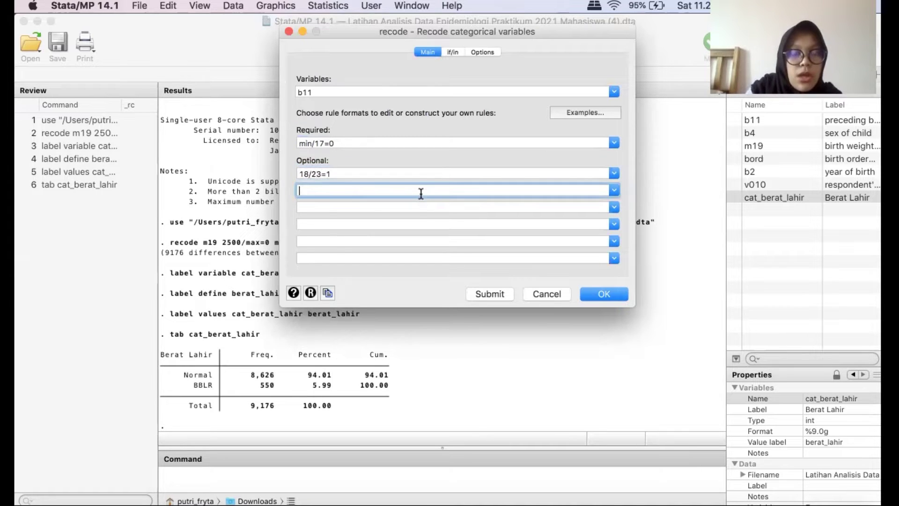
type("24")
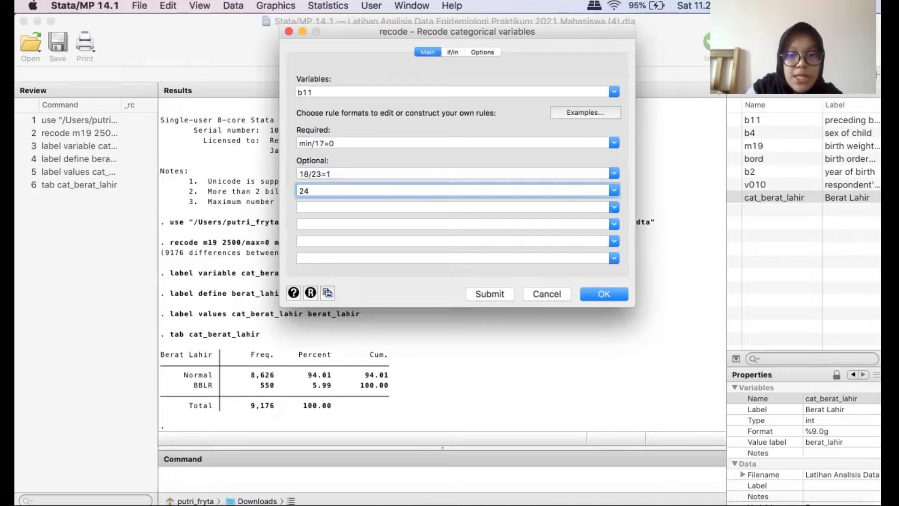
type("/3")
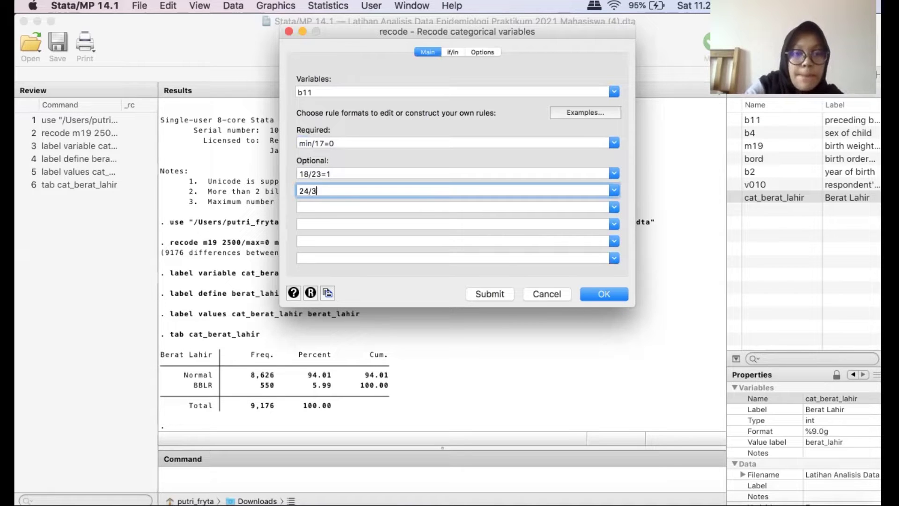
type("6=2")
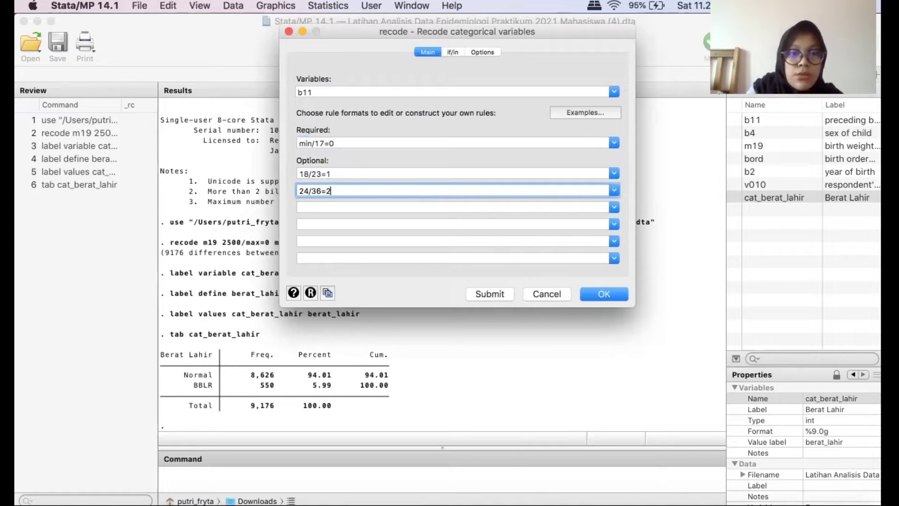
left_click(410, 207)
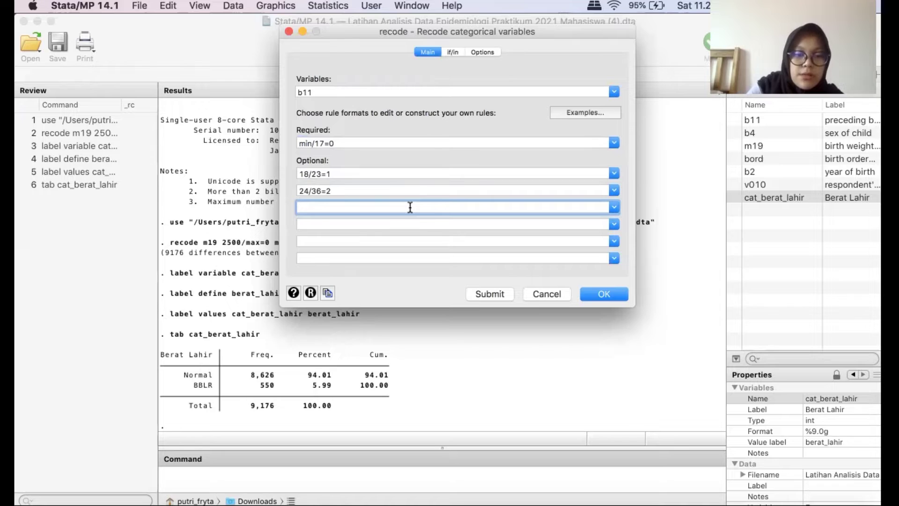
type("3")
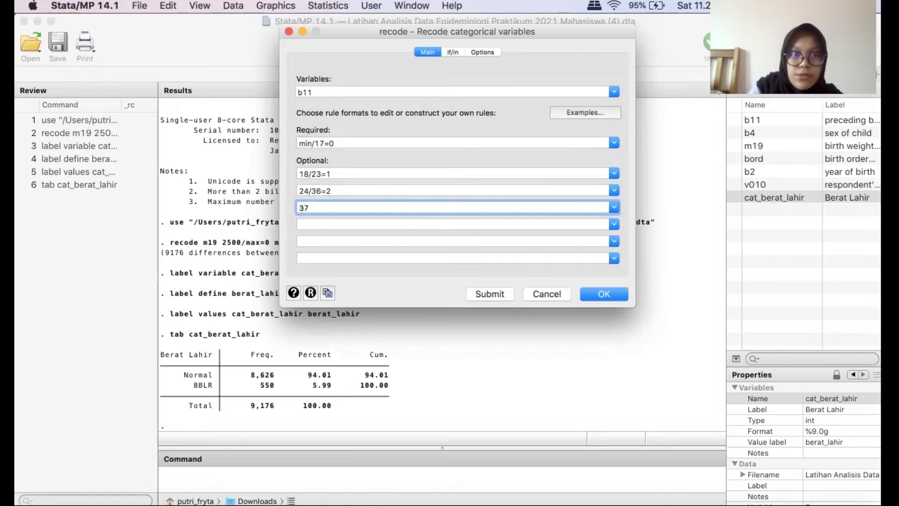
type("7/m")
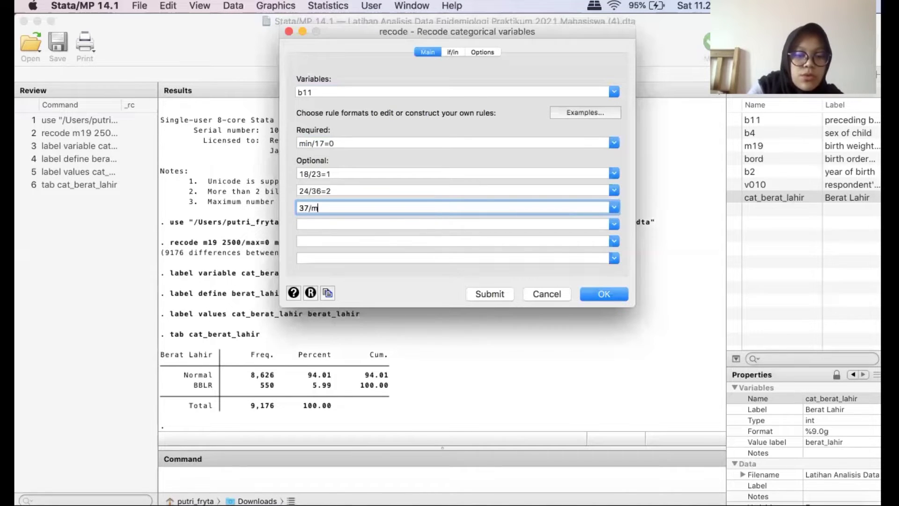
type("ax=3")
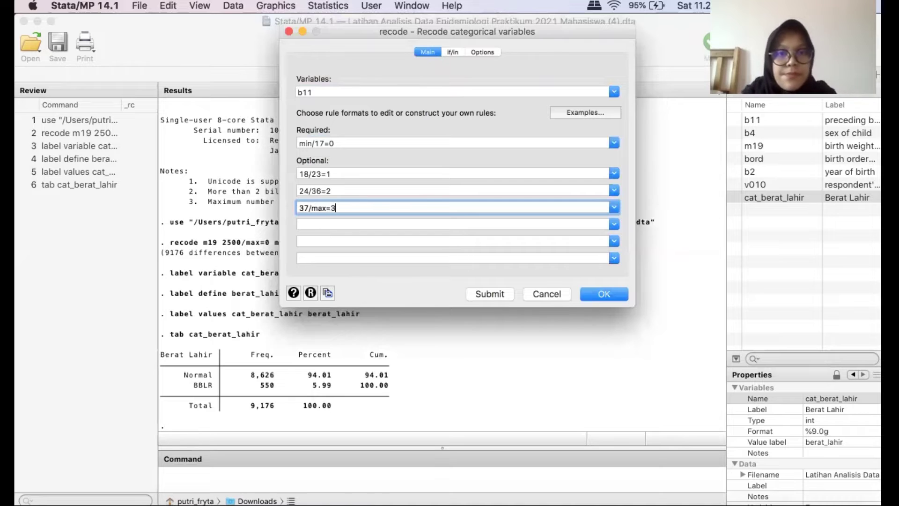
- Set the recode to generate a new variable named cat_jarak_kelahiran and run it
left_click(484, 53)
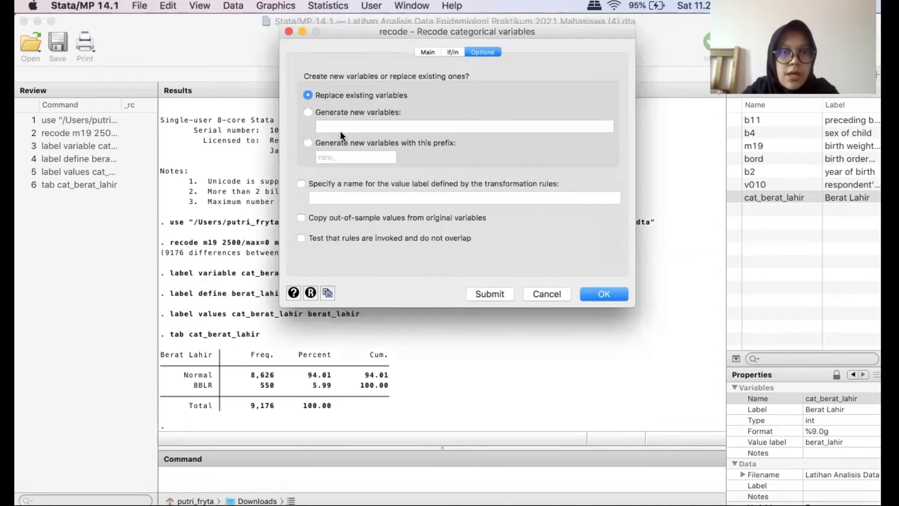
left_click(336, 112)
left_click(352, 126)
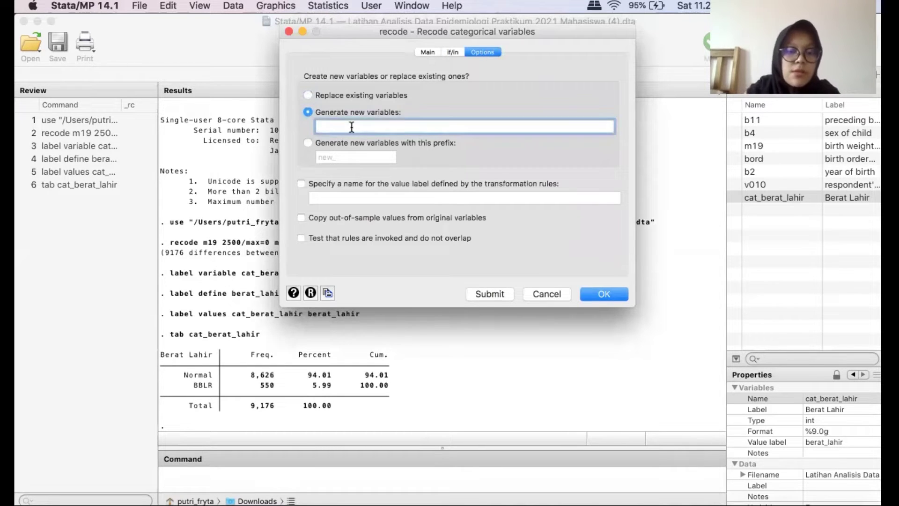
type("cat_j")
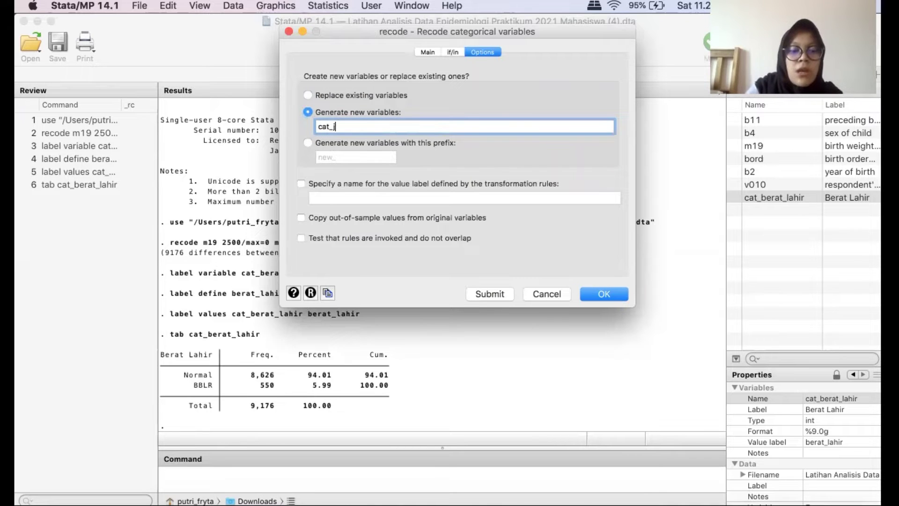
type("arak")
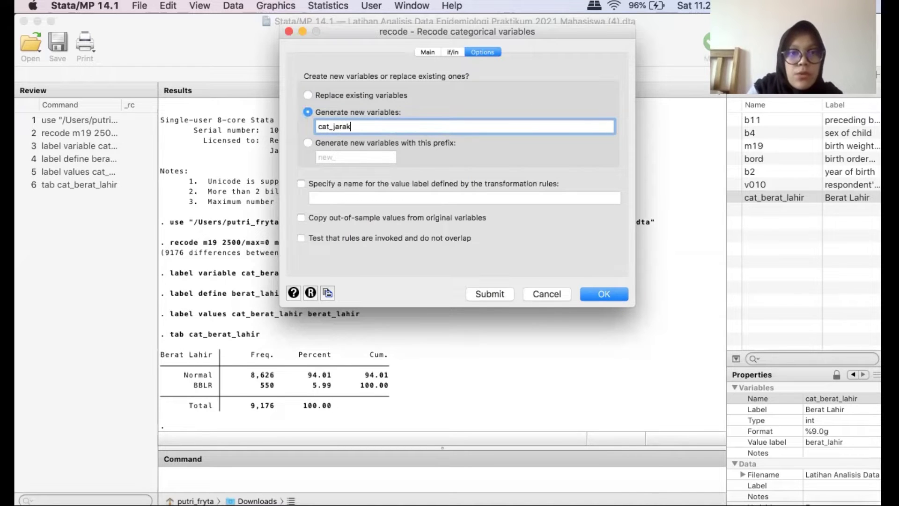
type("_kelahi")
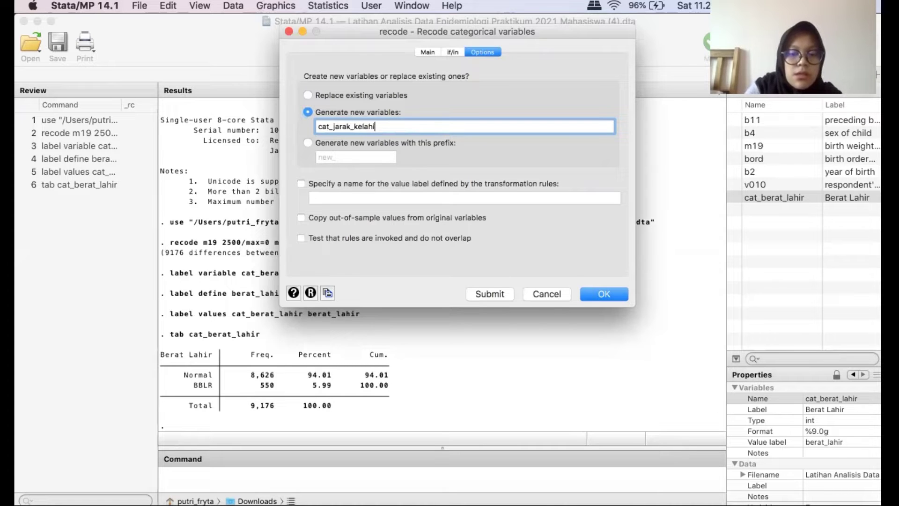
type("rran")
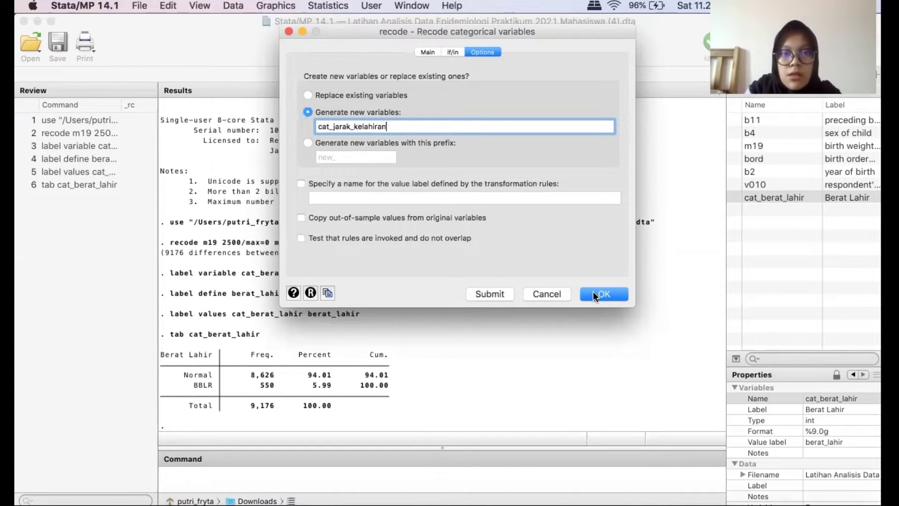
left_click(592, 292)
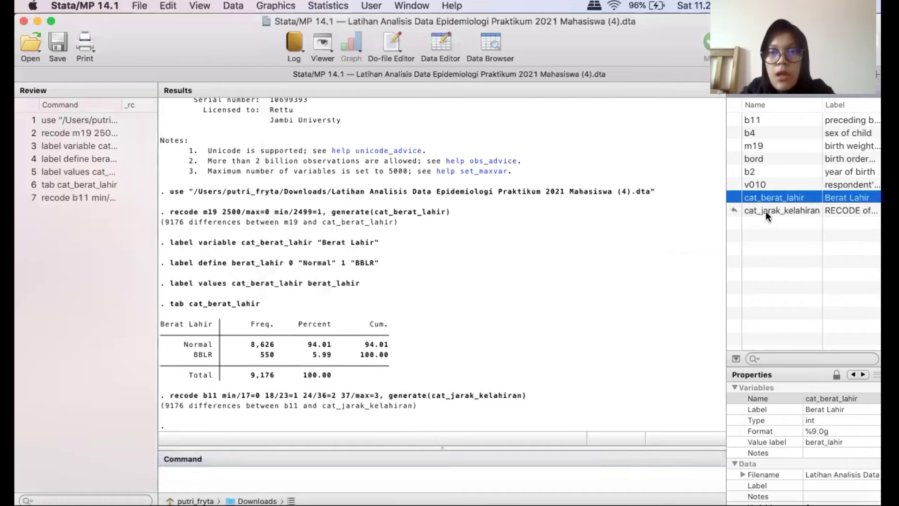
- Give the variable cat_jarak_kelahiran the label "Jarak Kelahiran" in the Data Editor
left_click(766, 212)
left_click(447, 46)
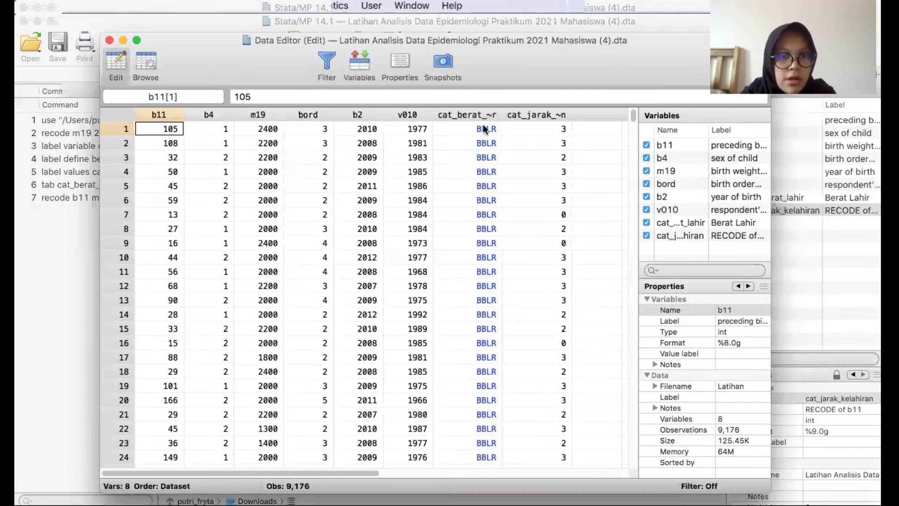
left_click(534, 116)
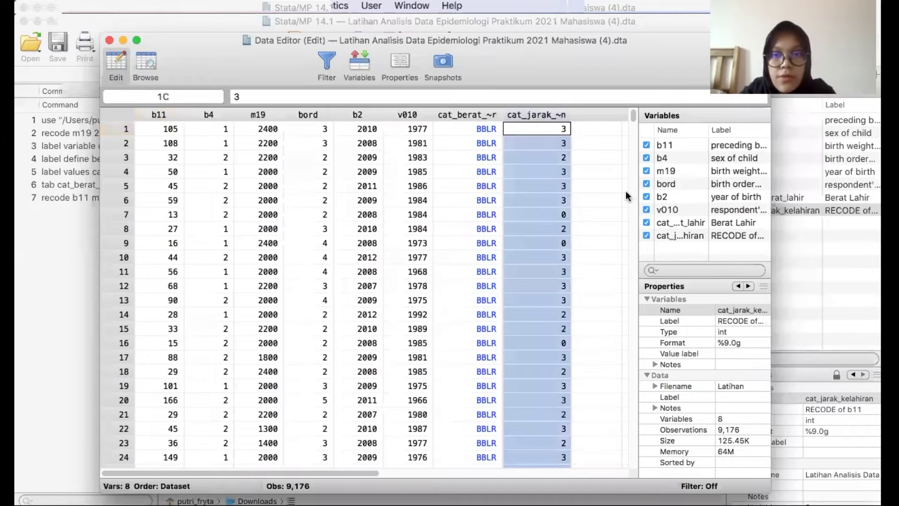
left_click(672, 237)
left_click(731, 322)
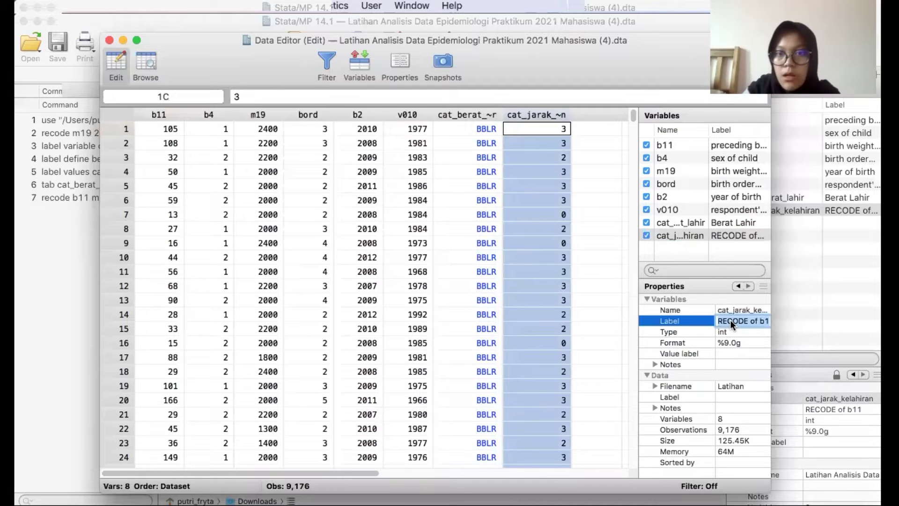
key("BackSpace")
type("J")
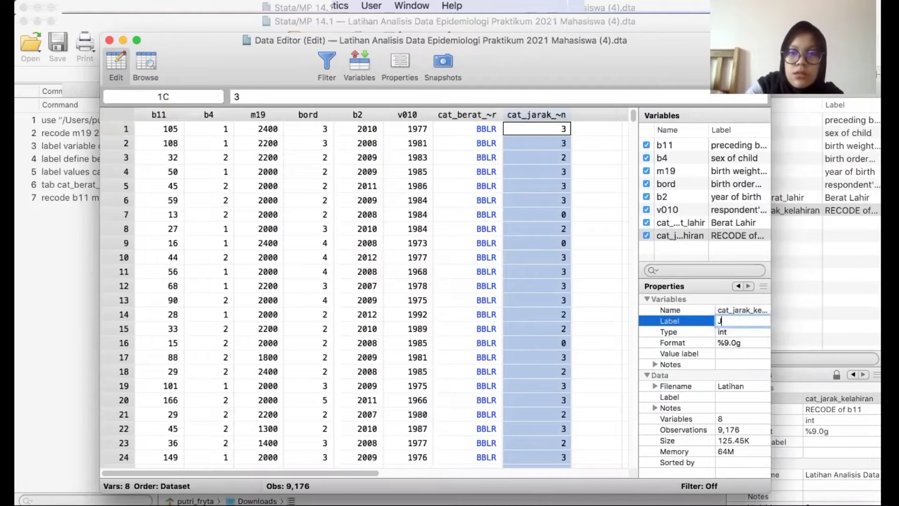
type("arak Kel")
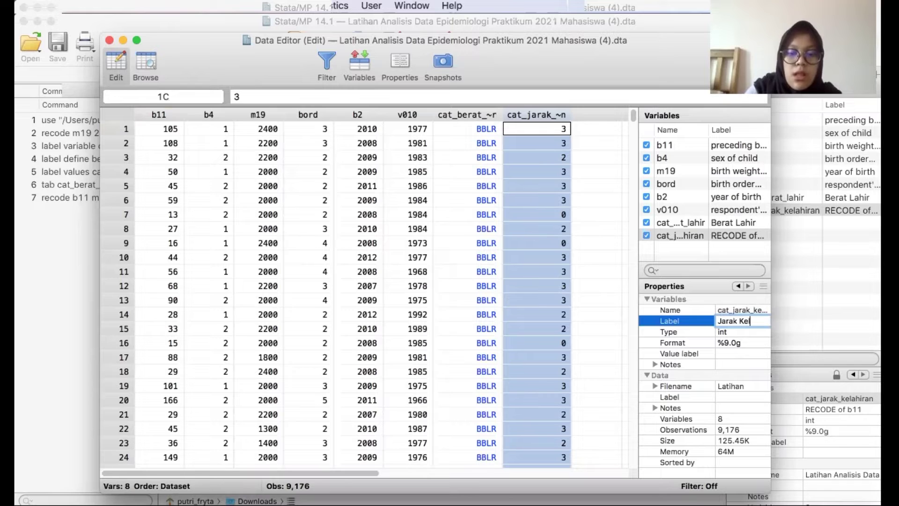
type("ahiran")
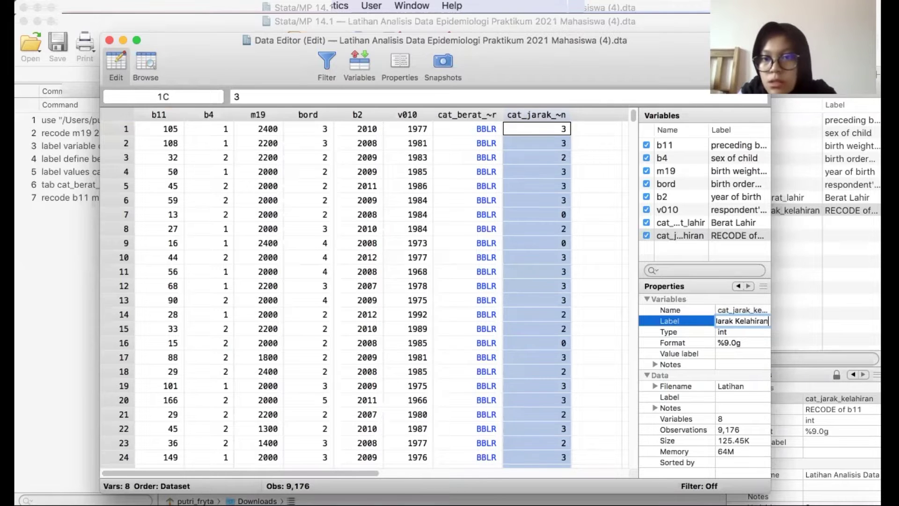
- Create a new value label named jarak_kelahiran from the variable's value label settings
left_click(751, 354)
left_click(760, 353)
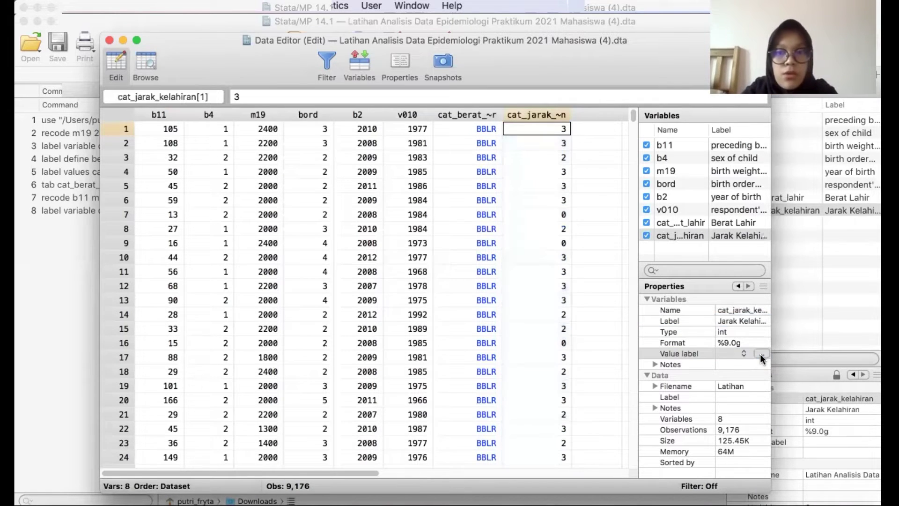
left_click(760, 354)
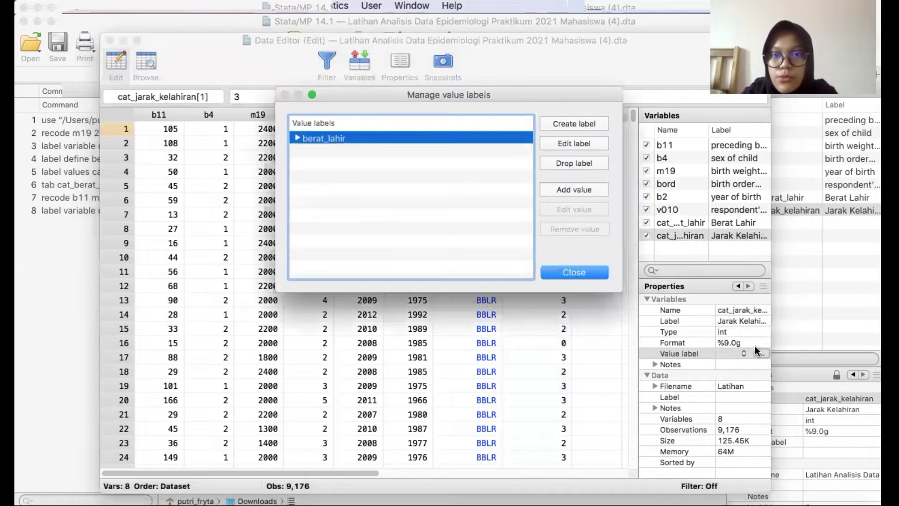
left_click(580, 117)
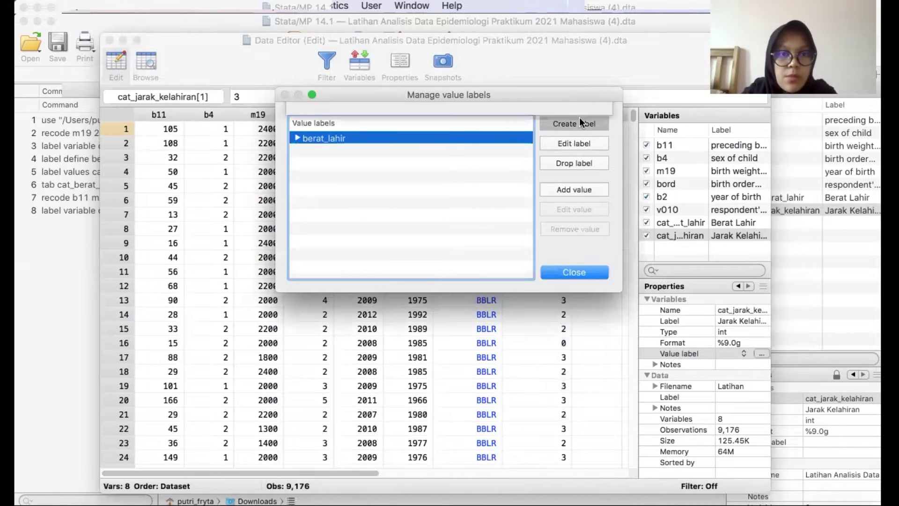
left_click(403, 144)
type("ja")
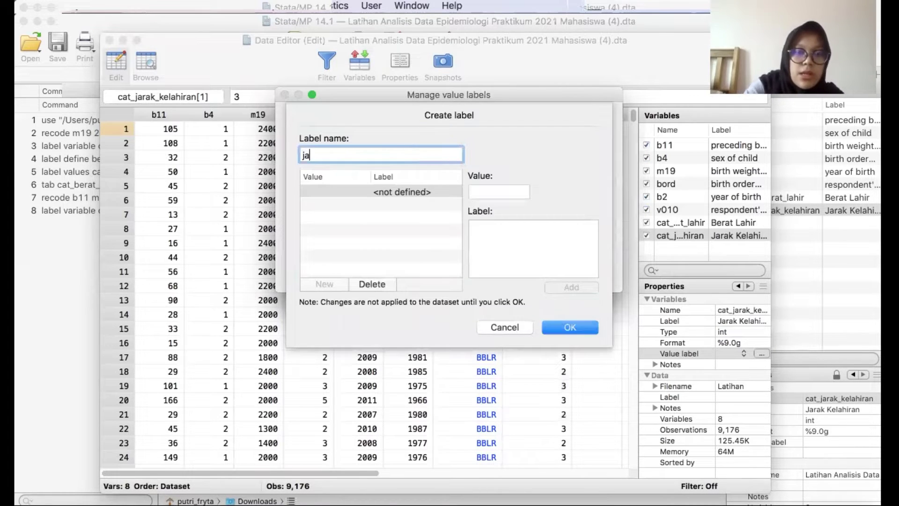
type("rak_kelahiran")
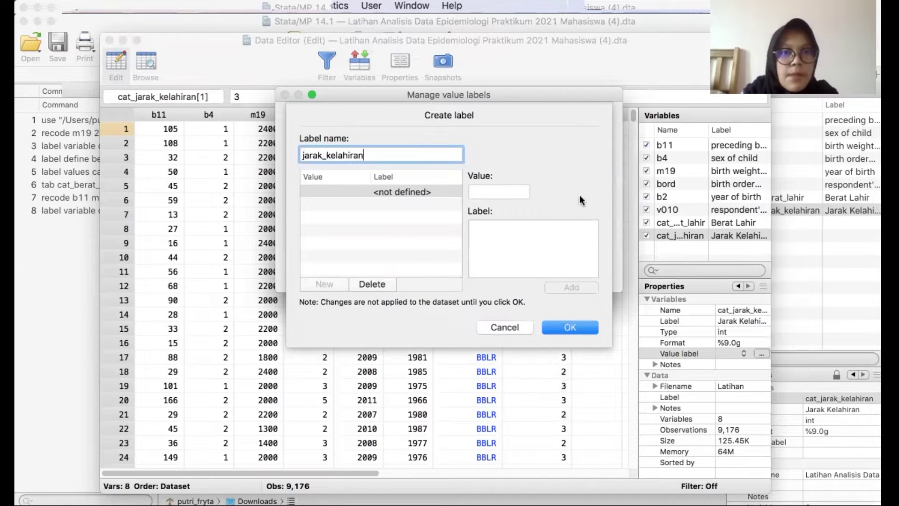
- Add value 0 with the text "<18 bulan" to the jarak_kelahiran value label
left_click(516, 192)
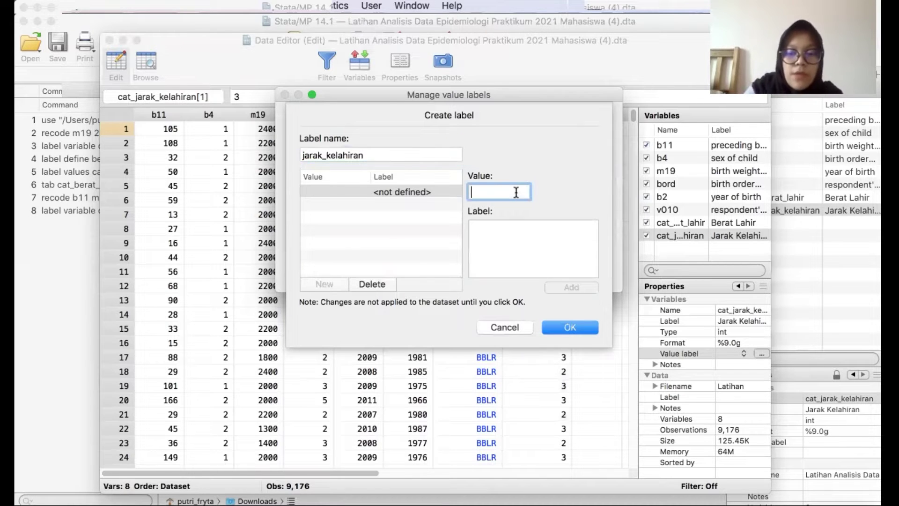
type("0")
left_click(534, 235)
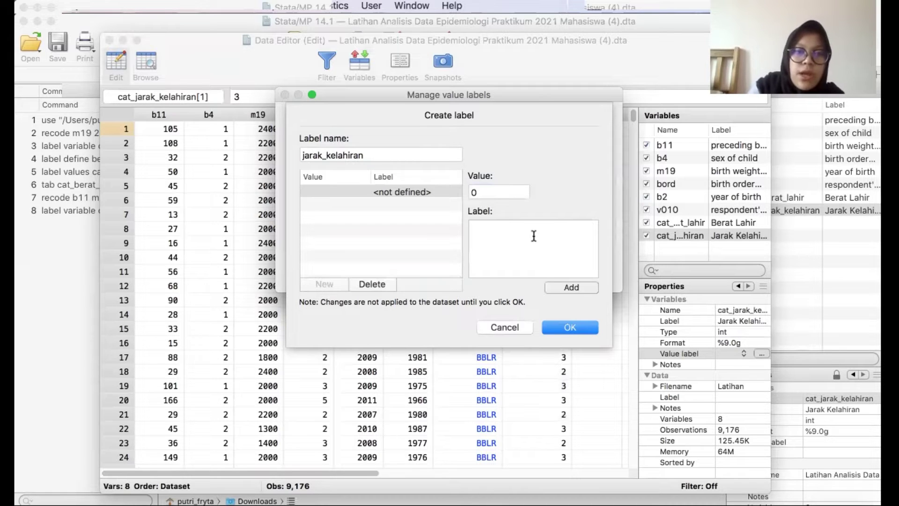
type("<")
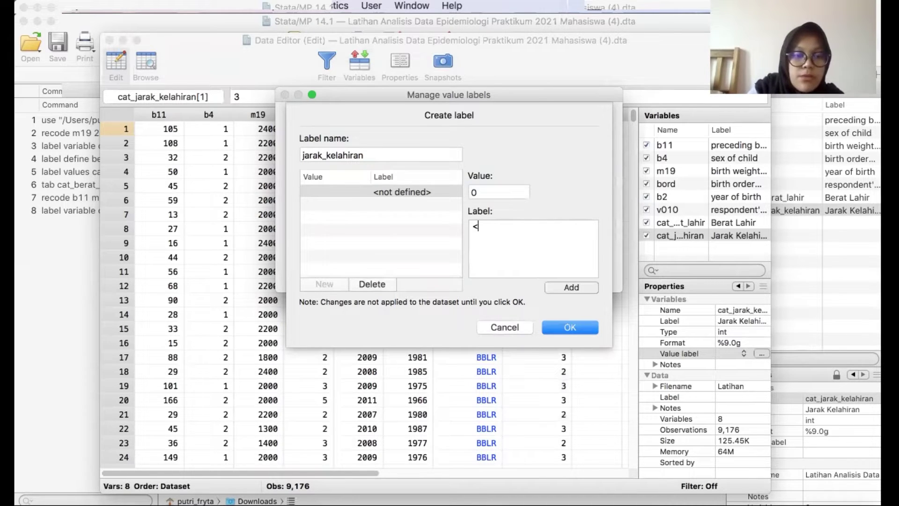
type("18")
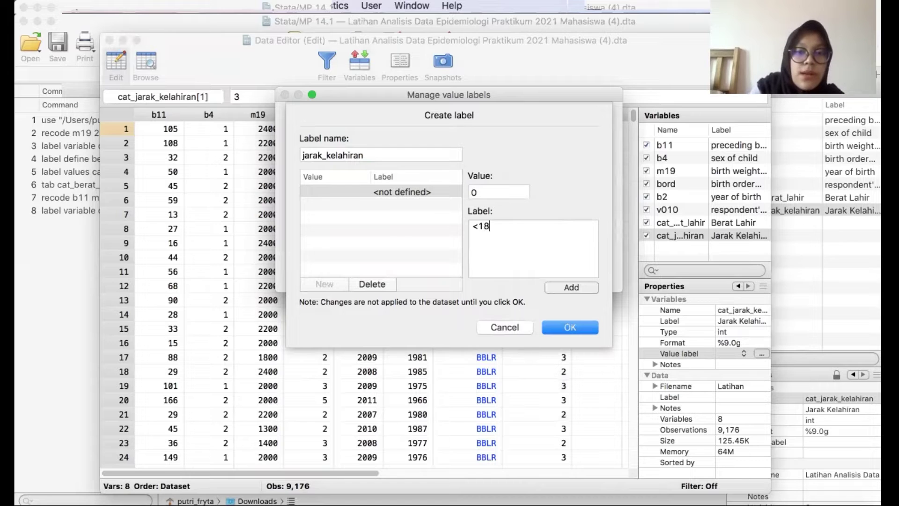
type(" bulan")
left_click(571, 287)
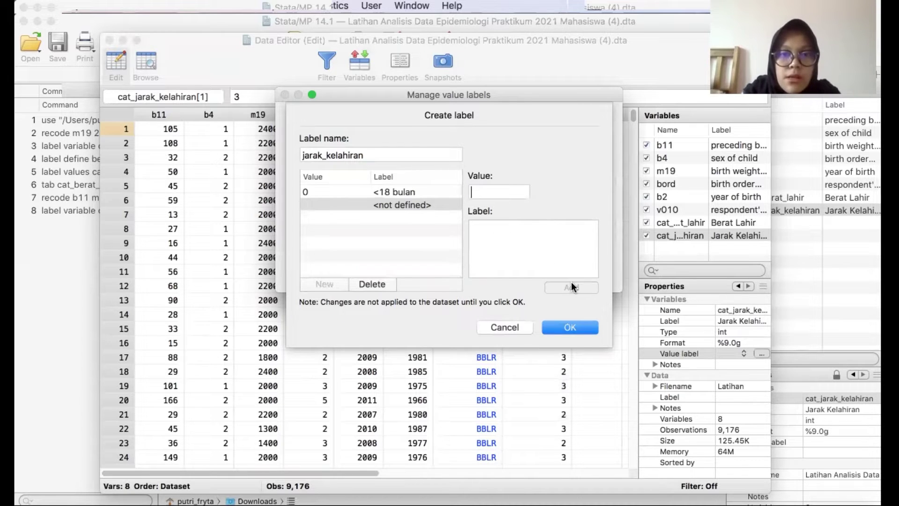
- Add value 1 with the text "18-23 bulan" to the jarak_kelahiran value label
type("1")
left_click(514, 226)
type("1")
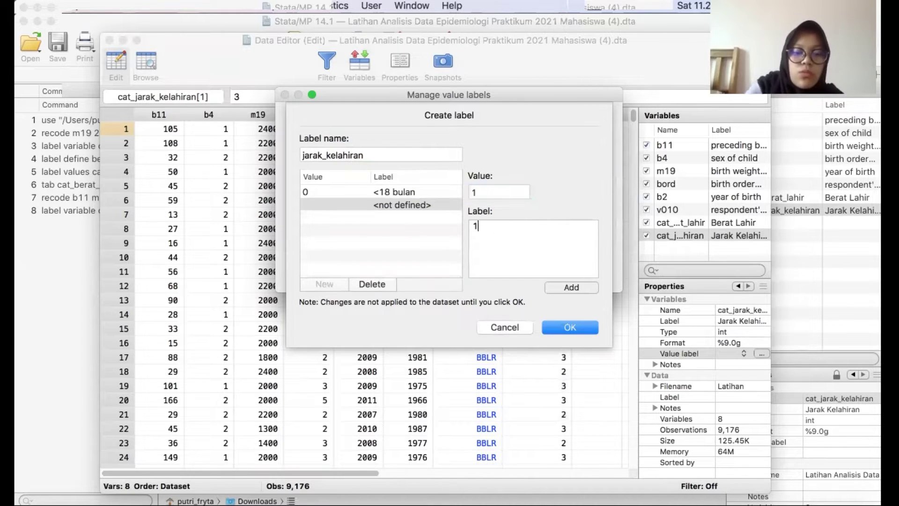
type("8")
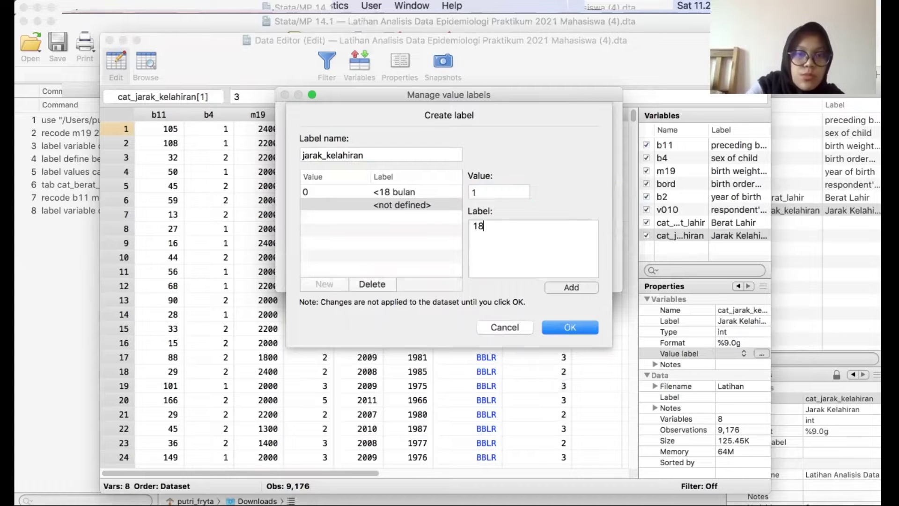
type("-223")
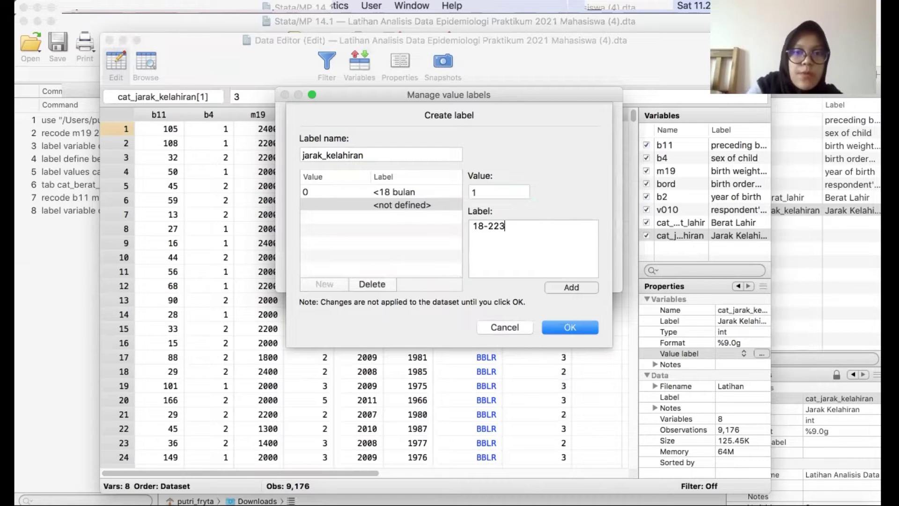
key("BackSpace")
key("BackSpace")
type("3 bu")
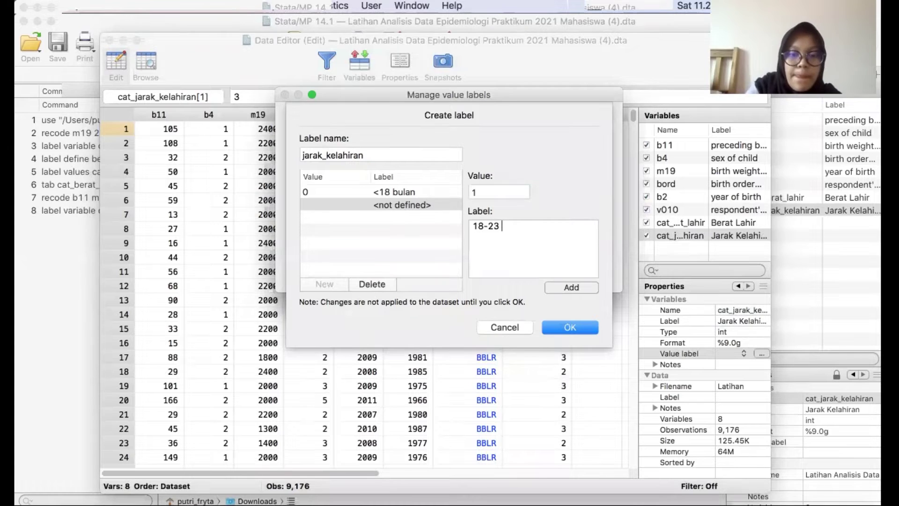
type("lan")
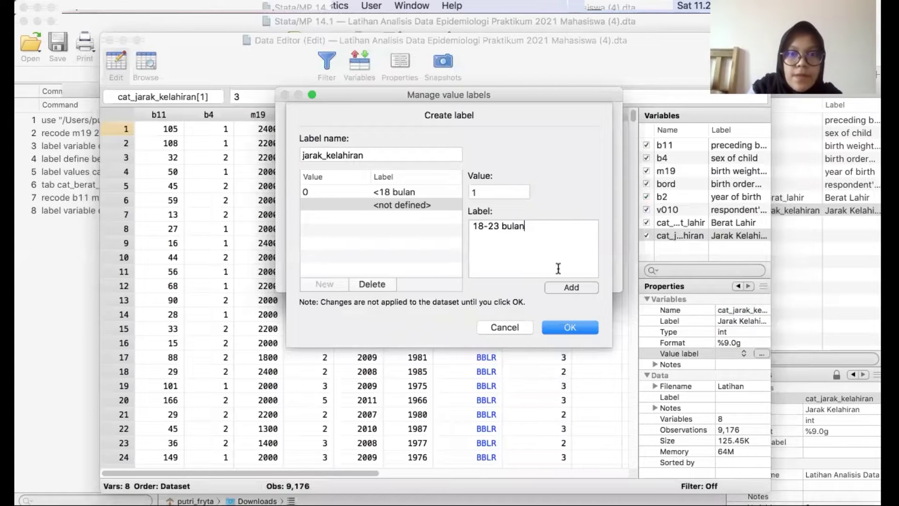
left_click(571, 286)
- Add value 2 with the text "24-36 bulan" to the jarak_kelahiran value label
type("2")
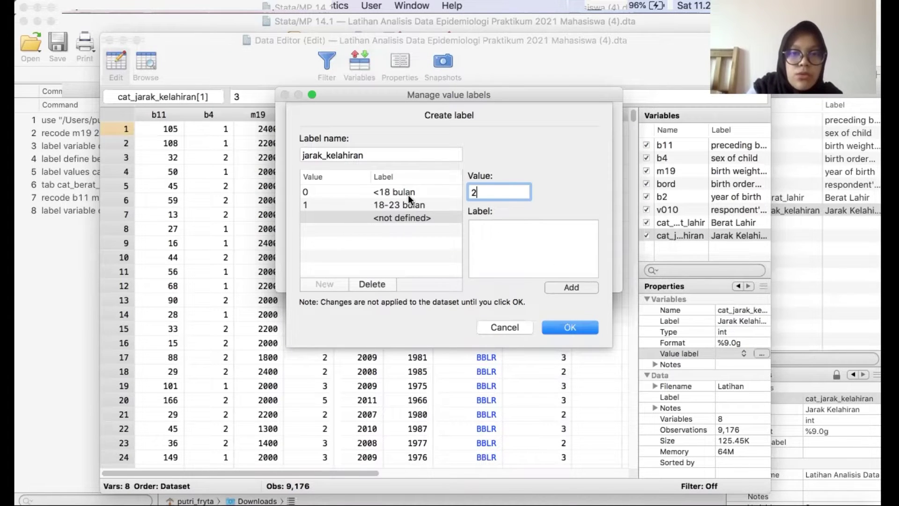
type("2")
key("BackSpace")
left_click(561, 254)
type("2")
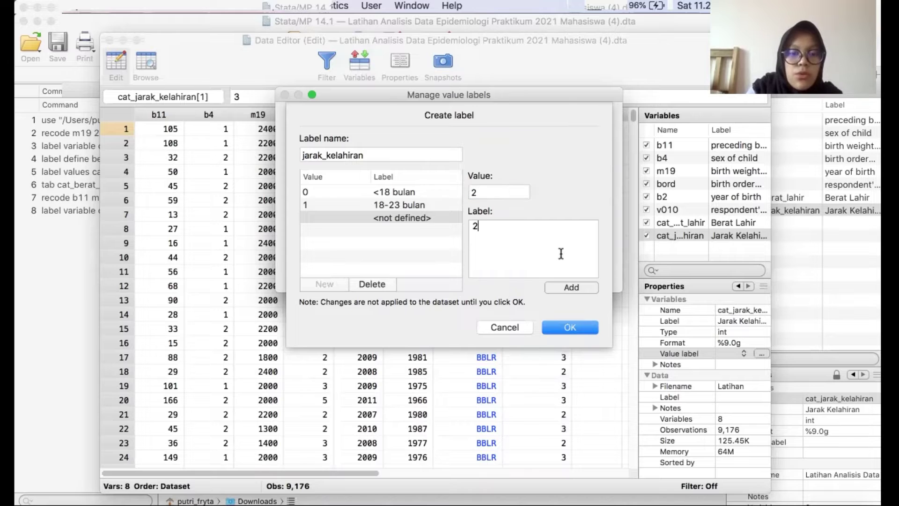
type("4-3")
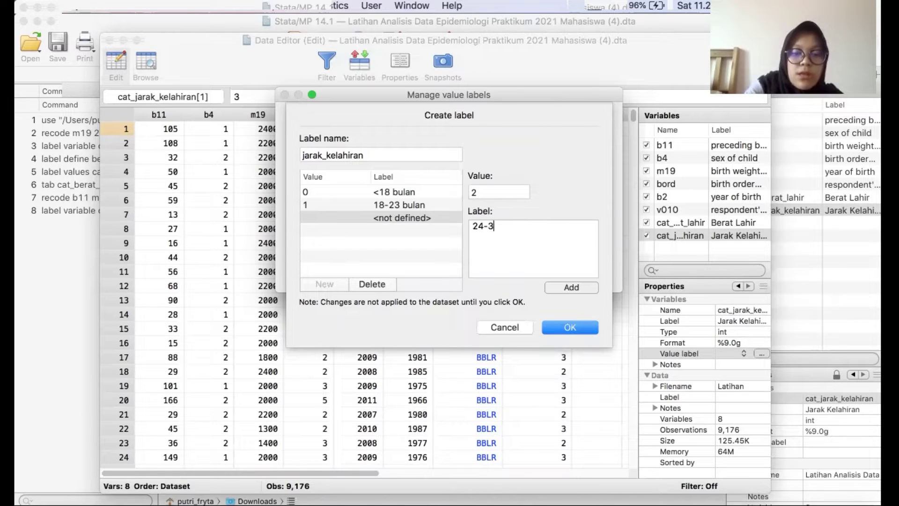
type("6 bulan")
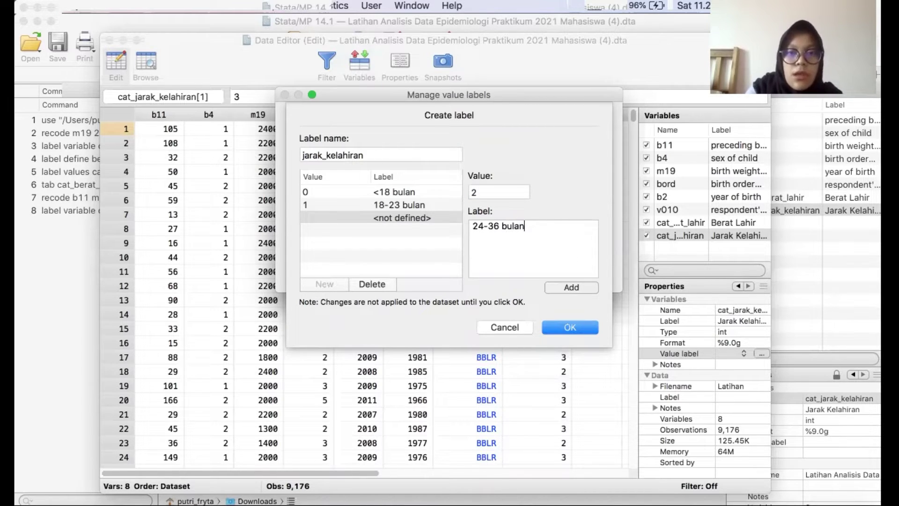
left_click(585, 286)
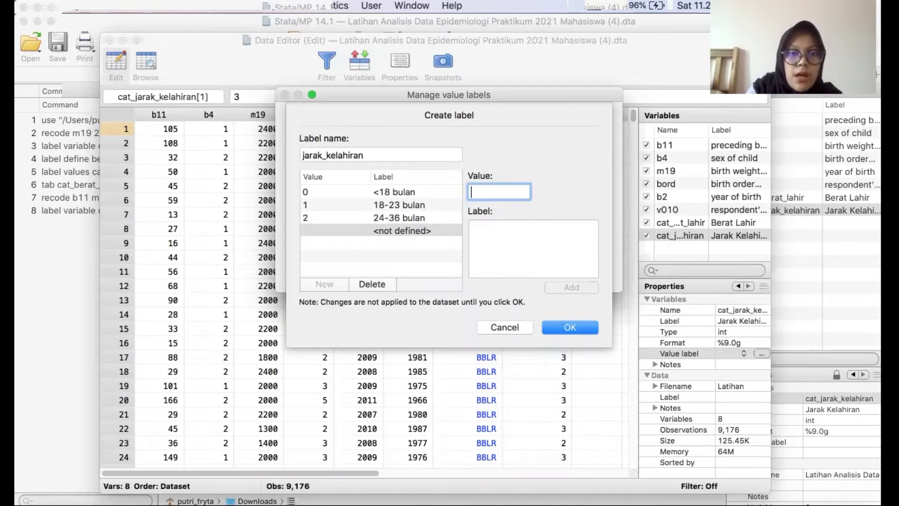
- Add value 3 with the text ">36 bulan" and save the jarak_kelahiran value label
type("3")
left_click(521, 241)
type(">")
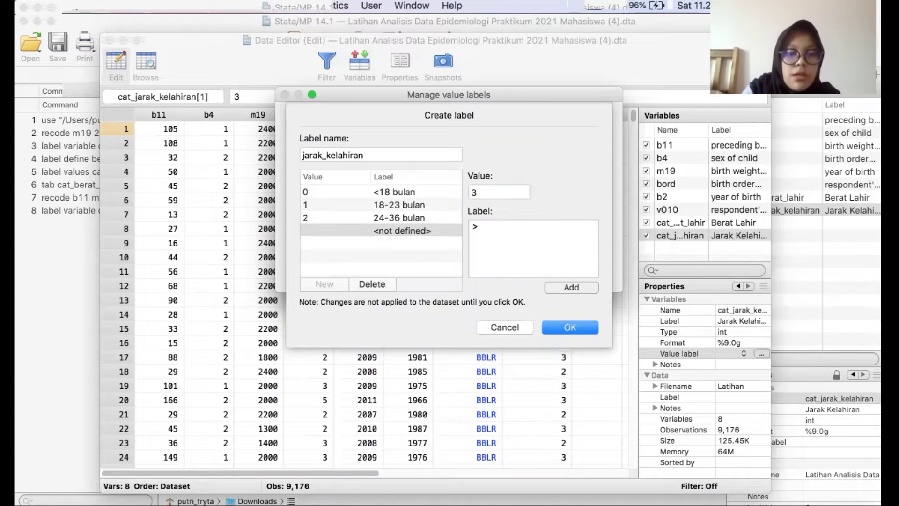
type("36 bul")
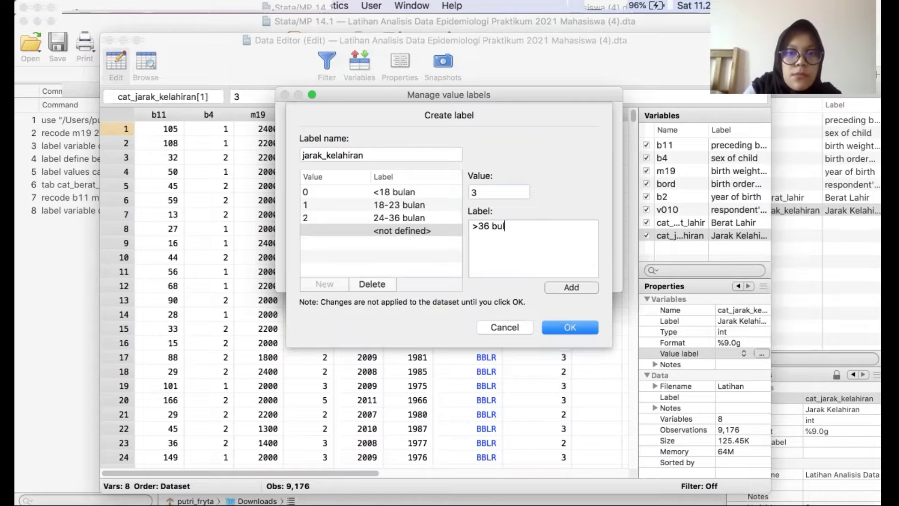
type("an")
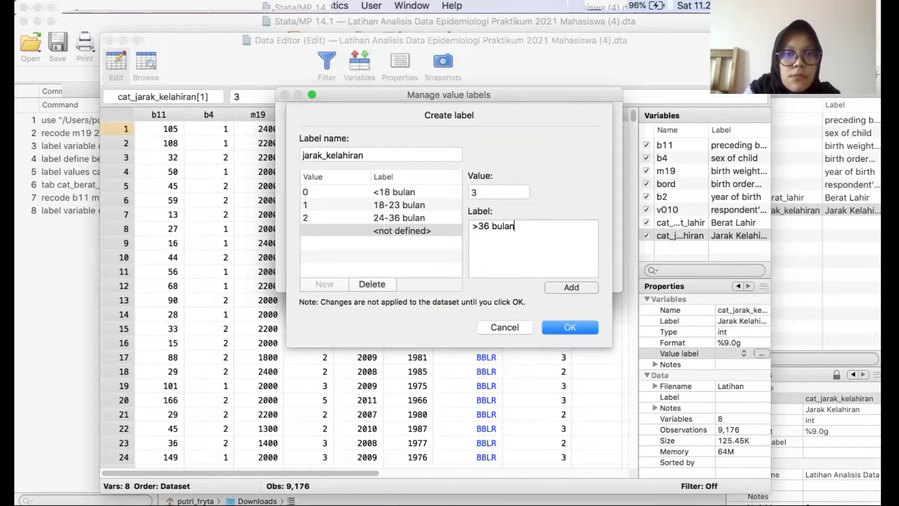
left_click(590, 287)
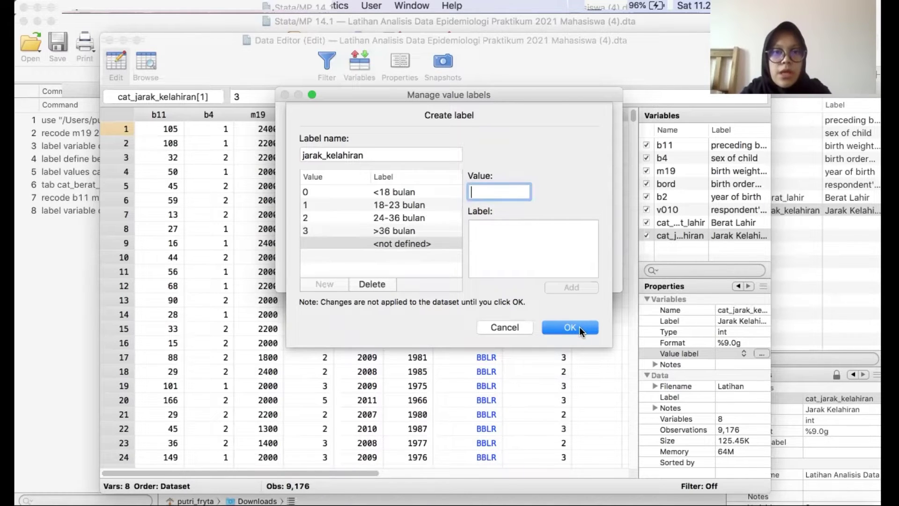
left_click(581, 330)
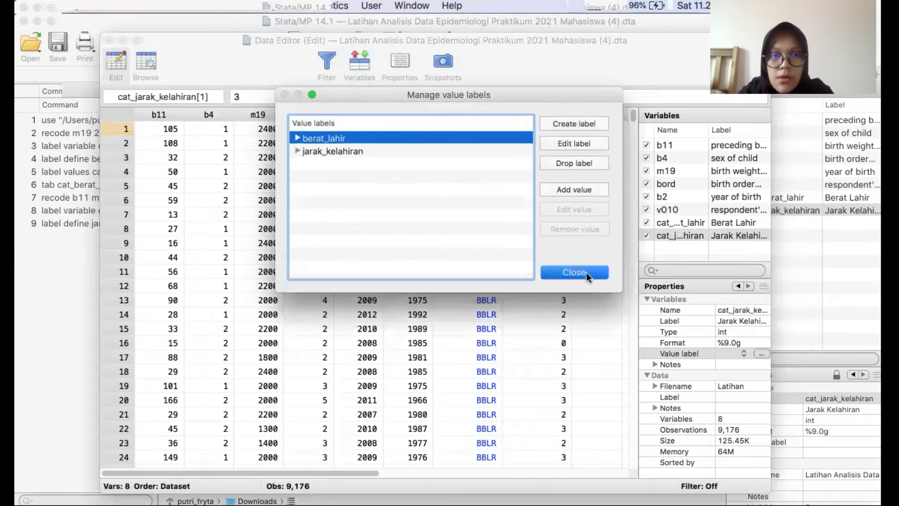
- Close the value label manager and assign the jarak_kelahiran value label to cat_jarak_kelahiran
left_click(586, 272)
left_click(742, 354)
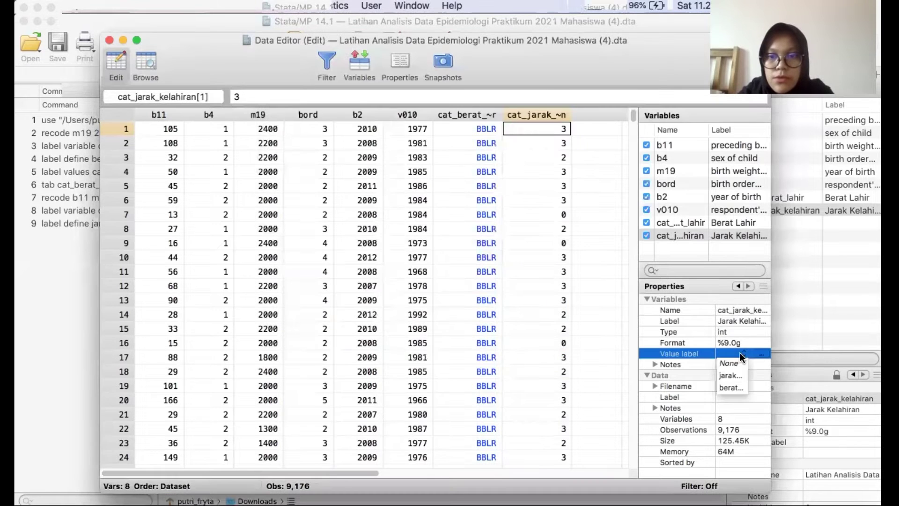
left_click(732, 375)
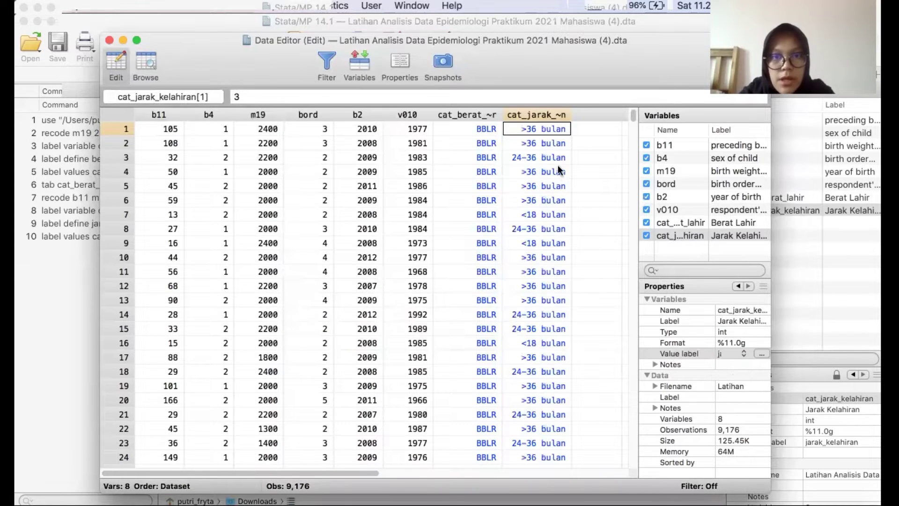
- Return to the main Stata window and tabulate cat_jarak_kelahiran with the tab command
left_click_drag(335, 47, 368, 44)
left_click(277, 38)
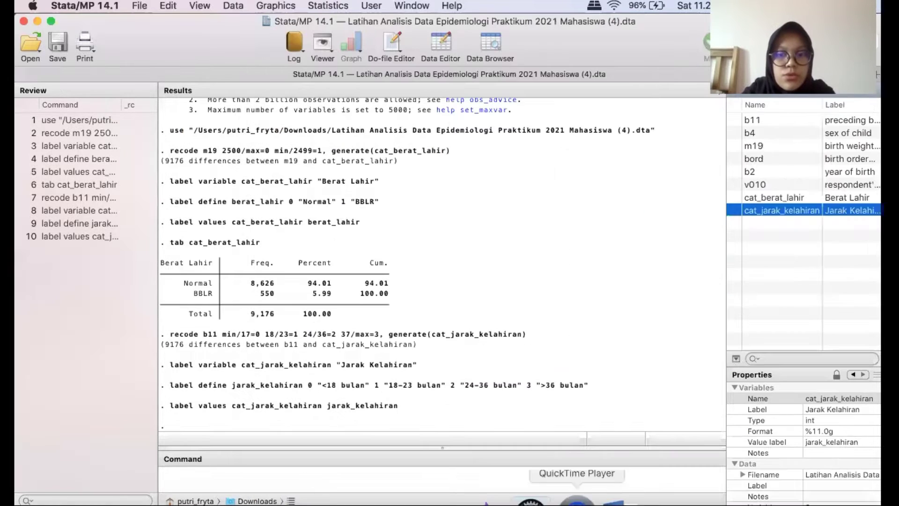
type("tab")
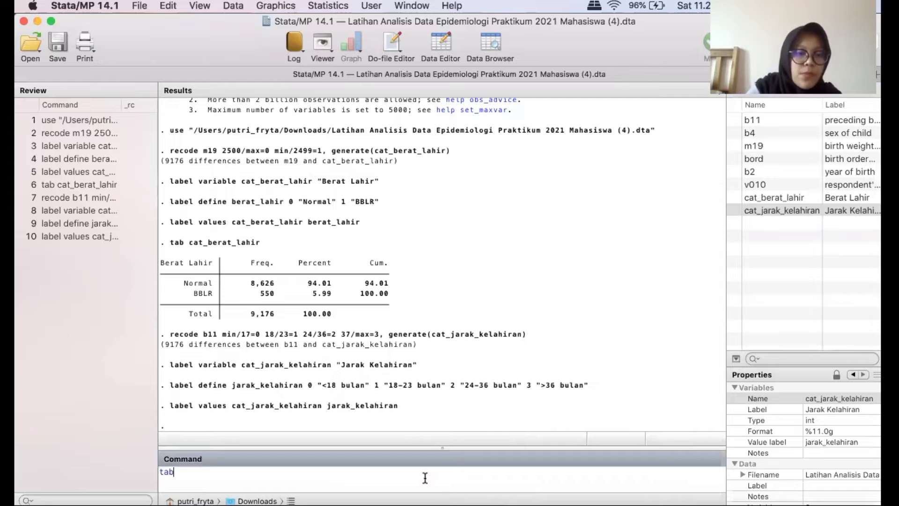
left_click(738, 209)
left_click(373, 466)
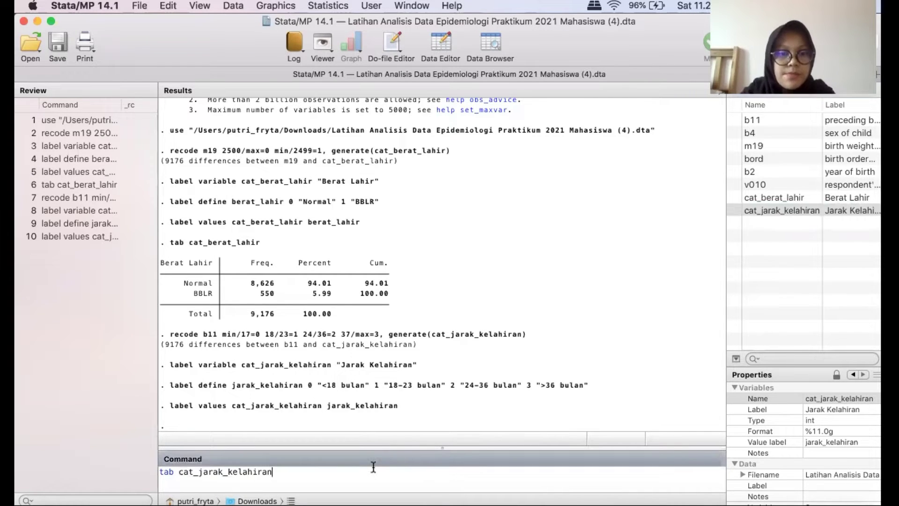
key("Return")
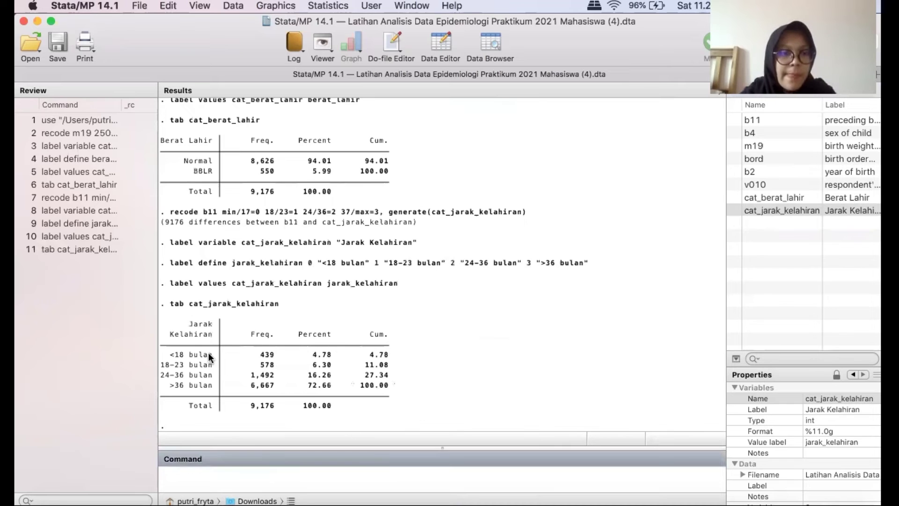
- Copy the whole Jarak Kelahiran frequency table, including its Total row, as a picture
left_click_drag(166, 325, 361, 403)
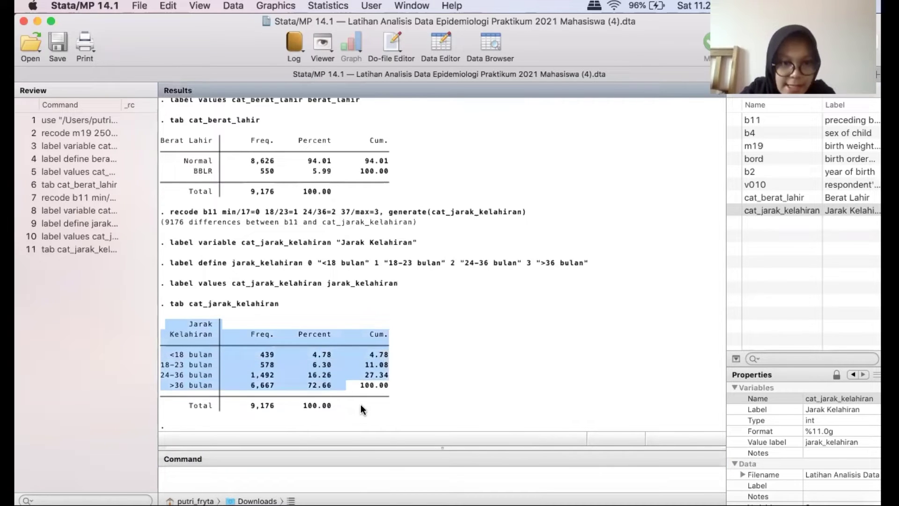
right_click(336, 372)
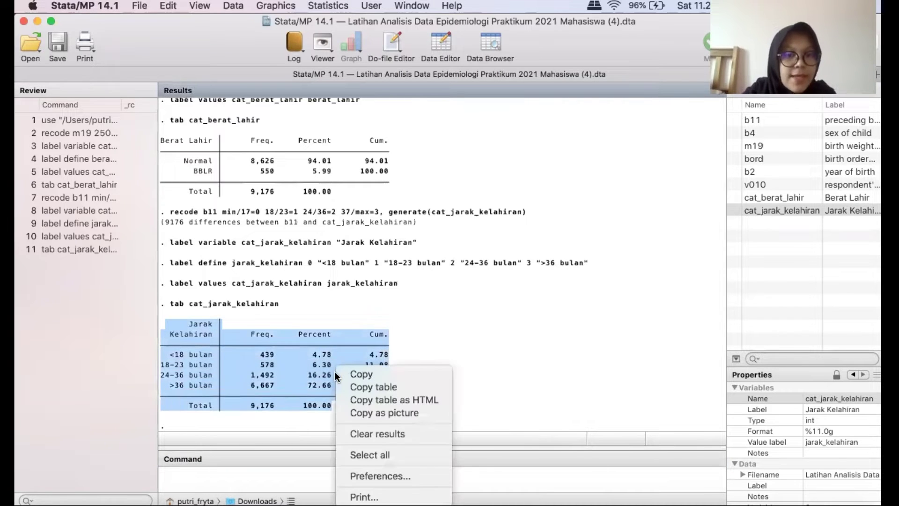
left_click(370, 414)
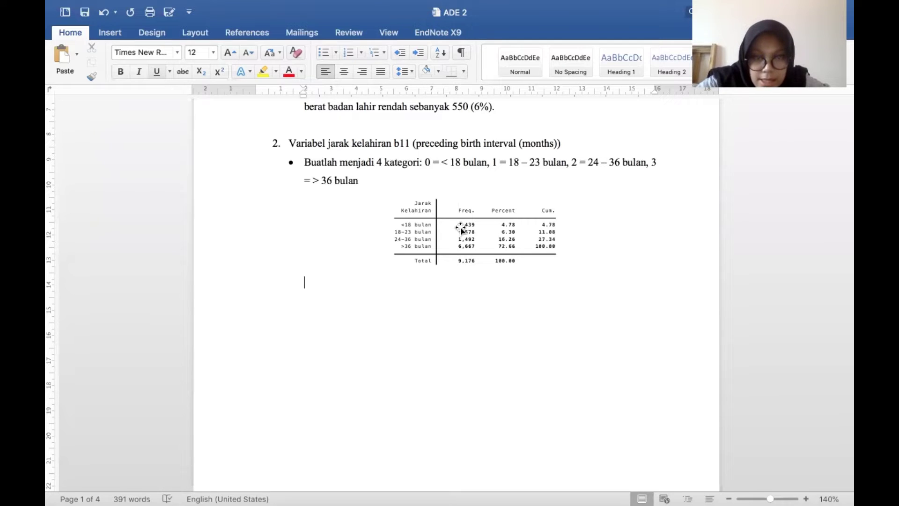
- In the Word document, start the interpretation below the birth interval table with "Dari 9176 responden, 439 (4,78%)"
type("Dar")
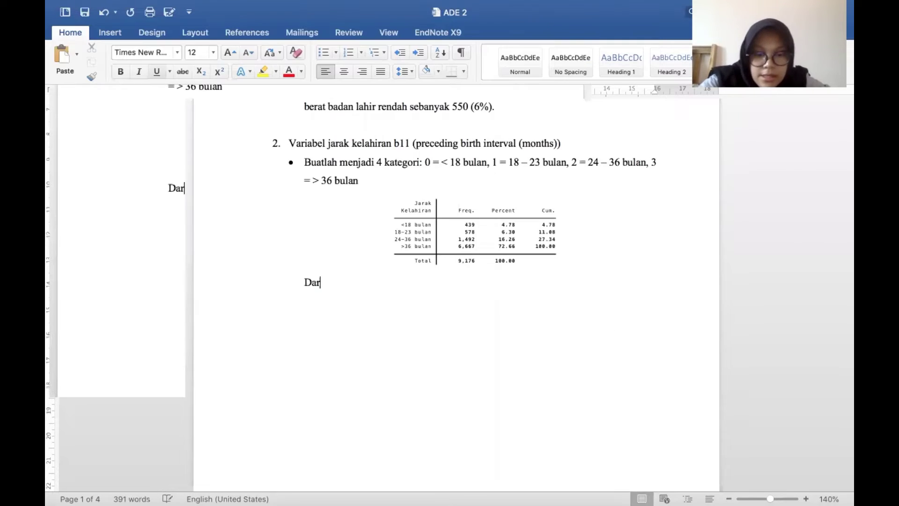
type("i 9")
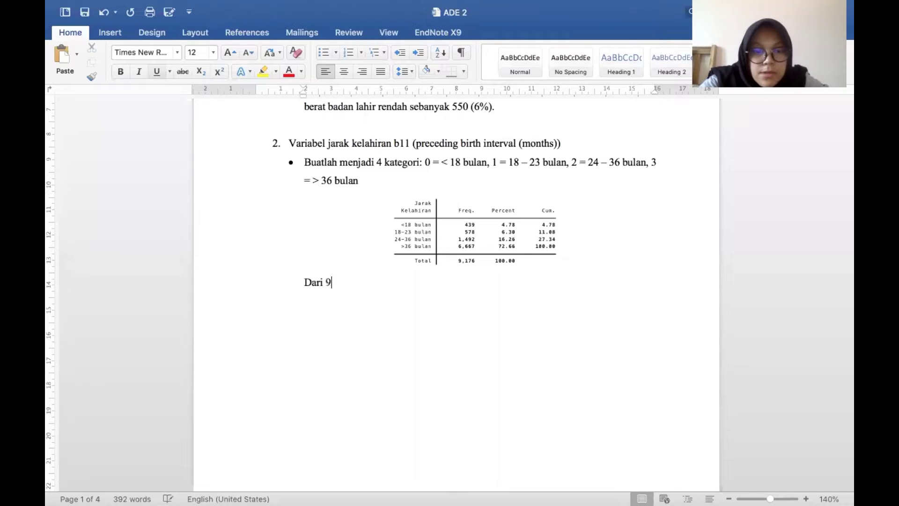
type("176 r")
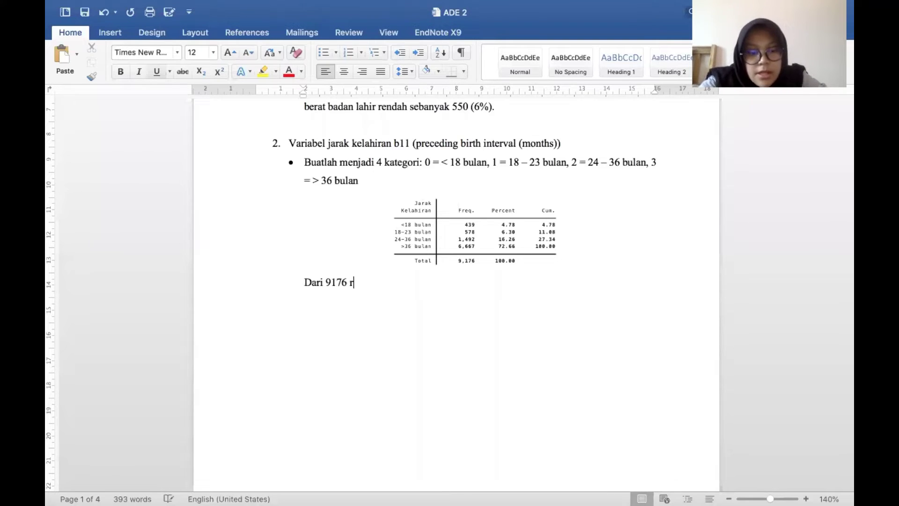
type("esponden,")
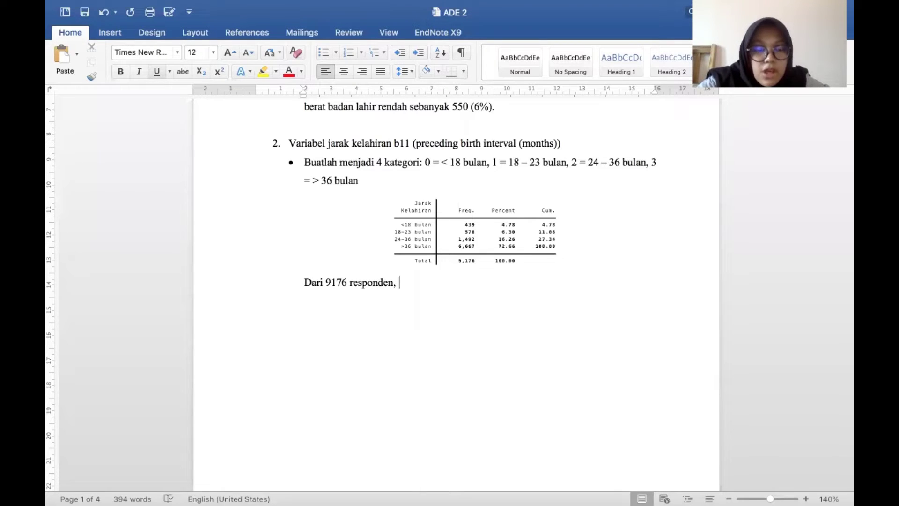
type("4")
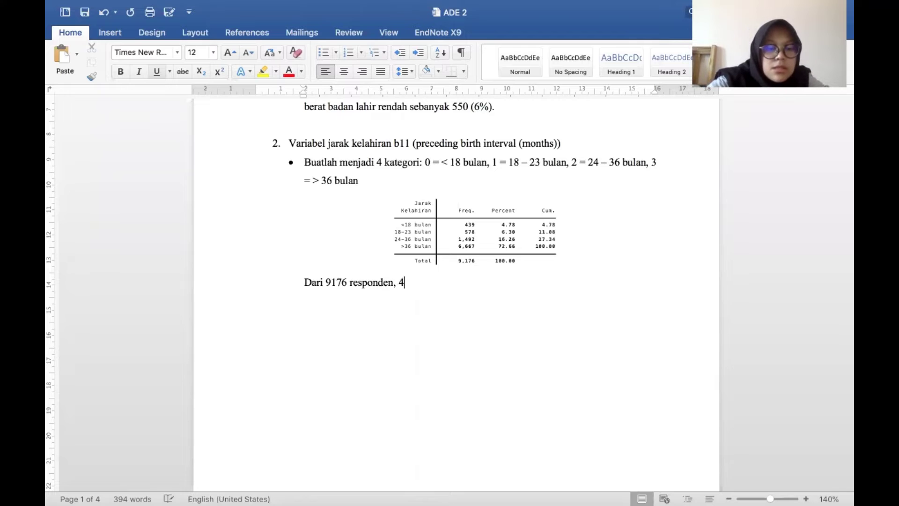
type("39 9")
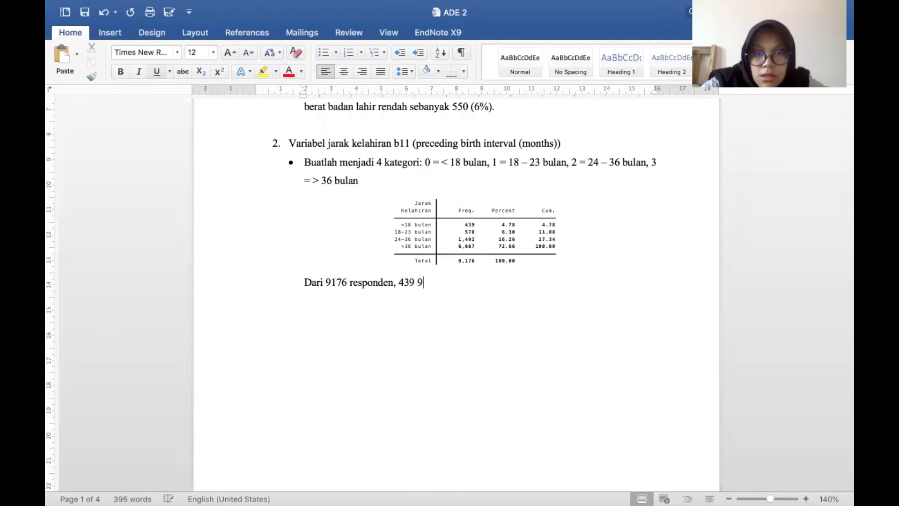
key("BackSpace")
type("(")
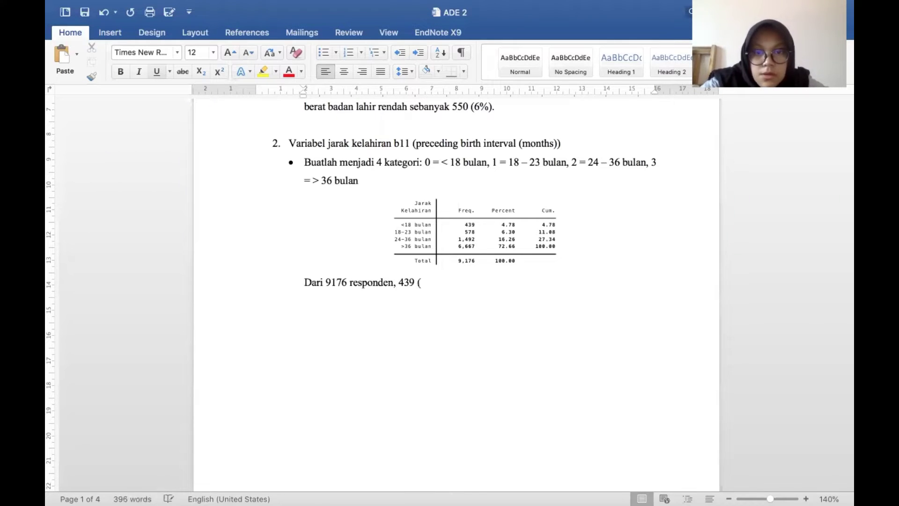
type("4")
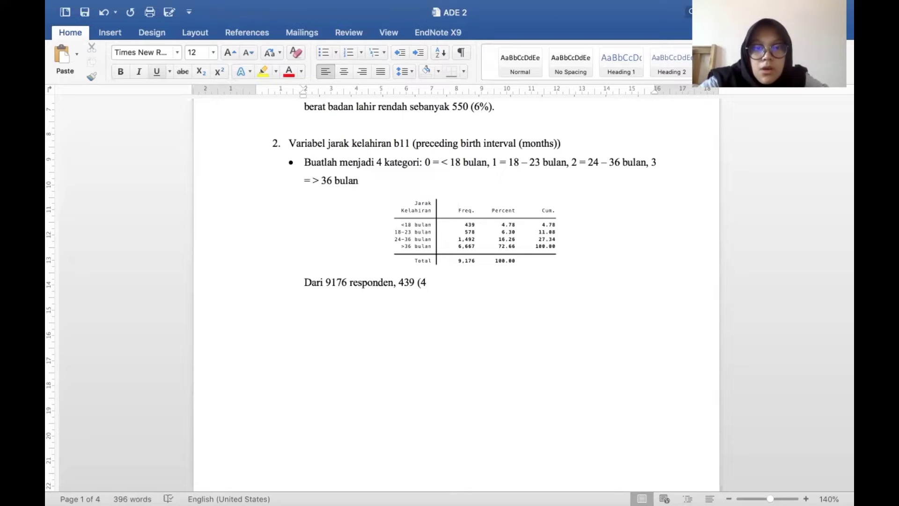
type(",")
type("78")
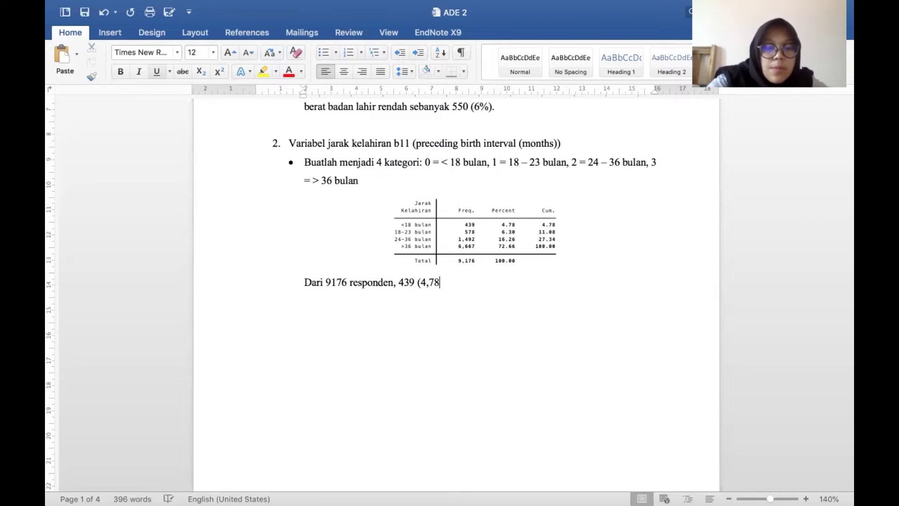
type("%) ")
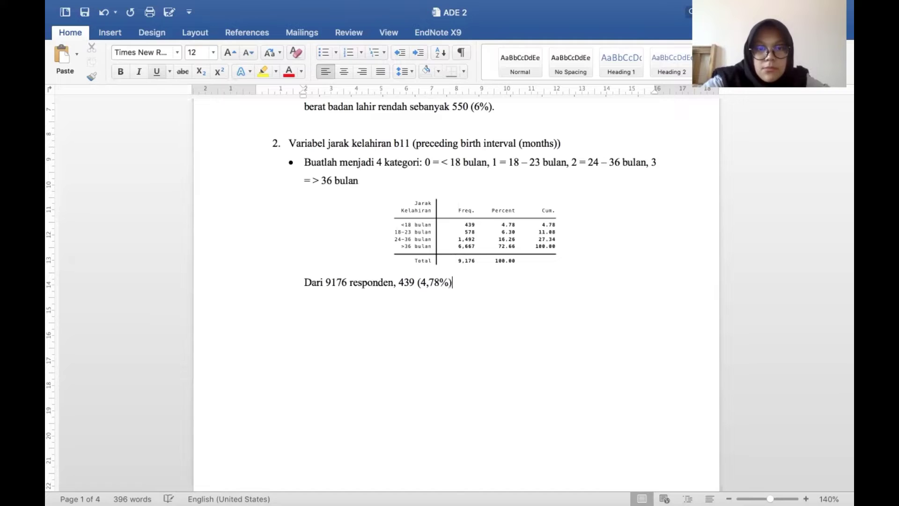
- Continue the interpretation sentence with "responden memiliki jarak kelahiran <18 bulan"
type("responden ")
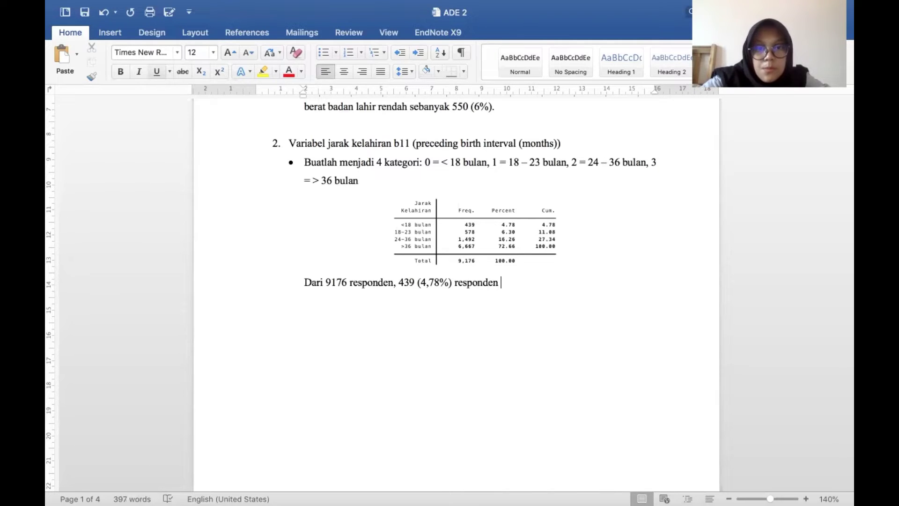
type("memilik")
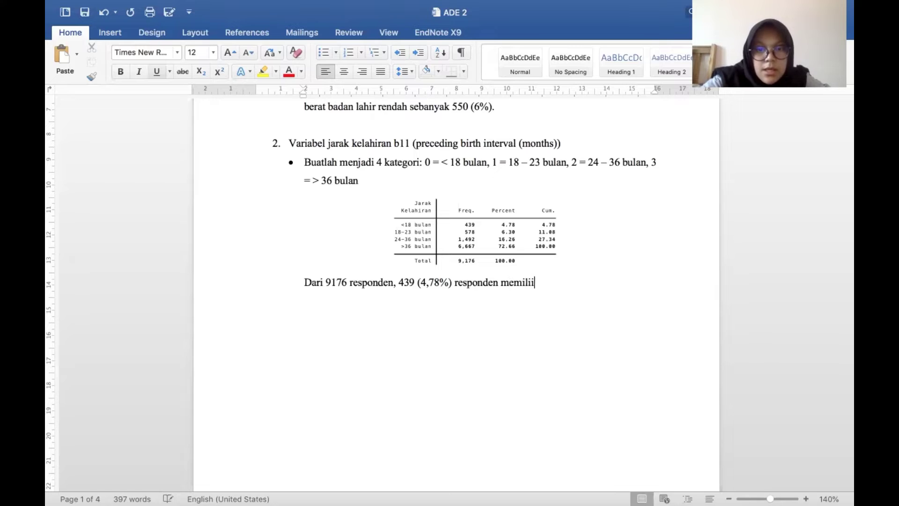
type("i jarak")
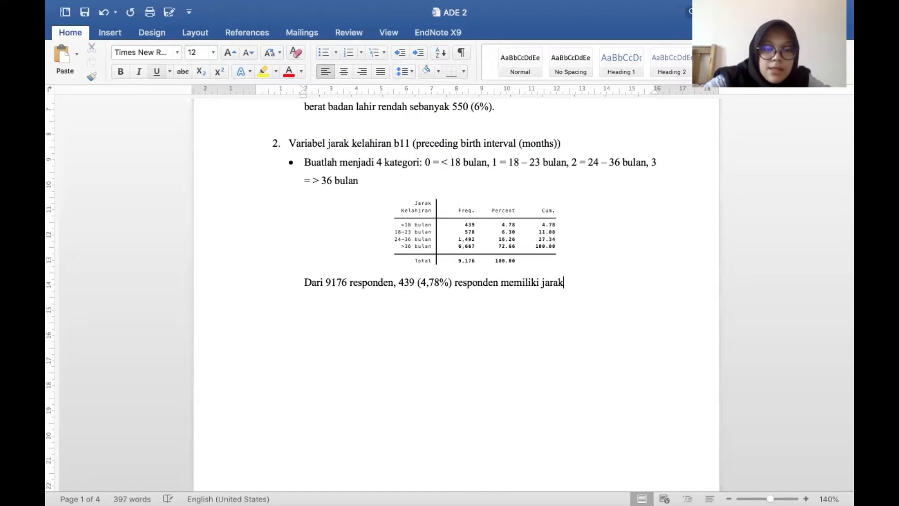
type(" kelahiran ")
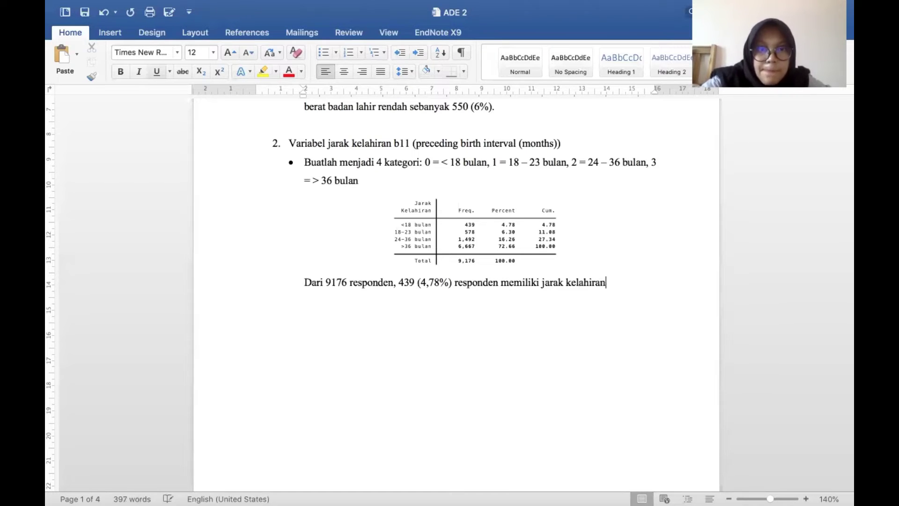
type("<")
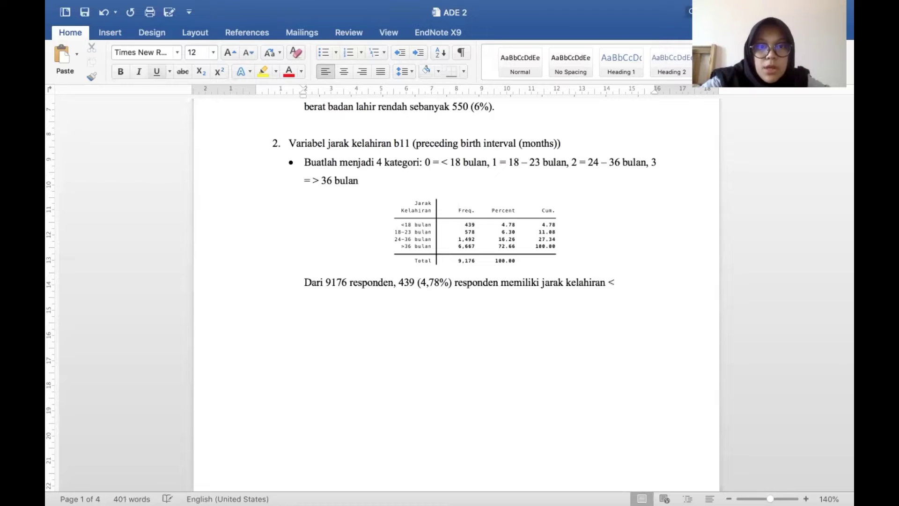
type("18 ")
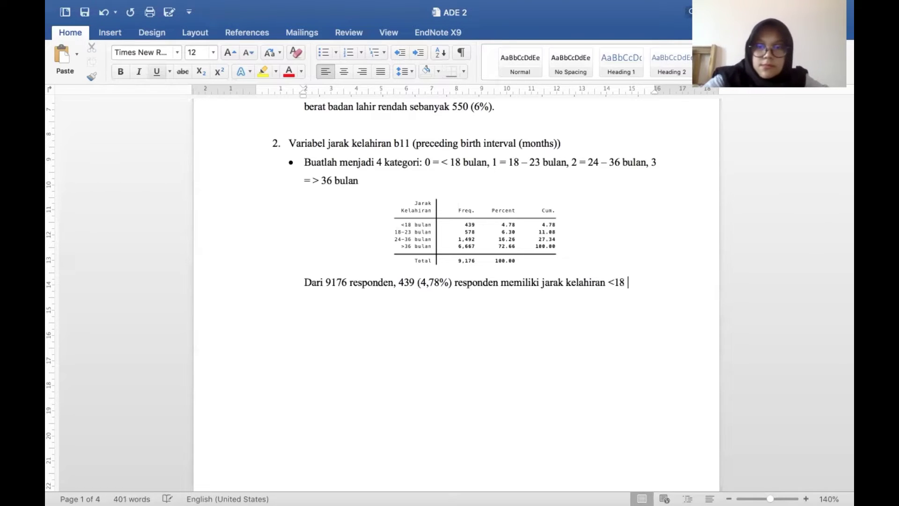
type("bulan")
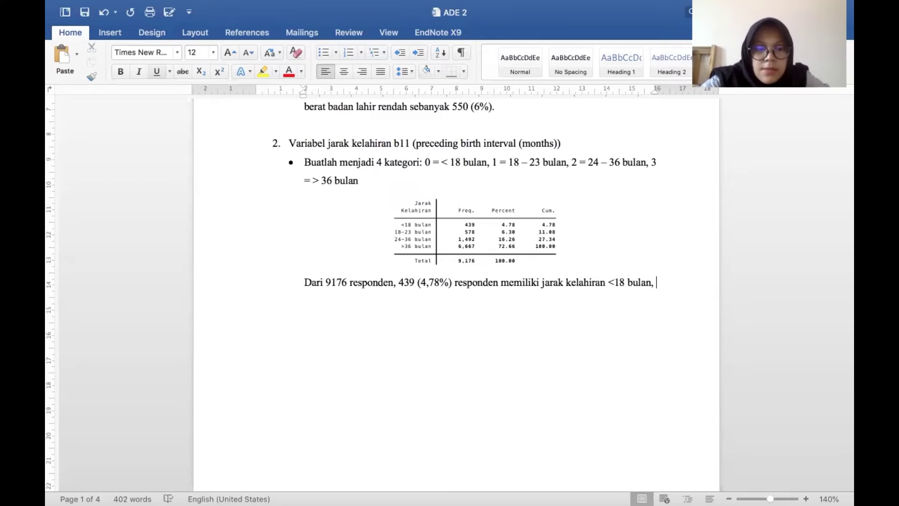
- Continue the birth interval interpretation with ", 578 (6,30) responden memiliki jarak kelahiran"
type(", 578 (")
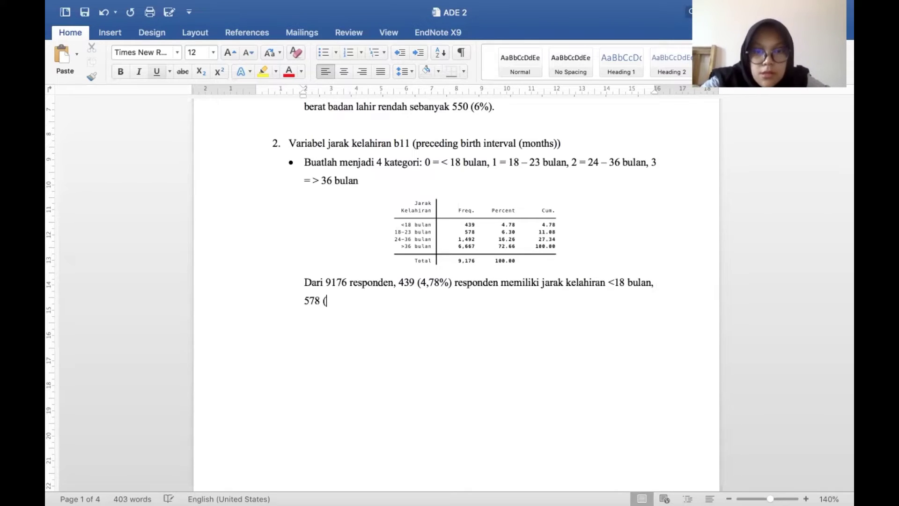
type("6,30")
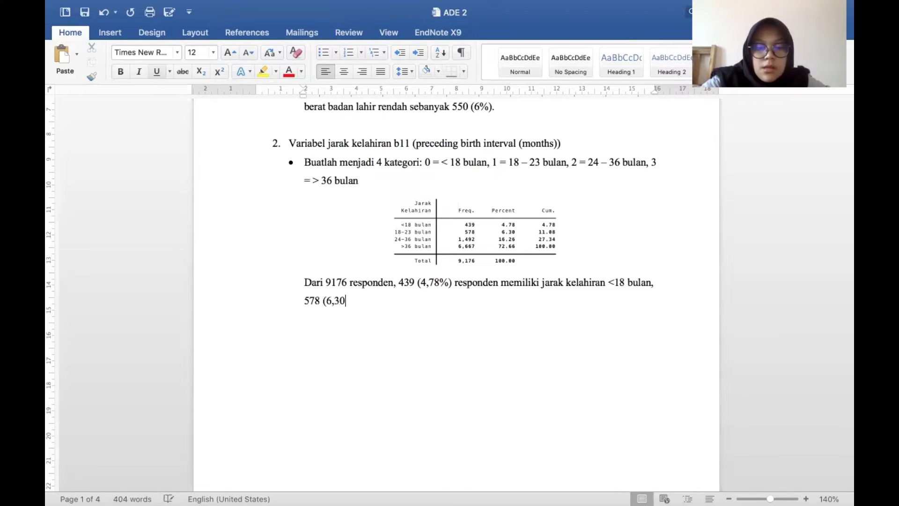
type(") ")
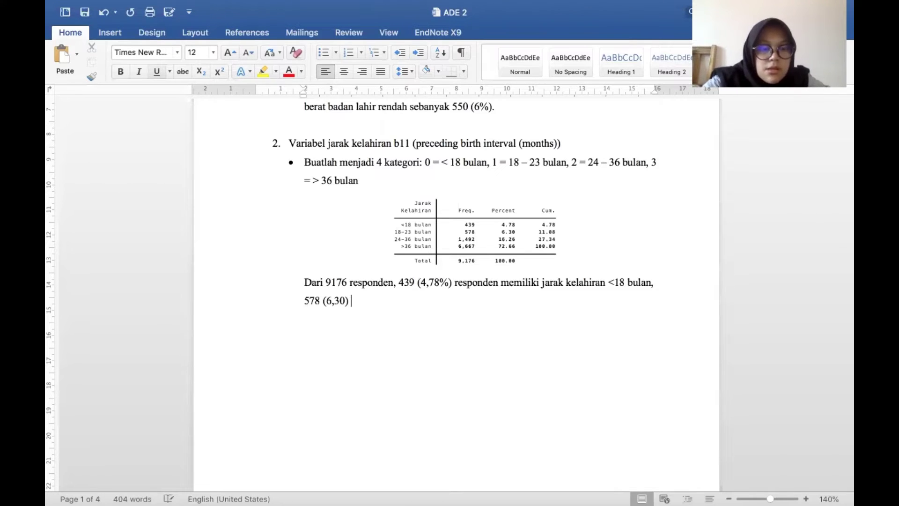
type("responden")
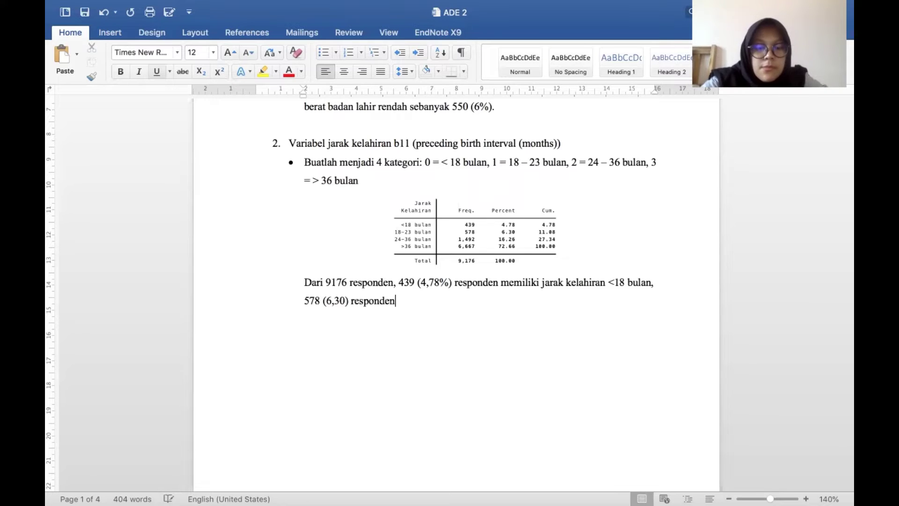
type(" memiliki ")
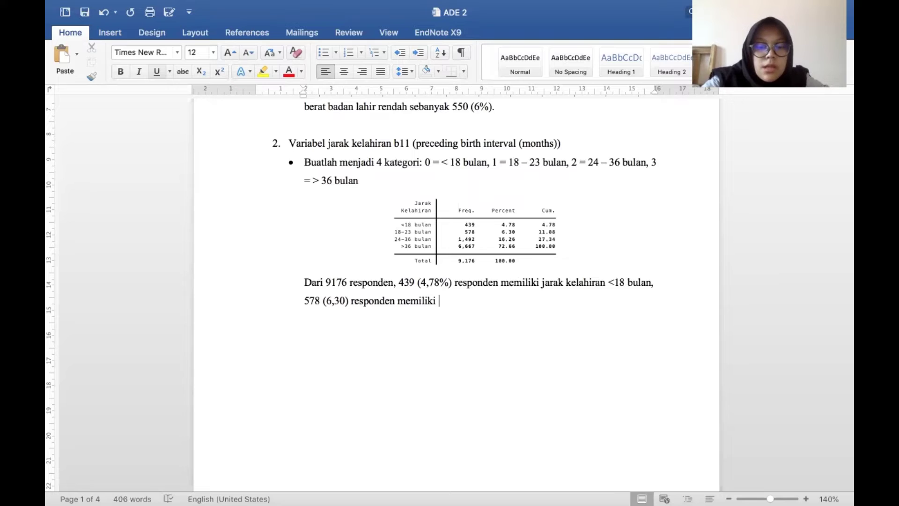
type("jarak kel")
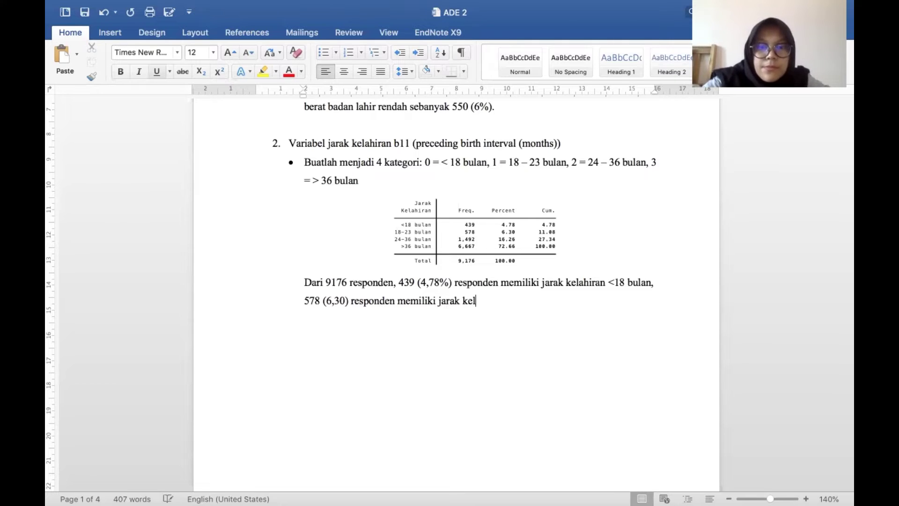
type("ahiran ")
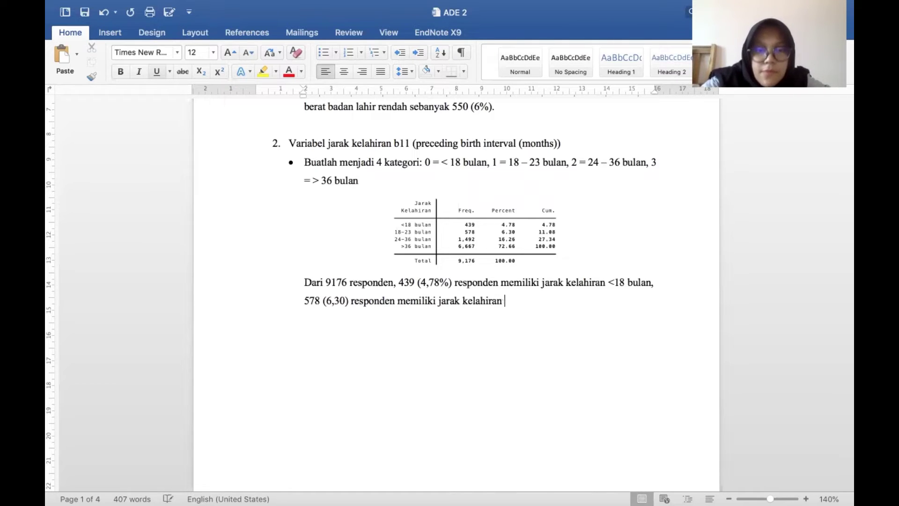
- Complete the clause about the 578 respondents with the interval category "18-23 bulan"
type("(")
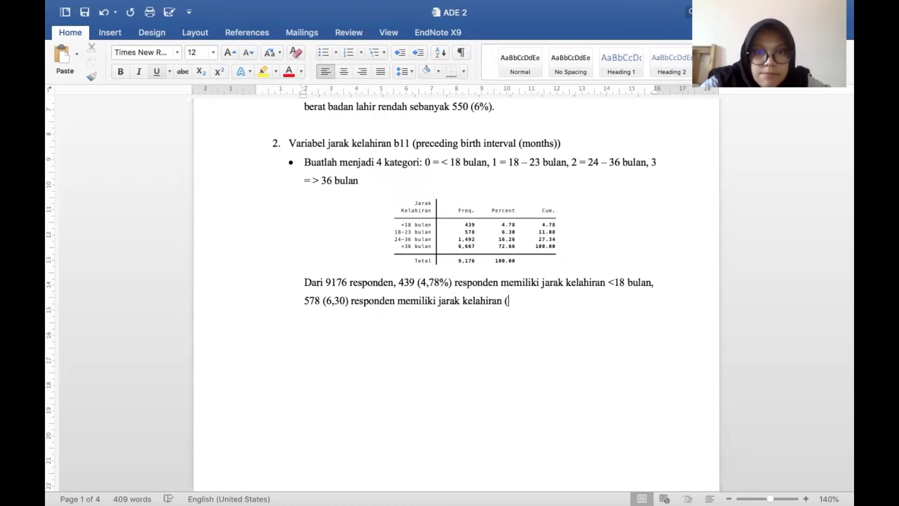
key("BackSpace")
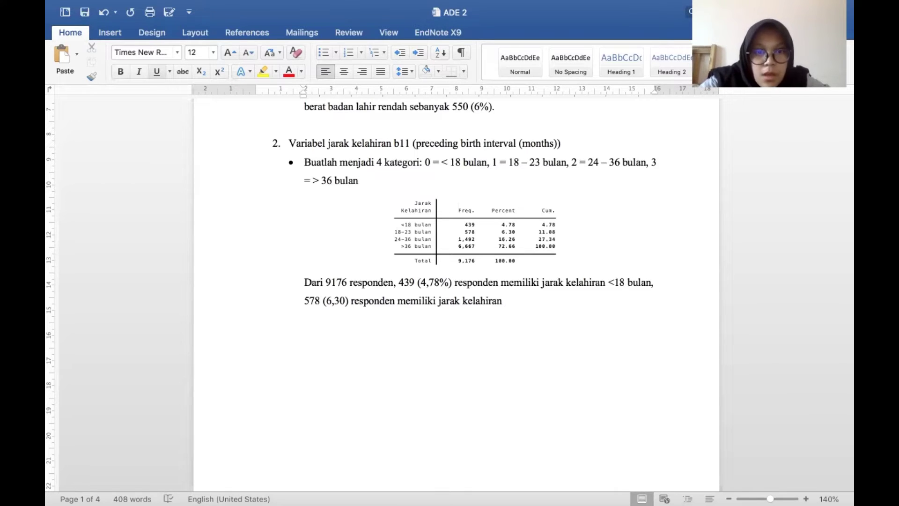
type("18-3")
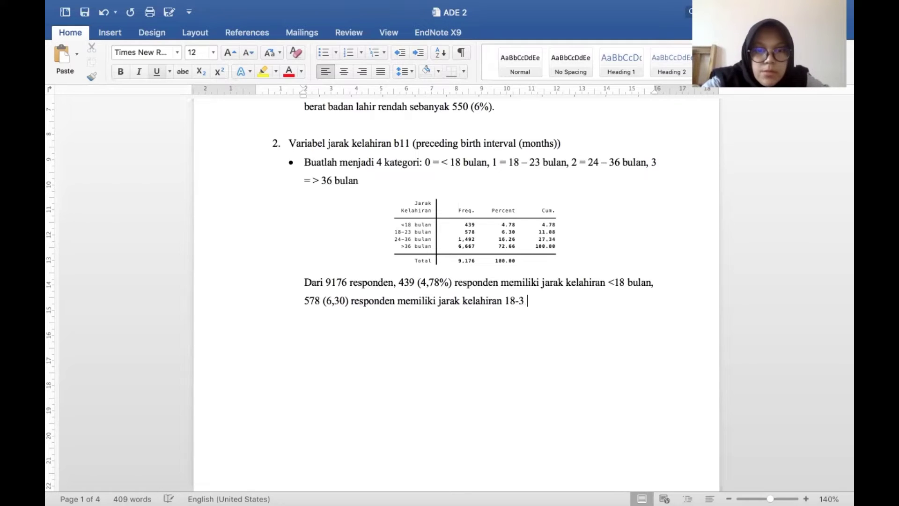
key("BackSpace")
type("22")
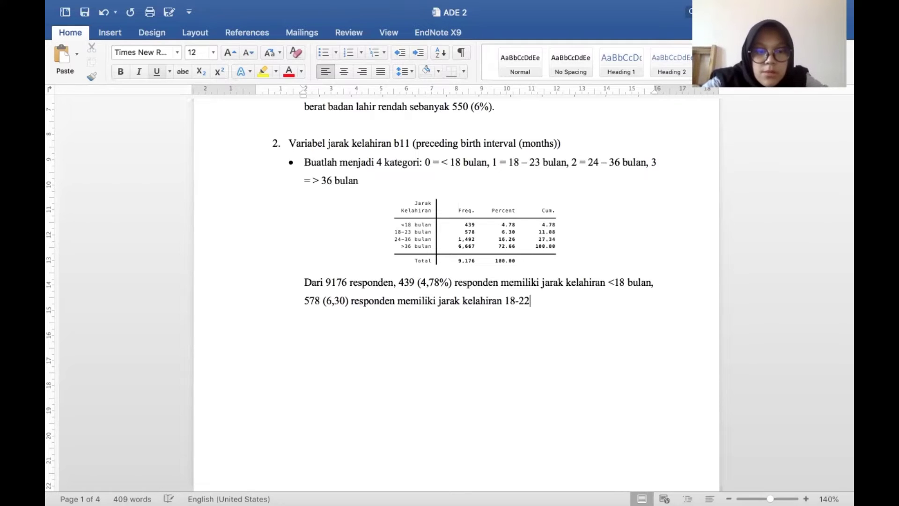
key("BackSpace")
type("3 bulan")
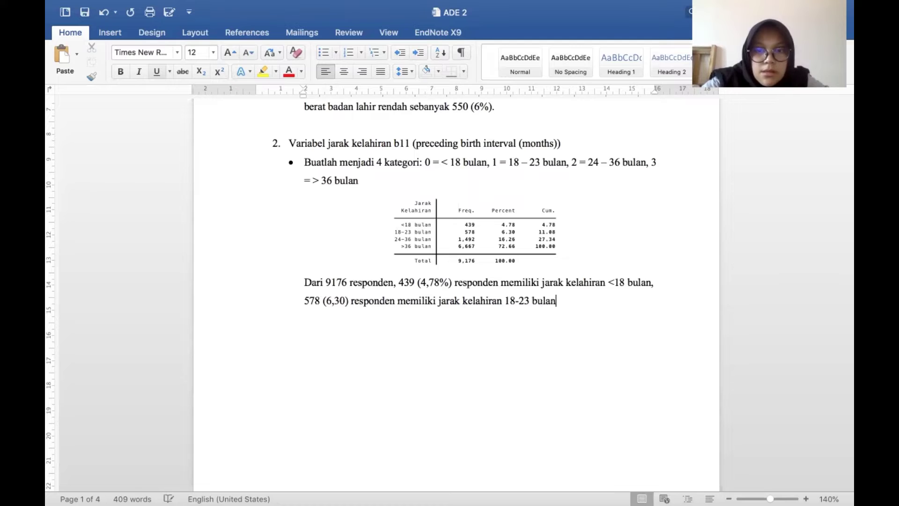
- Add the next category's figures to the interpretation, writing ", 1492 (16,6%) re" after "18-23 bulan"
type(", 1")
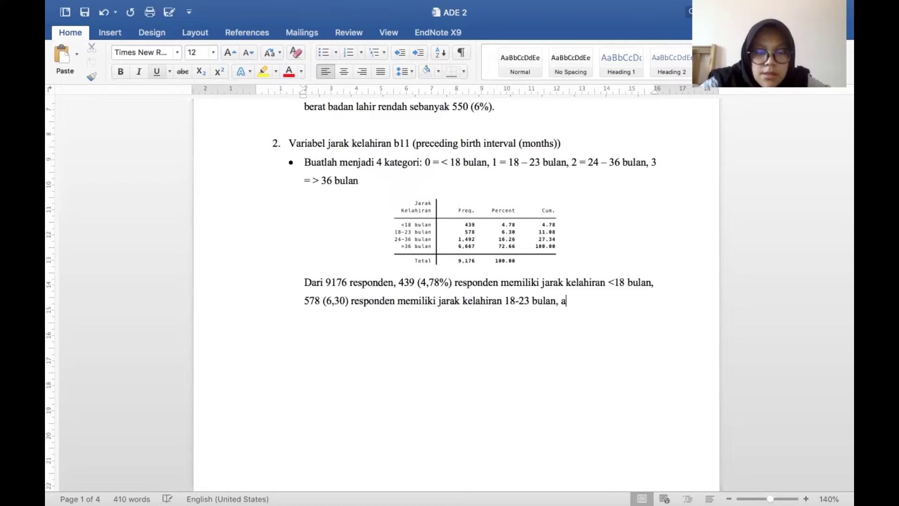
key("BackSpace")
type("1")
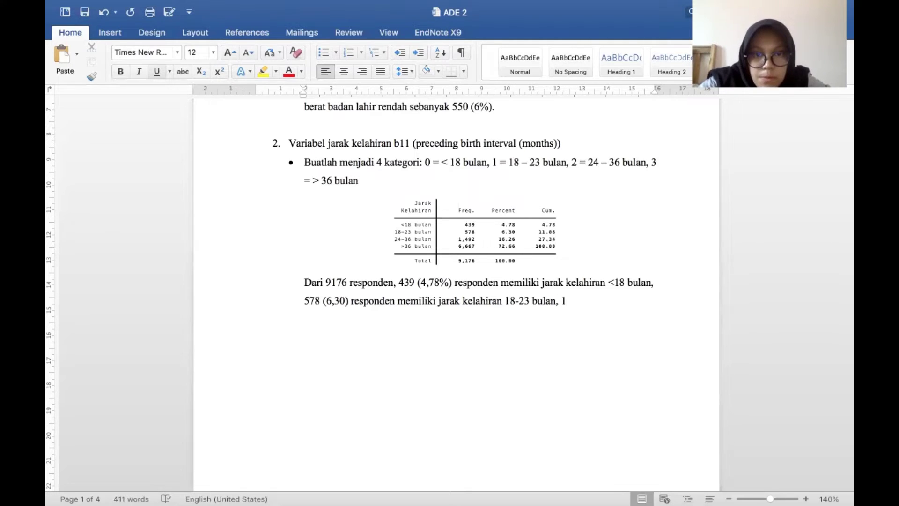
type("4")
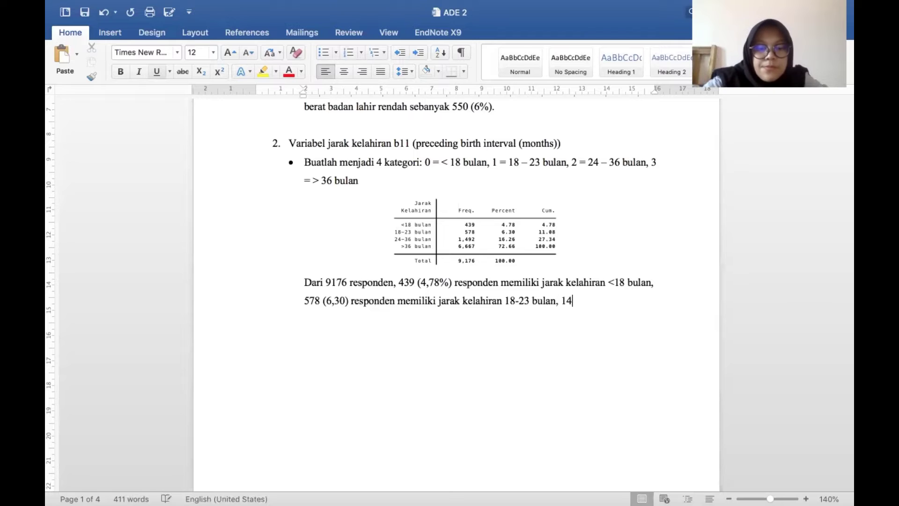
type("92")
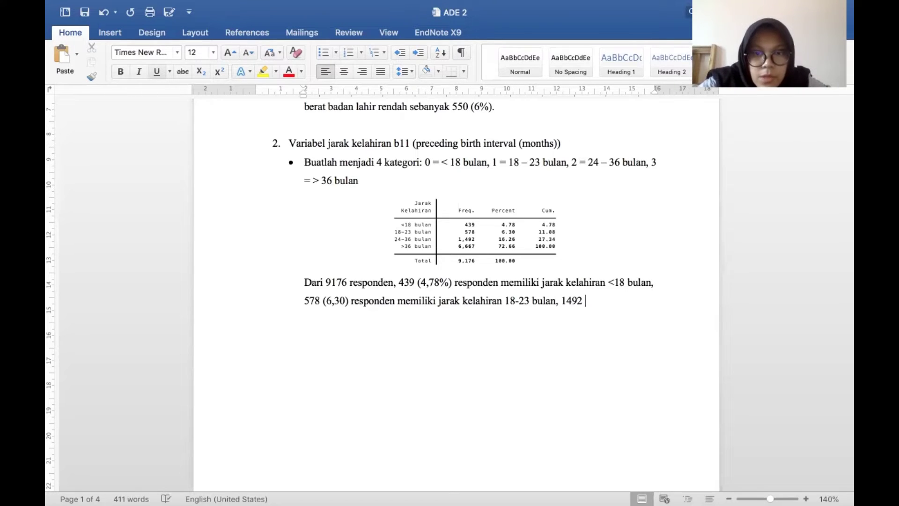
type(" (")
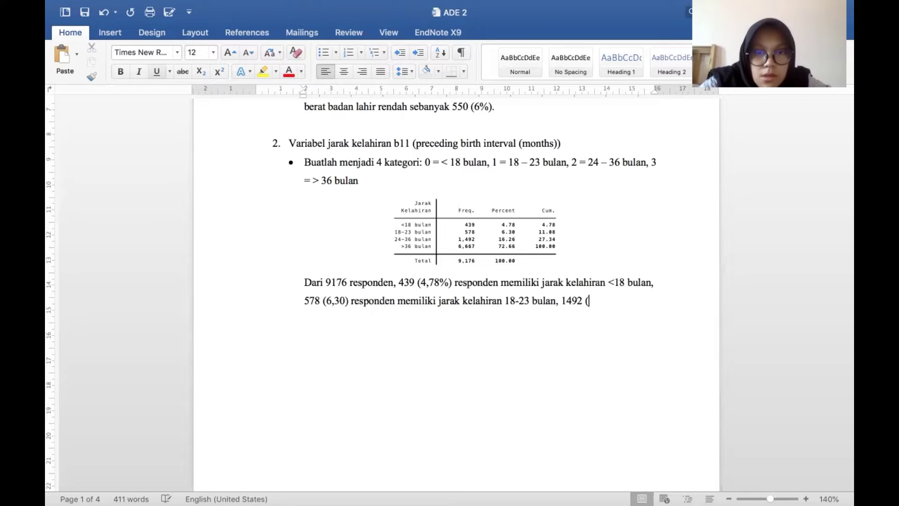
type("16,")
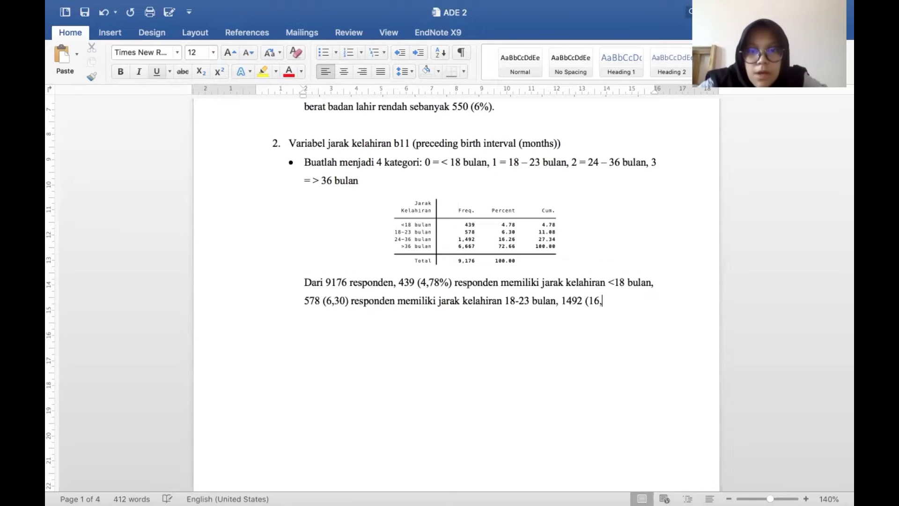
type("6")
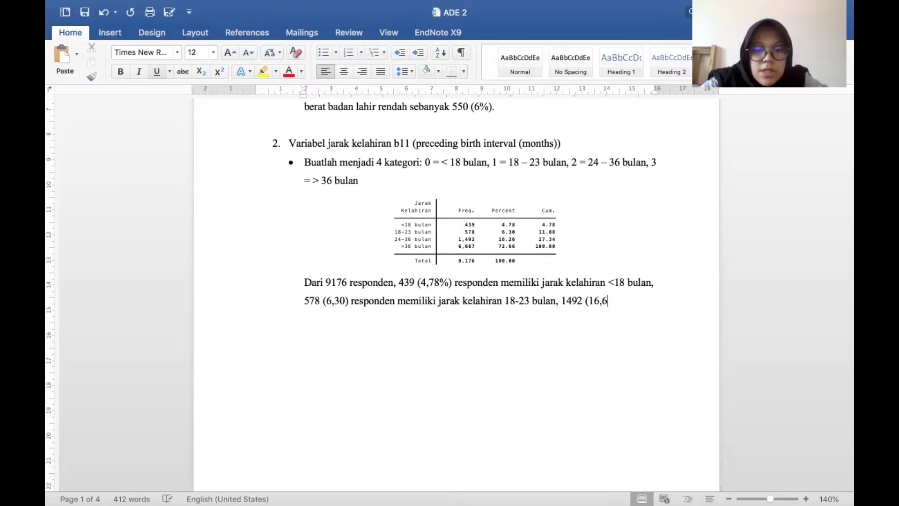
type("%)")
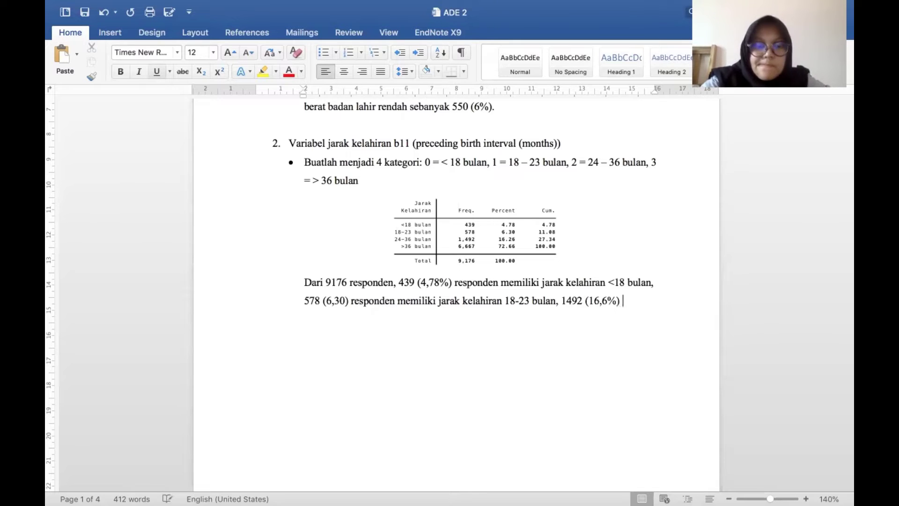
type(" re")
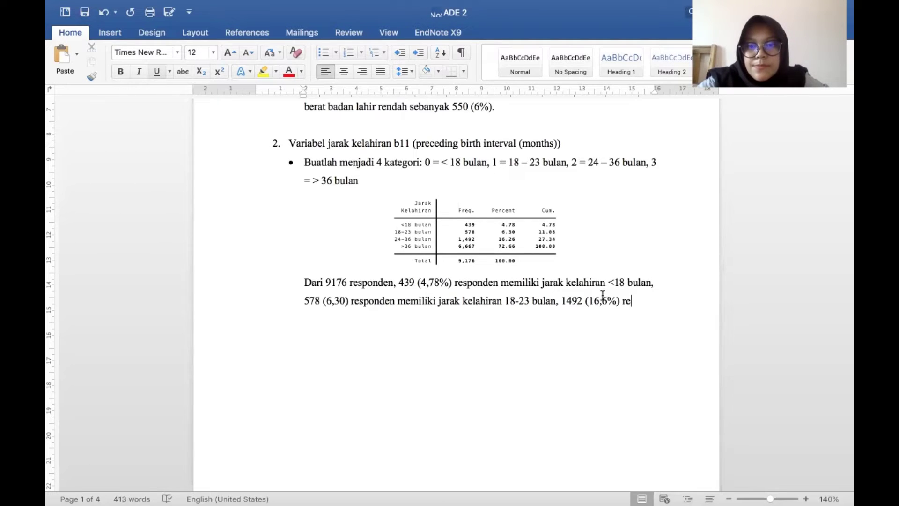
- Correct the percentage after 1492 to 16,26% and complete the word "responden" at the end of the sentence
left_click(602, 298)
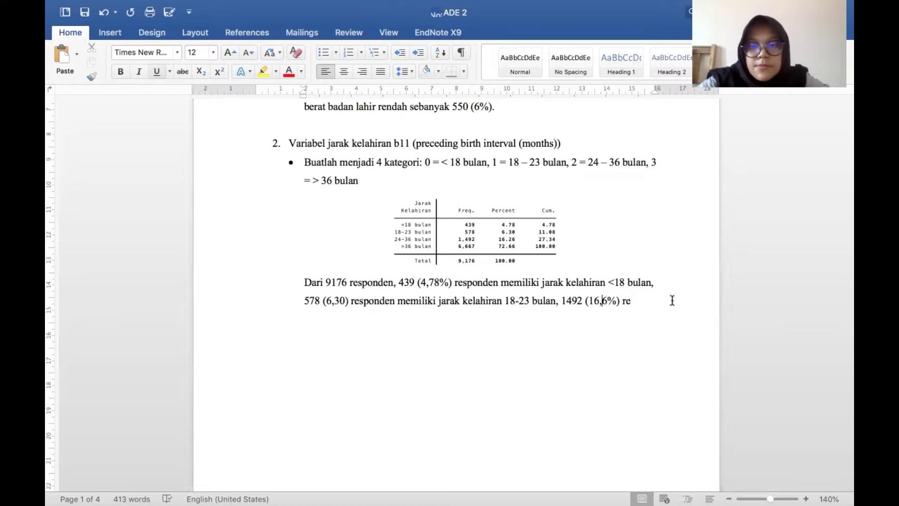
type("2")
left_click(651, 300)
type("sponden ")
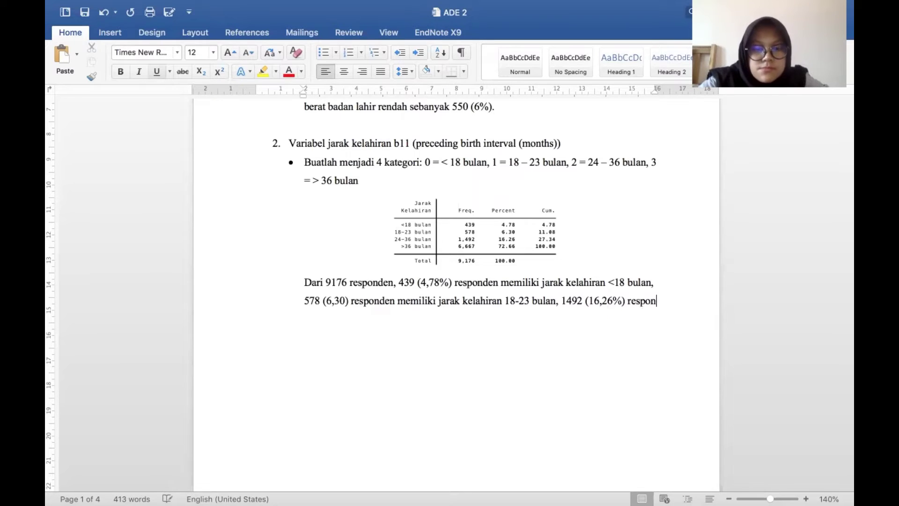
- Continue the clause about the 1492 respondents with "memiliki jarak kelahiran 24-36 bulan"
type("m")
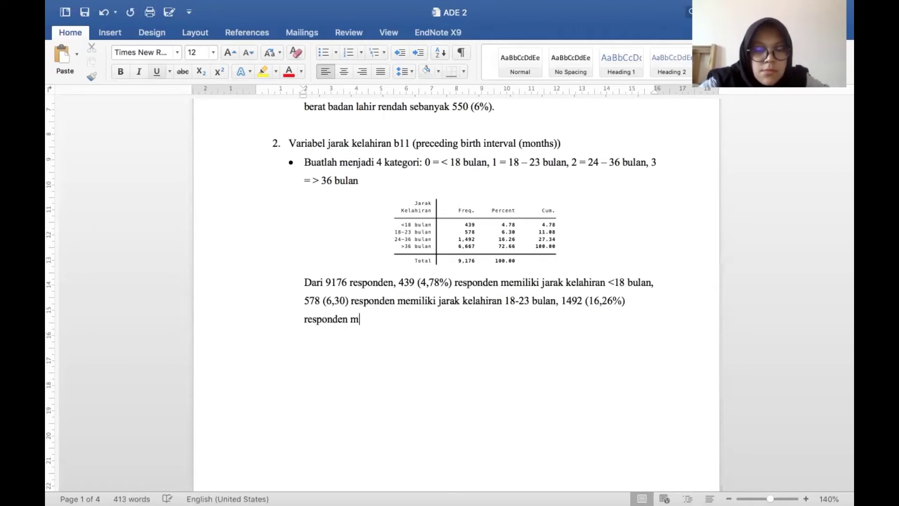
type("emiliki jar")
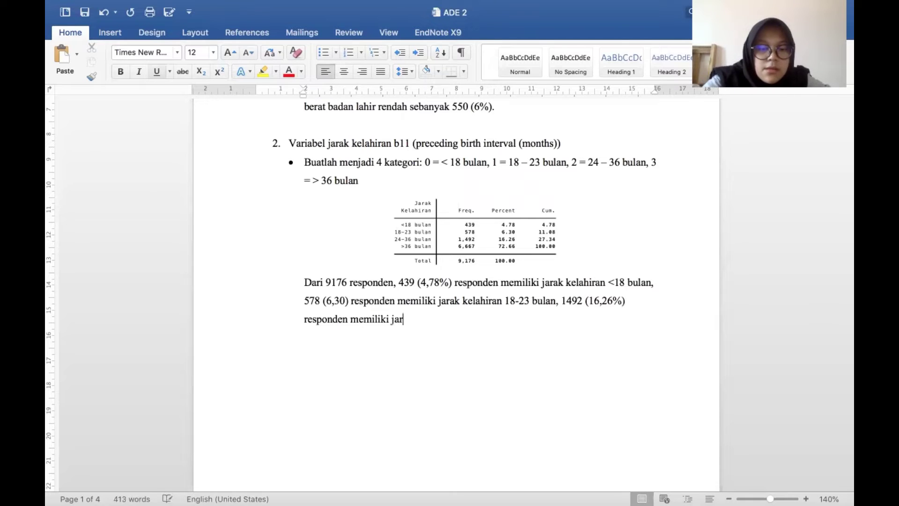
type("ak kelahiran ")
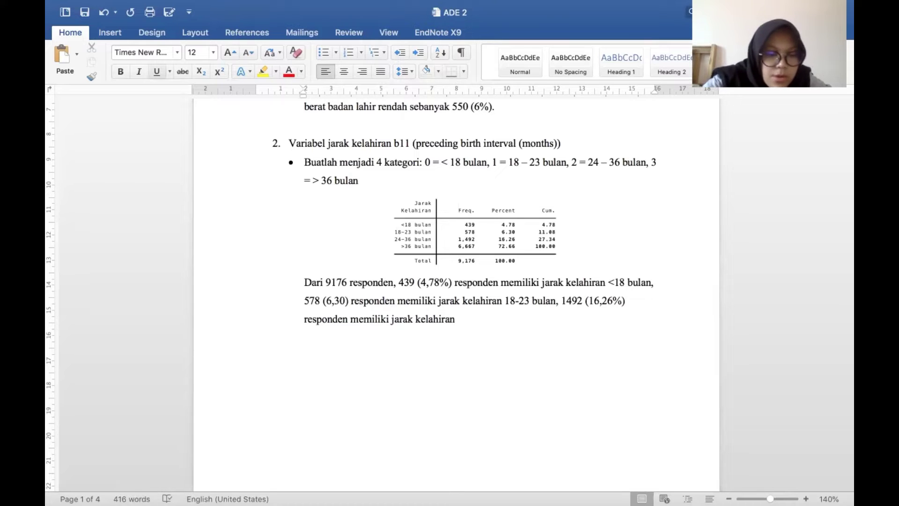
type("4-36")
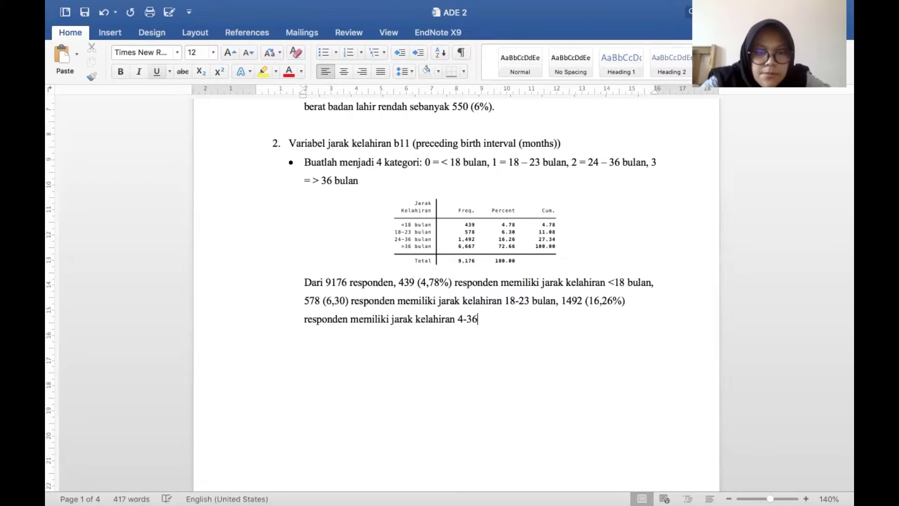
type(" bulan")
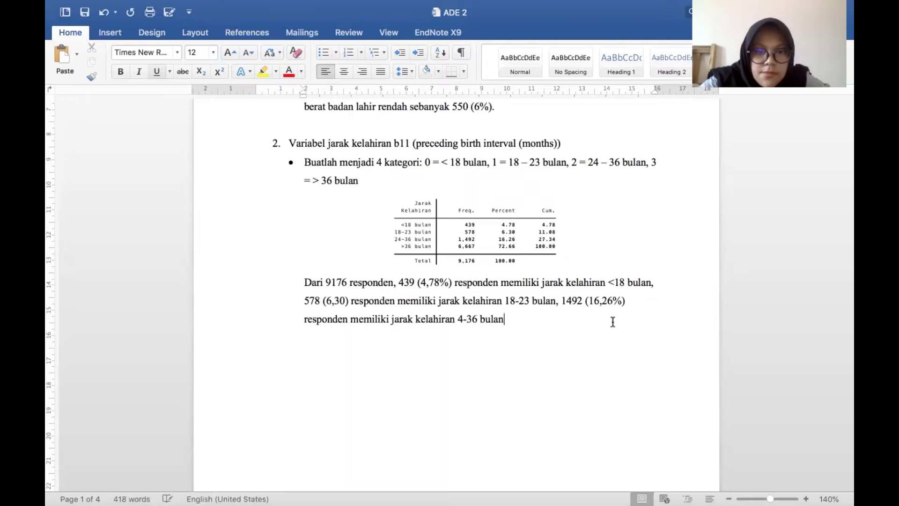
left_click(458, 319)
type("2")
left_click(511, 319)
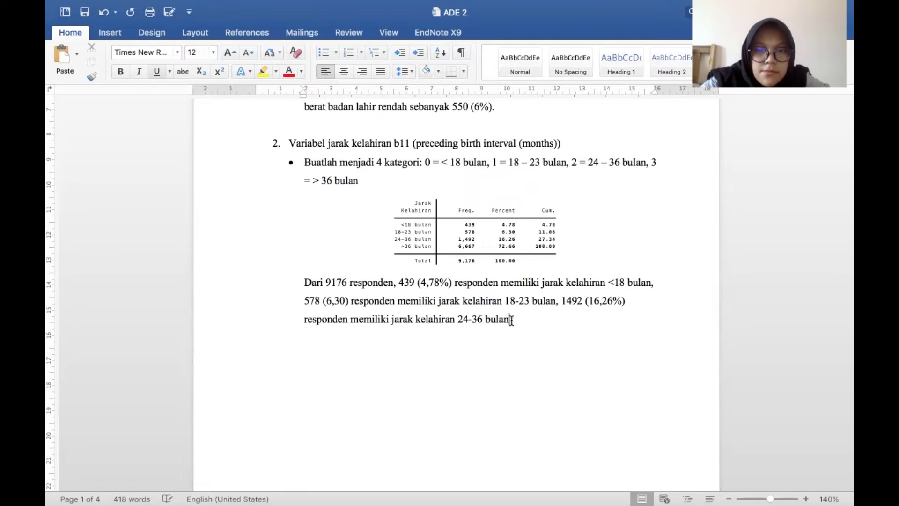
- Add the last category's figures to the interpretation, writing ", dan 6667 (72,66%)" after "24-36 bulan"
type(", dan ")
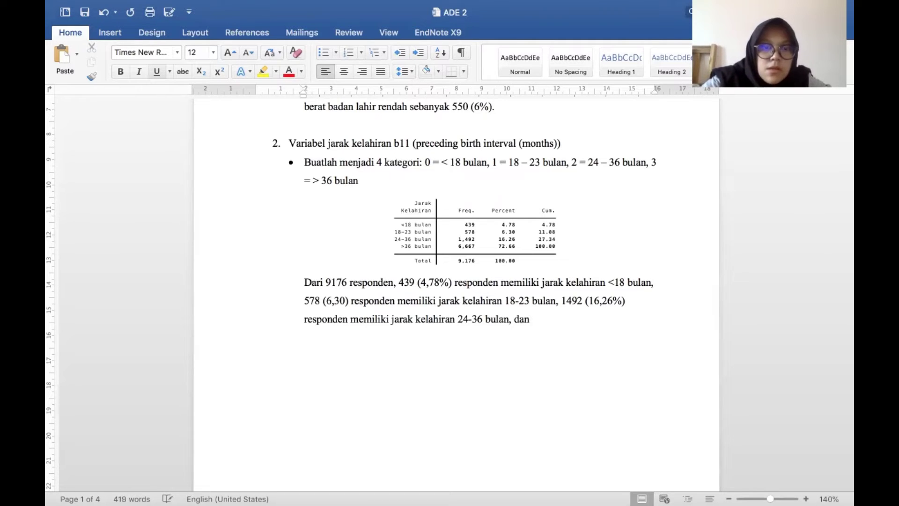
type("6")
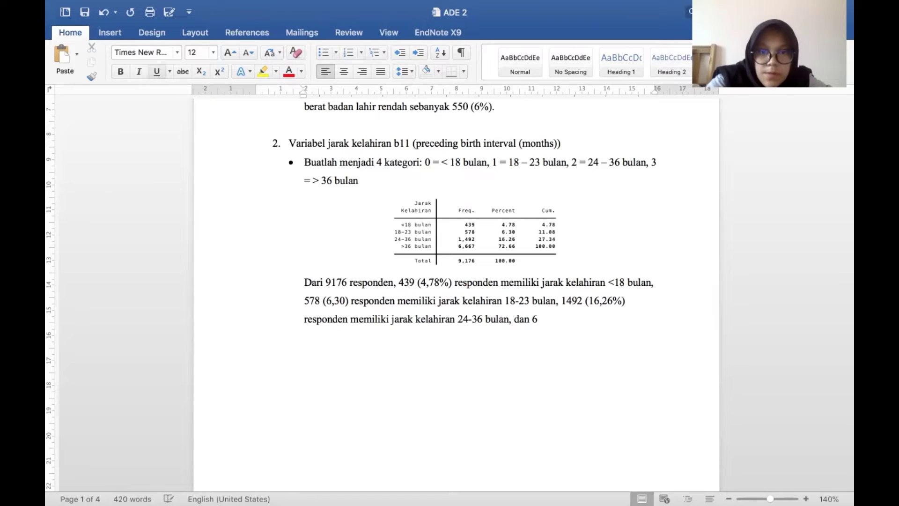
type("667")
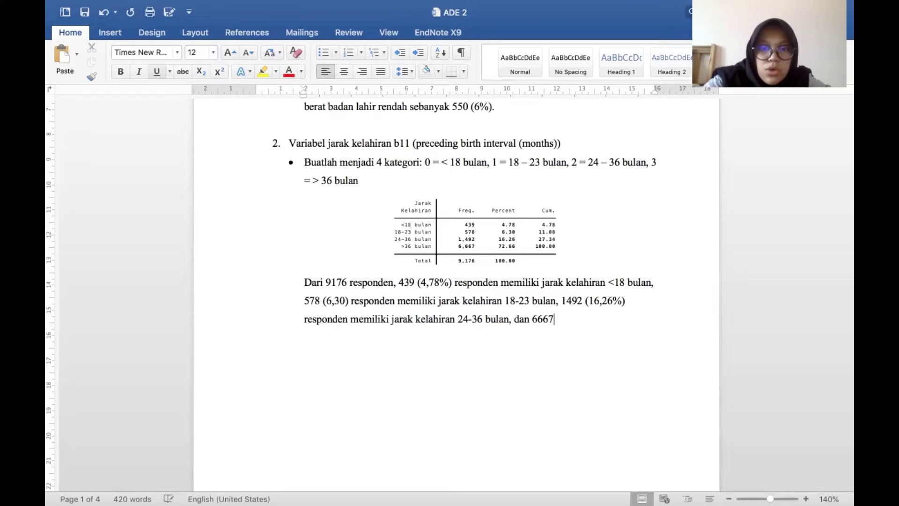
type(" (")
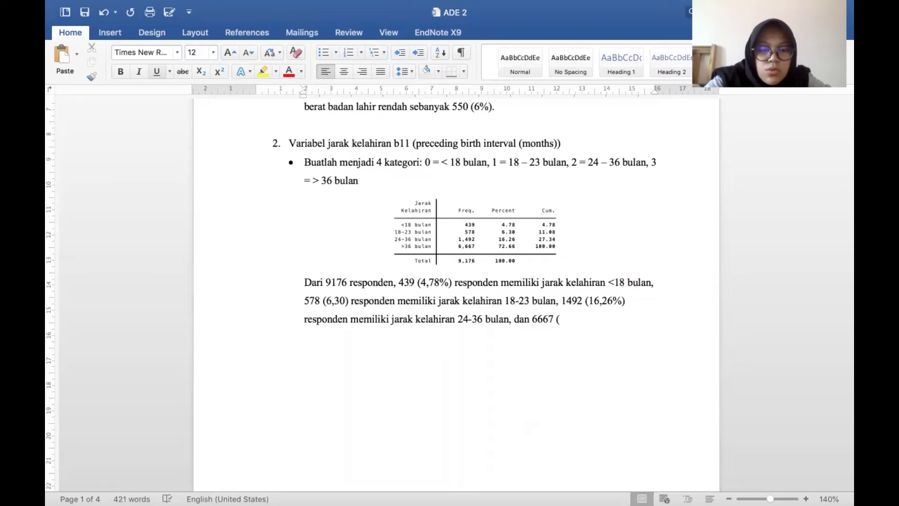
type("72")
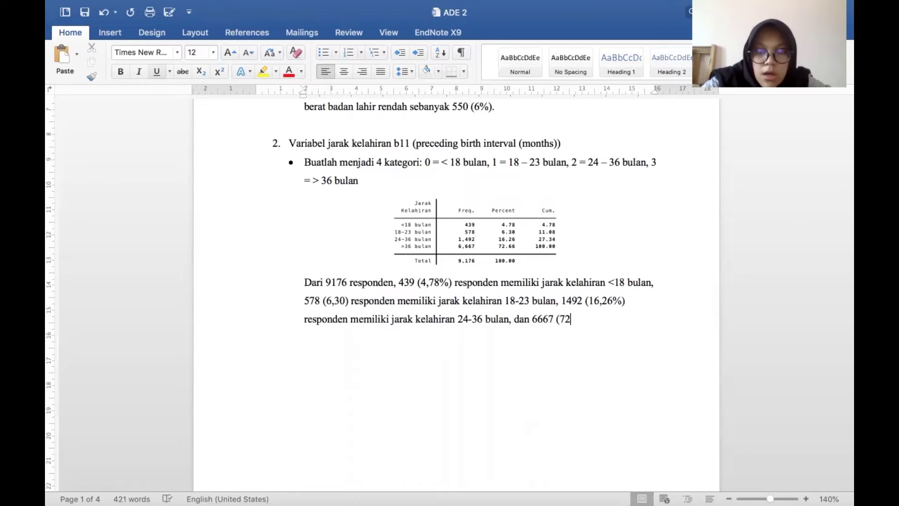
type(",66%")
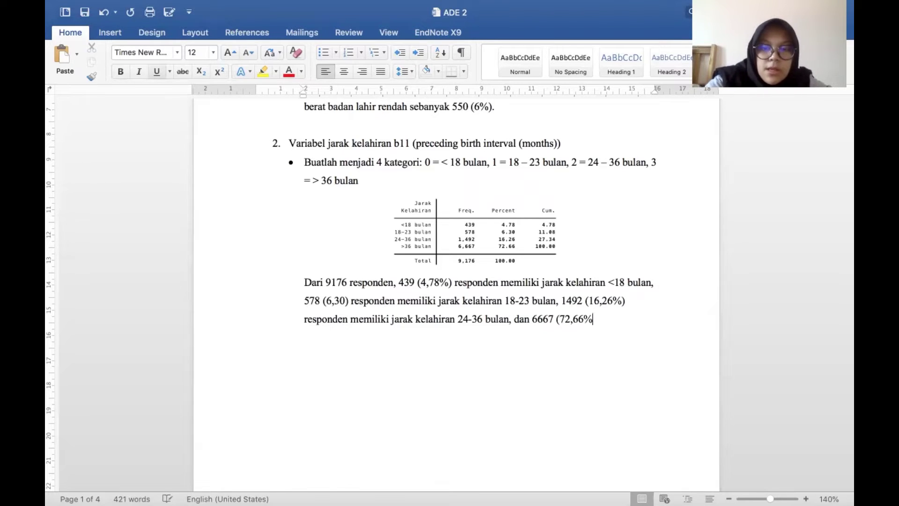
type(")")
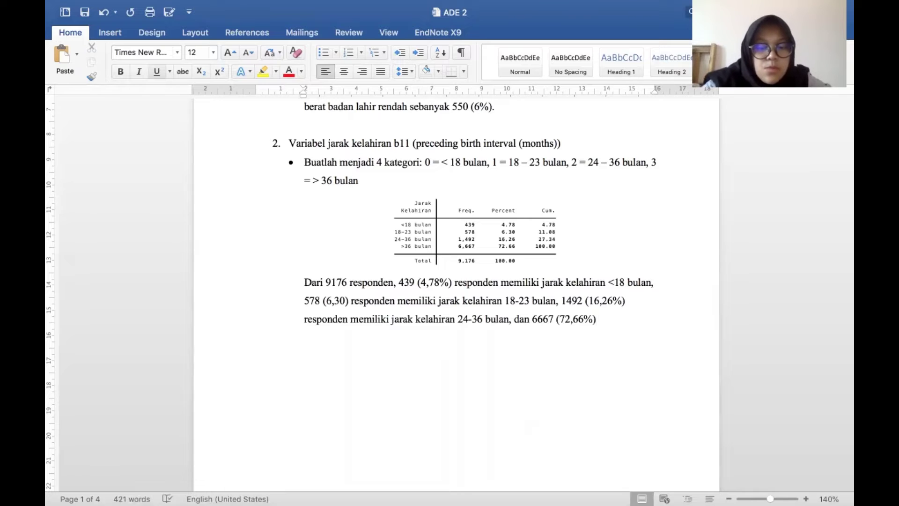
- Finish the interpretation sentence with "responden memiliki jarak kelahiran >36 bulan."
type(" responde")
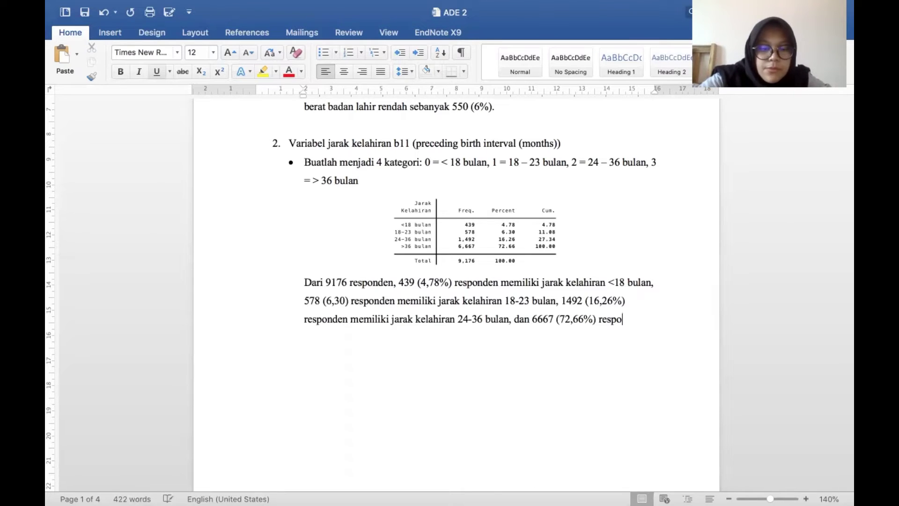
type("n ")
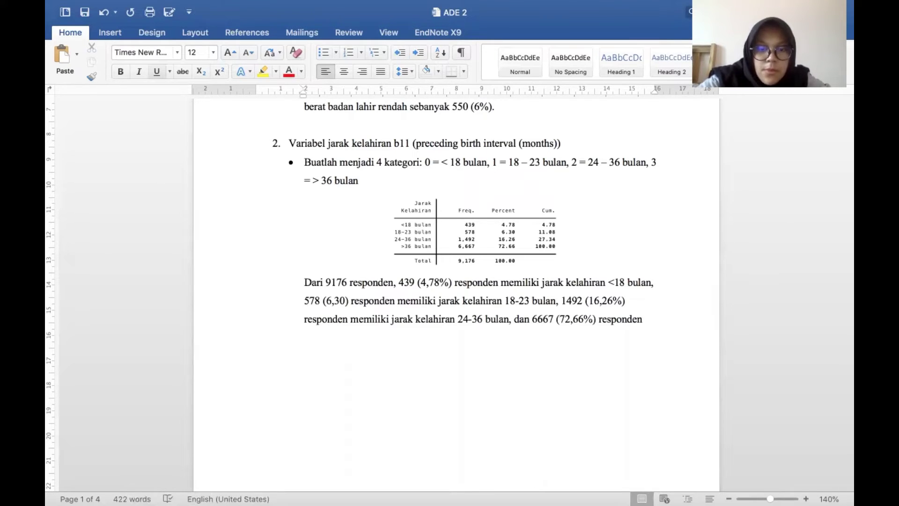
type("memiliki ")
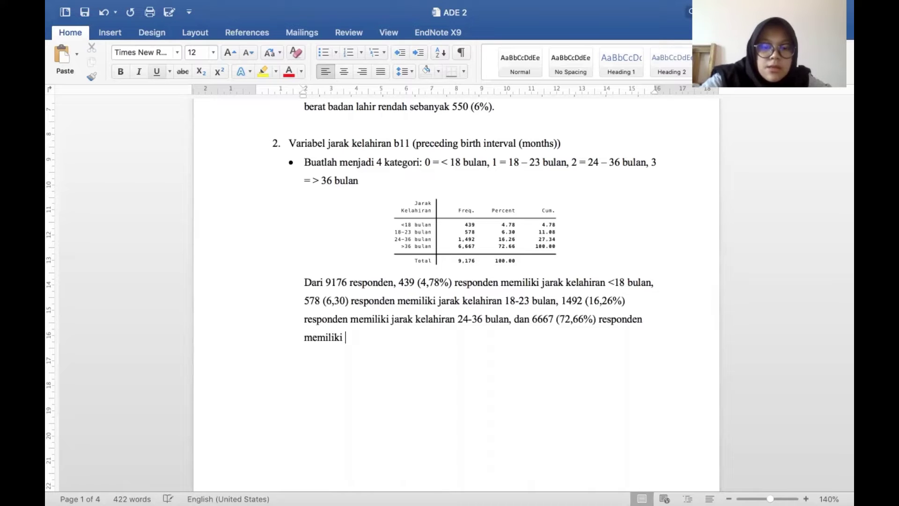
type("jarak kelahi")
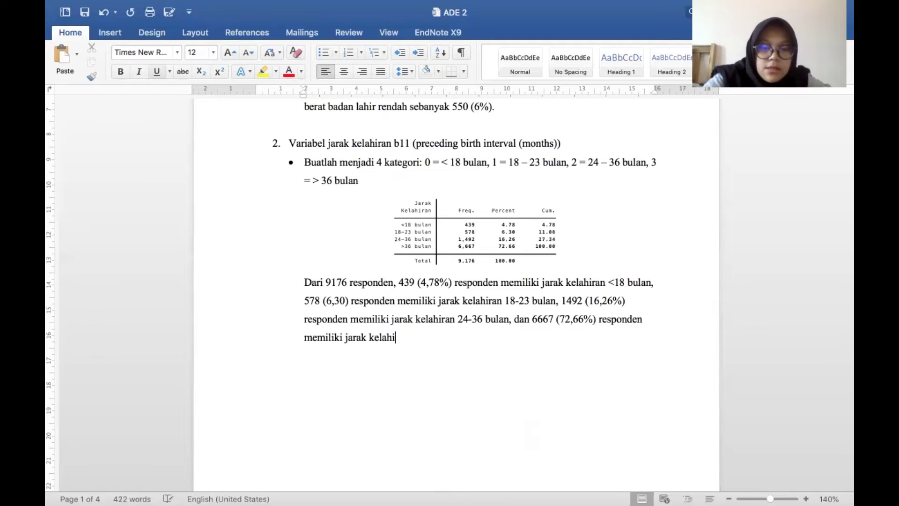
type("ran ")
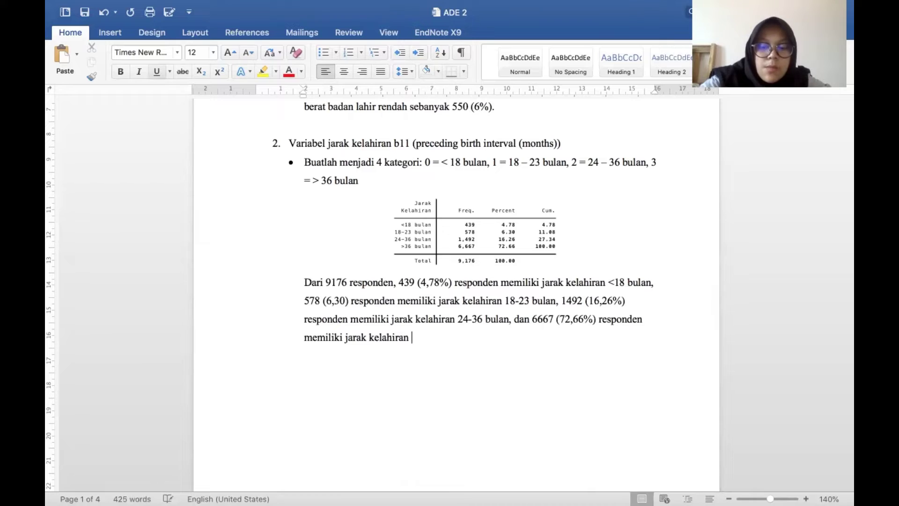
type(">36 bul")
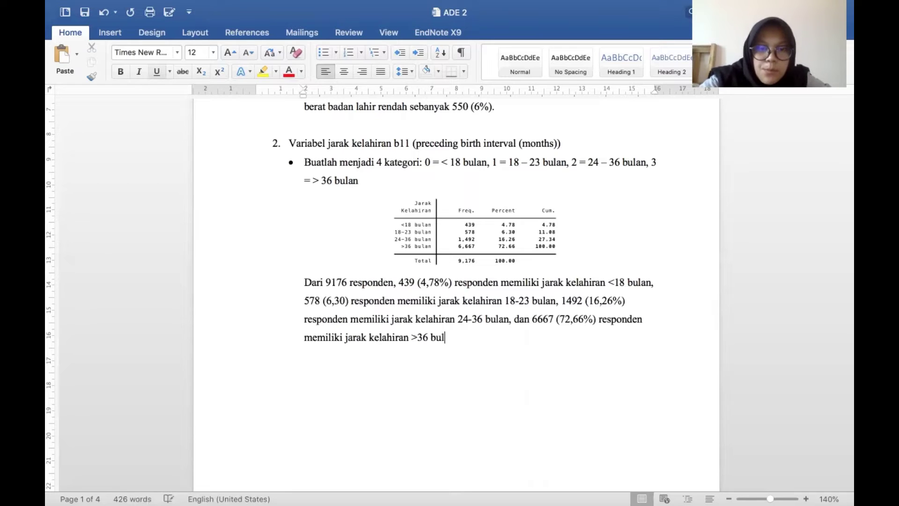
type("an.")
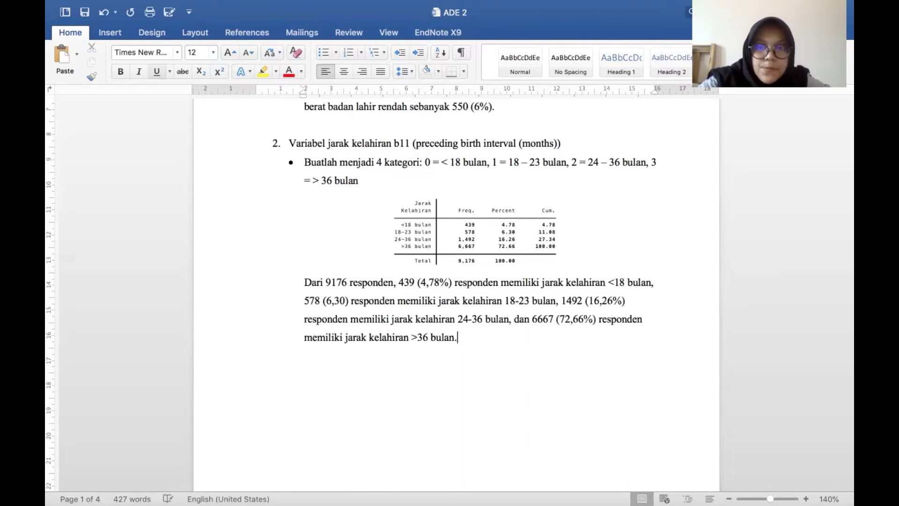
scroll(345, 271, "down", 1)
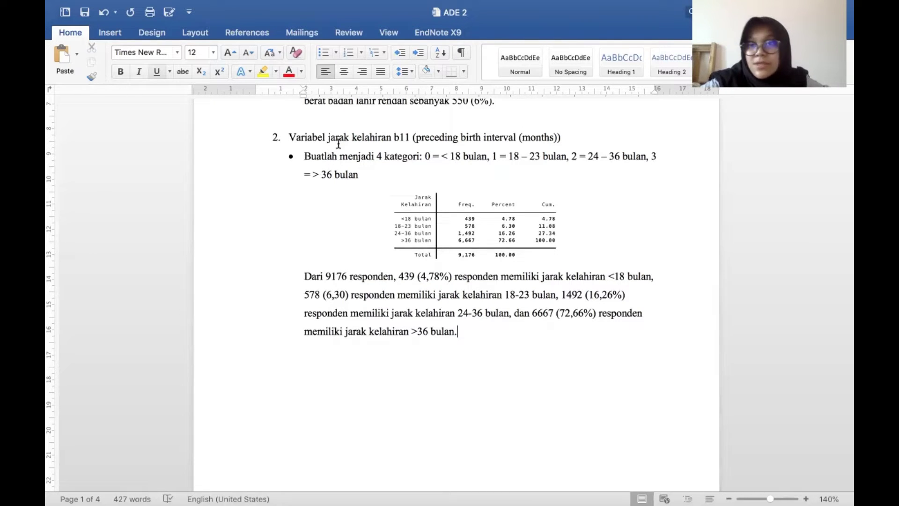
- Switch to Stata and cross-tabulate birth interval by birth weight with row percentages: "tab cat_jarak_kelahiran cat_berat_lahir, row"
scroll(346, 230, "down", 2)
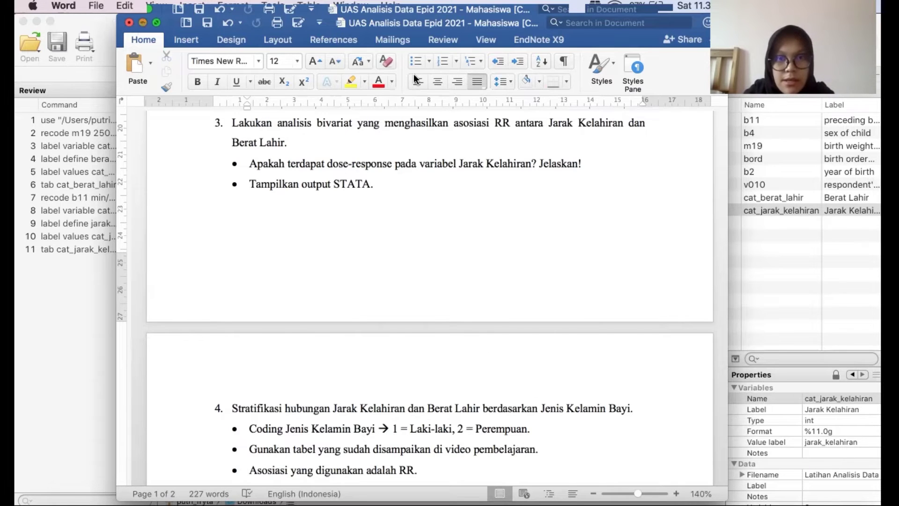
left_click(139, 23)
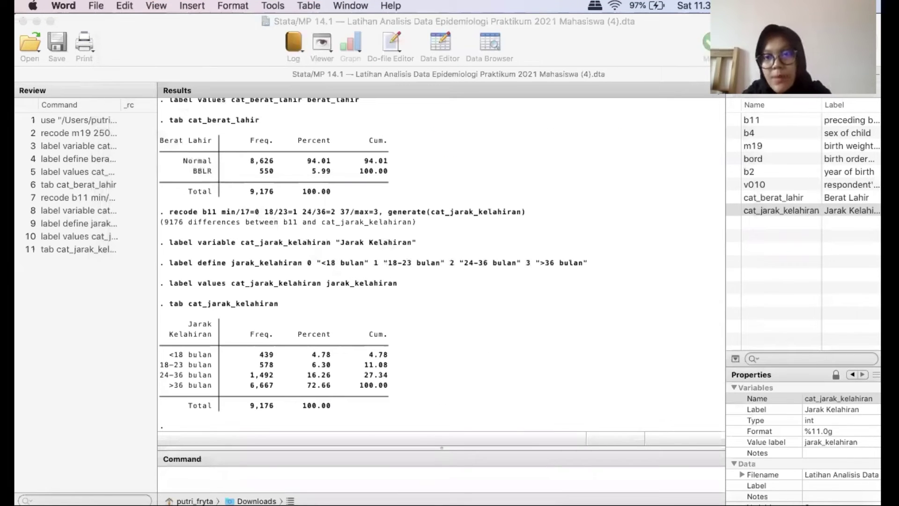
left_click(519, 482)
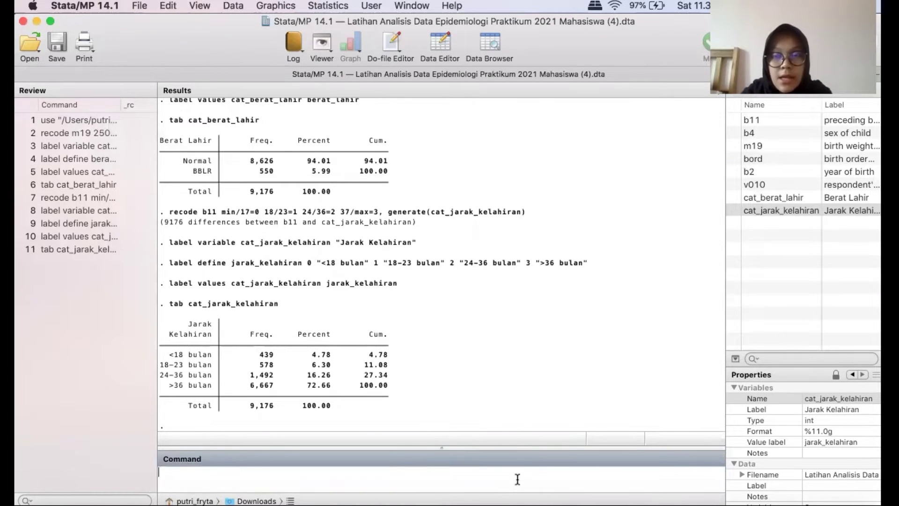
type("tab")
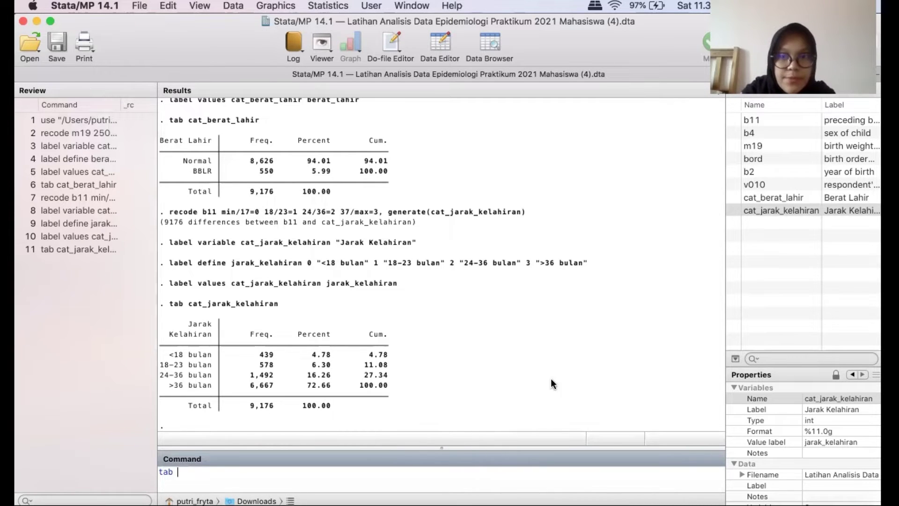
left_click(729, 210)
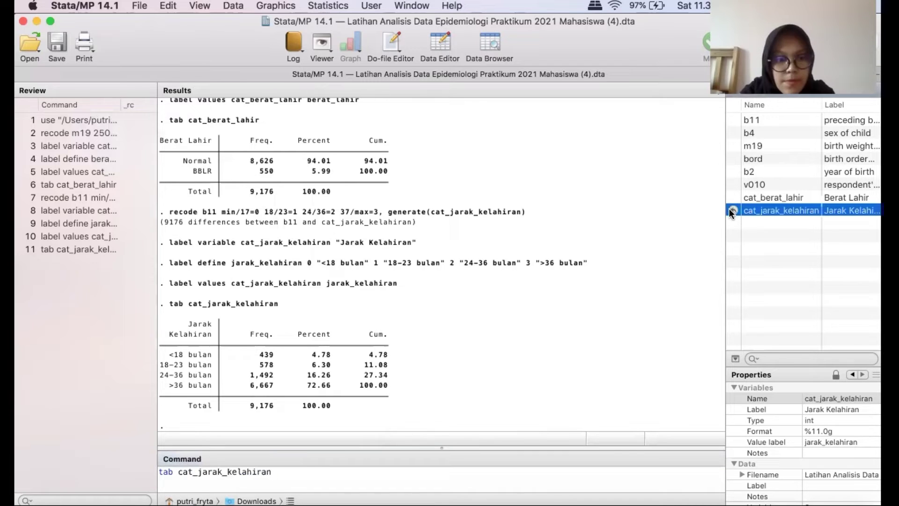
left_click(341, 468)
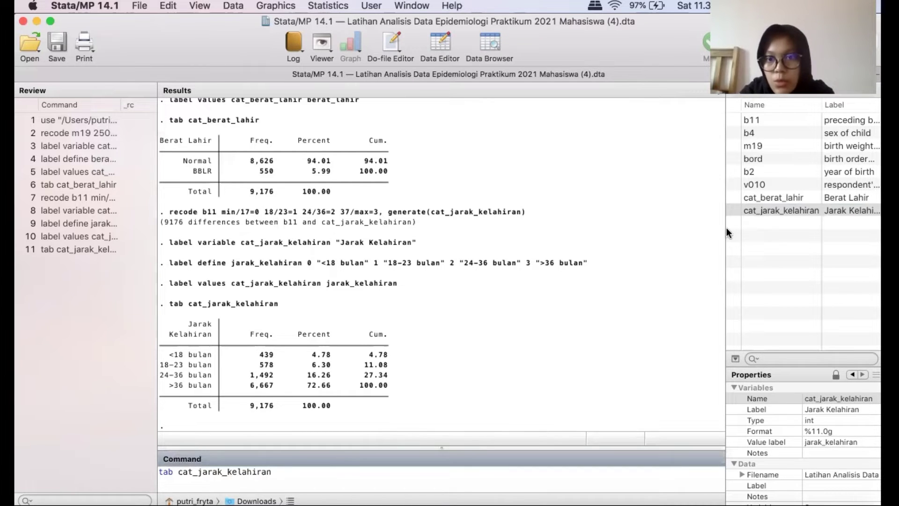
left_click(731, 196)
left_click(370, 475)
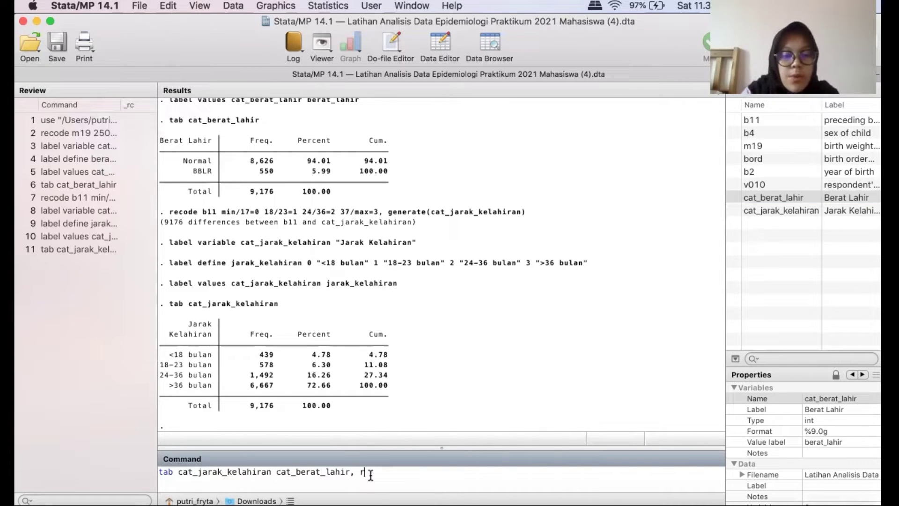
type(", row")
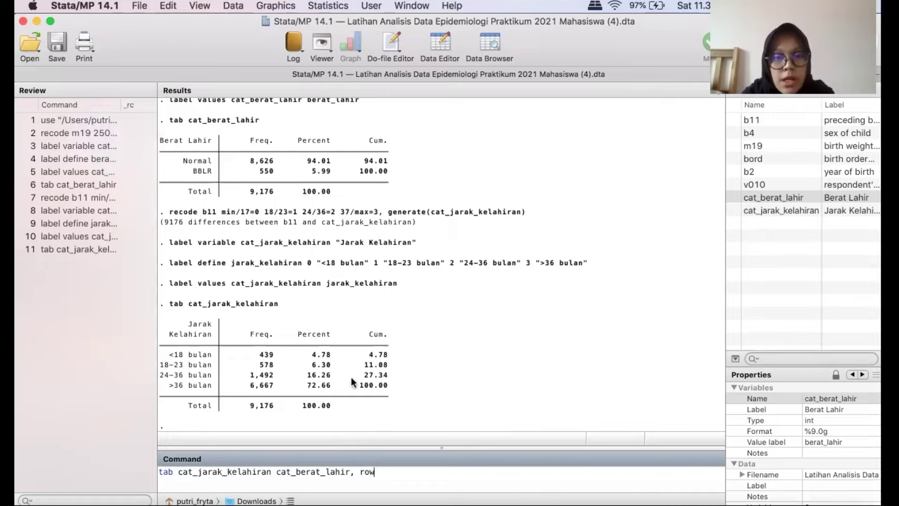
scroll(427, 372, "up", 2)
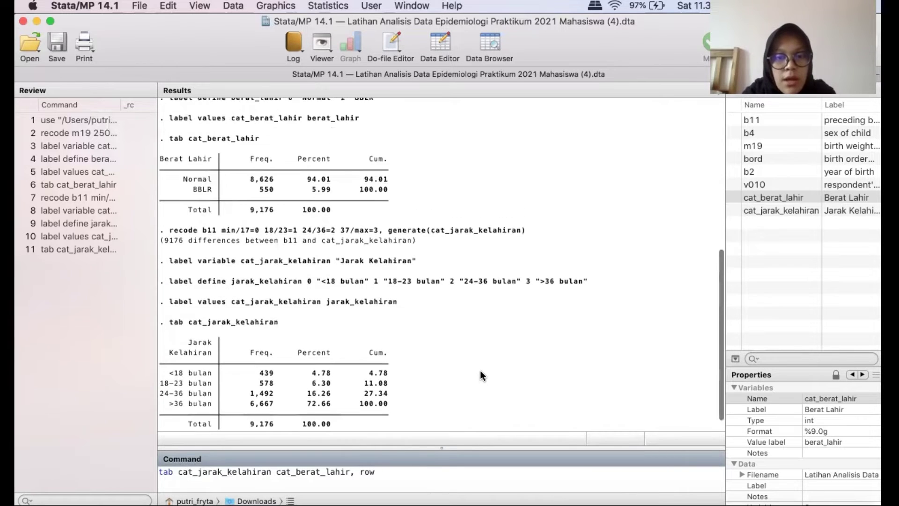
scroll(473, 374, "down", 2)
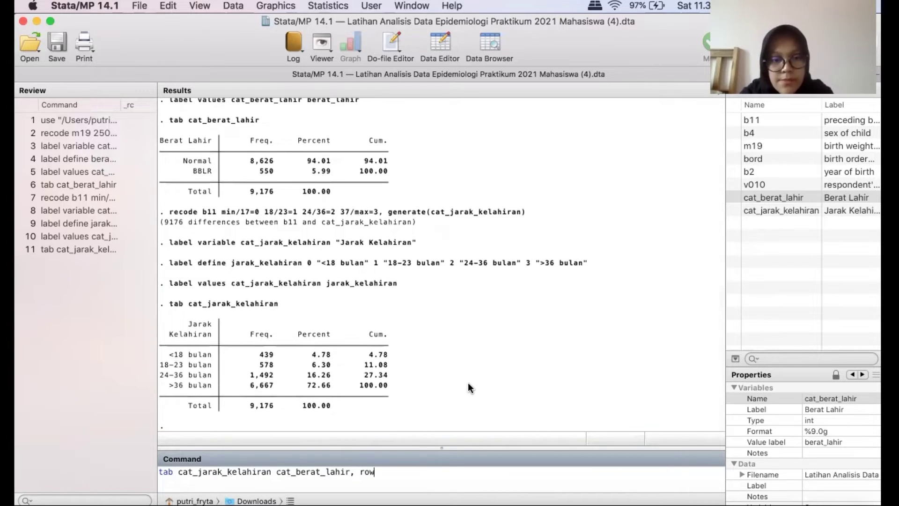
key("Return")
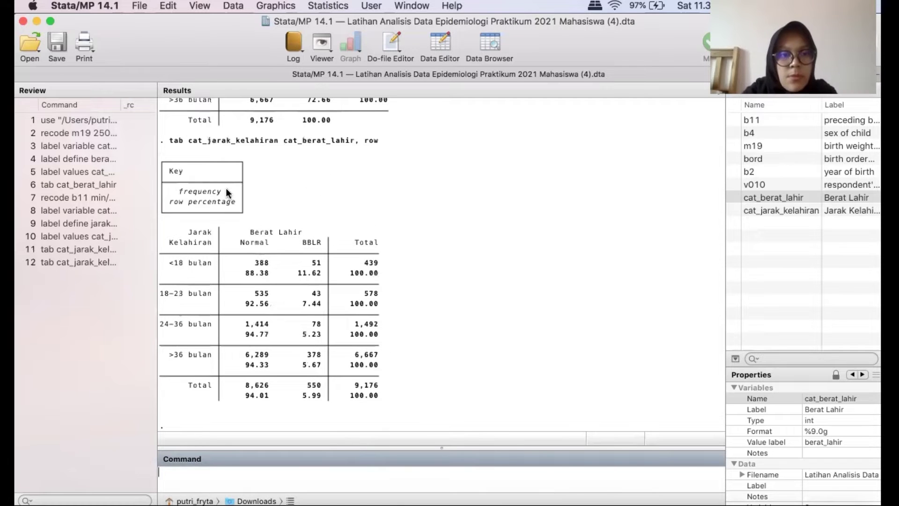
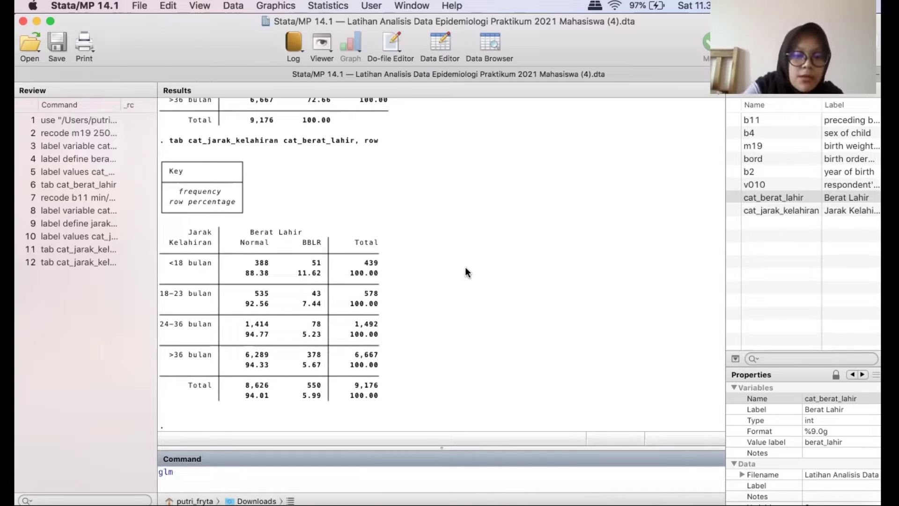
- Begin a glm command with cat_berat_lahir as the outcome variable, leaving it ready for the predictor
left_click(737, 194)
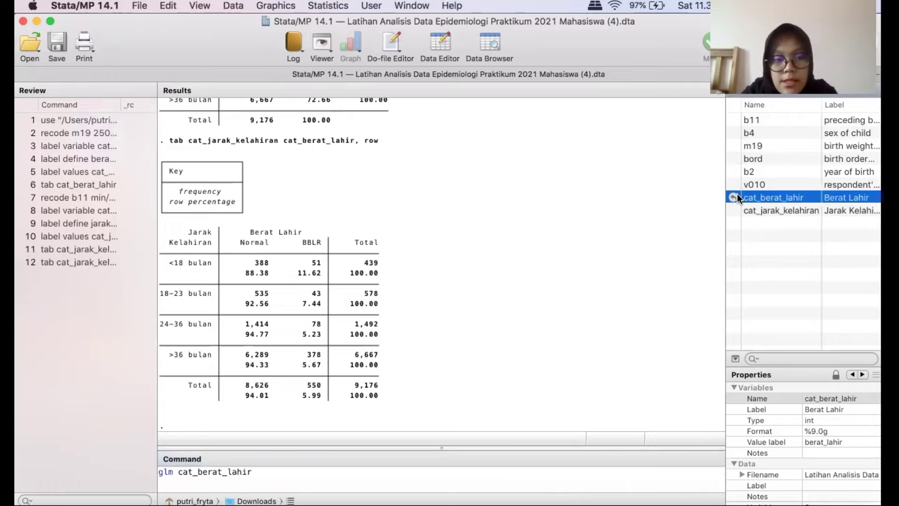
left_click(296, 469)
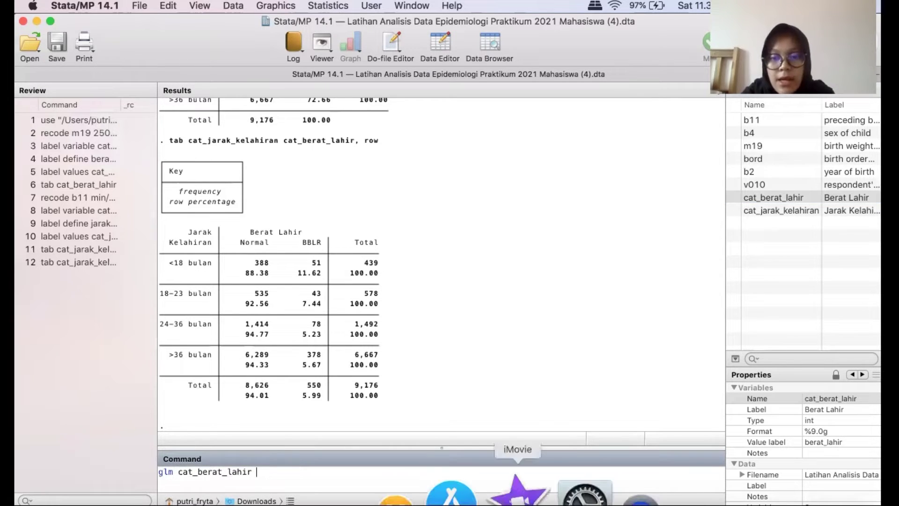
- Switch to the assignment document in Word and highlight question 2's instruction on using the > 36 bulan category as reference
left_click(582, 492)
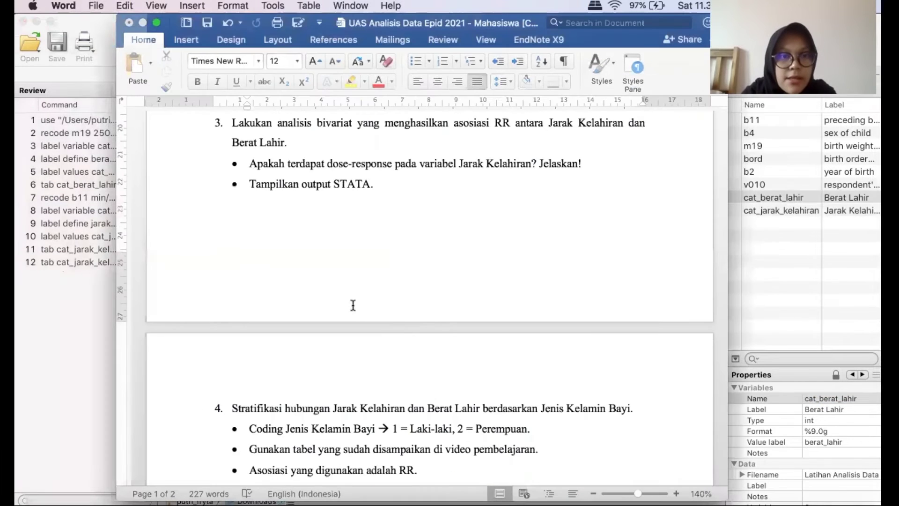
scroll(353, 305, "up", 5)
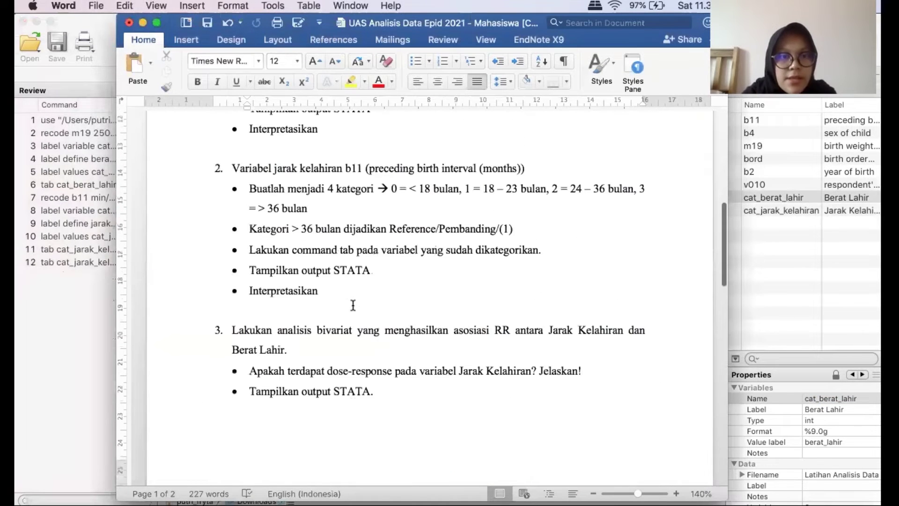
left_click(249, 231)
left_click(528, 231, "shift")
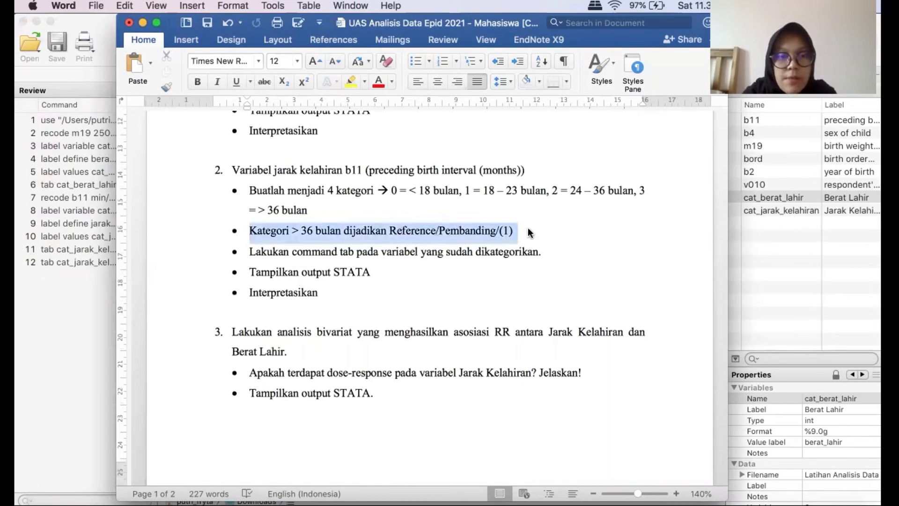
- Switch to Stata and extend the glm command for cat_berat_lahir with the predictor ib3.cat_jarak_kelahiran and a comma
left_click(101, 362)
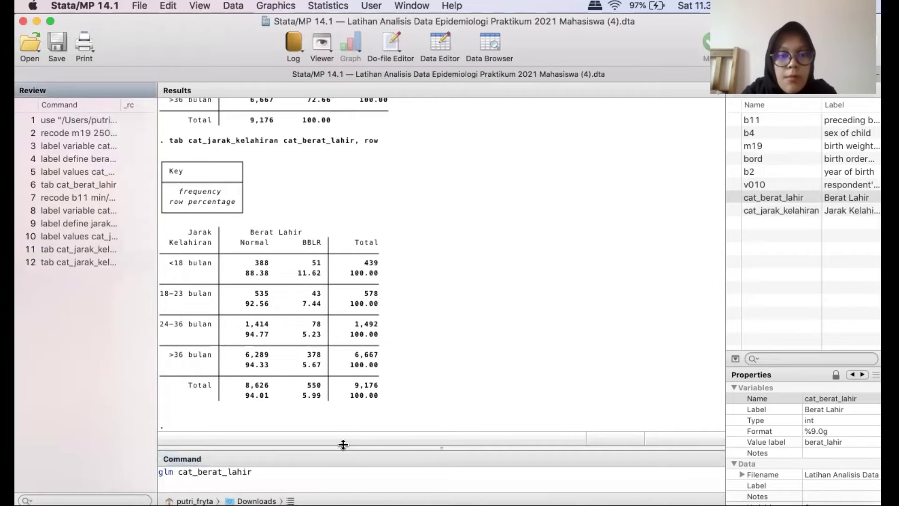
left_click(339, 468)
type("ib3.")
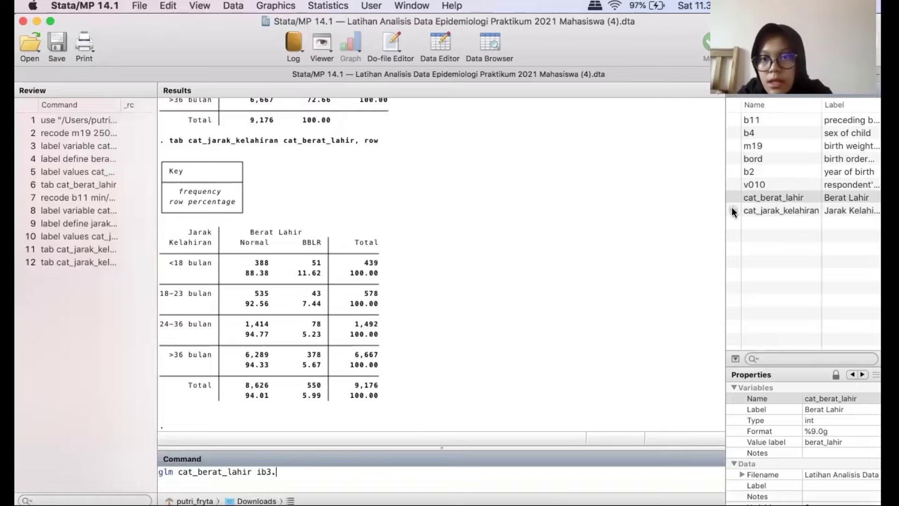
double_click(744, 211)
type(",")
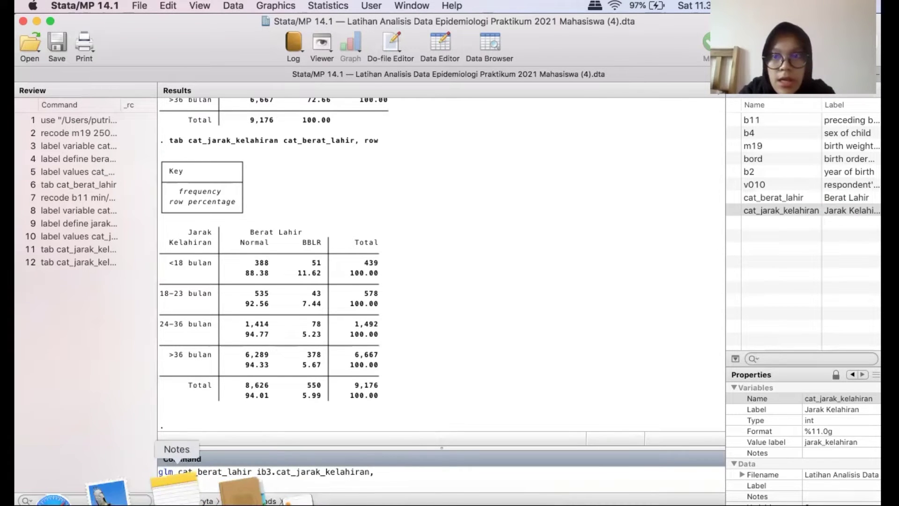
- Add the options fam(bin) link(log) nolog eform from the STATA note to the glm command and run it
left_click(177, 489)
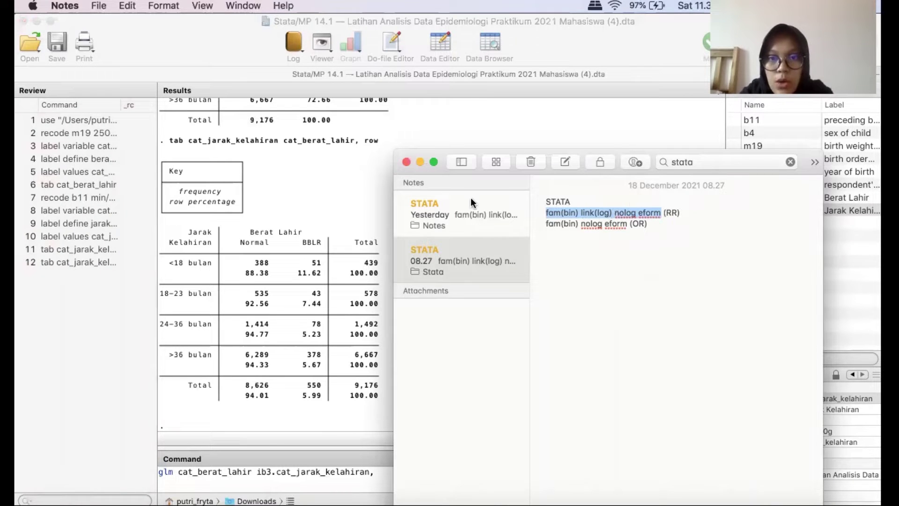
left_click(420, 162)
left_click(401, 472)
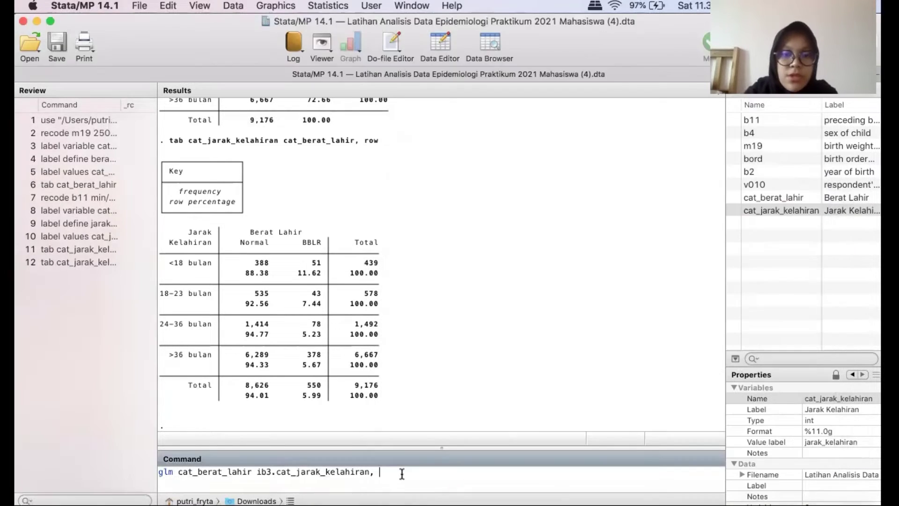
type("fam(bin) link(log) nolog eform")
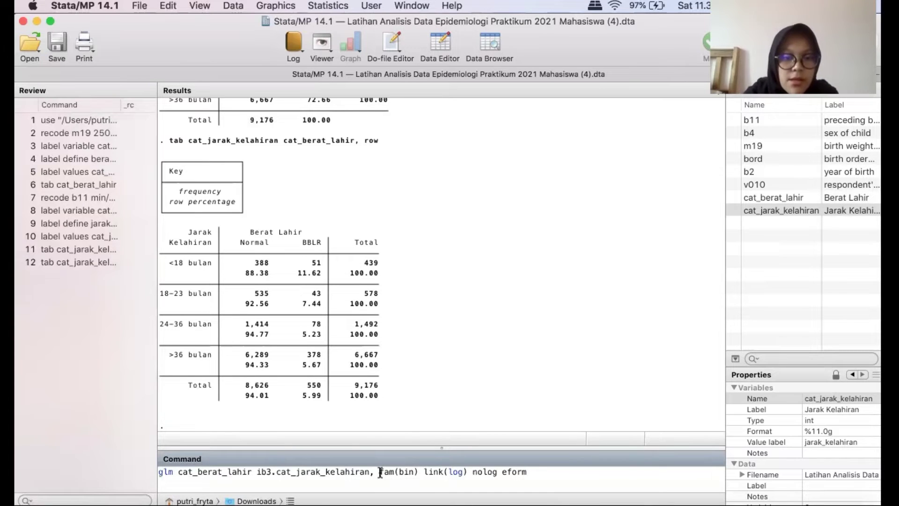
left_click(380, 472)
key("BackSpace")
key("Return")
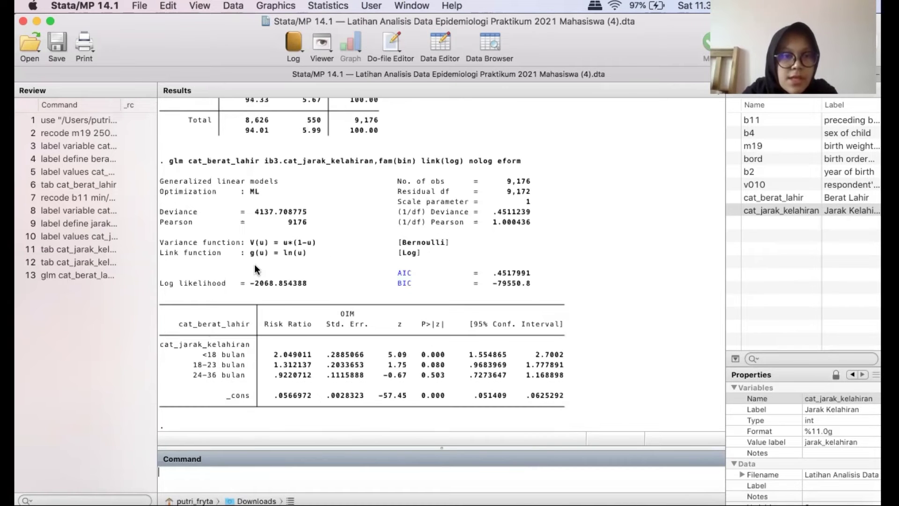
- Examine the glm output, especially the risk ratios, p-values and confidence intervals for each cat_jarak_kelahiran category
scroll(255, 264, "up", 2)
scroll(206, 321, "down", 3)
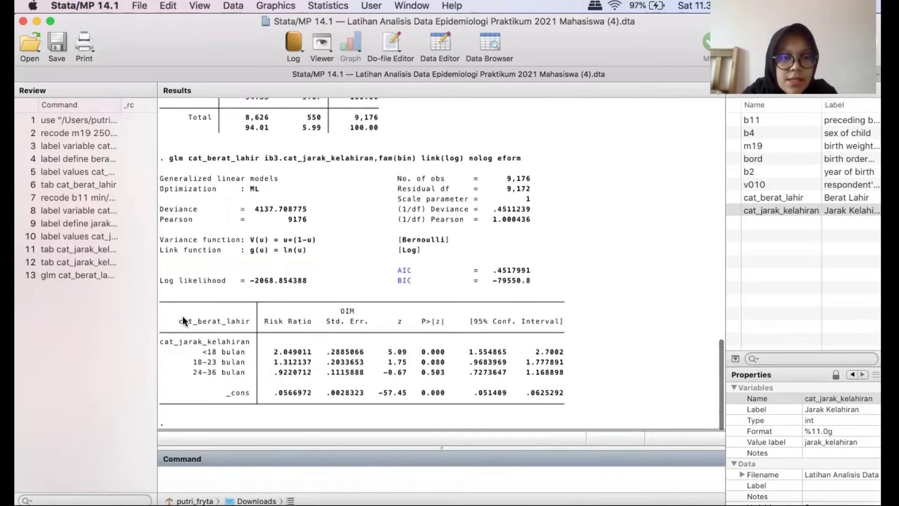
left_click_drag(161, 297, 351, 321)
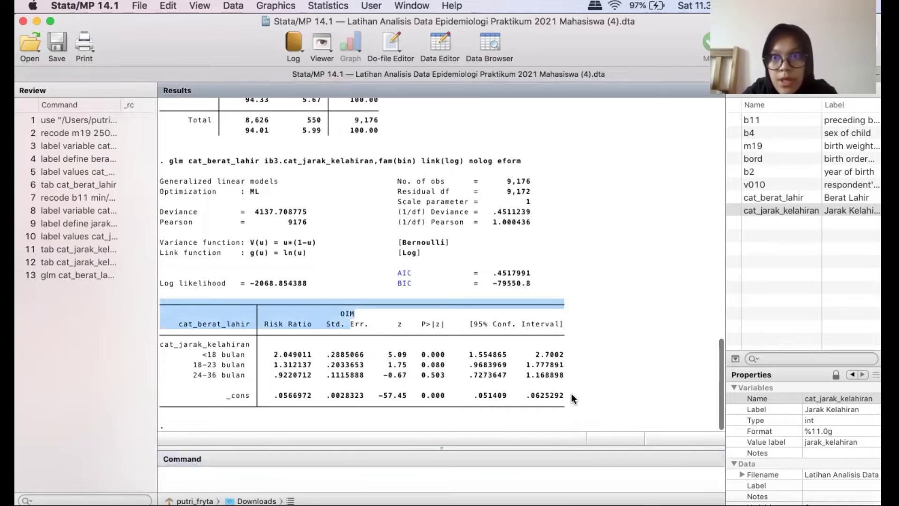
left_click_drag(571, 398, 574, 410)
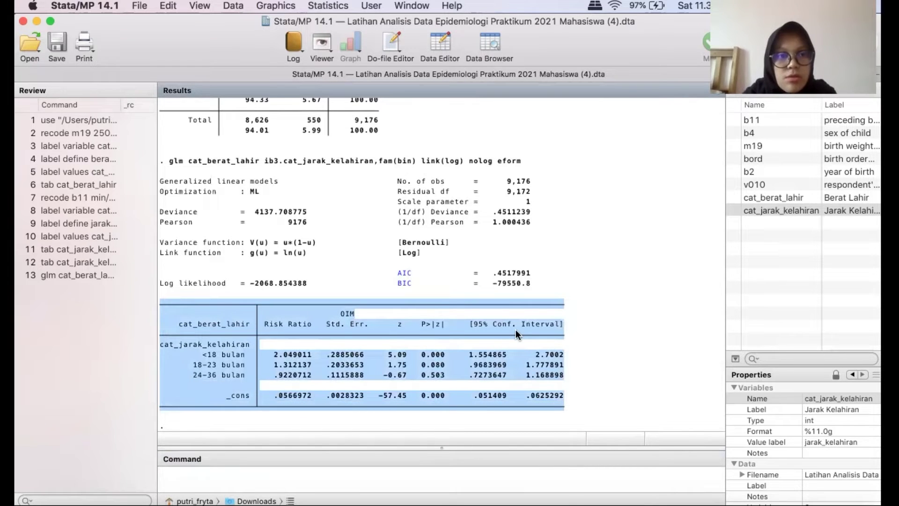
scroll(502, 228, "up", 1)
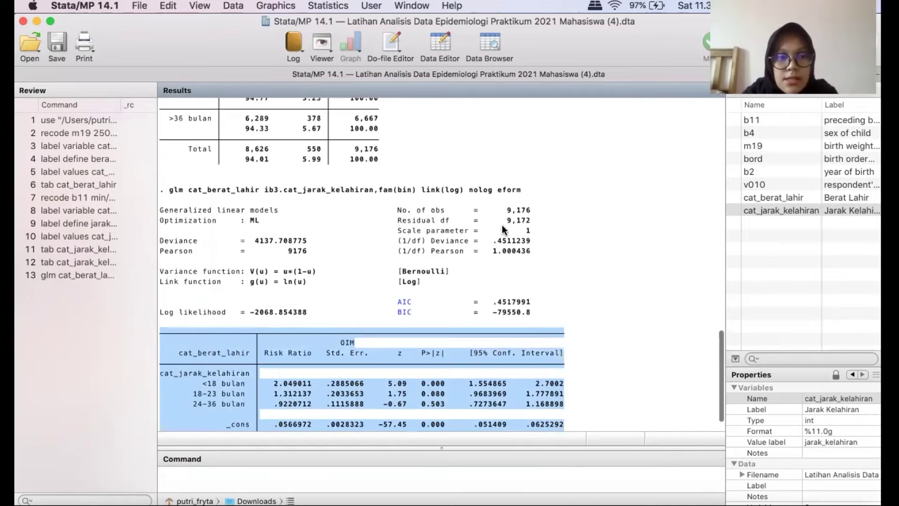
scroll(510, 305, "down", 1)
left_click(490, 308)
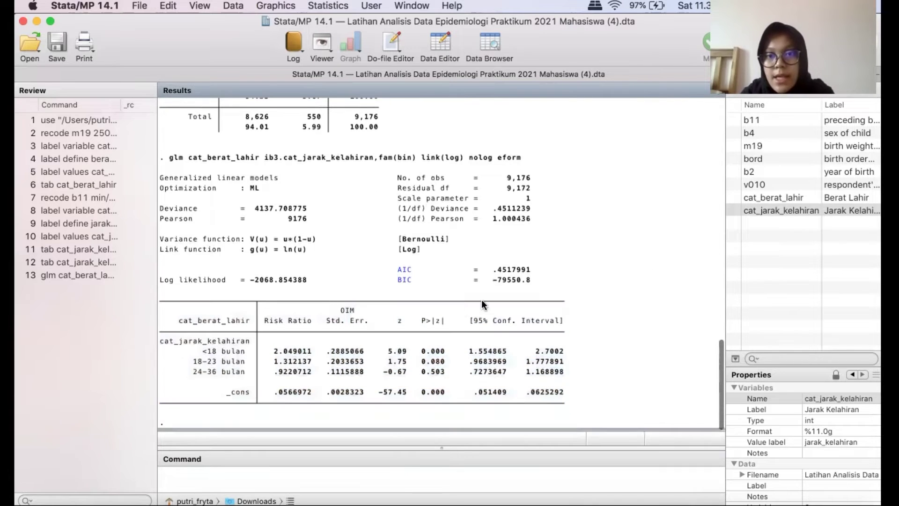
scroll(534, 304, "up", 1)
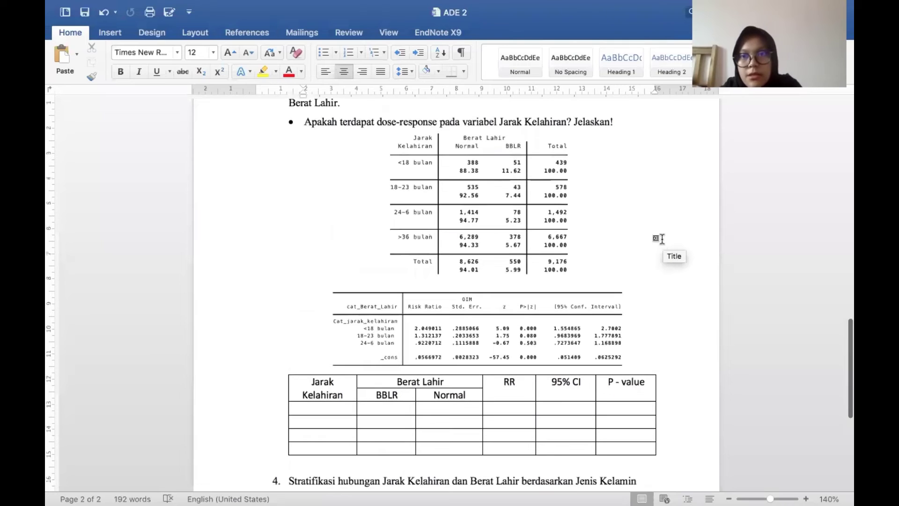
- Review the cross-tabulation, risk ratio output and empty summary table under question 3 in the Word document ADE 2
scroll(661, 239, "down", 1)
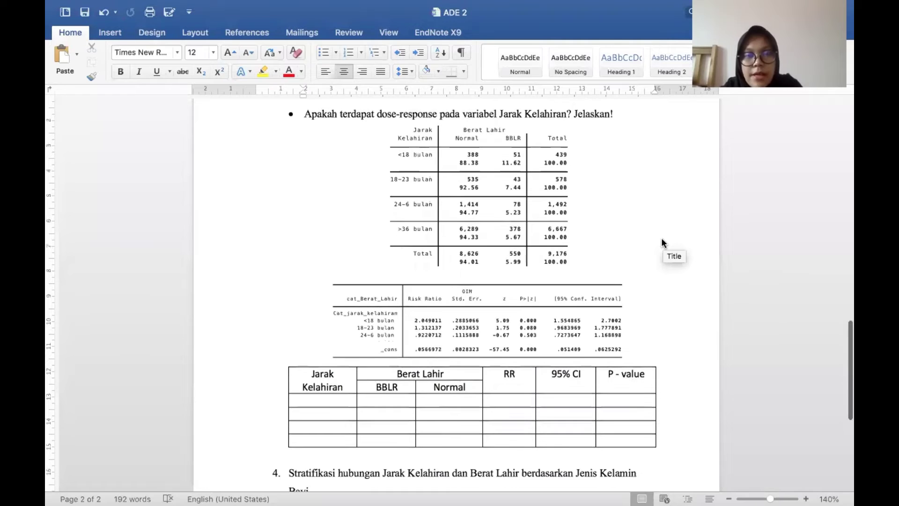
scroll(661, 239, "up", 2)
scroll(662, 239, "up", 3)
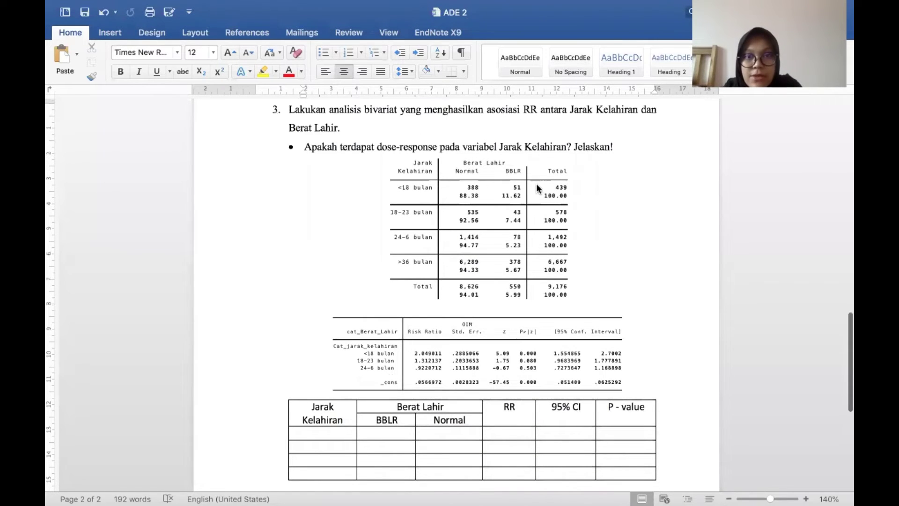
scroll(536, 184, "down", 2)
scroll(537, 187, "up", 1)
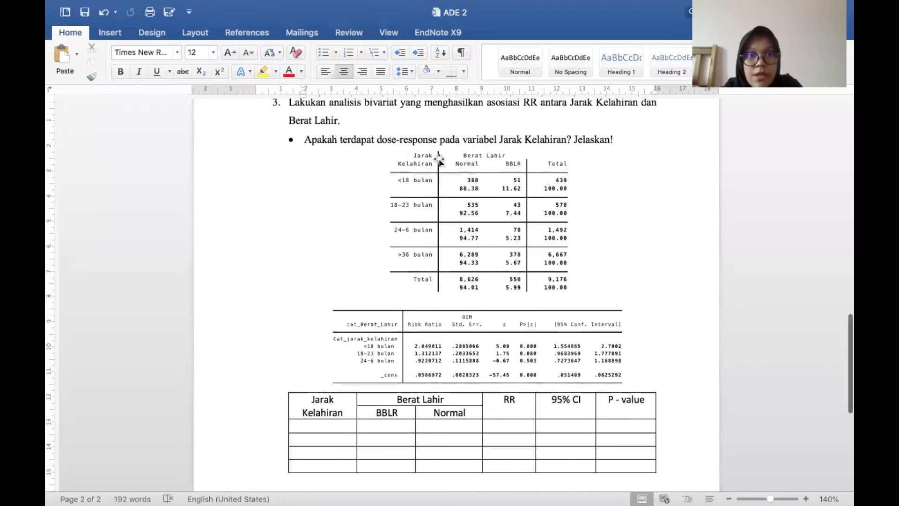
scroll(444, 196, "down", 2)
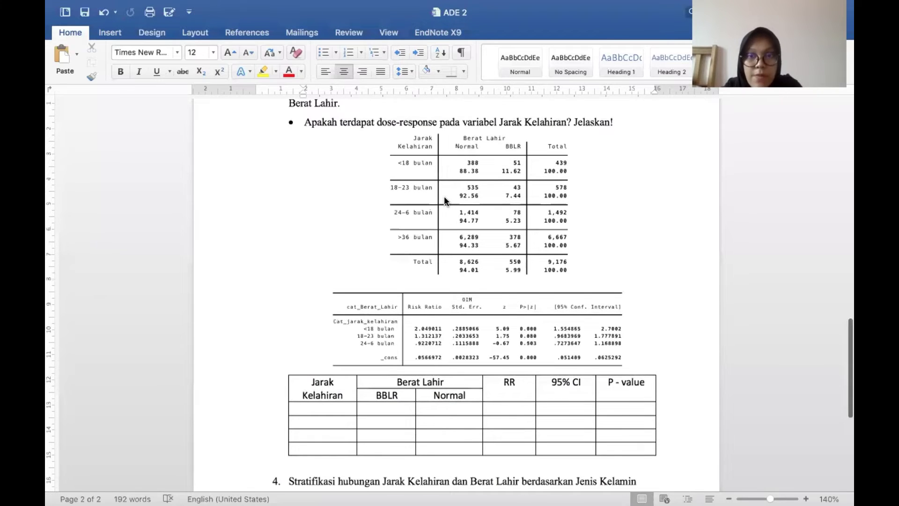
scroll(445, 198, "down", 3)
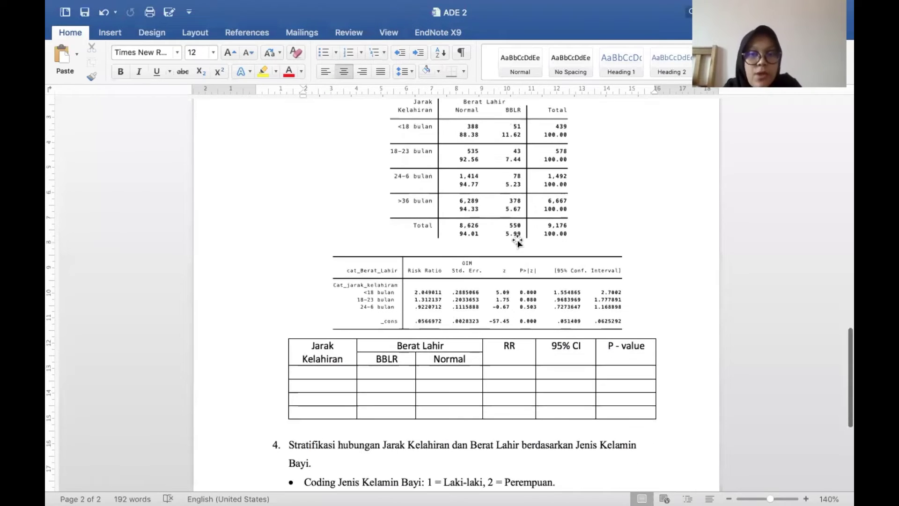
scroll(517, 243, "down", 4)
scroll(517, 243, "down", 3)
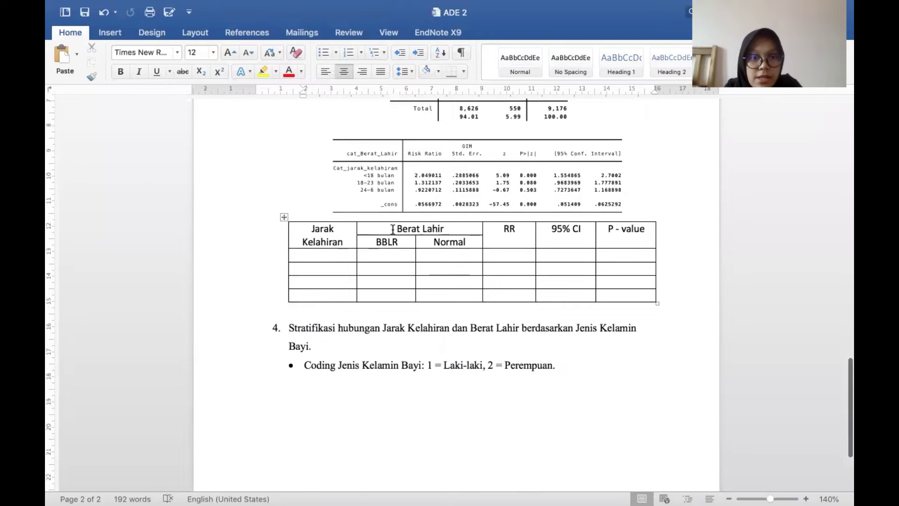
scroll(402, 253, "down", 3)
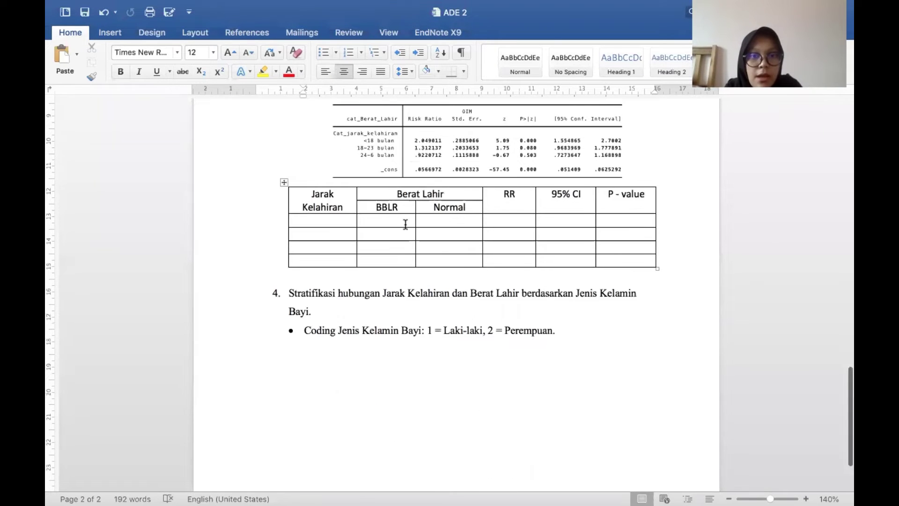
scroll(415, 201, "up", 1)
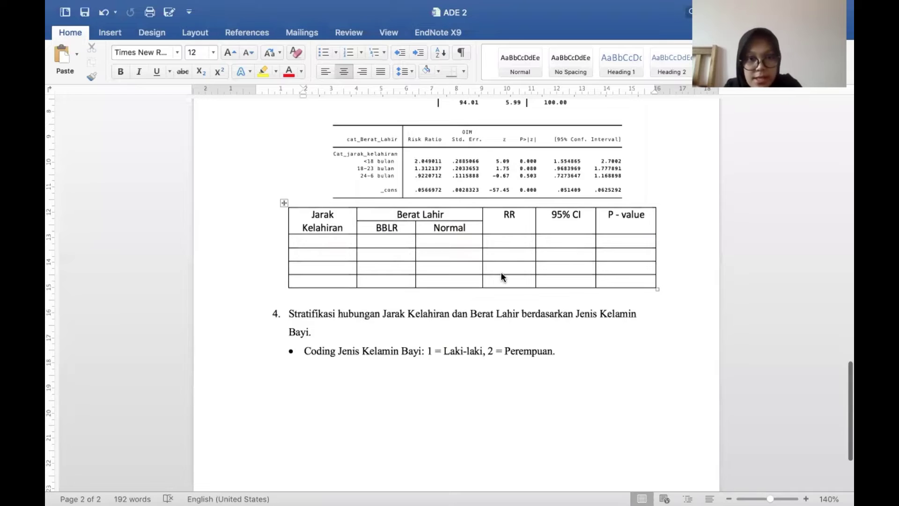
scroll(501, 272, "down", 1)
- Enter "<18 bulan" as the first category in the Jarak Kelahiran column of the summary table
left_click(305, 215)
scroll(456, 163, "up", 7)
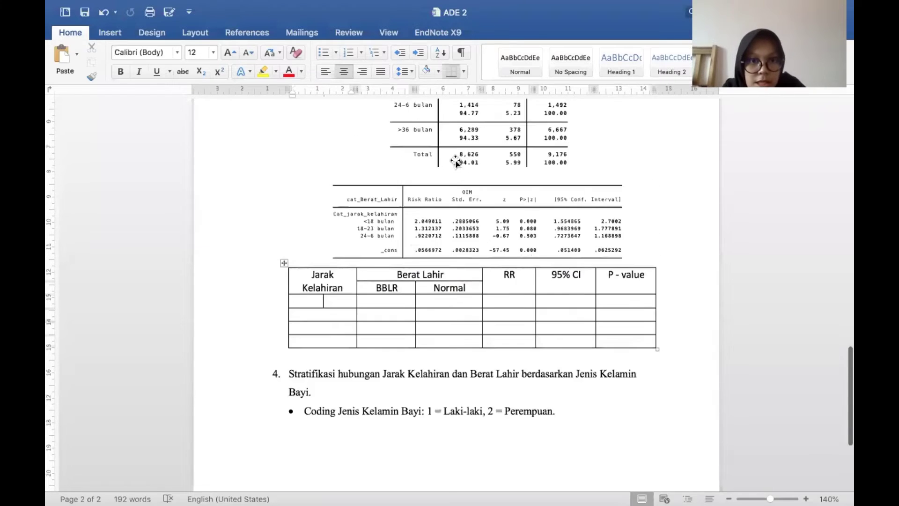
scroll(409, 145, "down", 6)
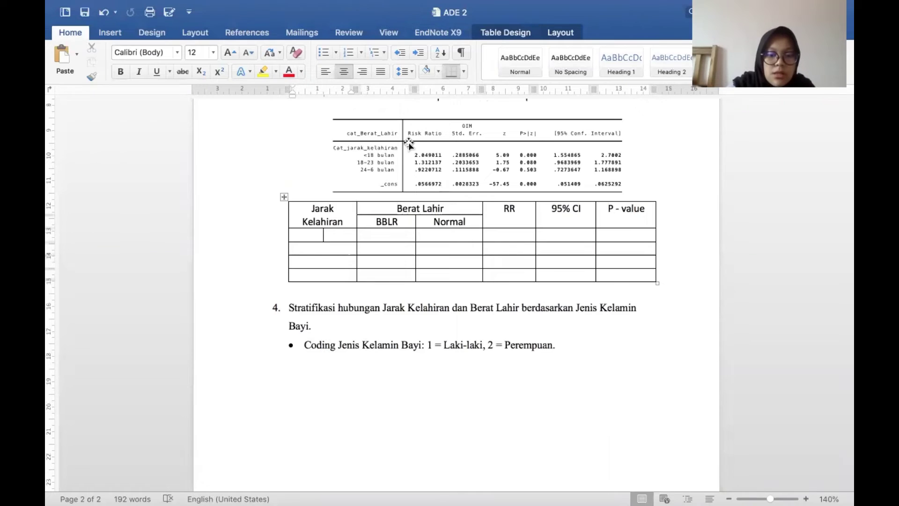
type("<18")
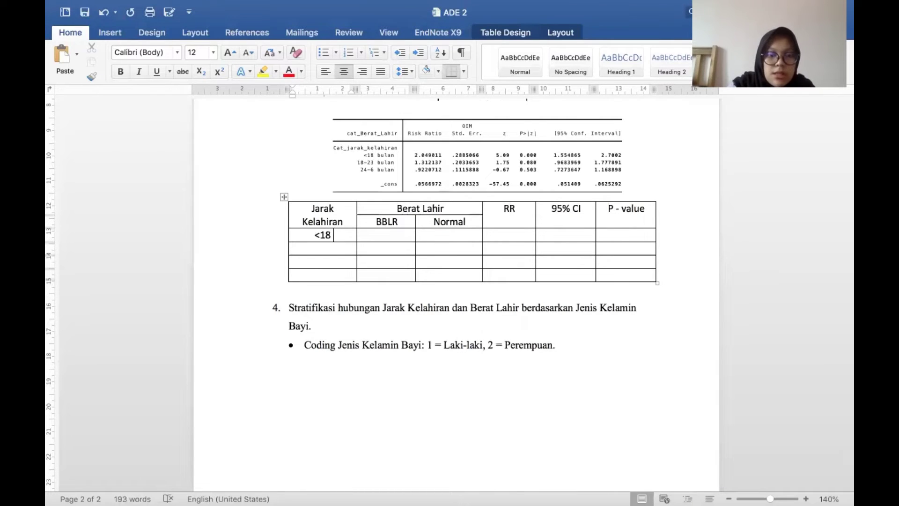
type(" bulan")
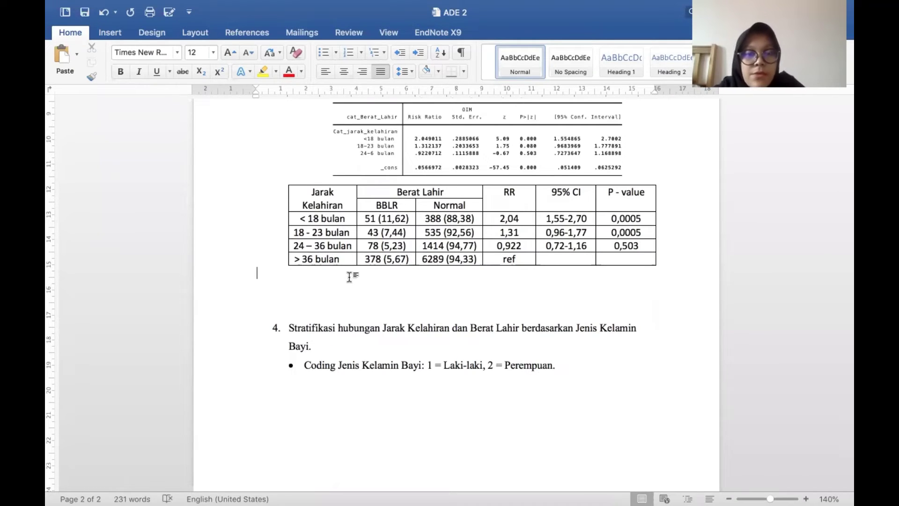
- Write the interpretation "Proporsi BBLR lebih besar pada jarak kelahiran <18 bulan" directly below the summary table
scroll(393, 267, "down", 1)
scroll(393, 267, "down", 1)
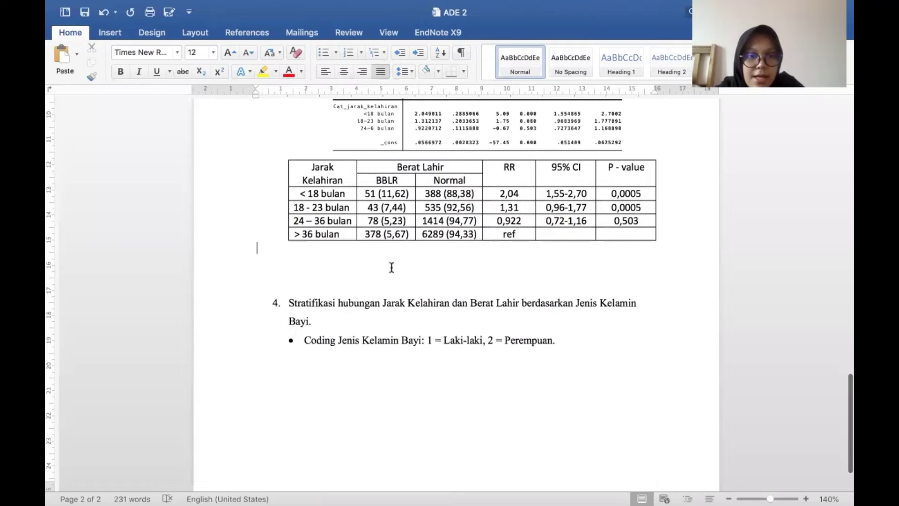
left_click(318, 245)
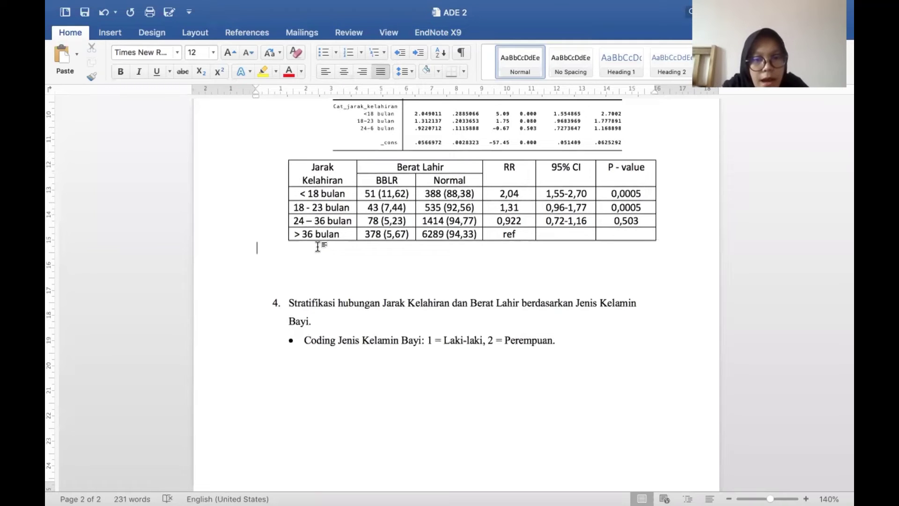
type("Propo")
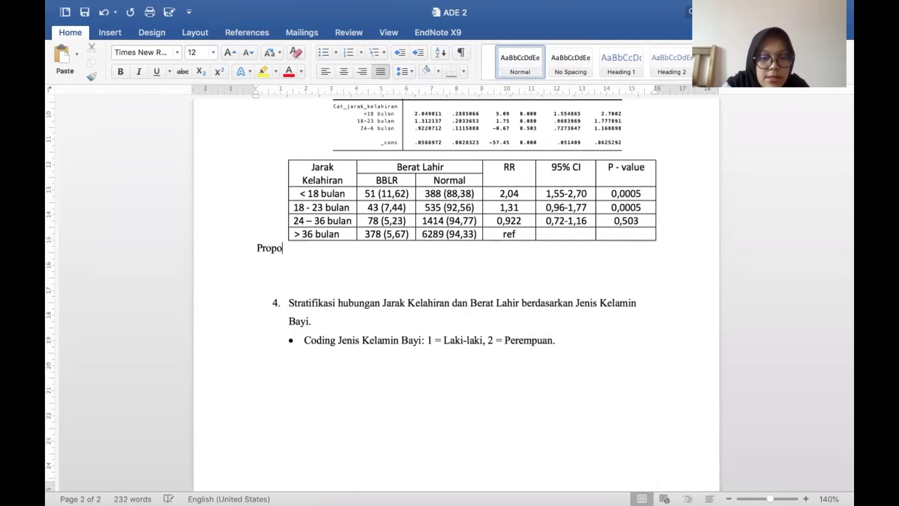
type("rsi BB")
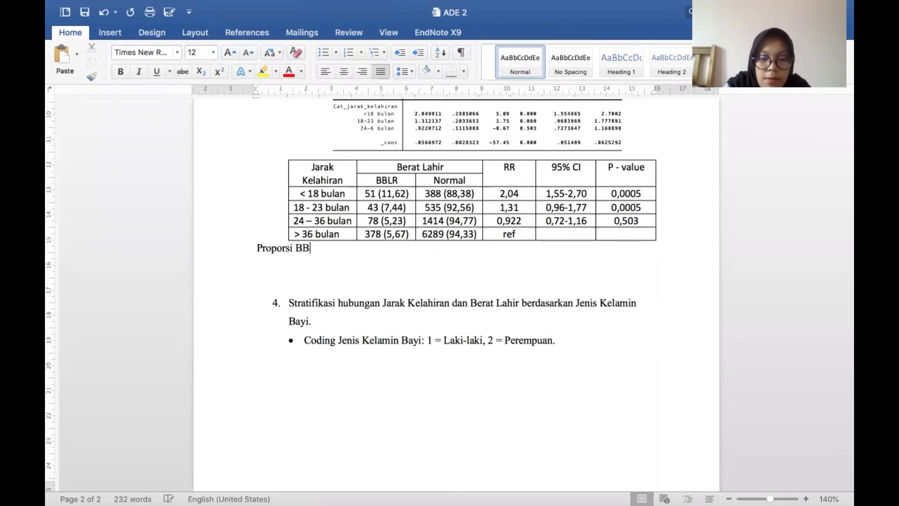
type("LR lebi")
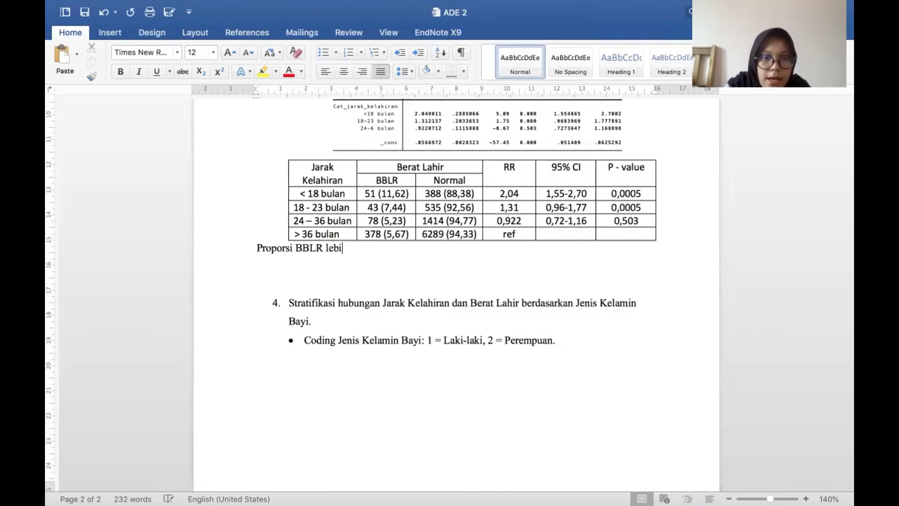
type("h besar ")
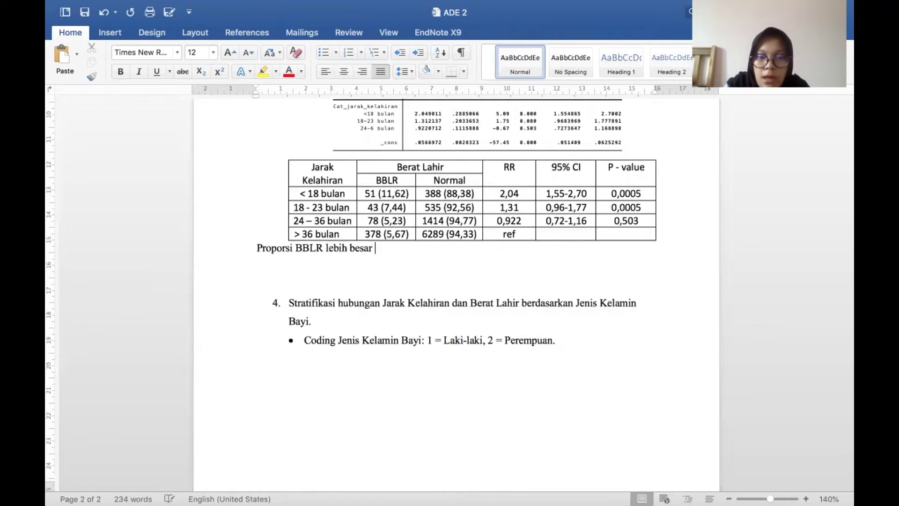
type("pada jarak ")
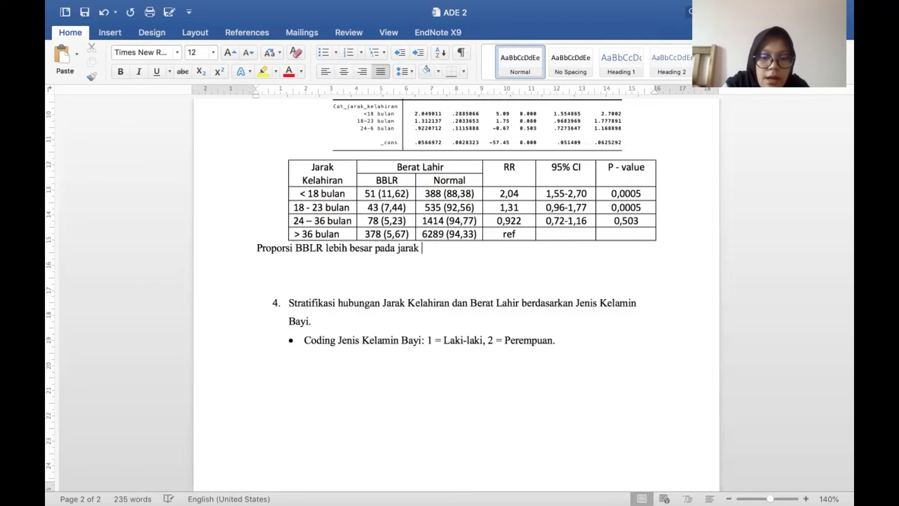
type("kelahiran")
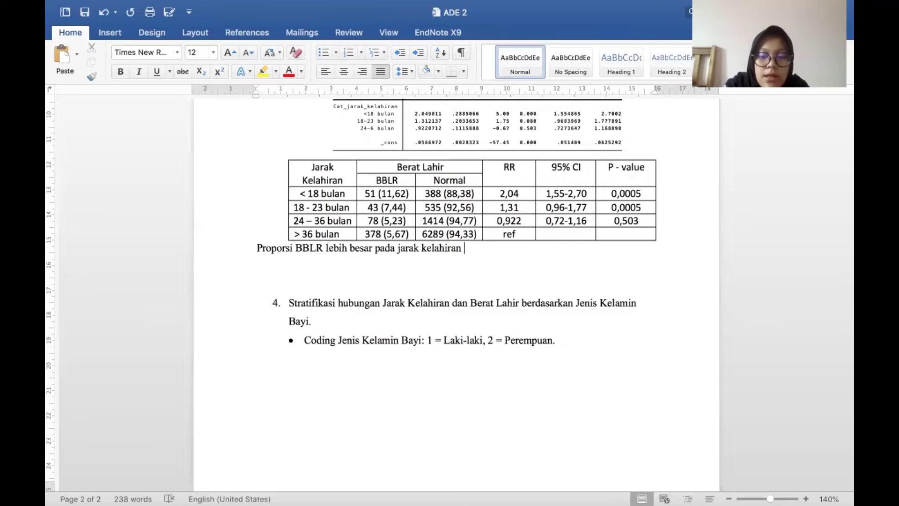
type(" <18")
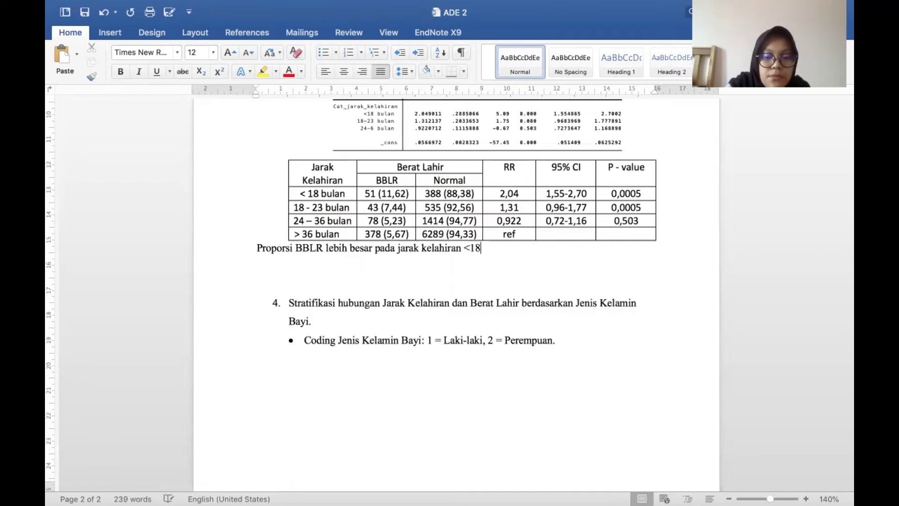
type(" bulan")
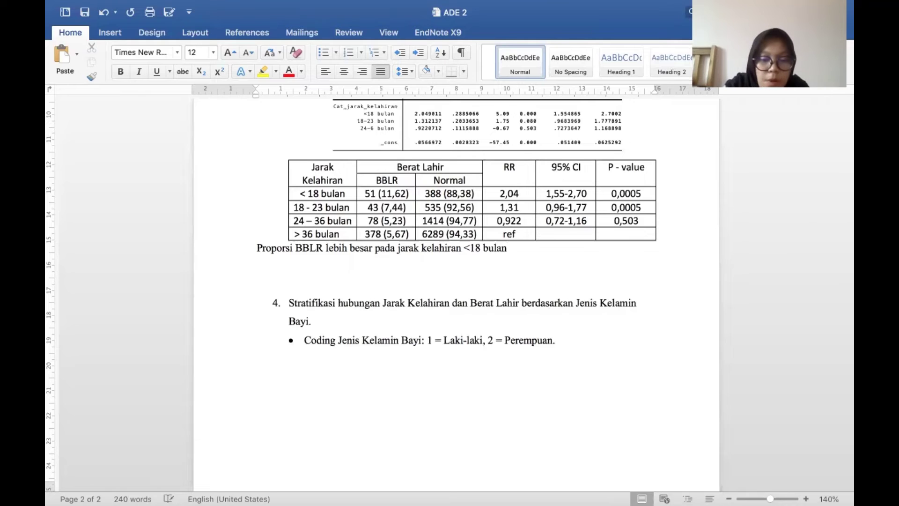
- Complete the first interpretation sentence below the summary table with "(11,6%) dibandingkan jarak kelahiran >36 bulan"
type(" (11,")
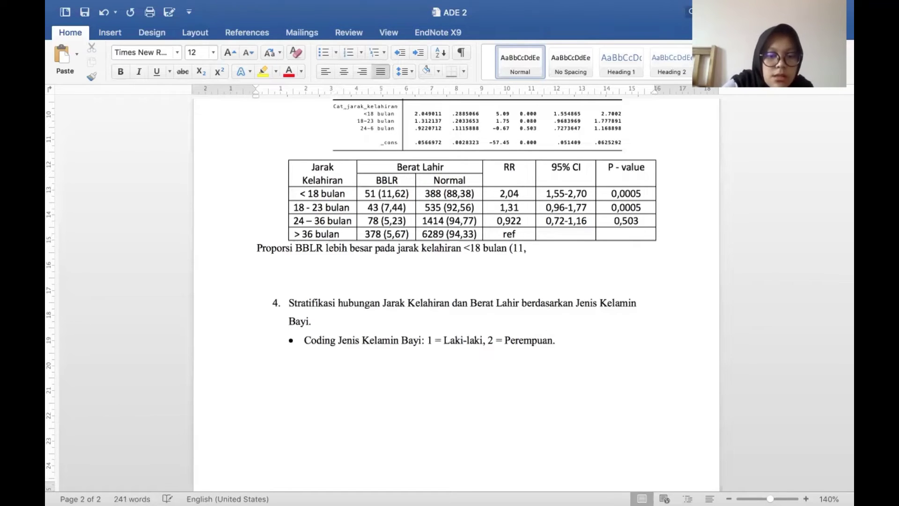
type("6%")
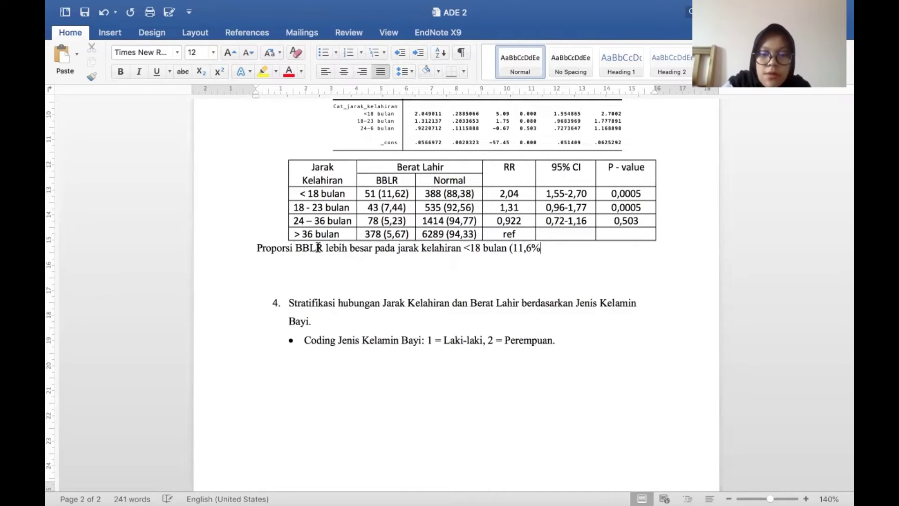
type(") d")
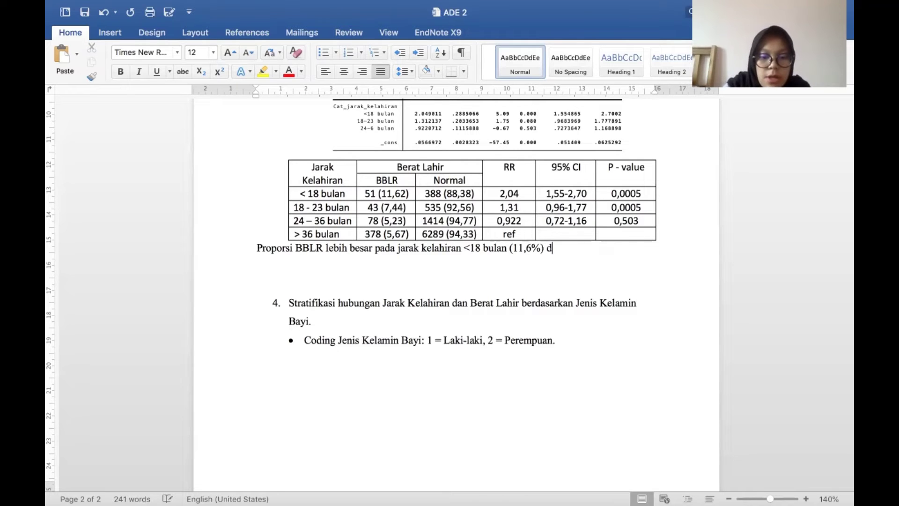
type("ibandingkan")
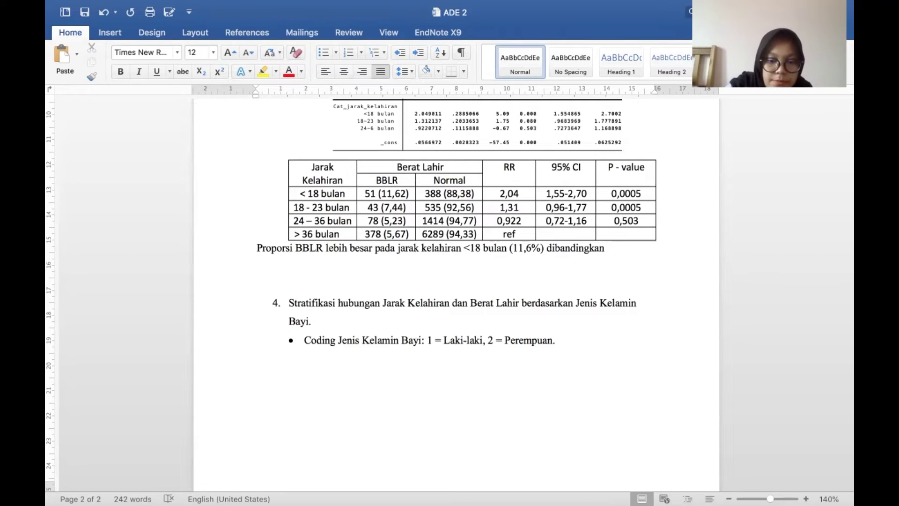
type(" jarak kelah")
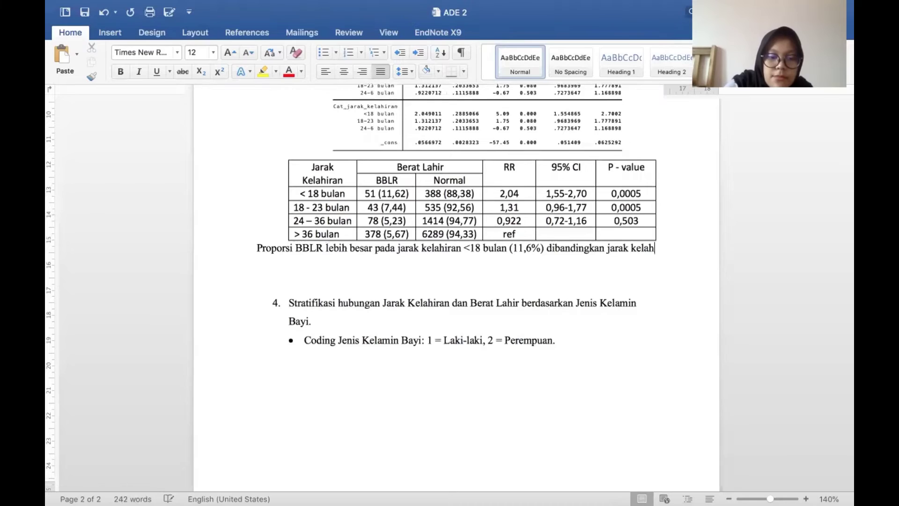
type("iran >3")
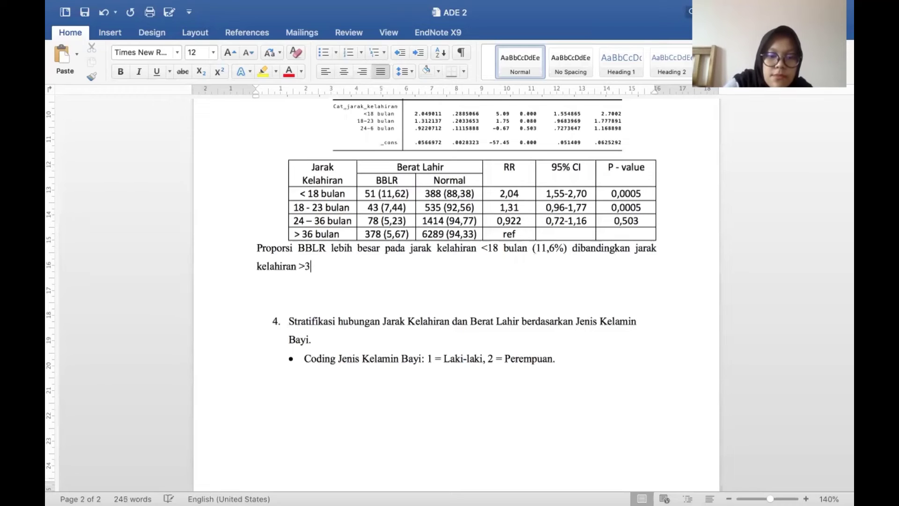
type("6 ")
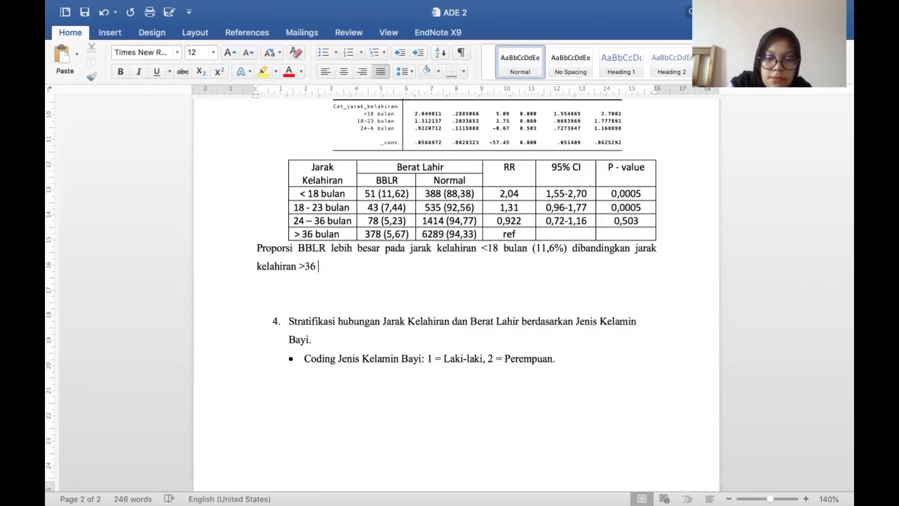
type("nbulan")
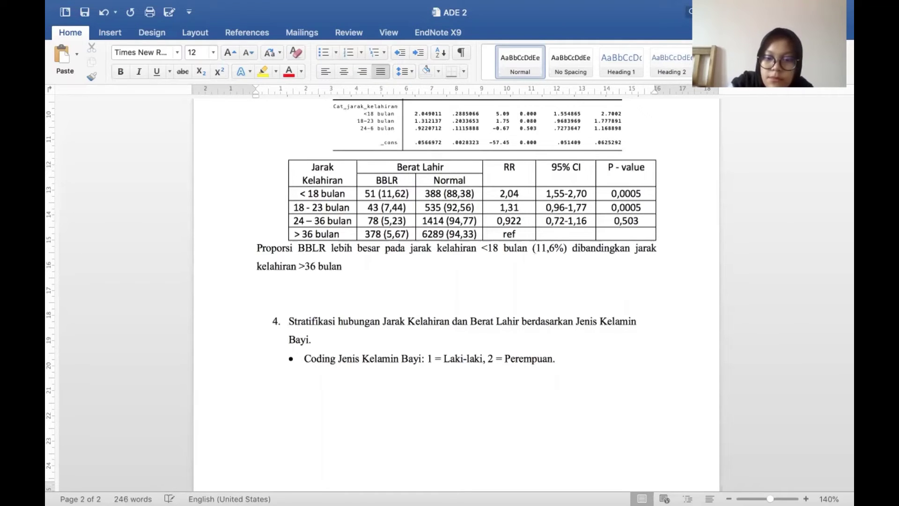
- End the first sentence with a period and begin a second one with "Dari hasil bivariat didapatkan jarak kelahiran <18 bulan"
type(". Dari has")
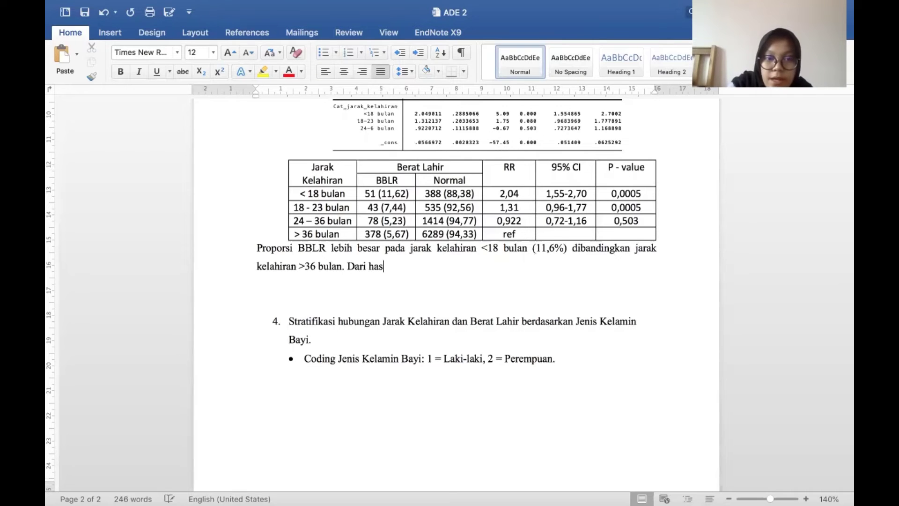
type("il biv")
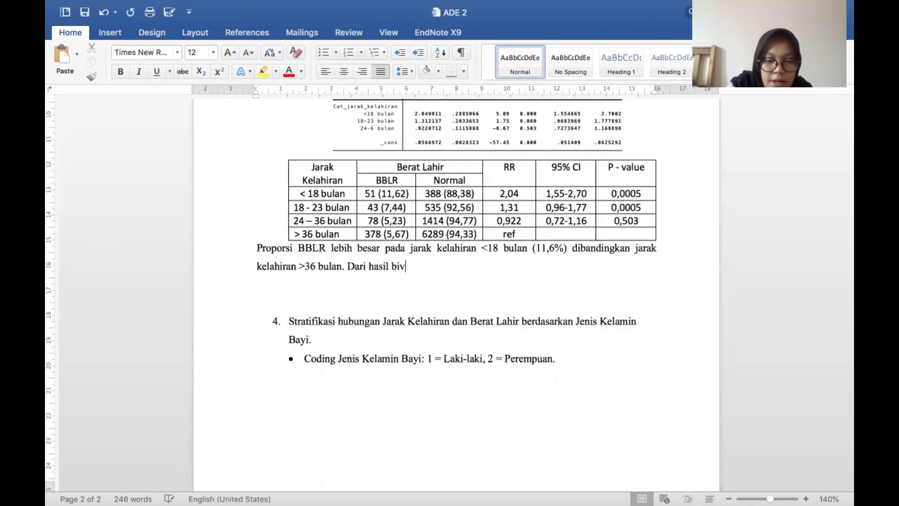
type("ariat didapta")
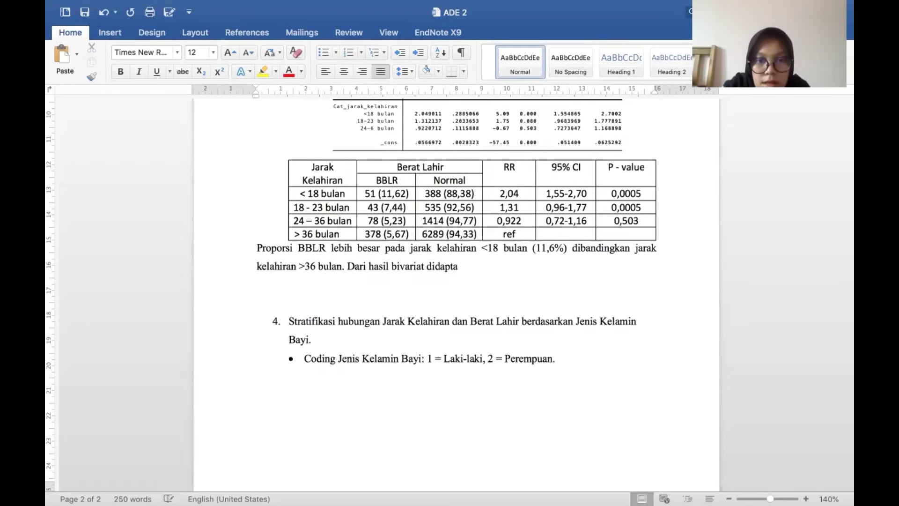
key("BackSpace")
key("BackSpace")
type("a")
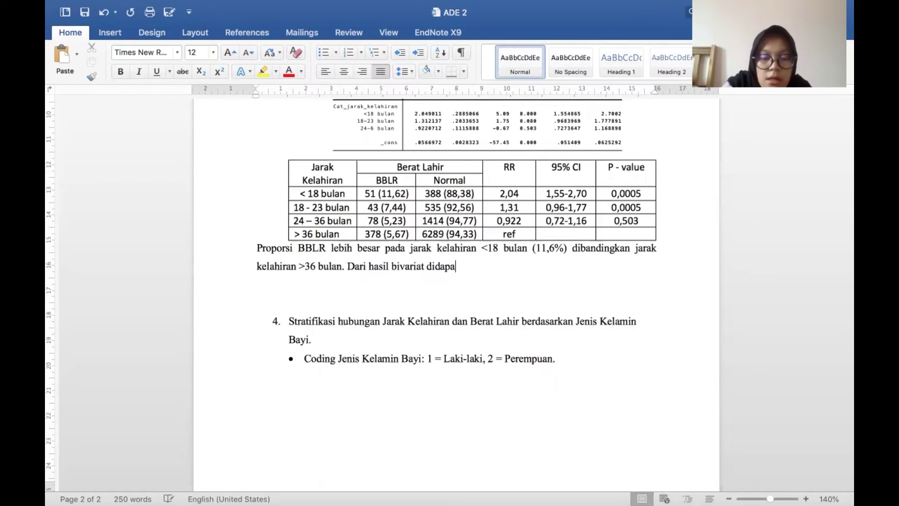
type("tkan ")
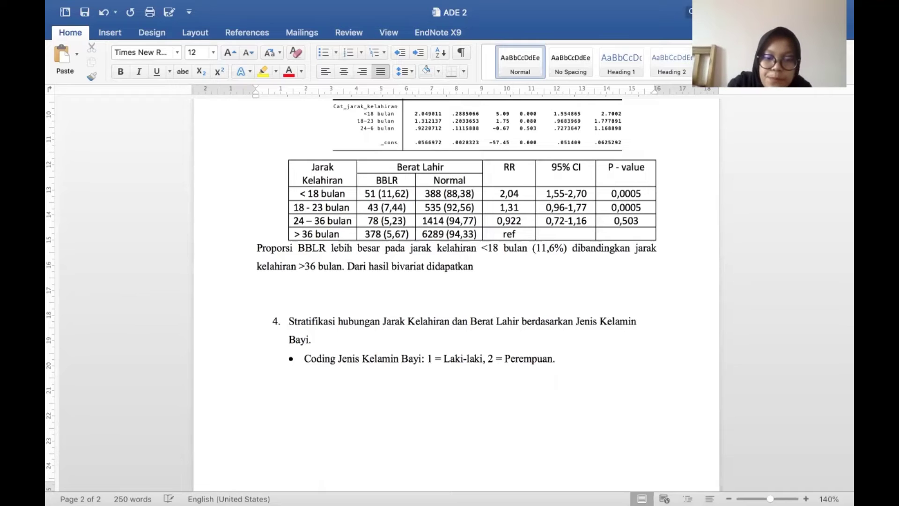
type("jarak ")
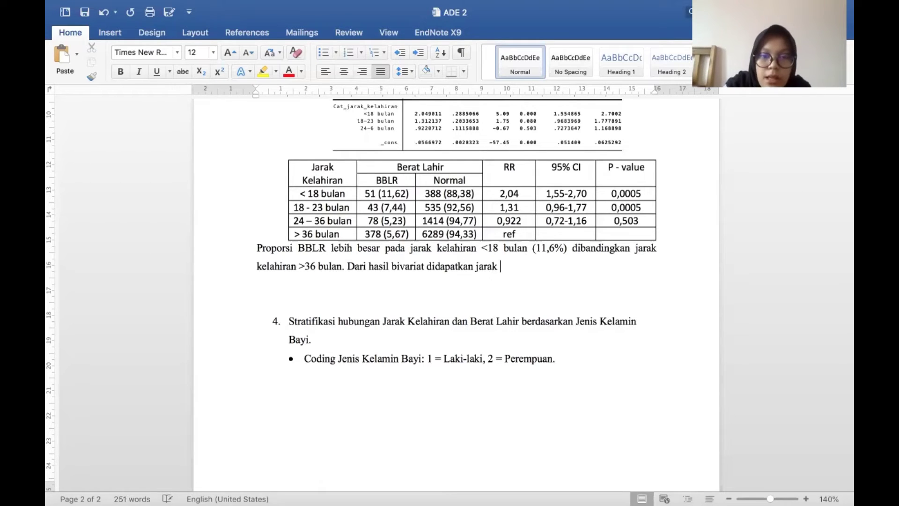
type("kelahira")
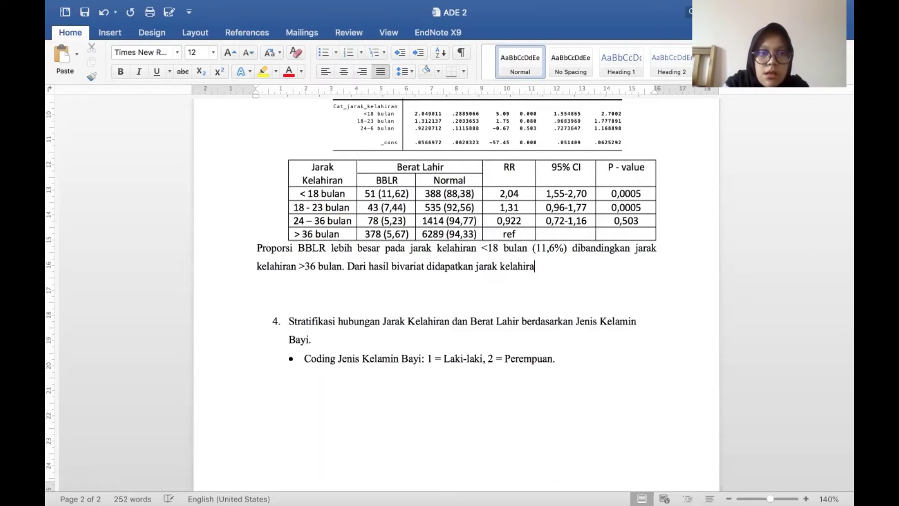
type("n <18bu")
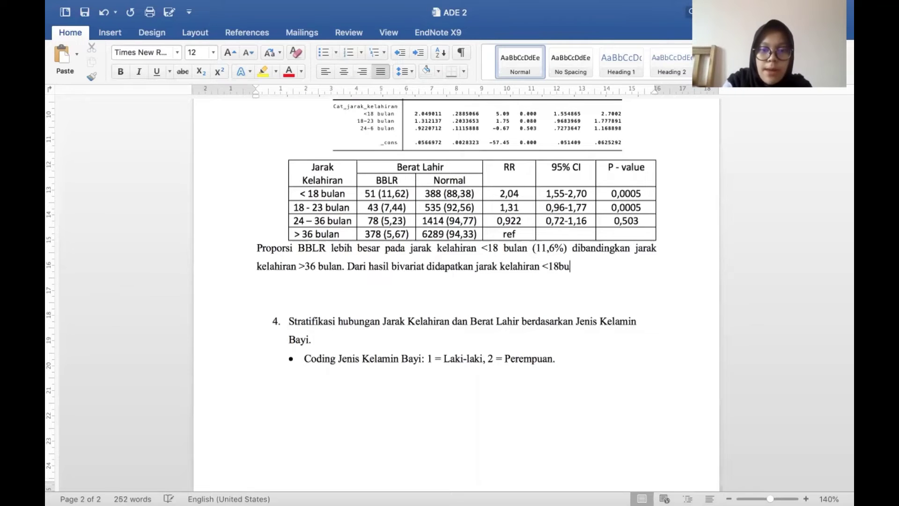
type("lan")
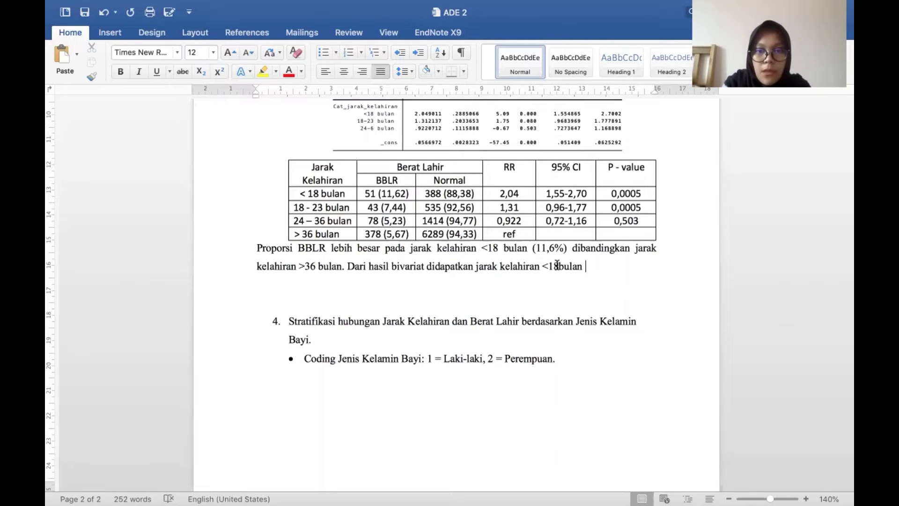
left_click(559, 266)
- Continue the second interpretation sentence with "memiliki risiko dalam melahirkan bayi dengan berat lahir rendah"
type("mem")
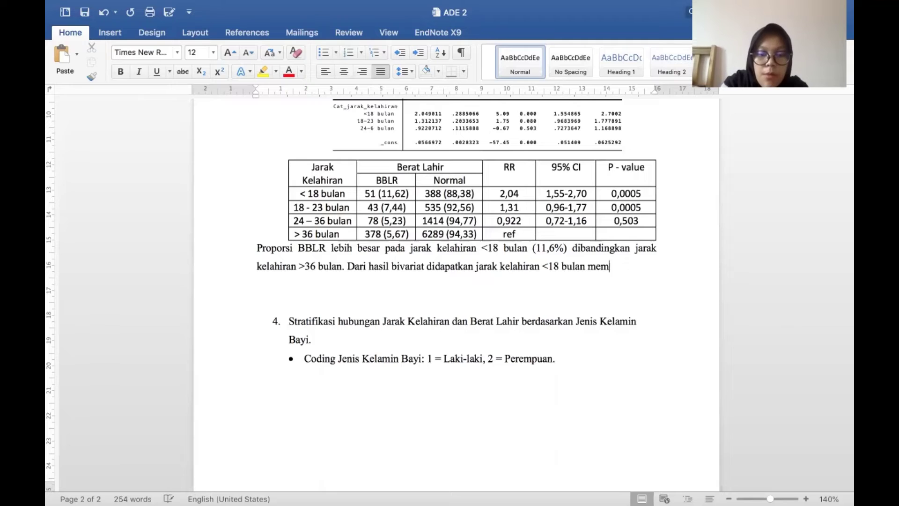
type("iliki risi")
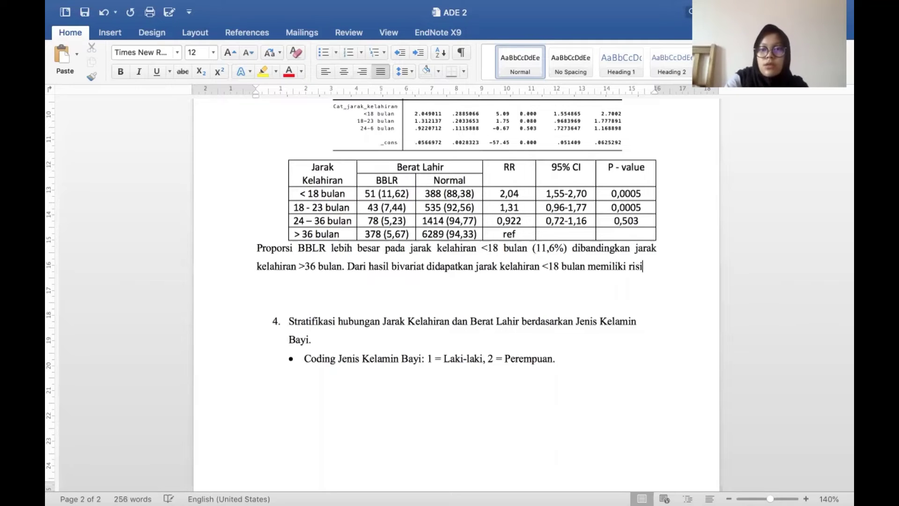
type("ko dalam melahir")
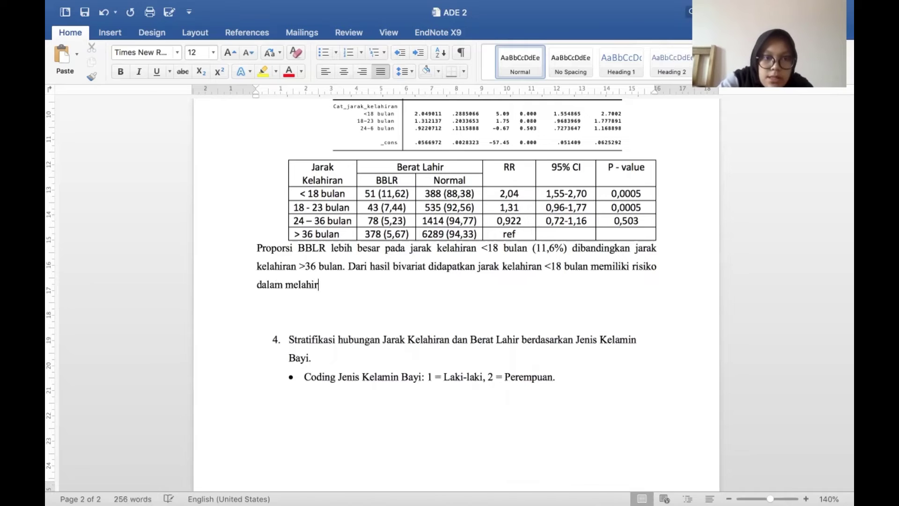
type("kan b")
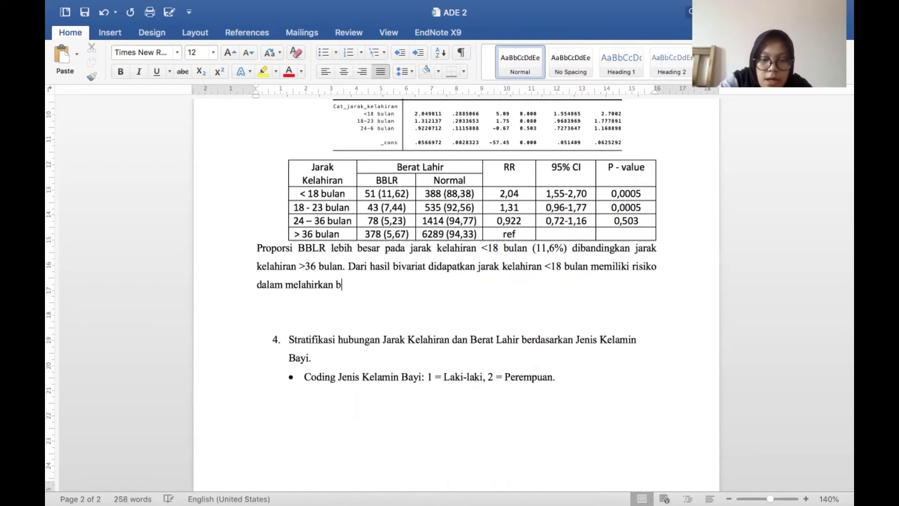
type("ayi den")
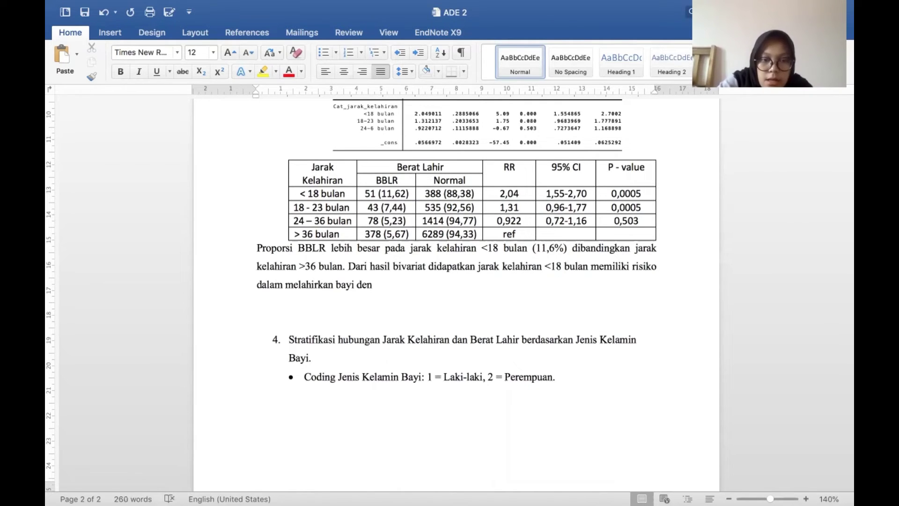
type("gan bert")
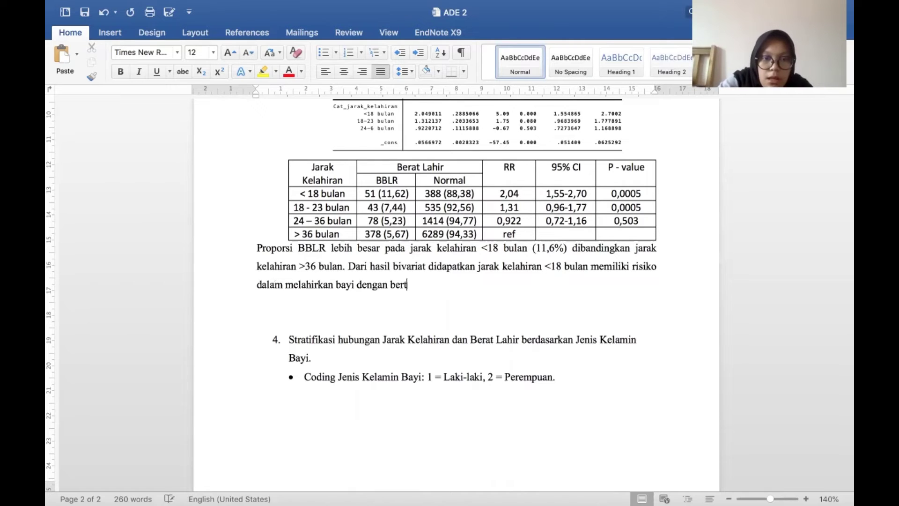
key("BackSpace")
type("at lahir ")
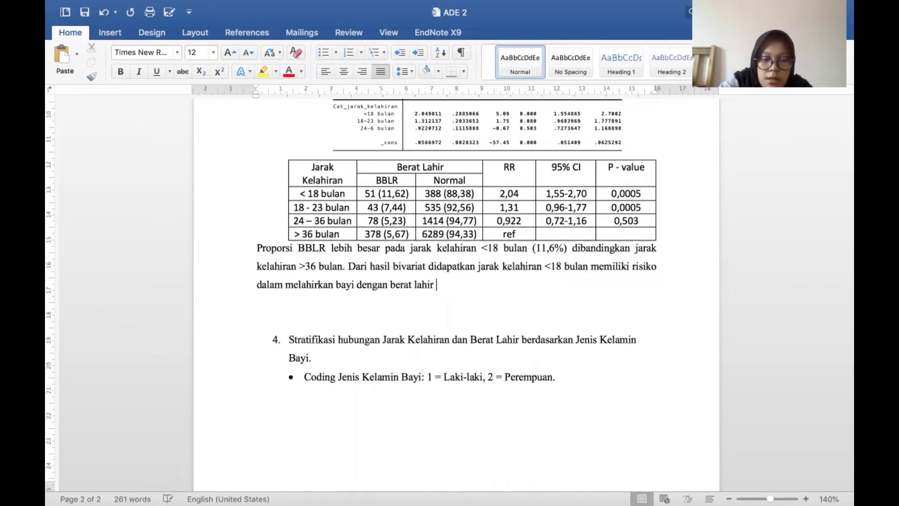
type("rendah")
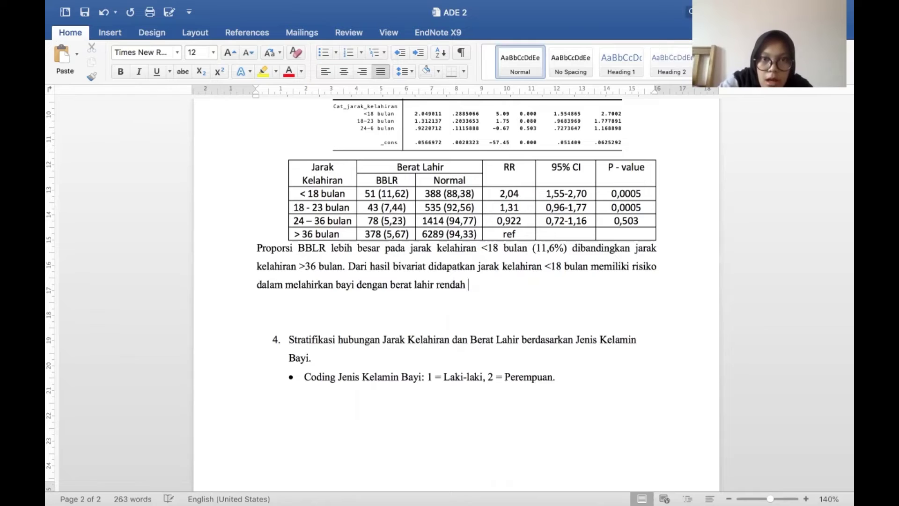
- Add the risk ratio wording "2,04 kali lebih tinggi" after "berat lahir rendah" in the interpretation
type("2,04")
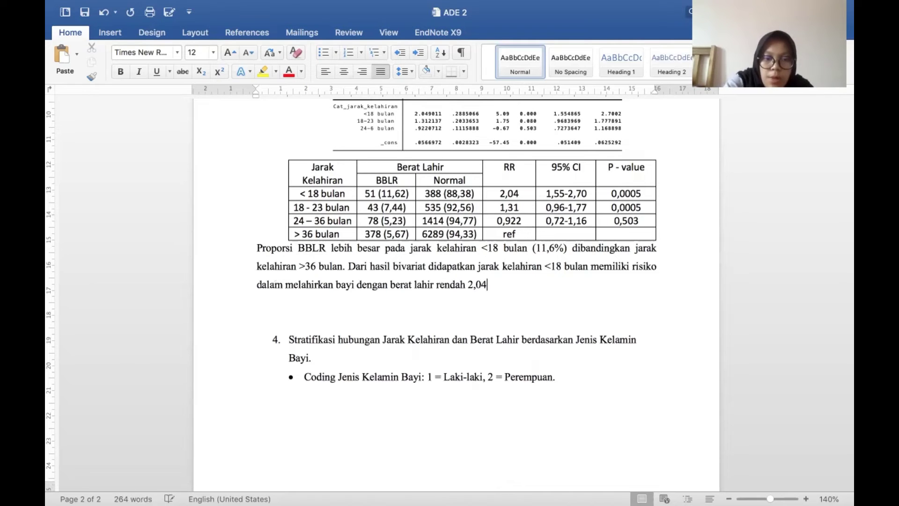
type(" k")
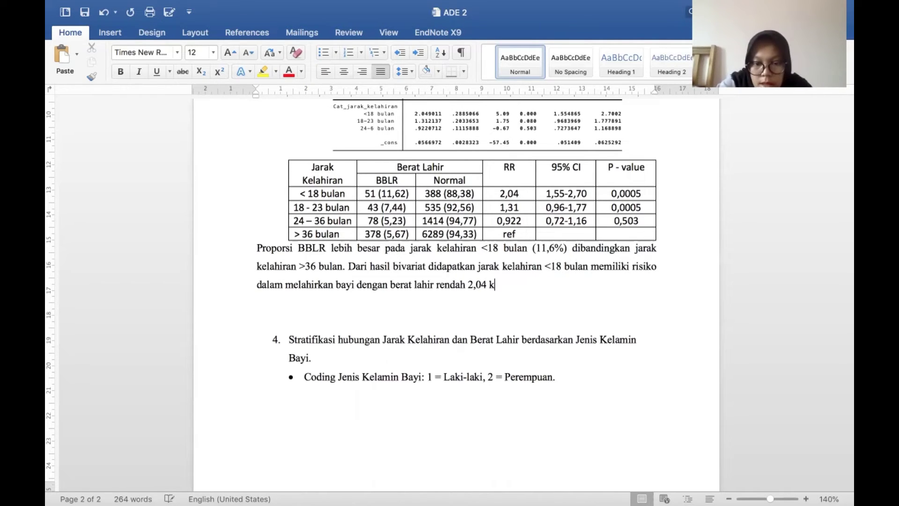
type("ali lebih tinggu")
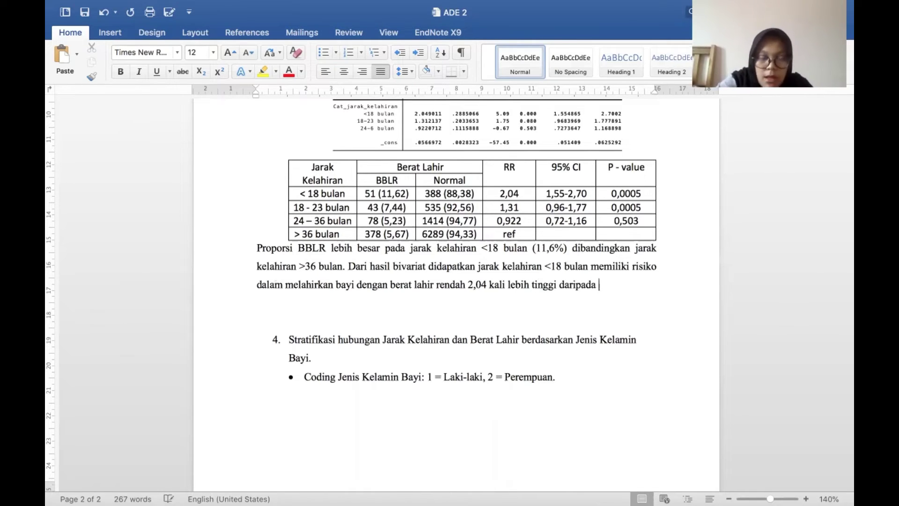
key("BackSpace")
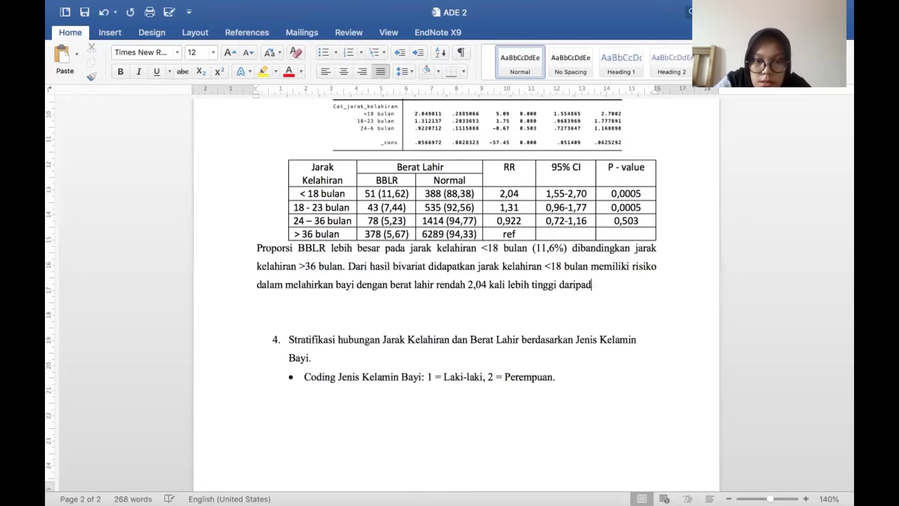
key("BackSpace")
key("BackSpace")
key("BackSpace")
key("BackSpace")
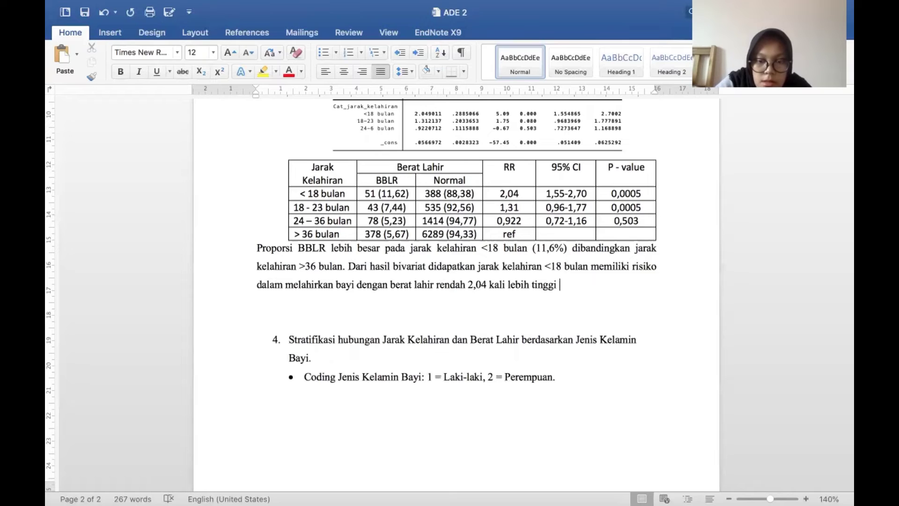
- Complete the second interpretation sentence with "dibandingkan dengan ibu yang memiliki jarak kelahiran >36 bulan."
type("ba")
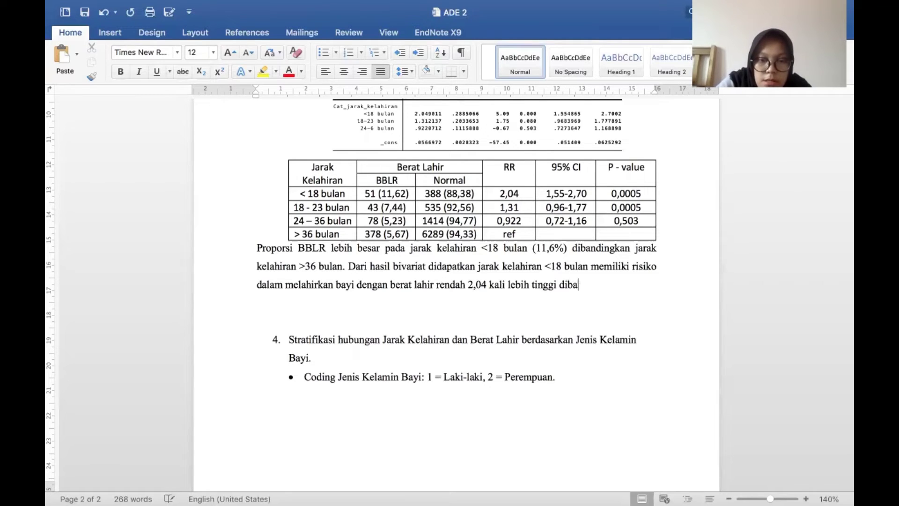
type("ndi")
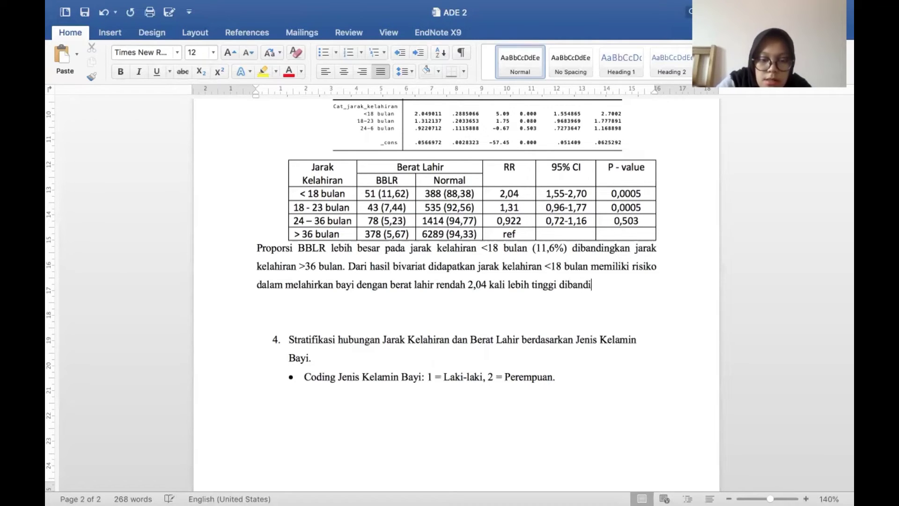
type("ngkan dengan ")
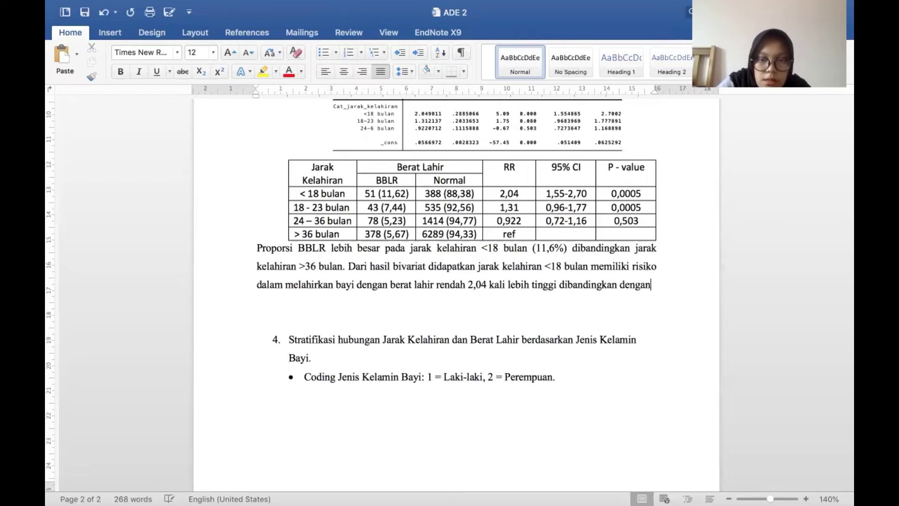
type("ibu yang")
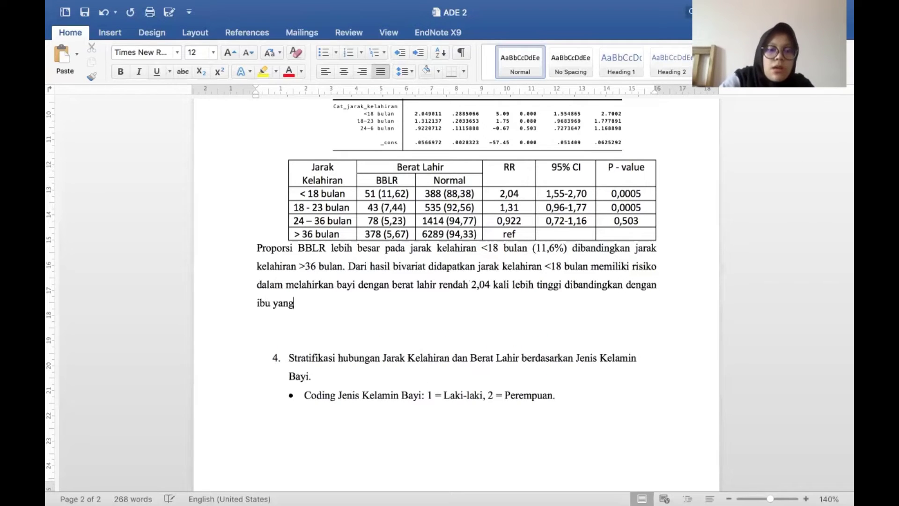
type(" memiliki ")
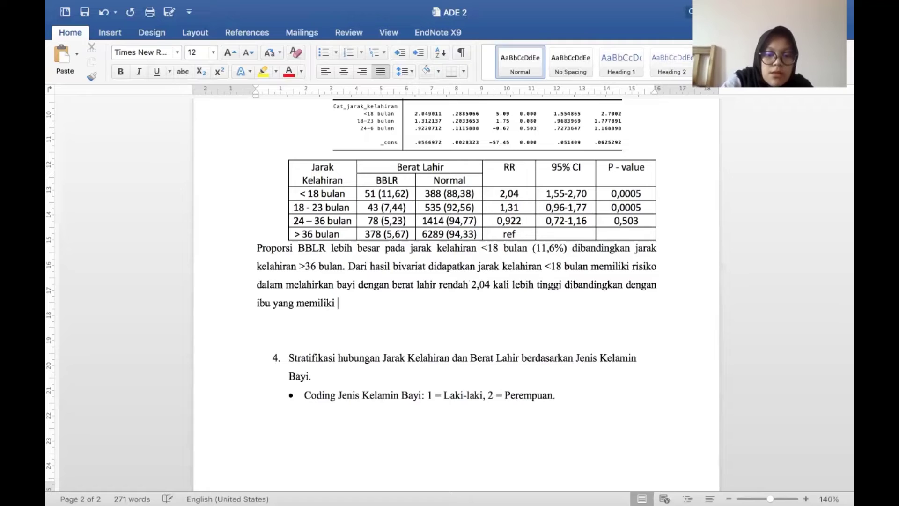
type("jarak kelahiran >")
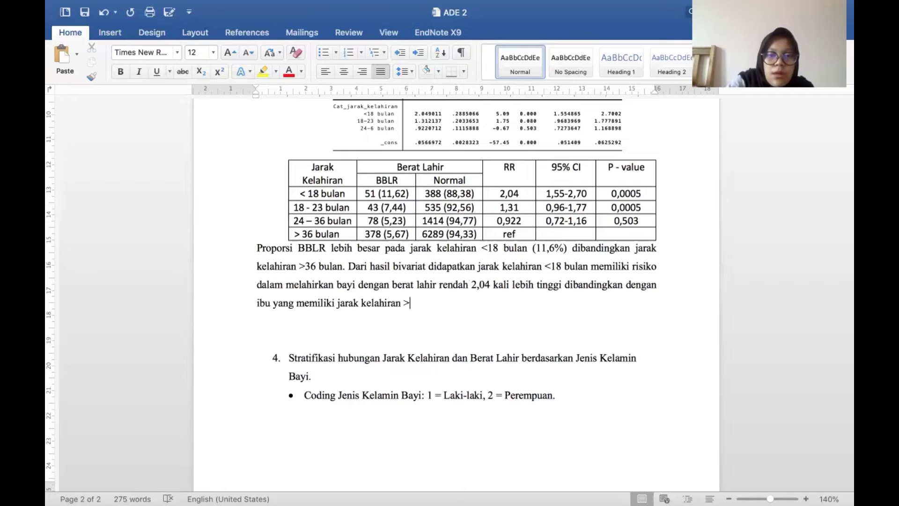
type("3")
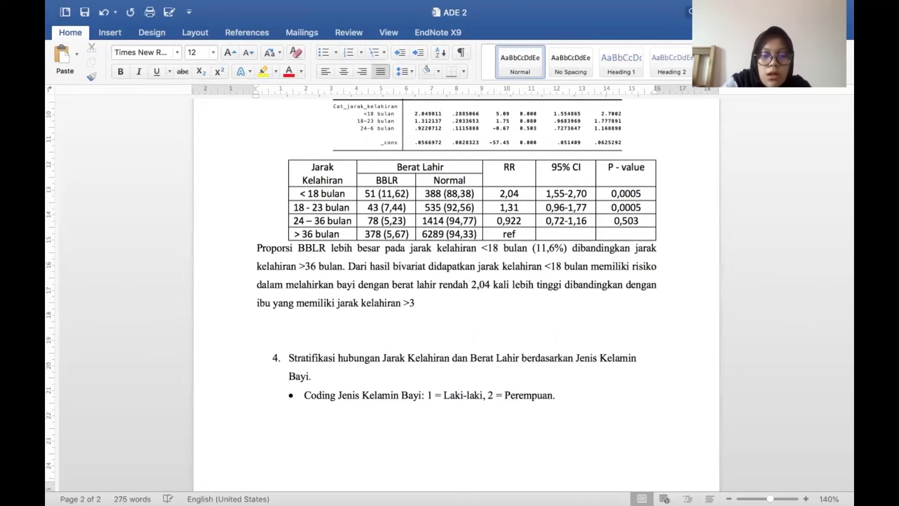
type("6 bulan.")
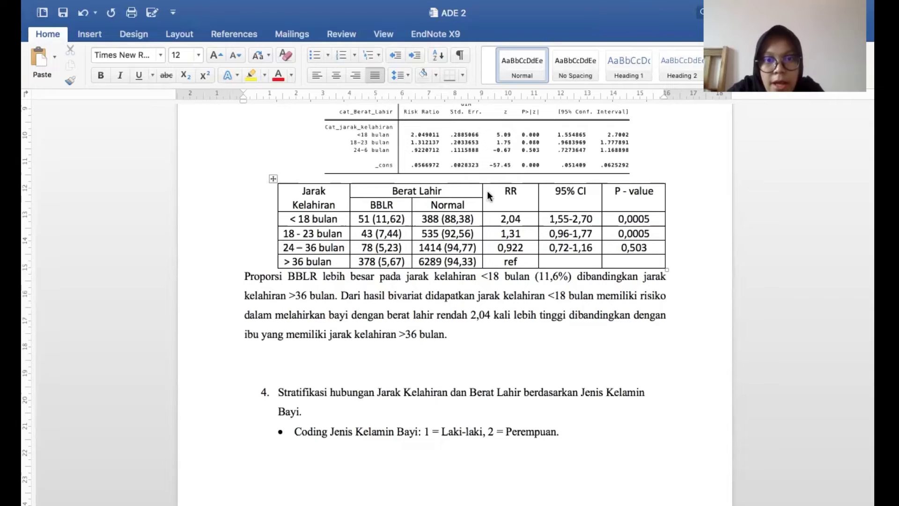
- Start a new paragraph below the interpretation with "Hasil pada tabel diatas menunjukan adanya dose respon,"
left_click_drag(502, 191, 522, 258)
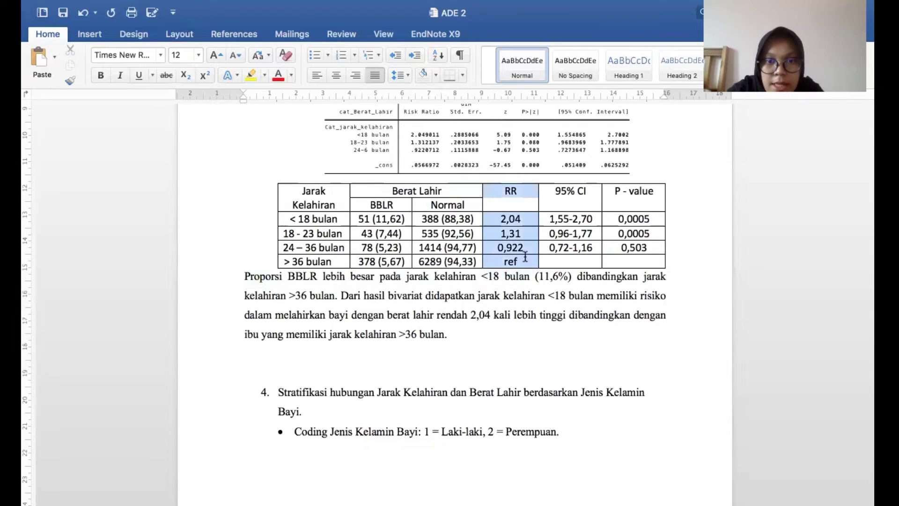
scroll(515, 302, "down", 2)
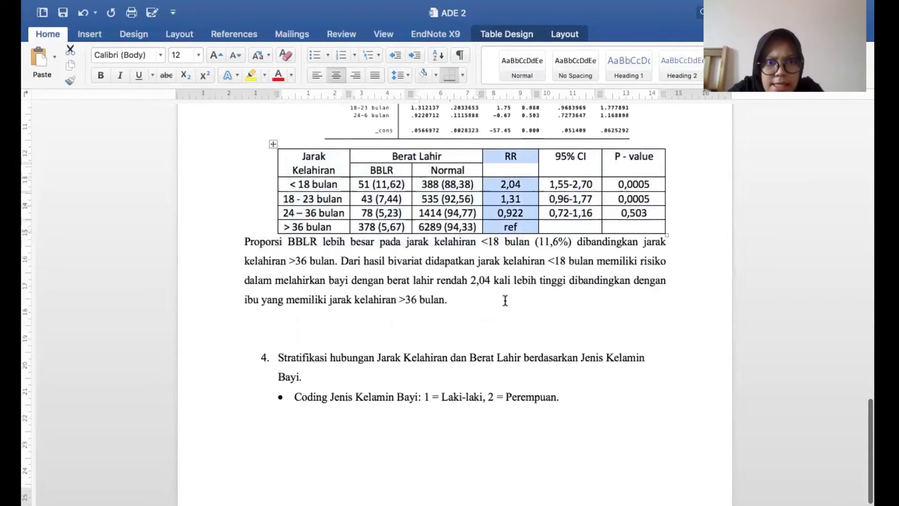
left_click(505, 301)
key("Return")
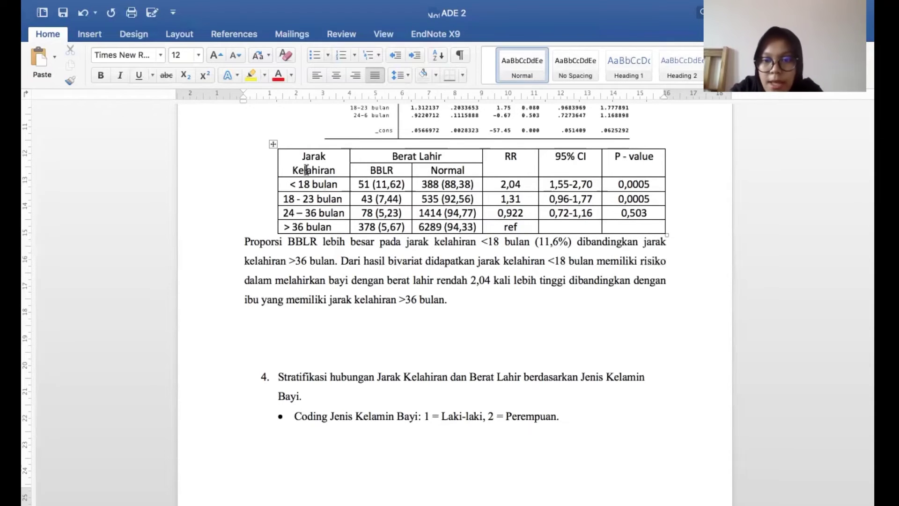
type("Hasi")
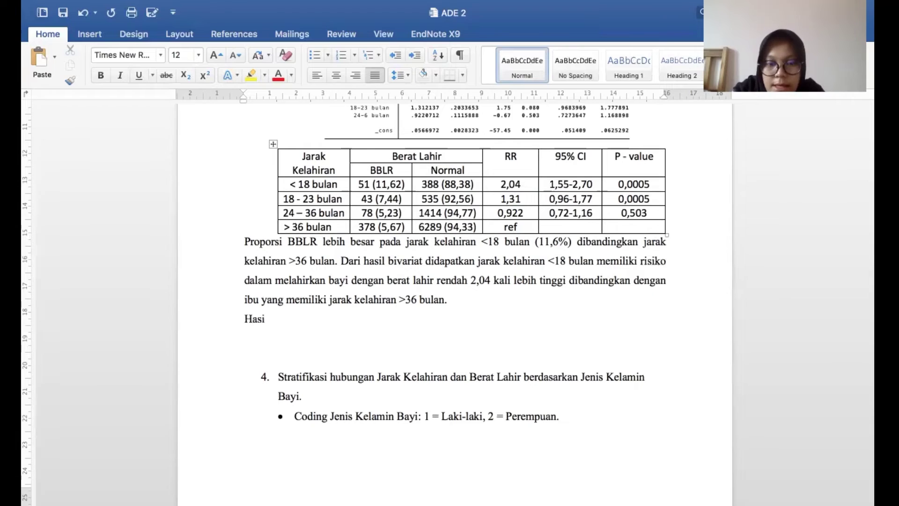
type("l pad")
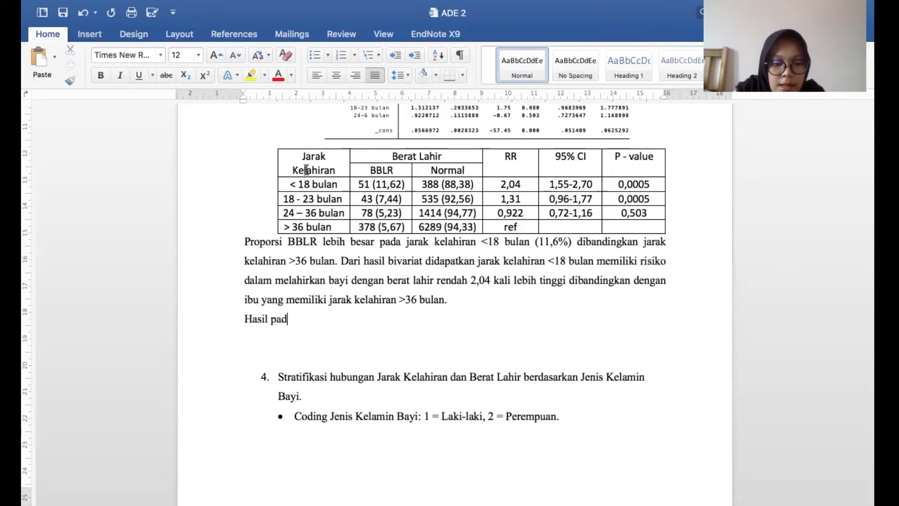
type("a tab")
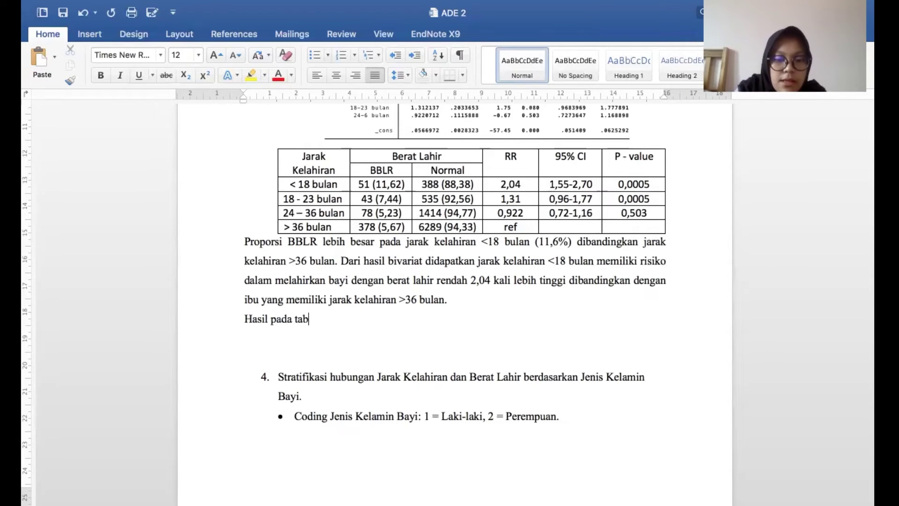
type("el diatas m")
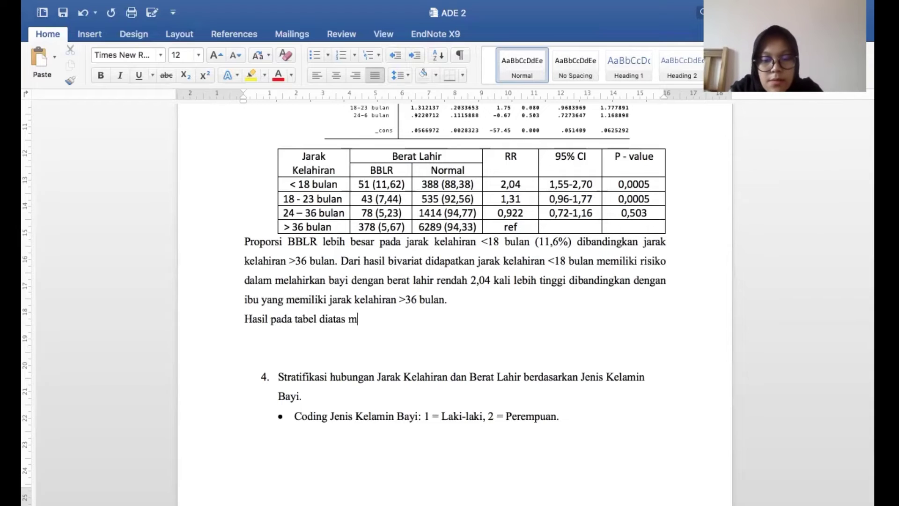
type("enunjukan a")
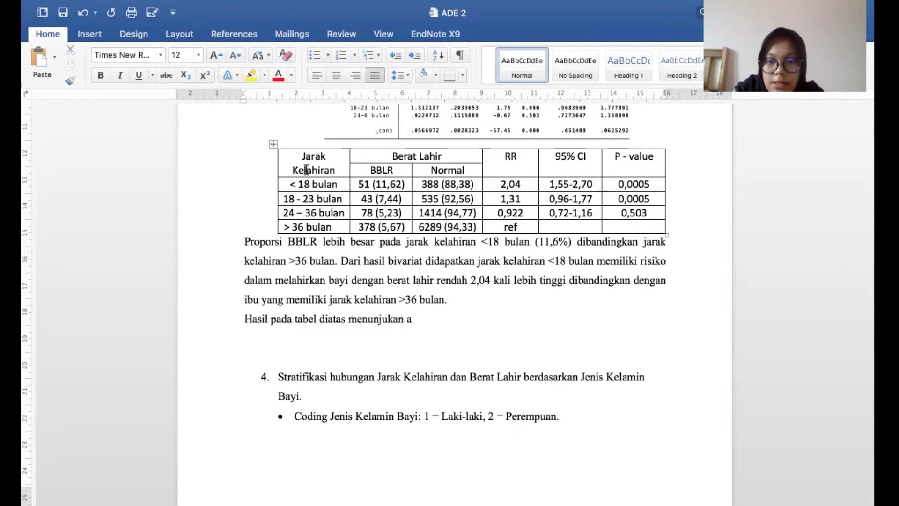
type("danya")
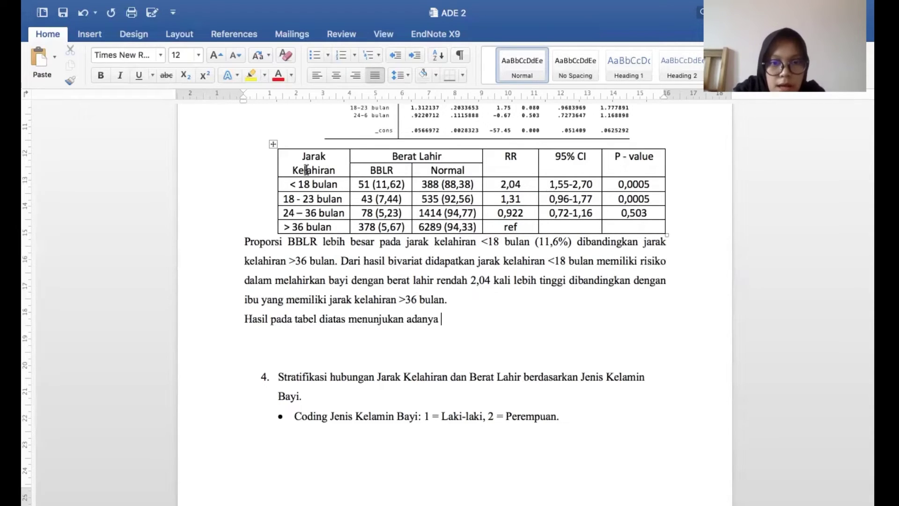
type(" dose")
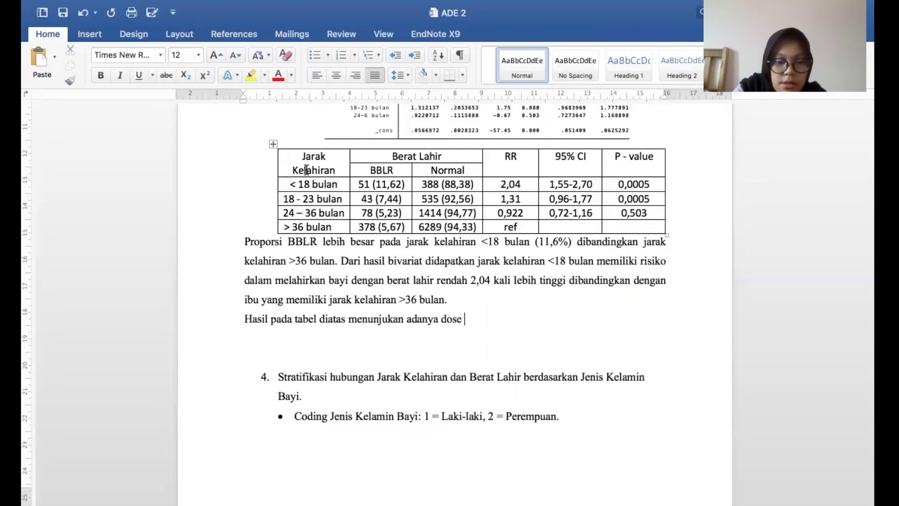
type(" respon,")
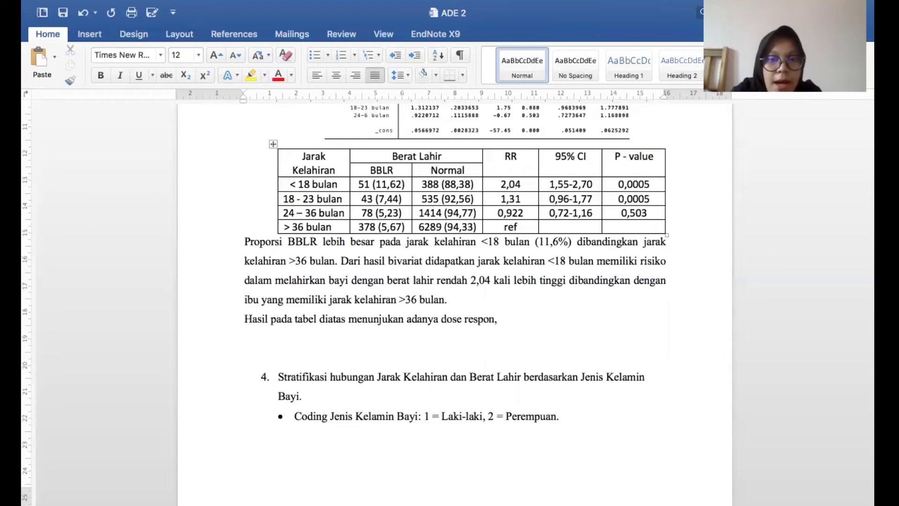
- Continue the dose-response sentence with "semakin panajang jarak kelahiran semakin kecil resiko berat bayi lahir rend"
type(" s")
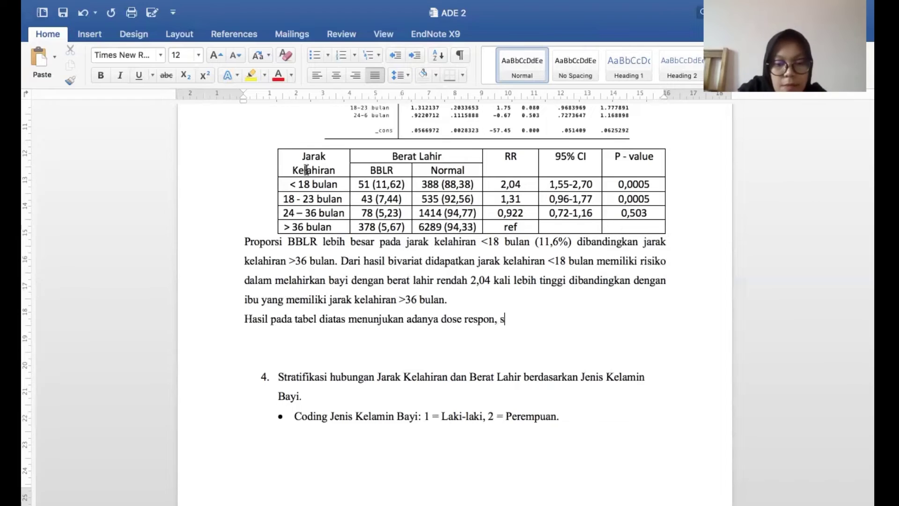
type("emakin panajang")
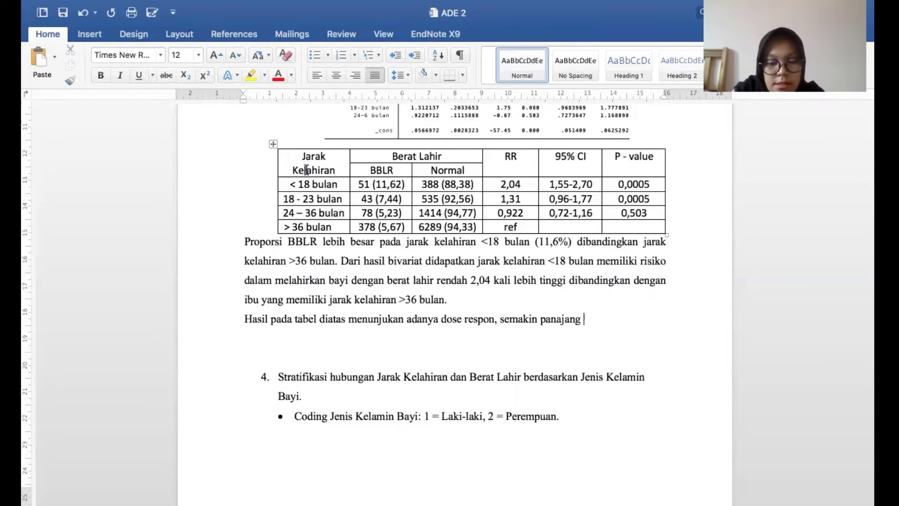
type(" jarak kelah")
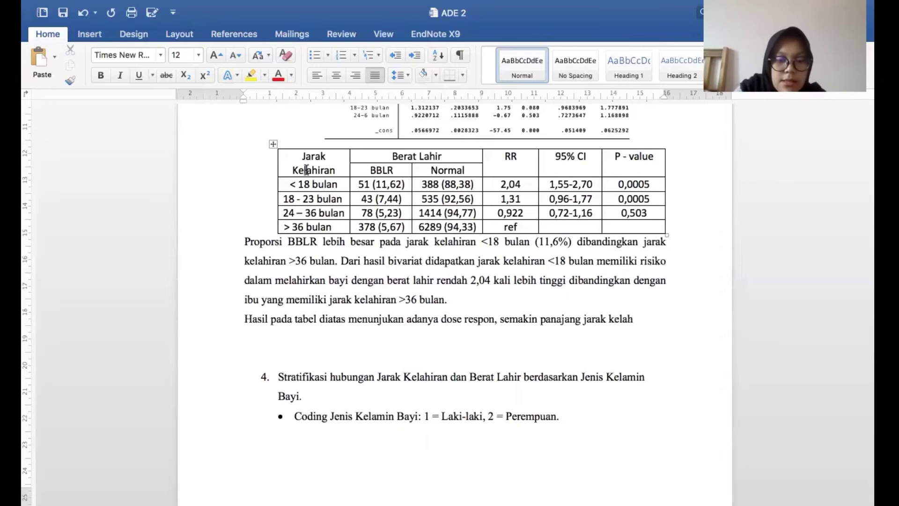
type("iran")
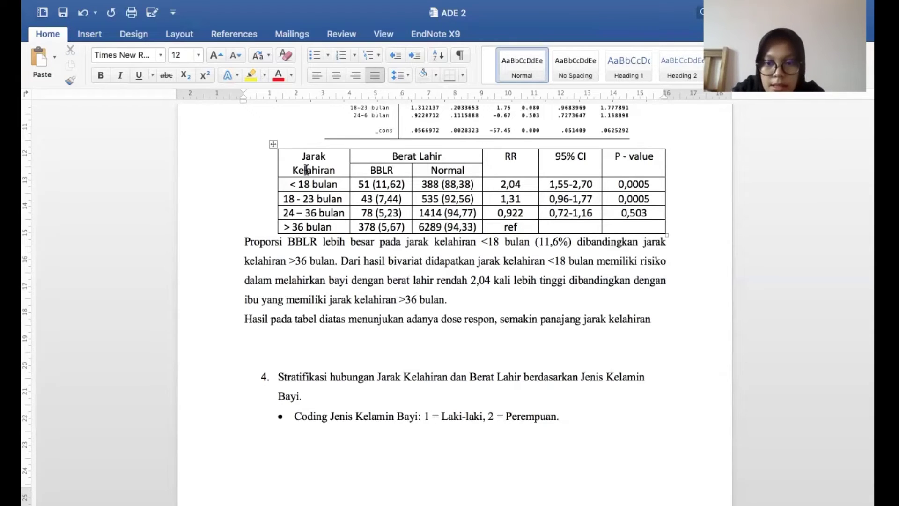
type(" semaki")
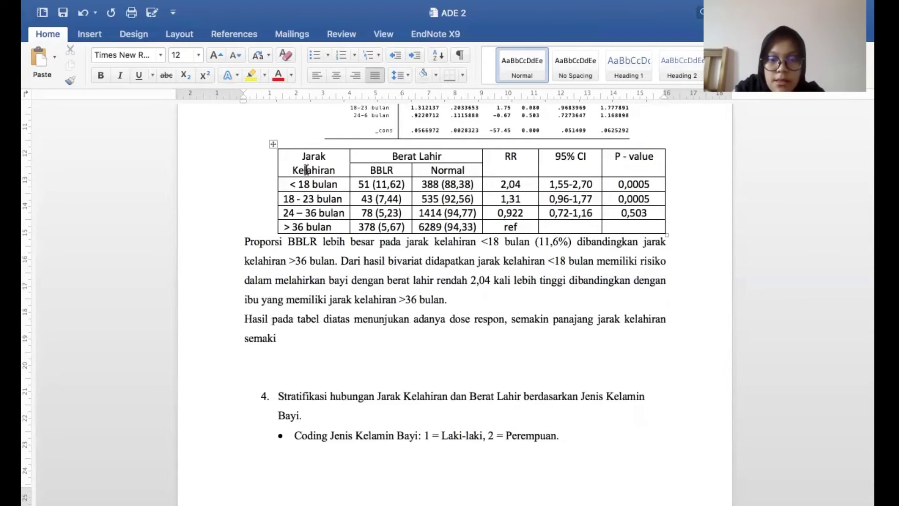
type("n kecil ")
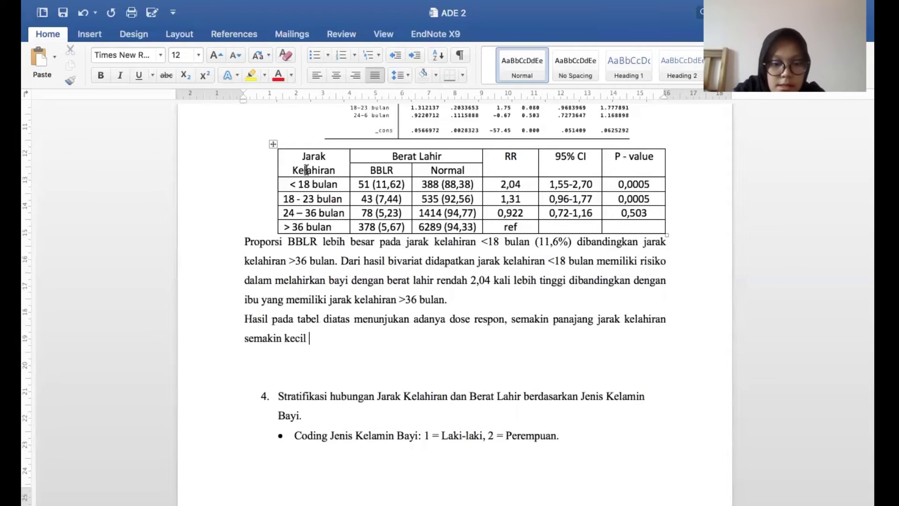
type("resiko")
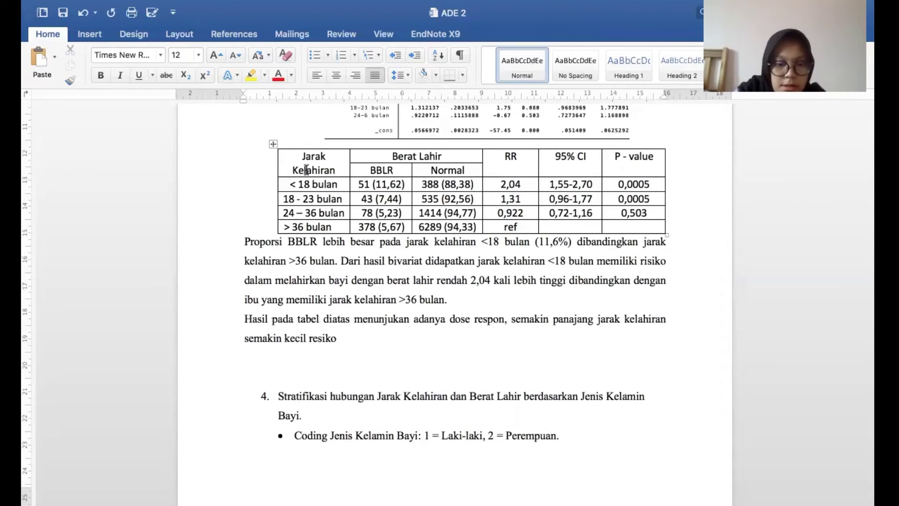
type(" b")
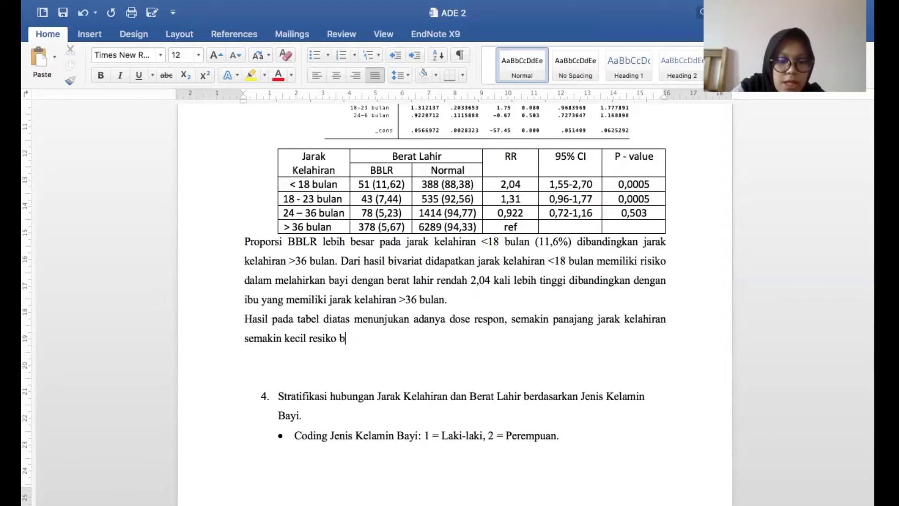
type("erat bayi lahi")
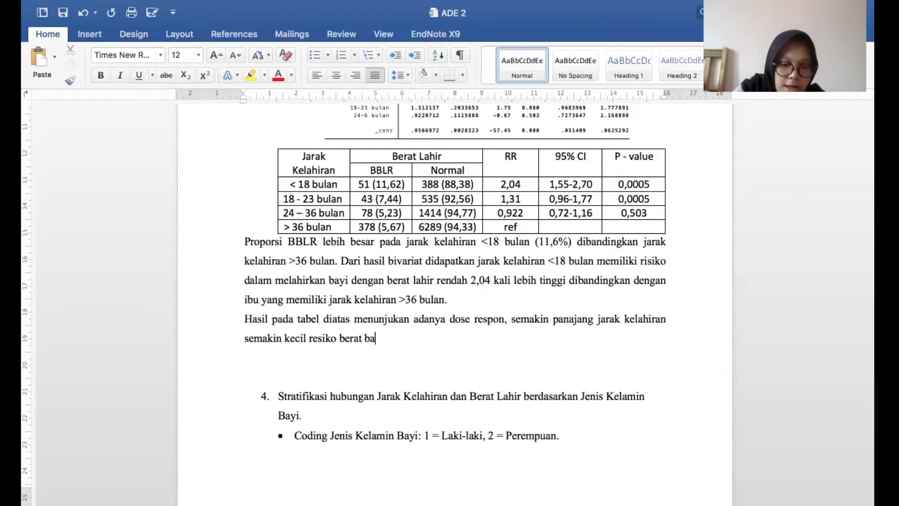
type("r rend")
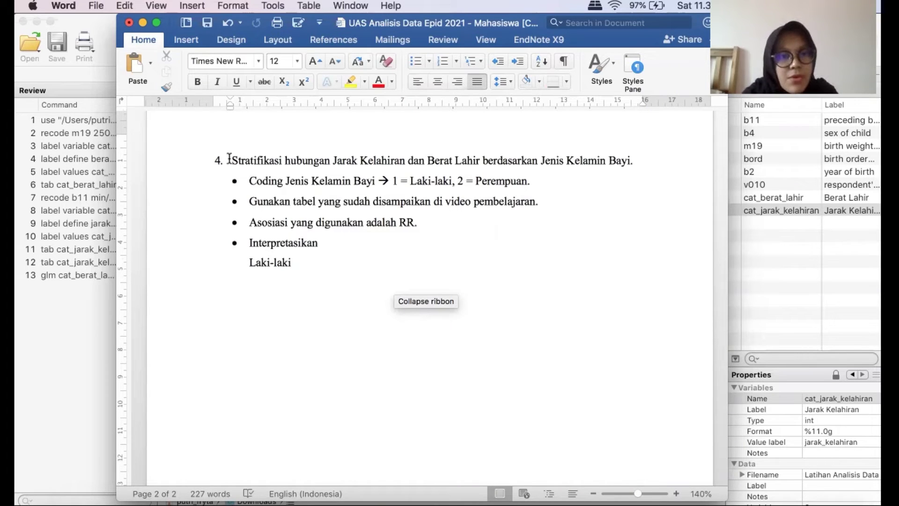
- Review the question 4 heading on stratification by Jenis Kelamin Bayi and its coding bullet in the UAS assignment document
left_click_drag(233, 160, 319, 161)
left_click(253, 161)
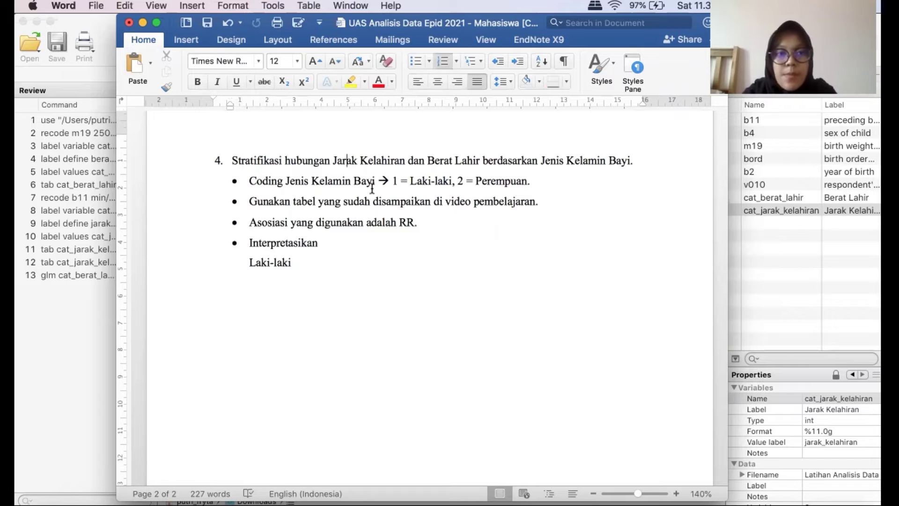
left_click_drag(256, 180, 535, 180)
left_click(456, 230)
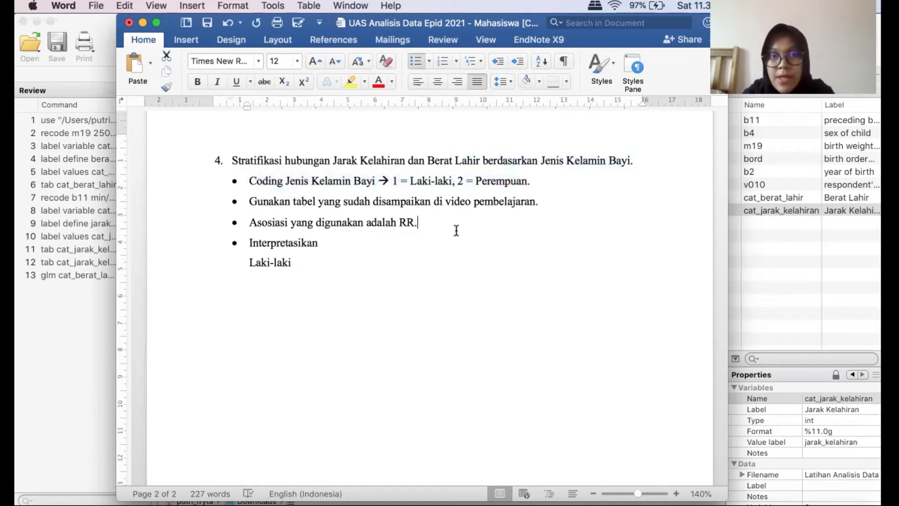
- Switch from the assignment document to Stata and examine the properties of the sex of child variable b4
left_click(142, 24)
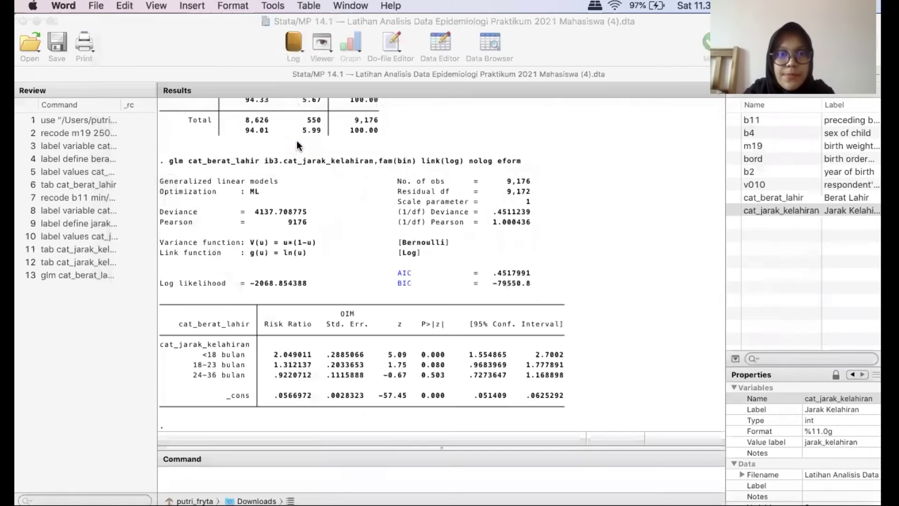
left_click(365, 472)
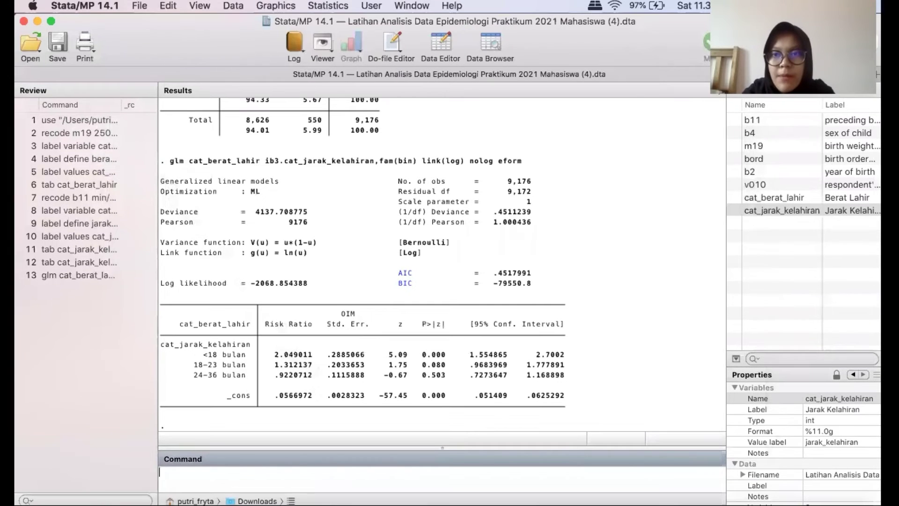
left_click(809, 133)
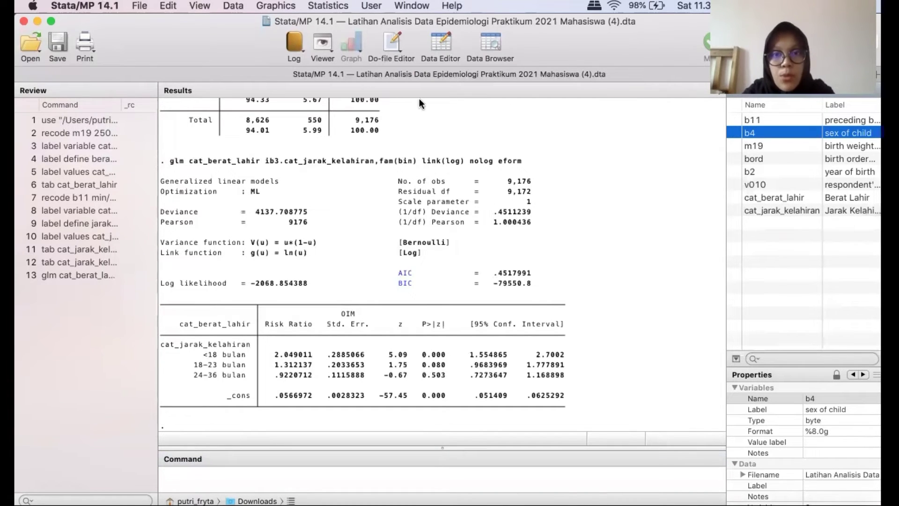
left_click(409, 469)
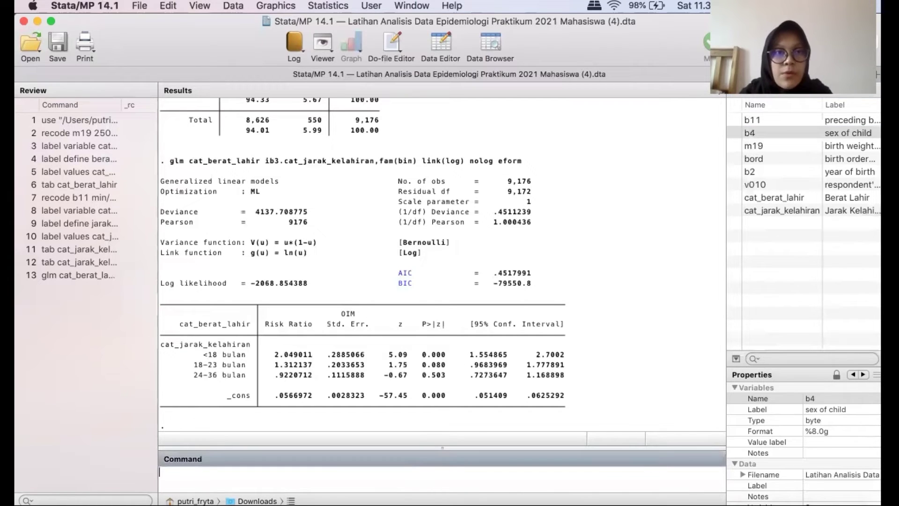
left_click(234, 6)
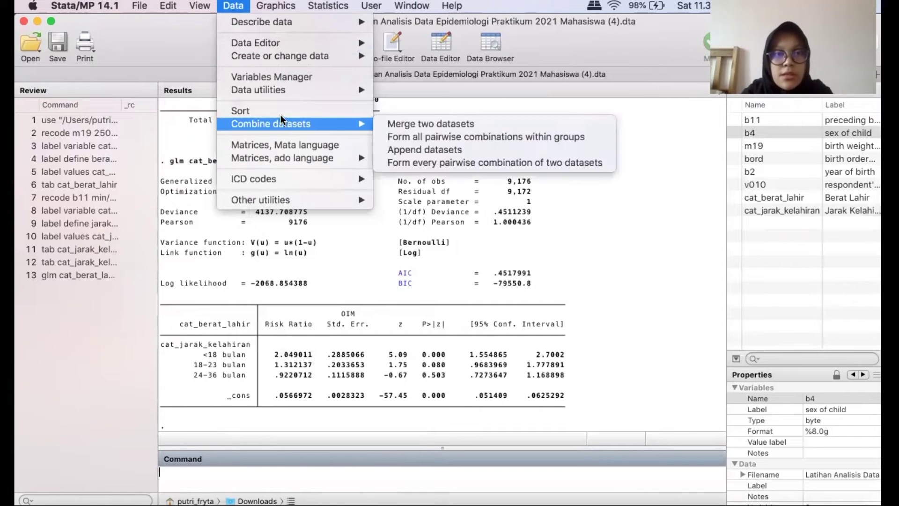
mouse_move(276, 60)
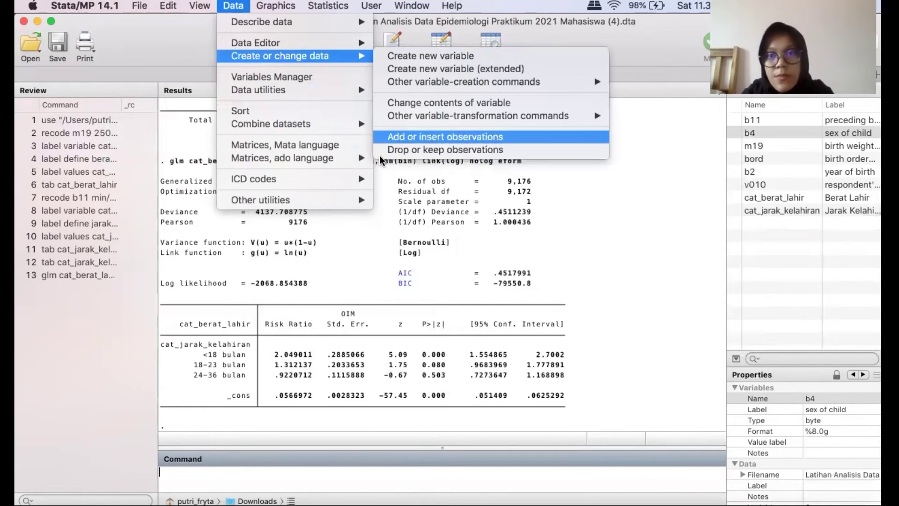
left_click(440, 476)
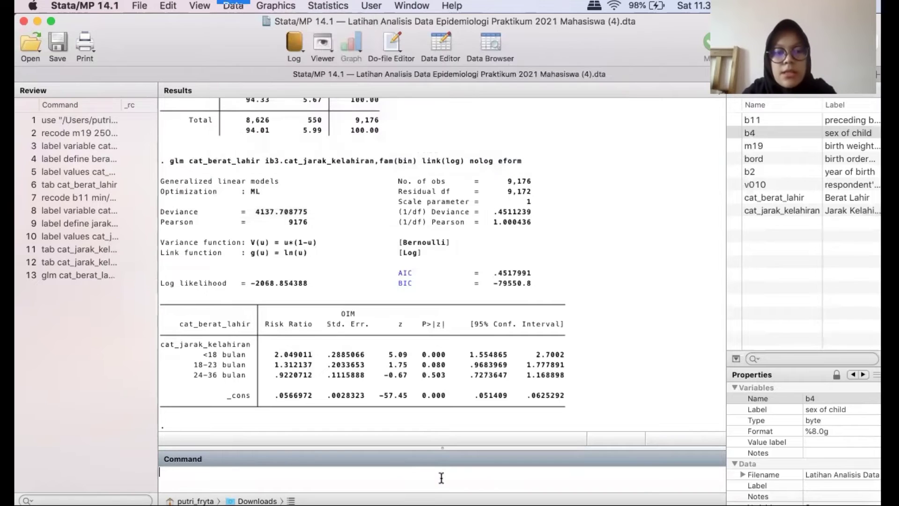
- Generate a new variable jenis_kelamin equal to b4
type("gen")
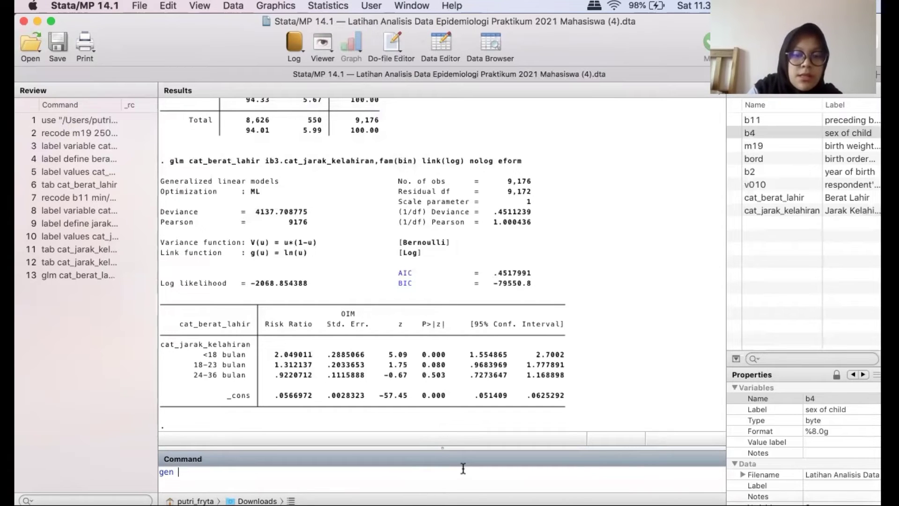
type(" jenis_kela")
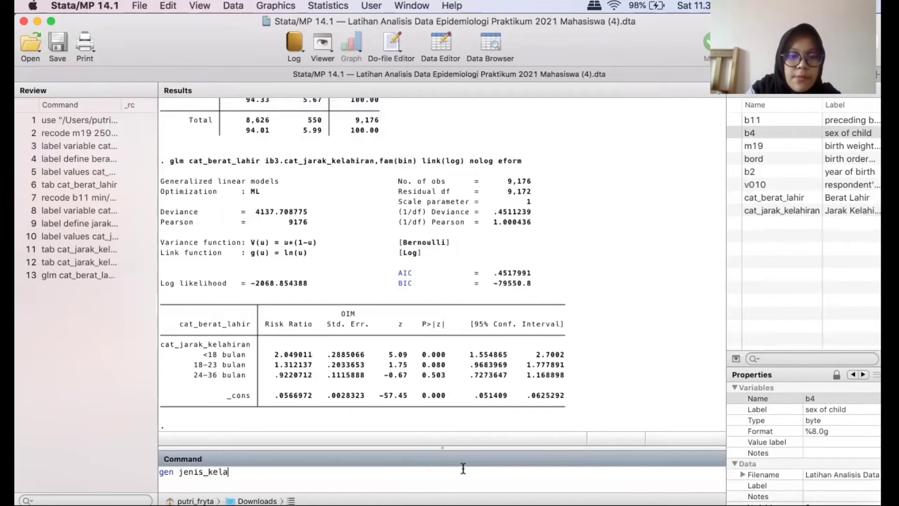
type("min=")
left_click(733, 133)
key("Return")
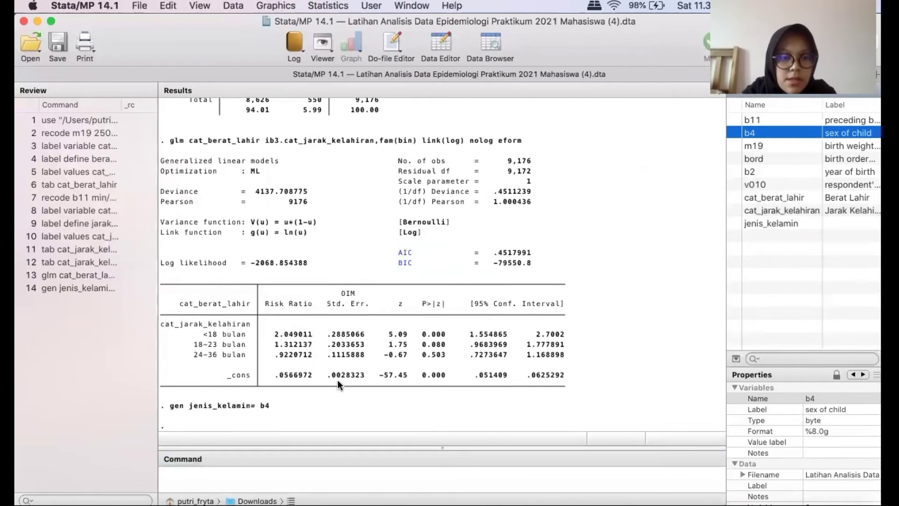
- Define the value label jenis_kelamin with 1 as "laki-laki" and 2 as "perempuan"
left_click(339, 467)
type("lab")
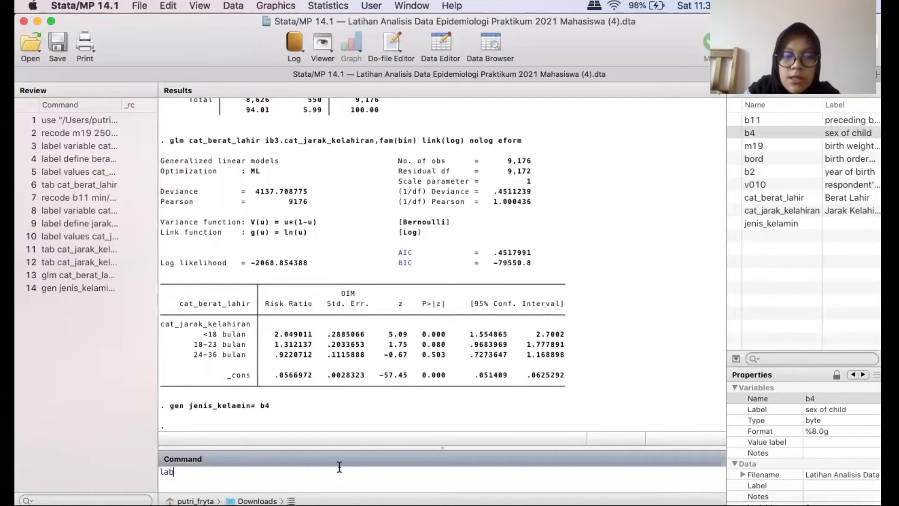
type(" d")
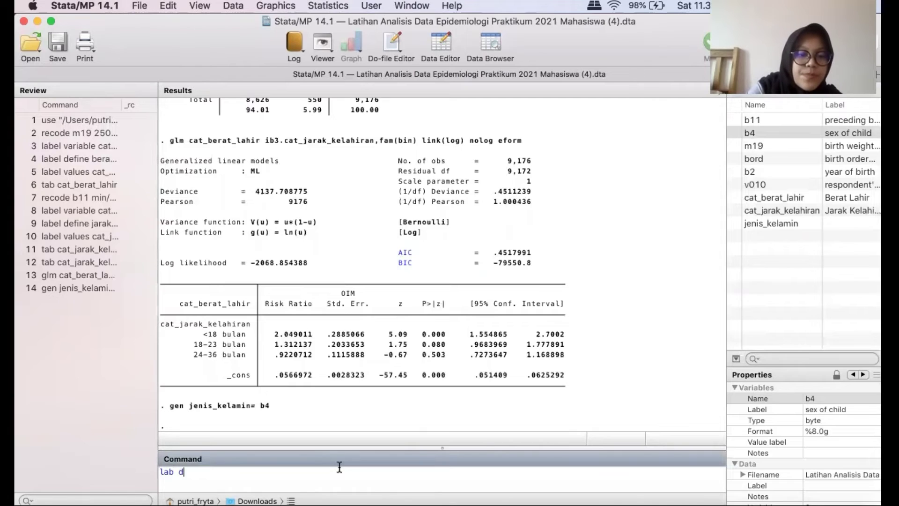
type("ef")
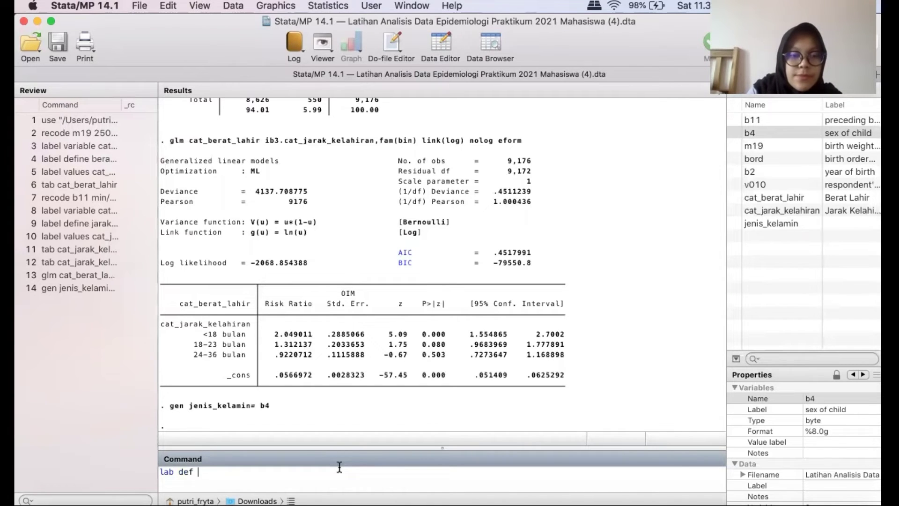
left_click(735, 223)
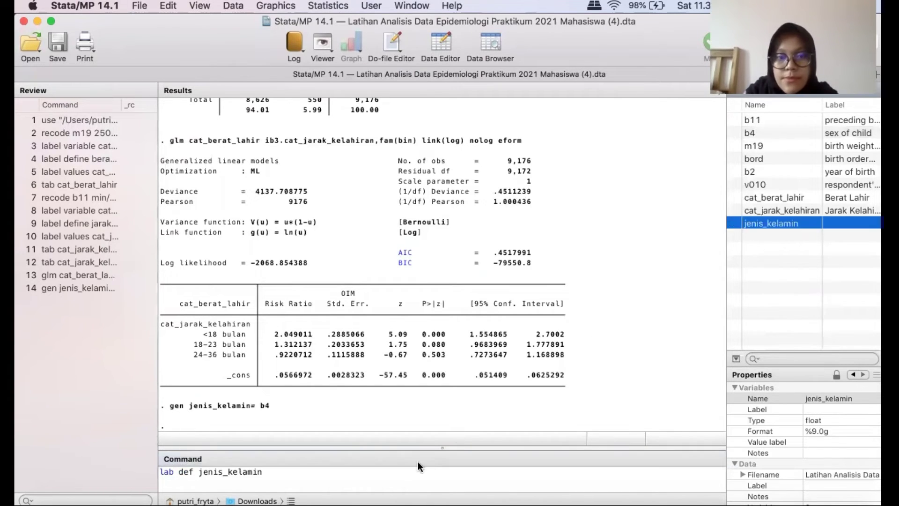
left_click(400, 472)
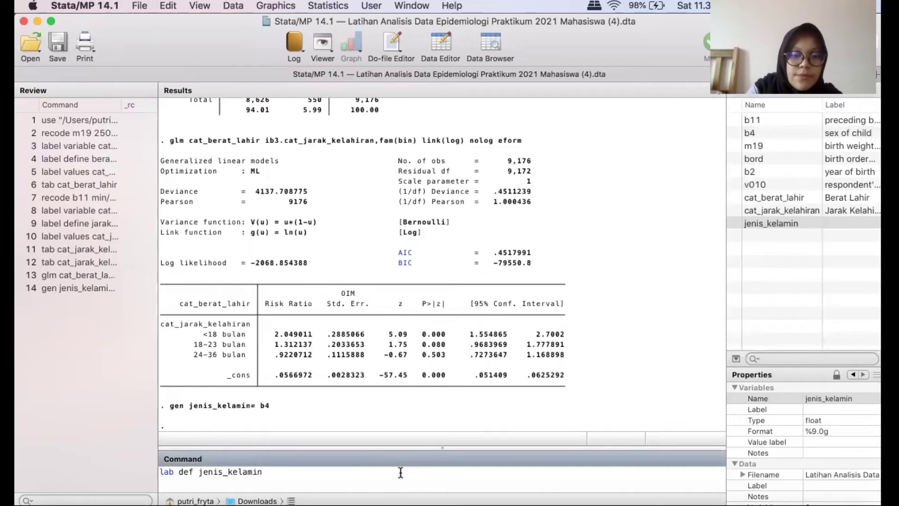
type("1 ")
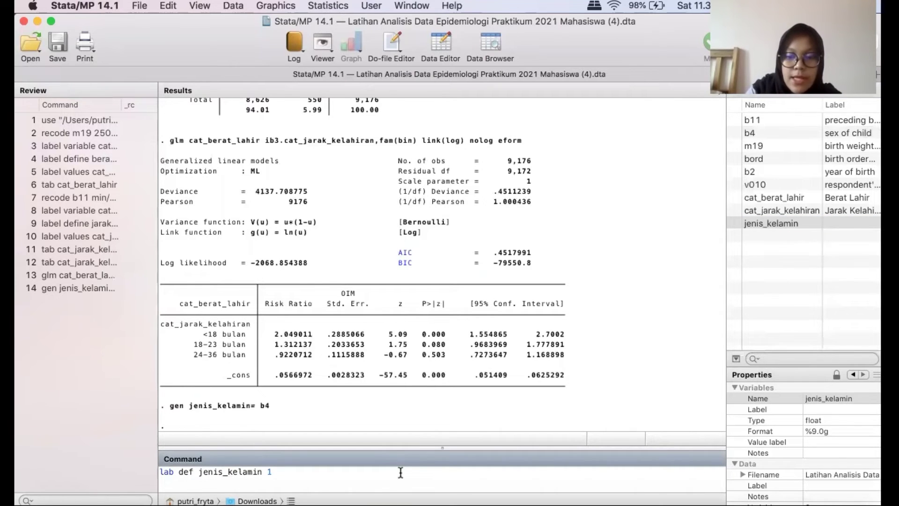
type("\"la")
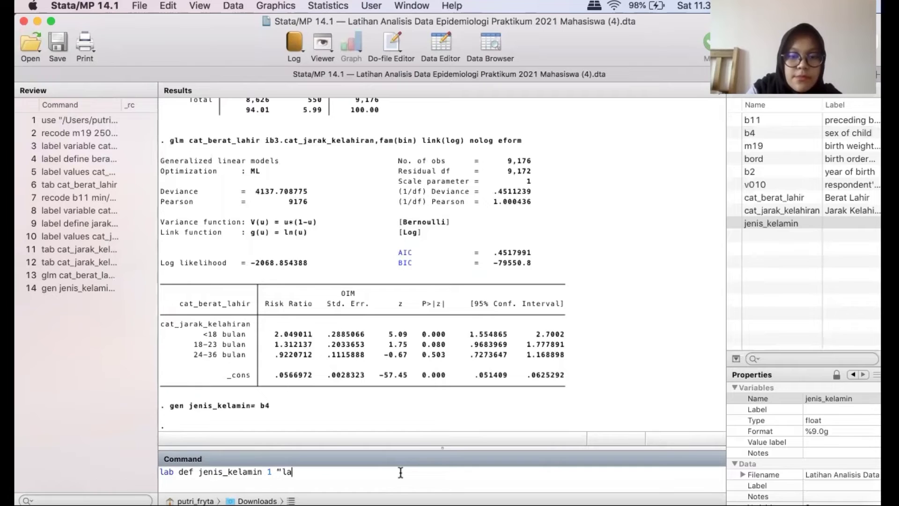
type("ki-laki\" 2 \"perempuan")
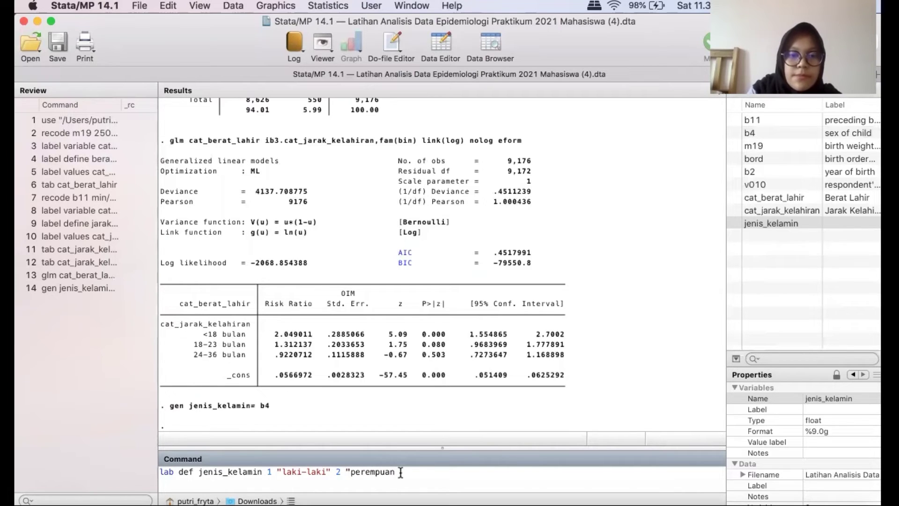
type("\"")
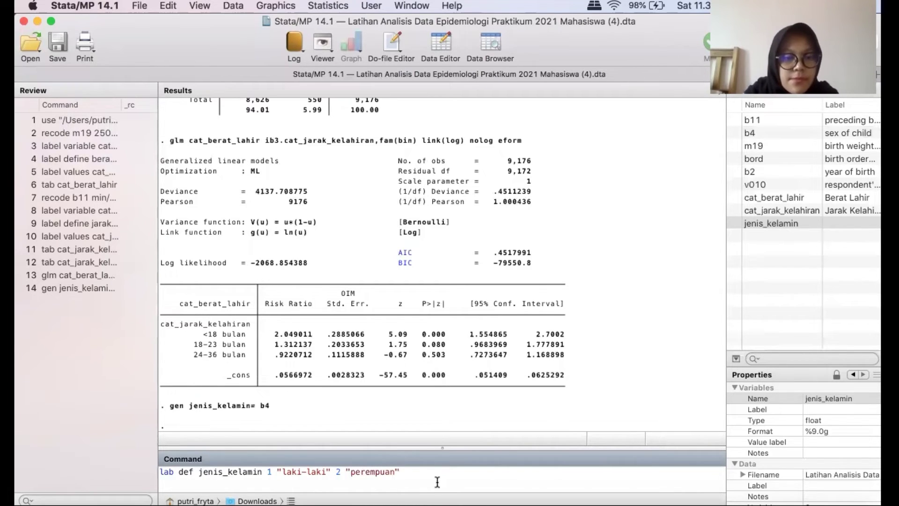
key("Return")
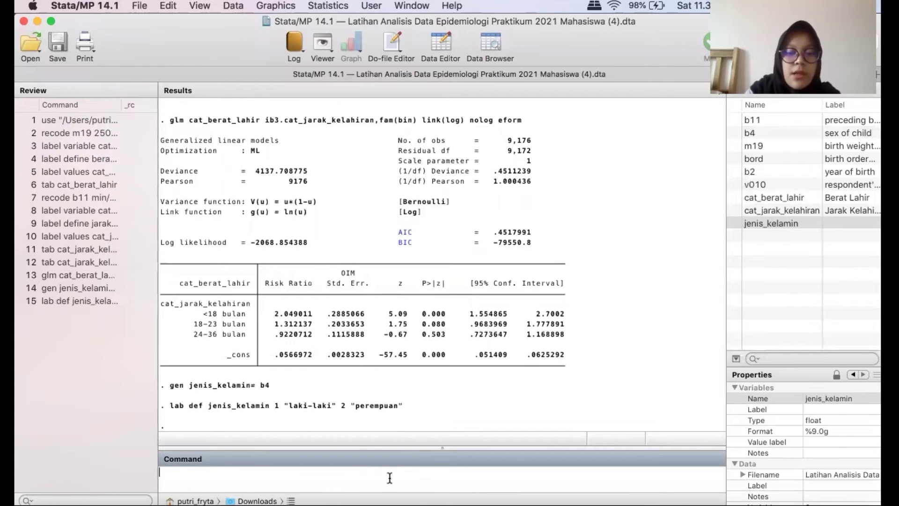
- Assign the value label jenis_kelamin to the variable jenis_kelamin
type("lab val")
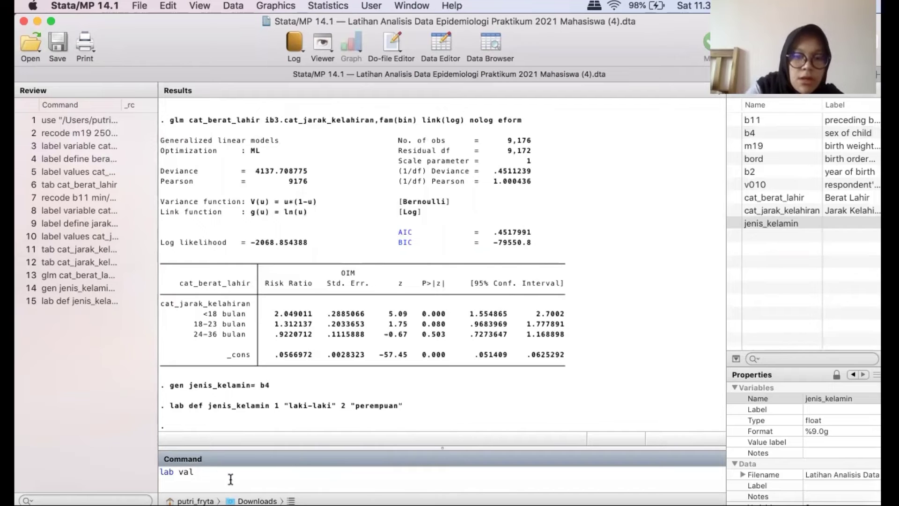
double_click(750, 223)
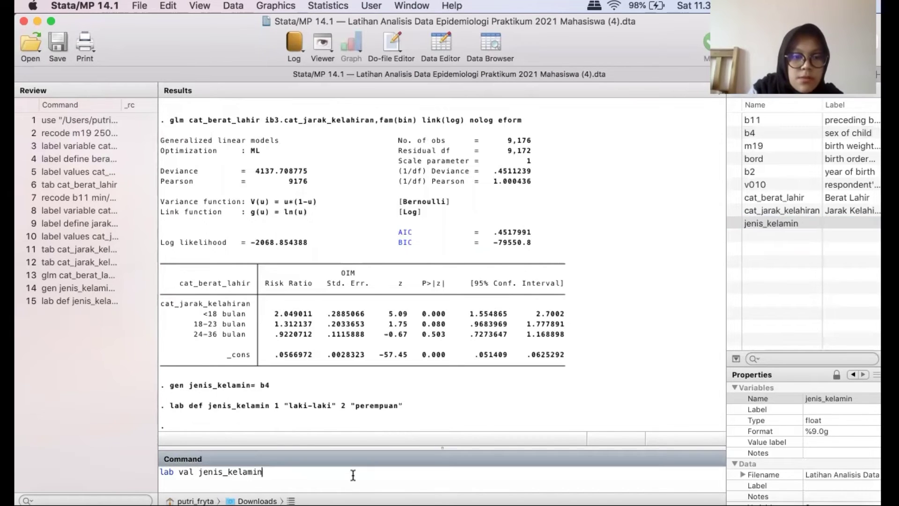
double_click(735, 223)
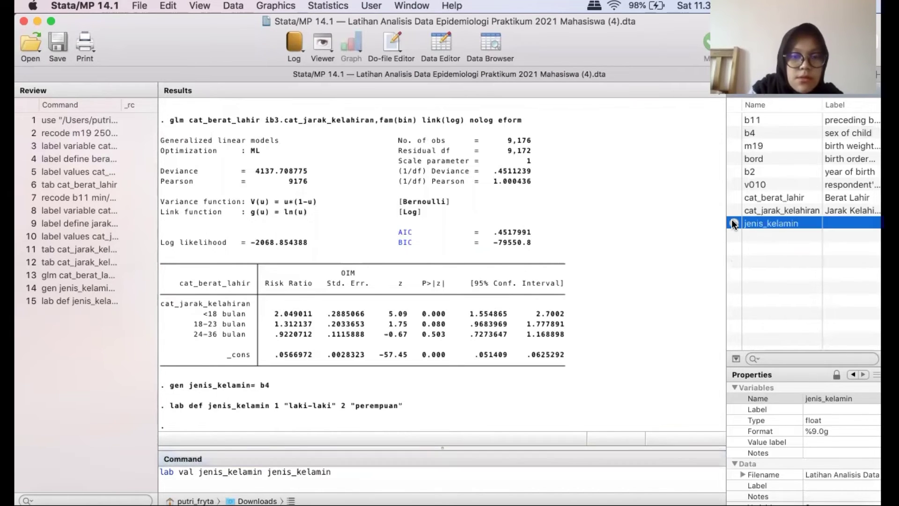
key("Return")
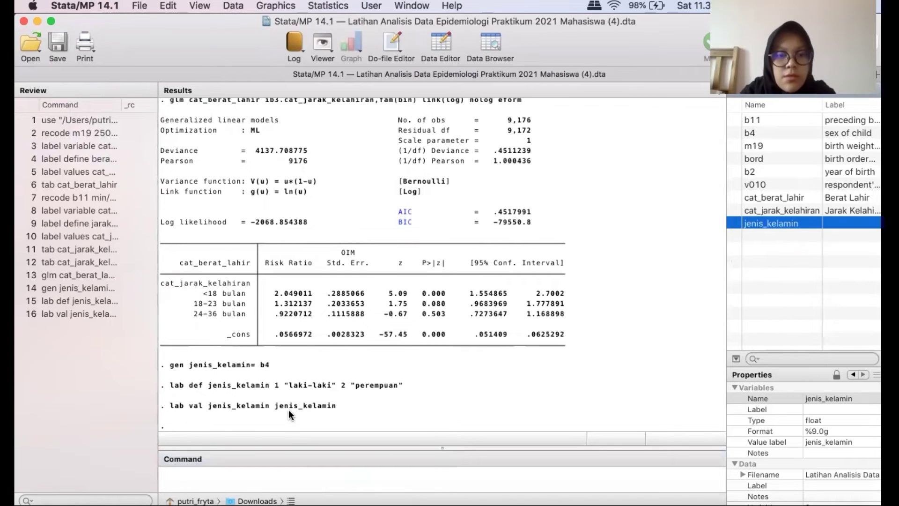
left_click(288, 410)
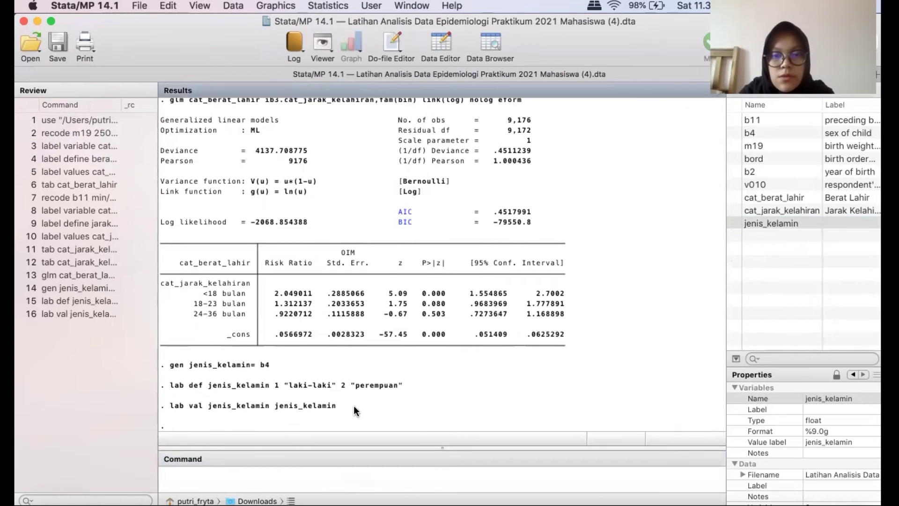
- Give the variable jenis_kelamin the variable label "Jenis Kelamin" in the Data Editor
left_click(442, 43)
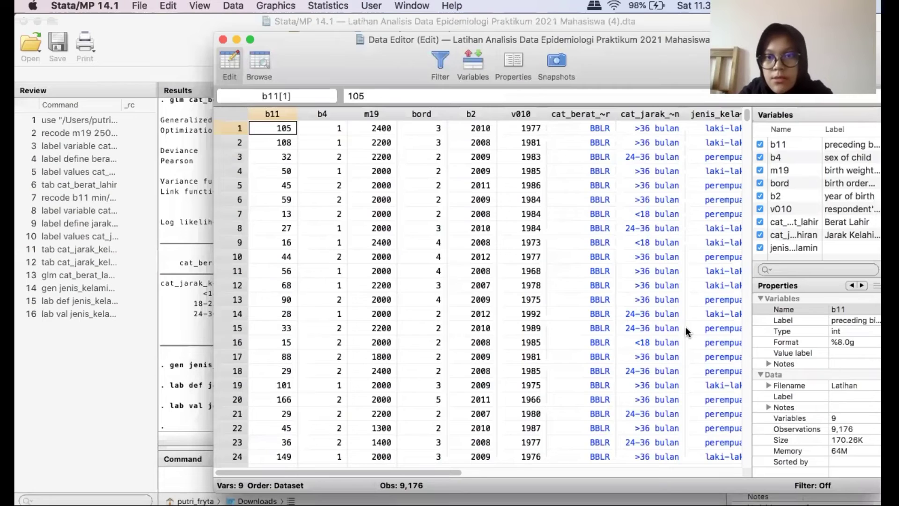
scroll(685, 327, "right", 10)
left_click(785, 247)
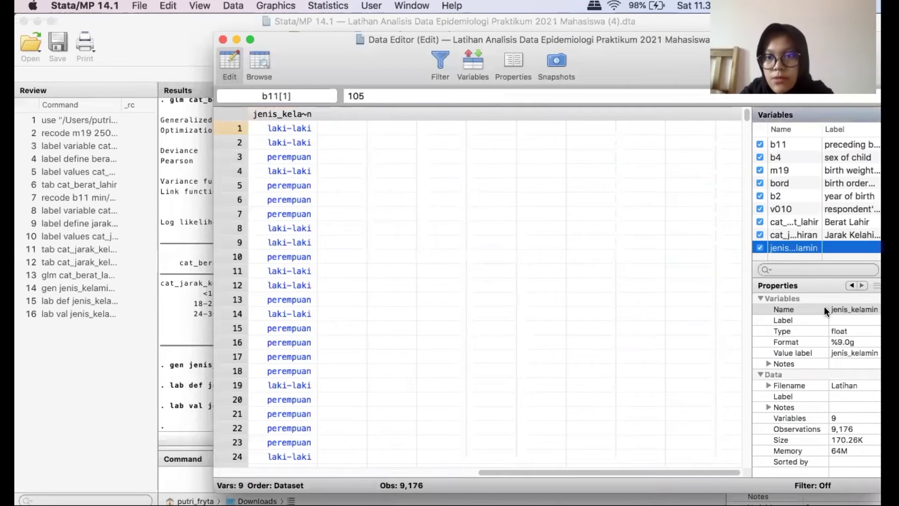
left_click(834, 320)
left_click(834, 320)
type("Jen")
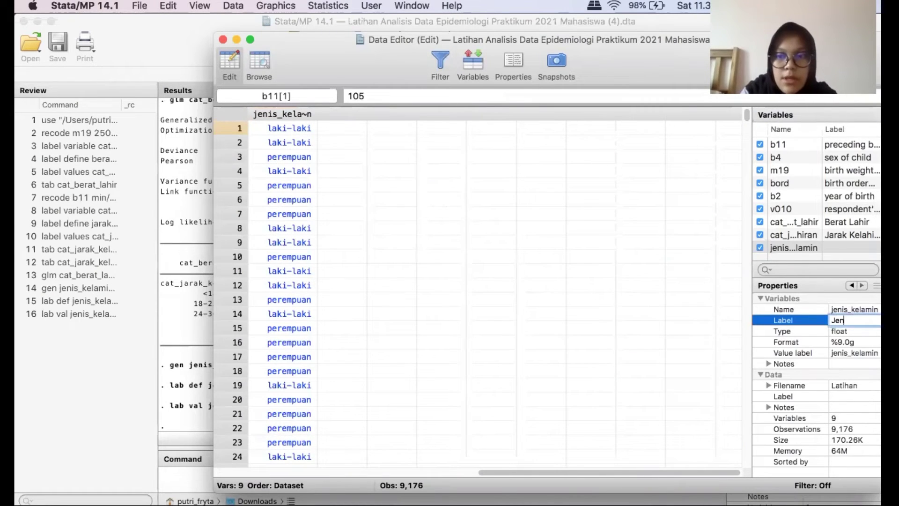
type("is Kelamin")
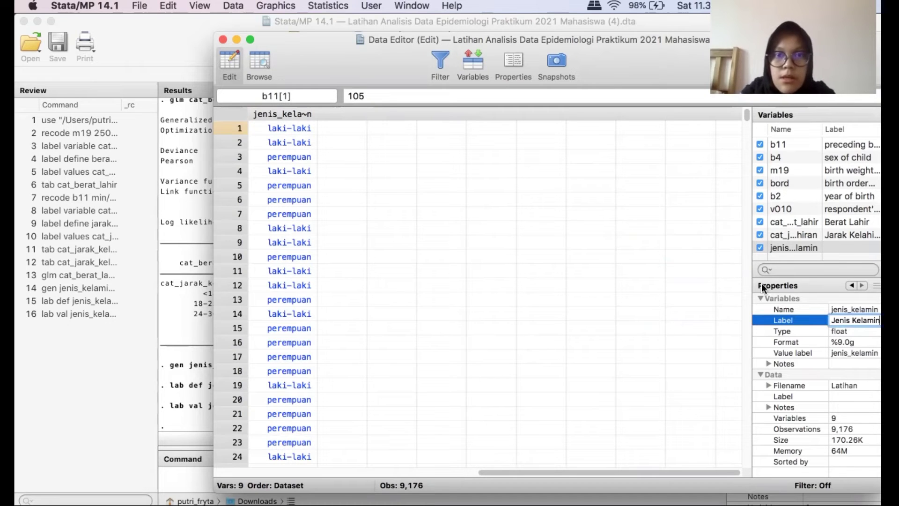
left_click(650, 229)
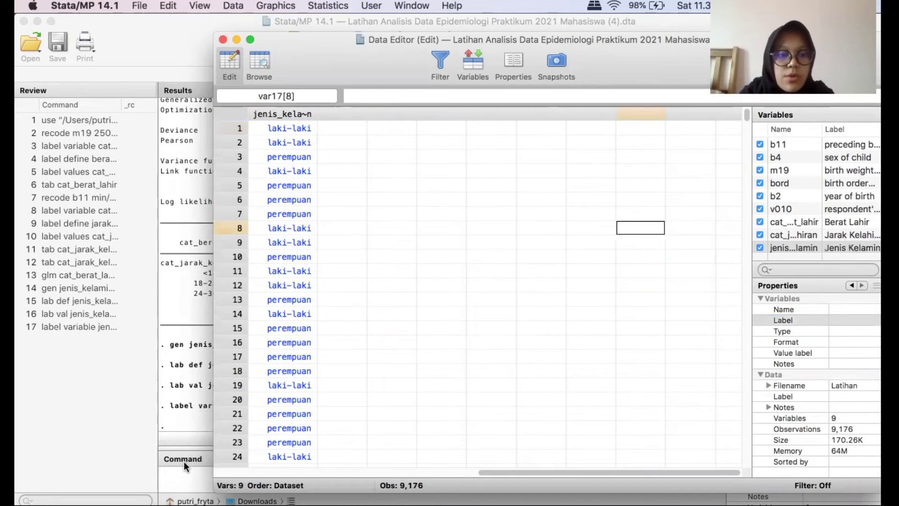
- Tabulate the frequencies of jenis_kelamin in the main Stata window and highlight the resulting table
left_click(184, 465)
type("tab")
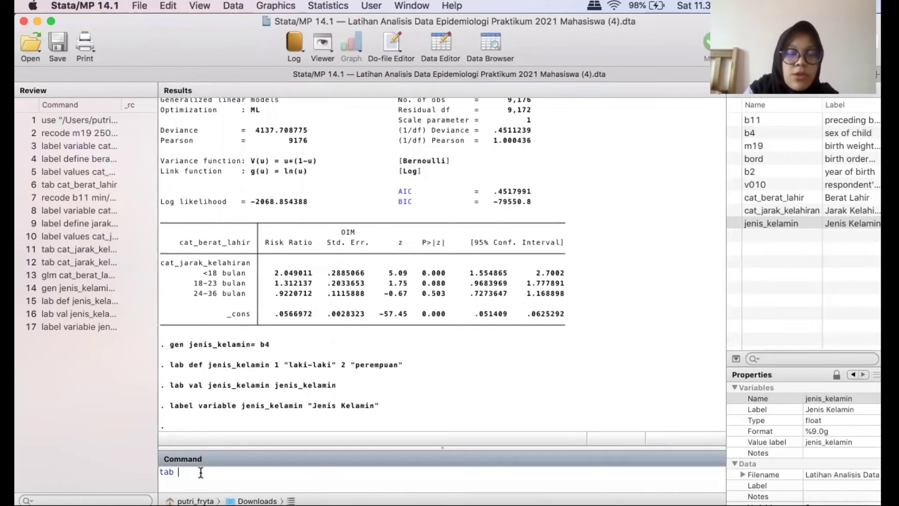
double_click(734, 224)
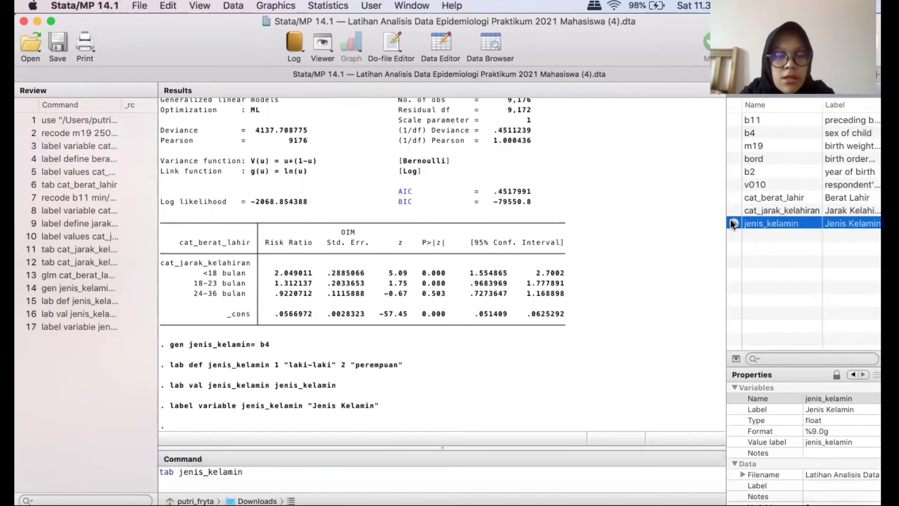
key("Return")
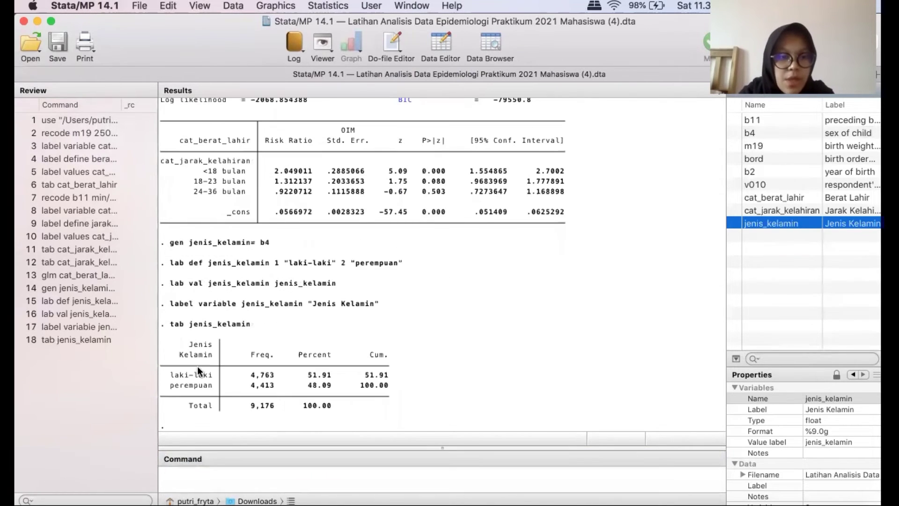
left_click_drag(176, 351, 361, 416)
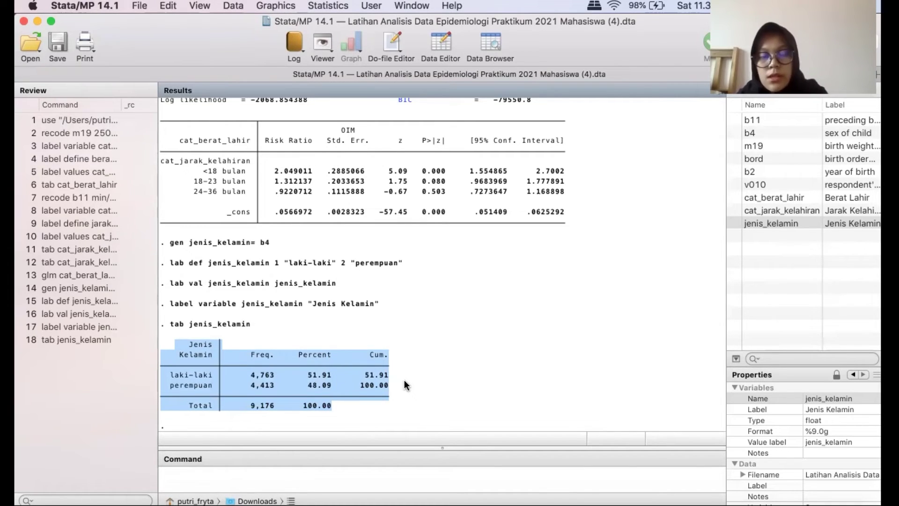
left_click(426, 483)
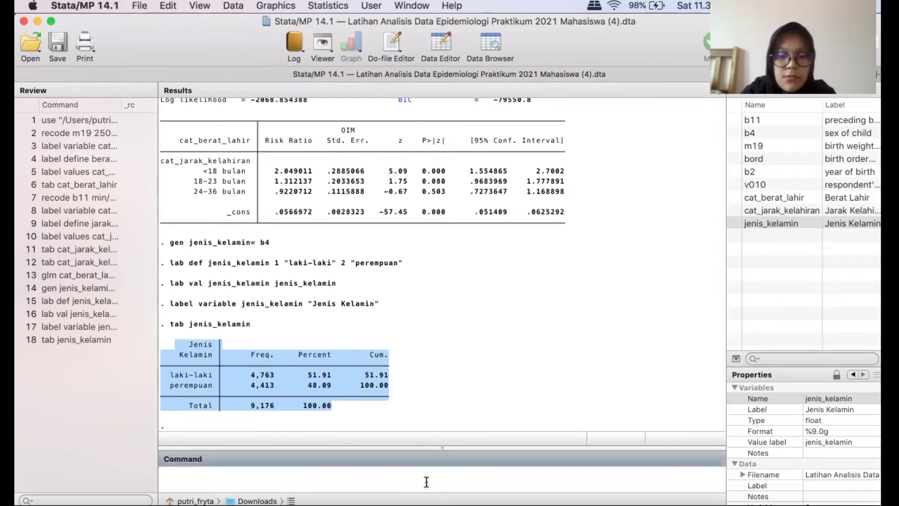
- Begin a stratified Stata command with the prefix "by jenis_kelamin, sort:"
left_click(473, 338)
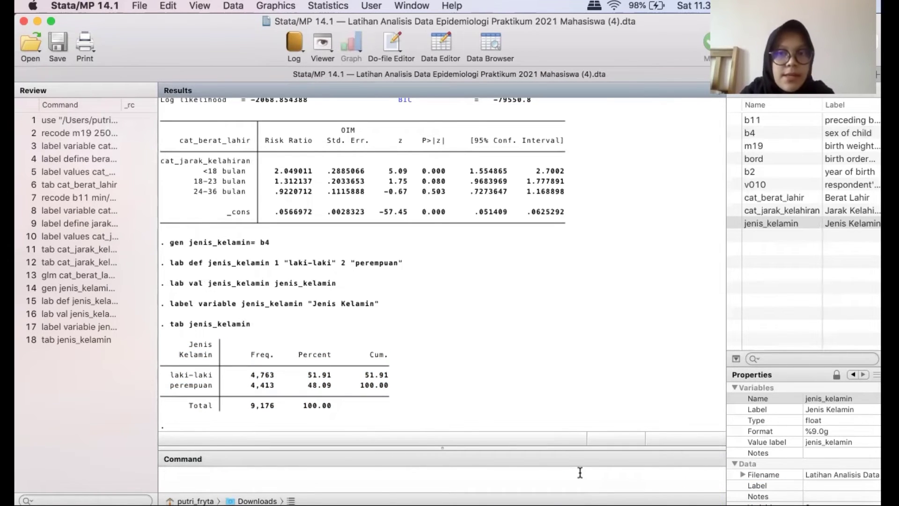
left_click(579, 472)
type("by")
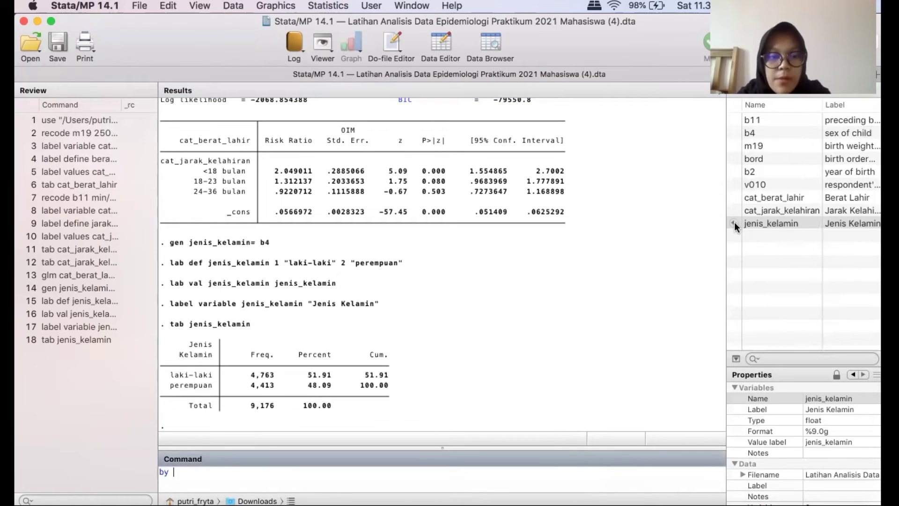
double_click(749, 224)
left_click(290, 474)
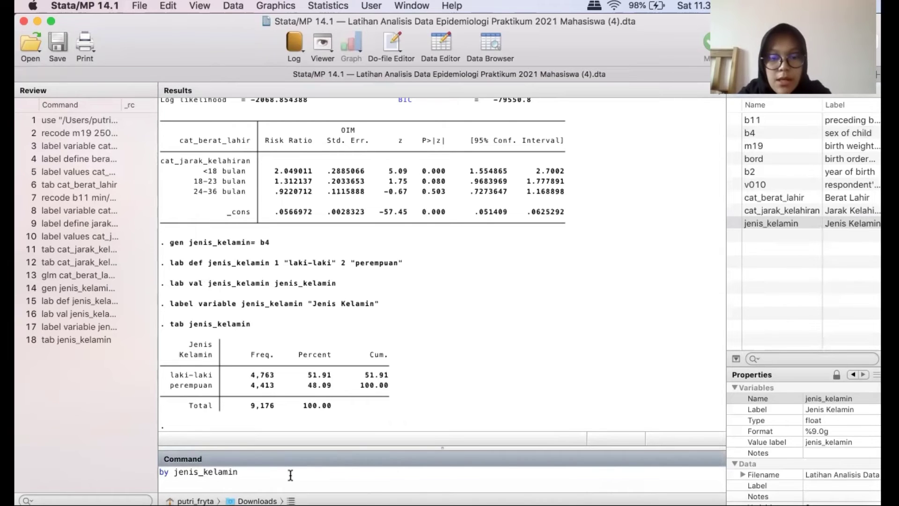
type(", s")
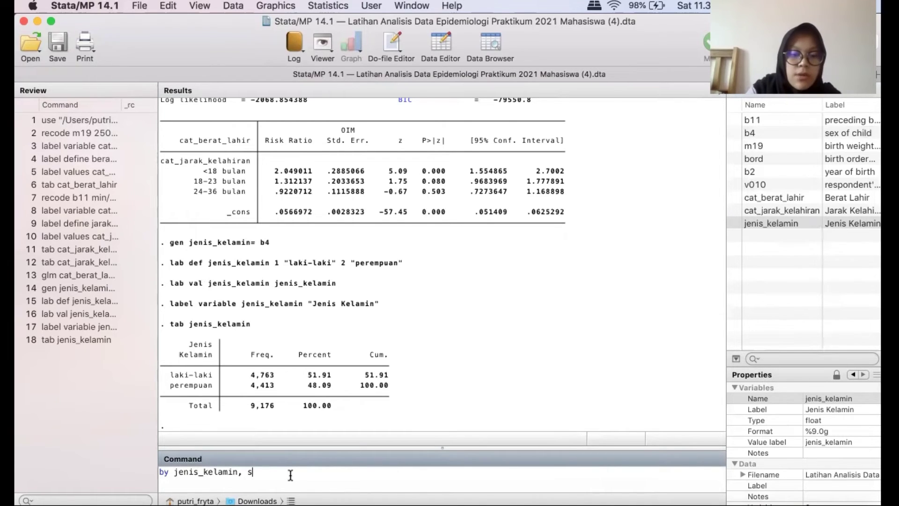
type("ort")
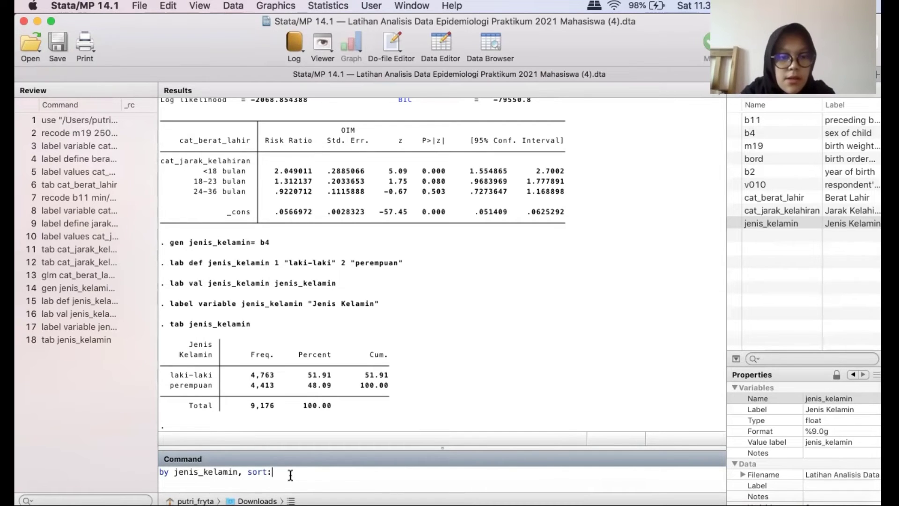
type(":")
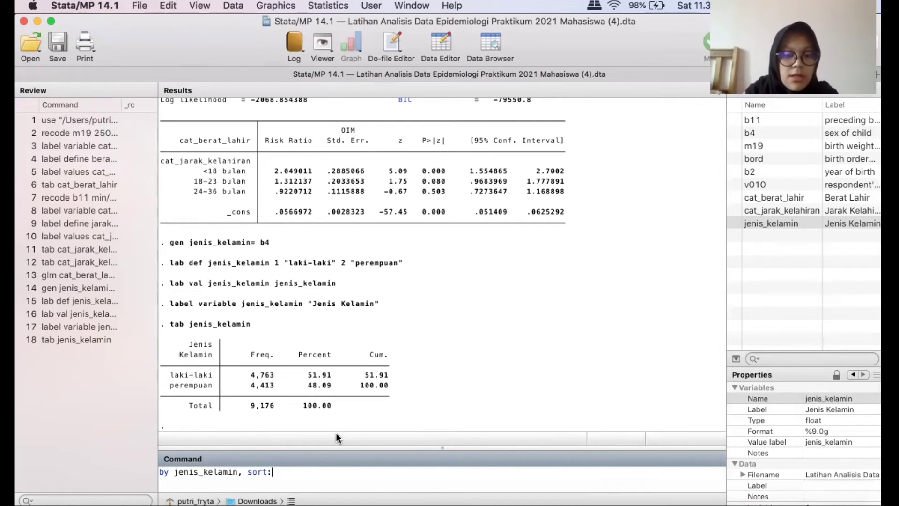
- Complete the stratified command as a cross-tabulation of cat_jarak_kelahiran against cat_berat_lahir with row percentages, and run it
type(" tab")
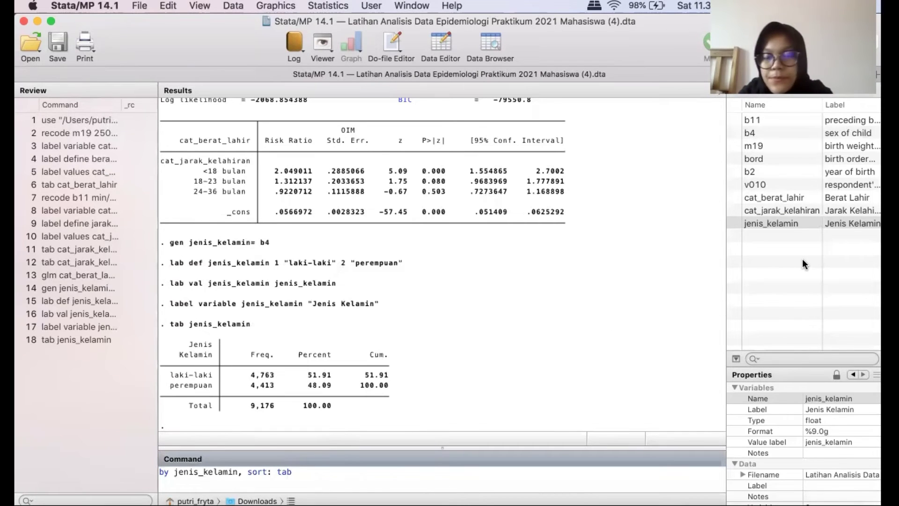
double_click(733, 210)
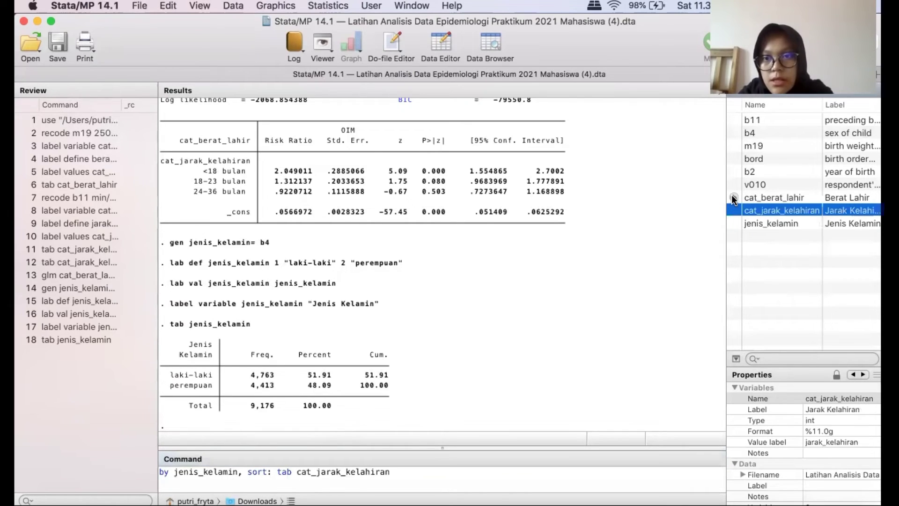
double_click(734, 197)
left_click(482, 472)
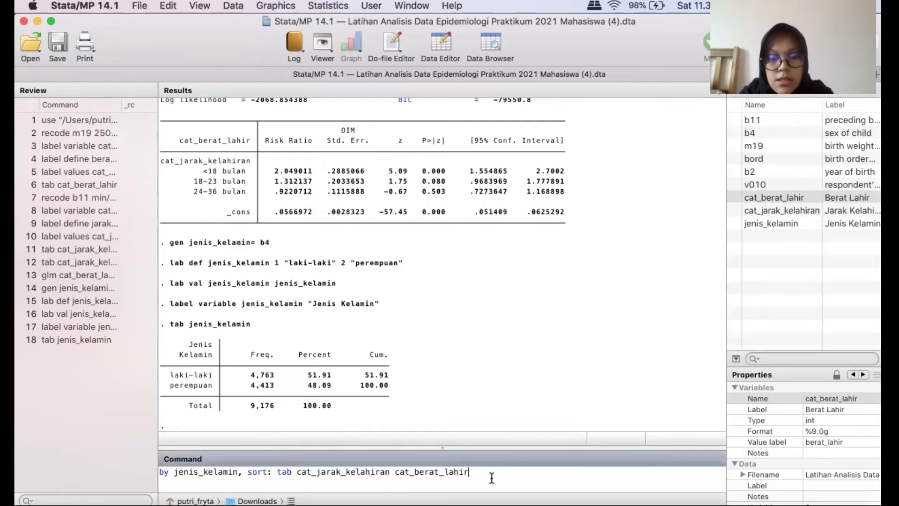
type(", r")
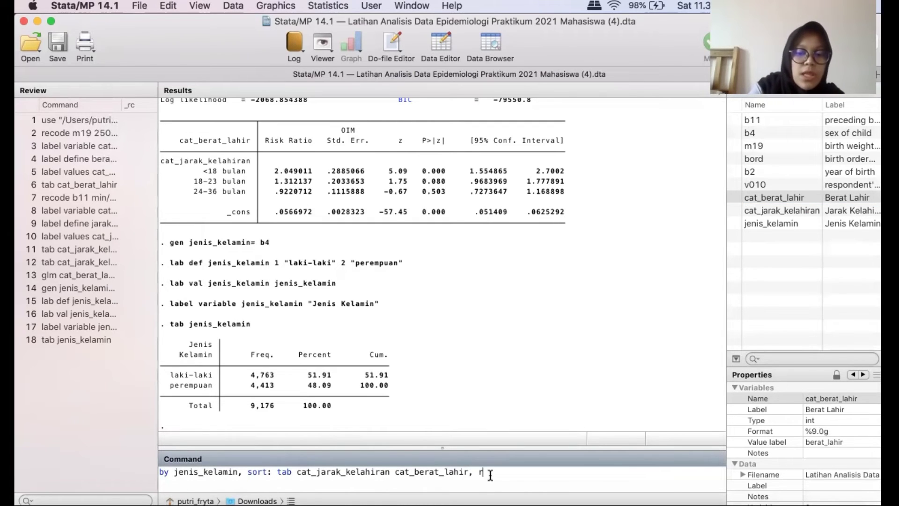
type("ow")
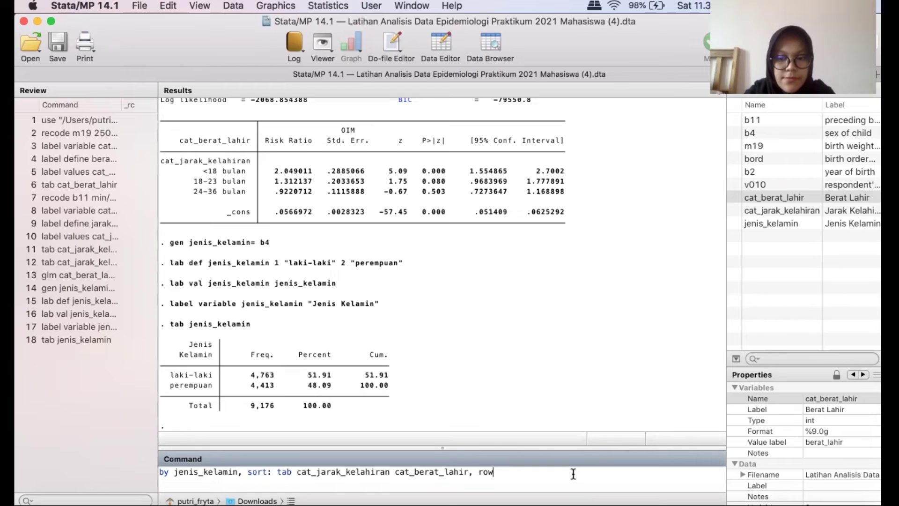
key("Return")
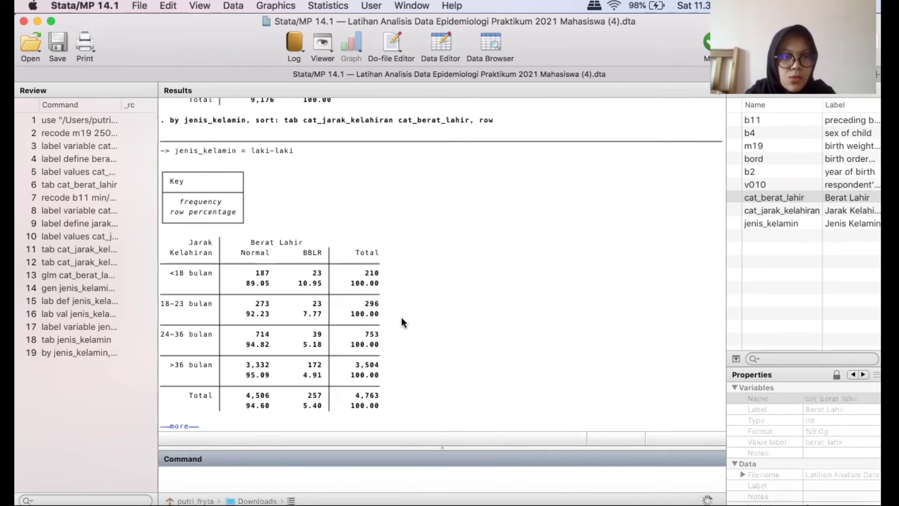
- Review the birth interval by birth weight cross-tabulations for the laki-laki and perempuan strata
scroll(402, 318, "up", 5)
scroll(401, 317, "up", 3)
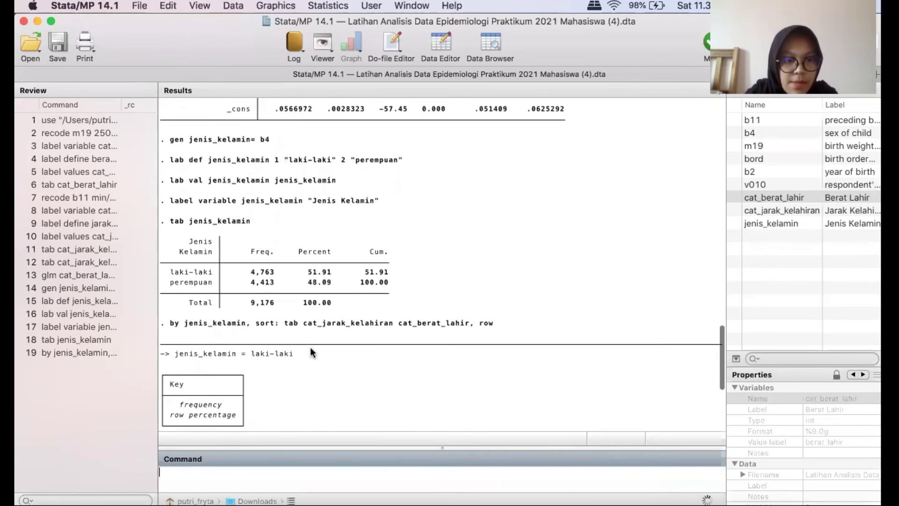
scroll(310, 351, "down", 4)
scroll(339, 330, "down", 15)
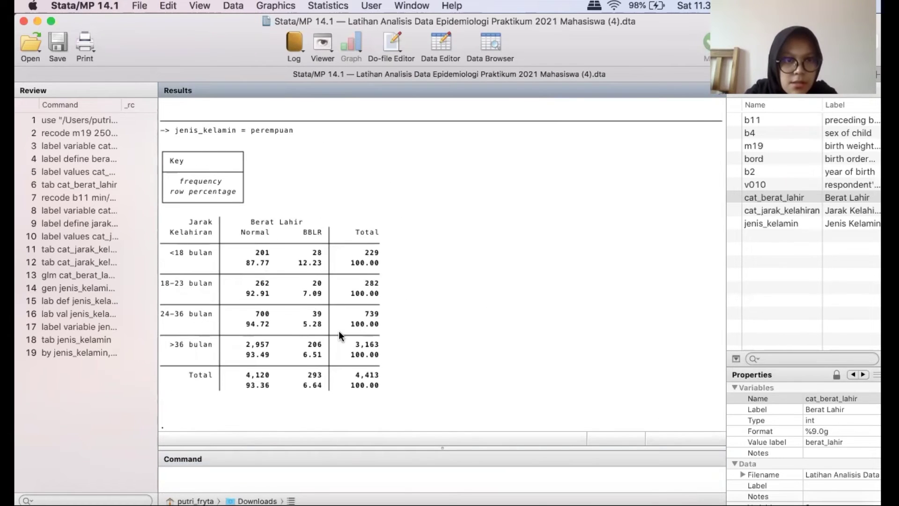
scroll(339, 330, "up", 1)
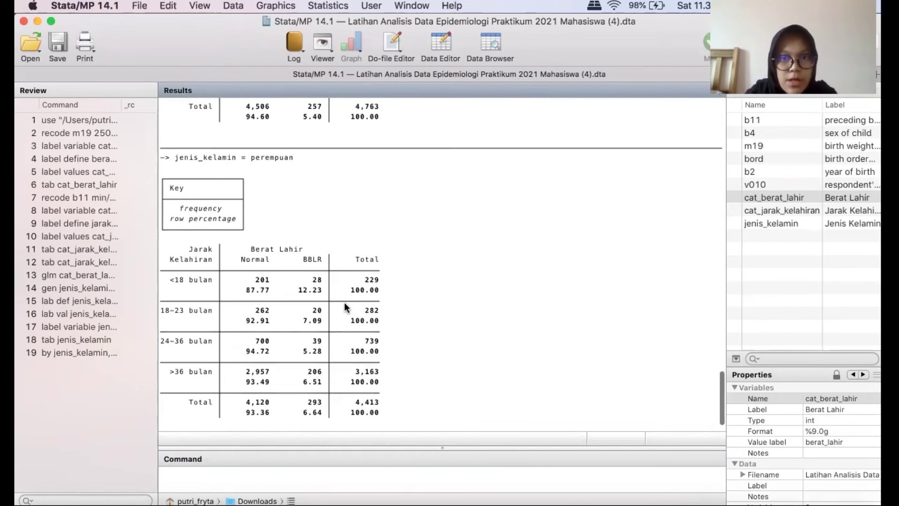
scroll(345, 302, "down", 2)
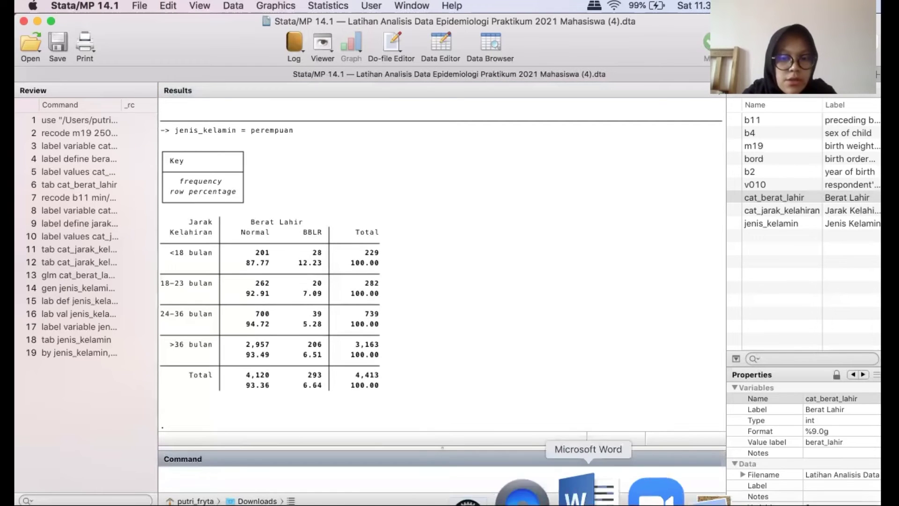
- Switch to Word to check the required association measure, highlight "Asosiasi yang digunakan adalah RR.", and return to Stata
left_click(585, 491)
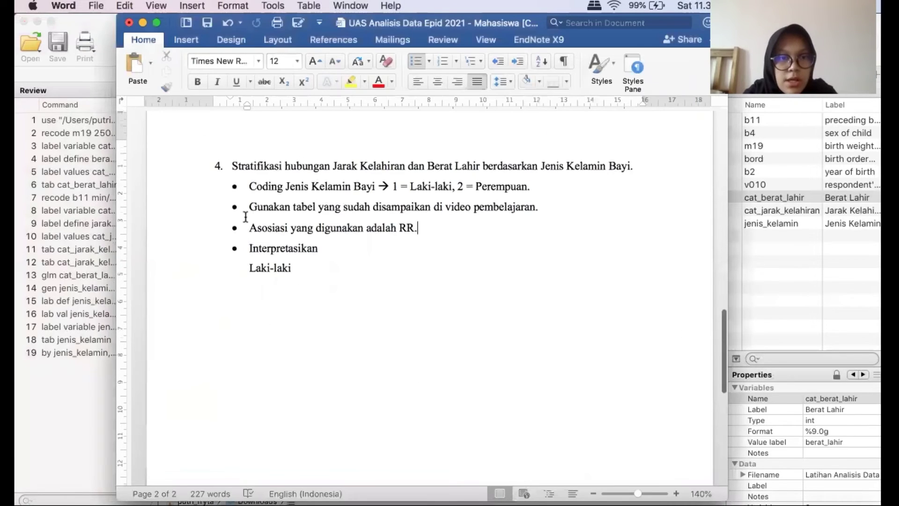
left_click_drag(247, 227, 433, 225)
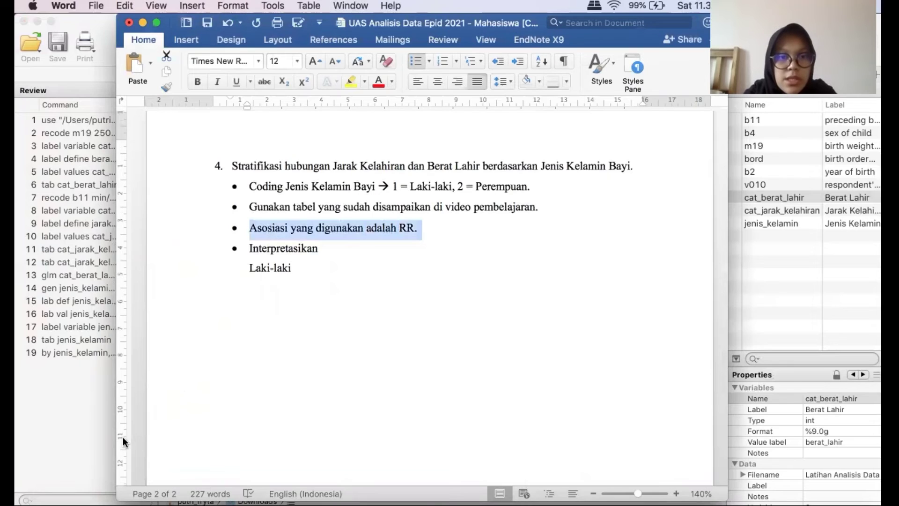
left_click(88, 437)
- Recall the stratified cross-tabulation command and replace its tab command with glm
left_click(283, 468)
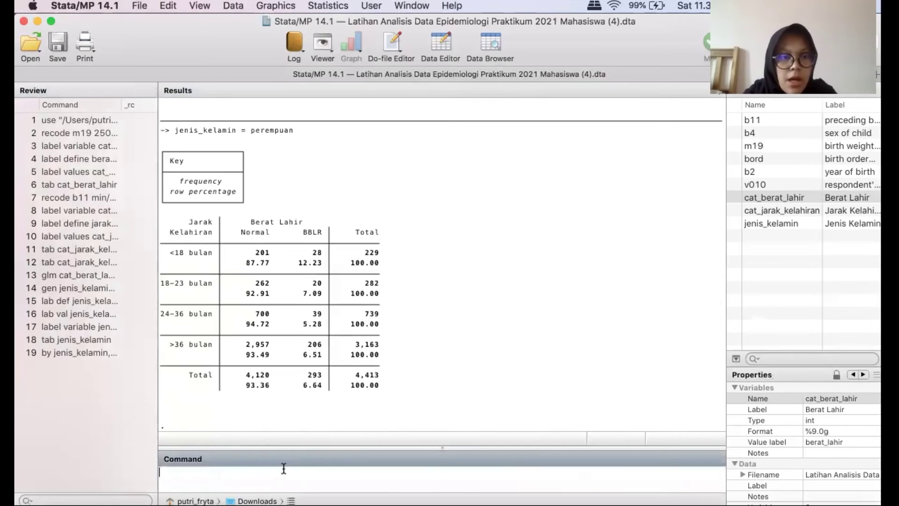
left_click(125, 356)
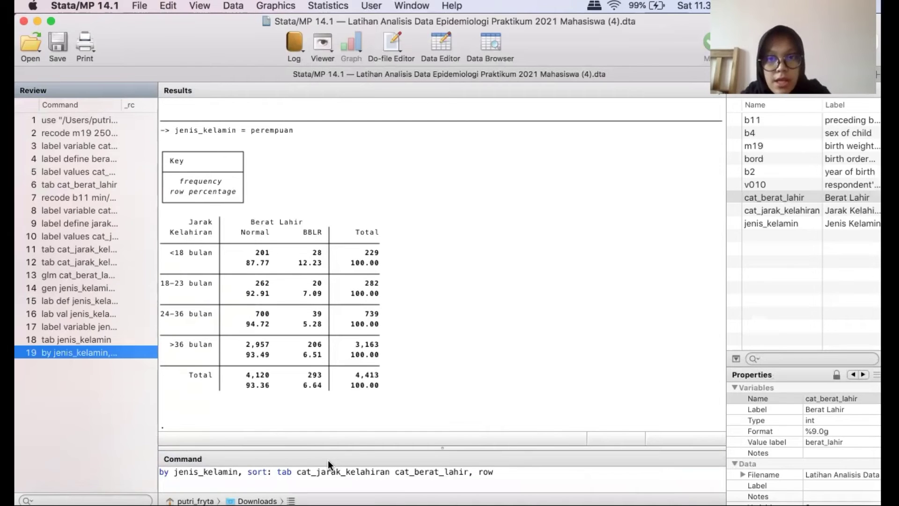
double_click(284, 472)
type("gl")
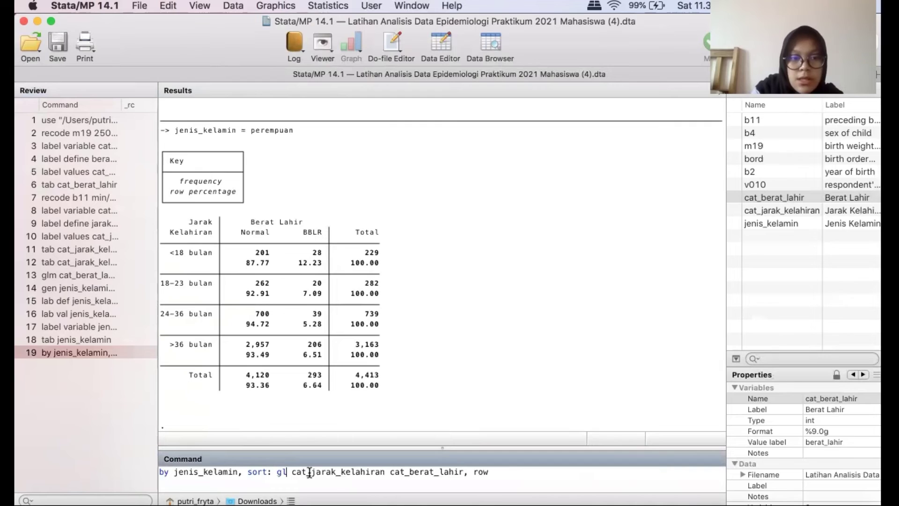
type("m")
- Replace the variables of the stratified glm command with outcome cat_berat_lahir and predictor ib3.cat_jarak_kelahiran
left_click(297, 472)
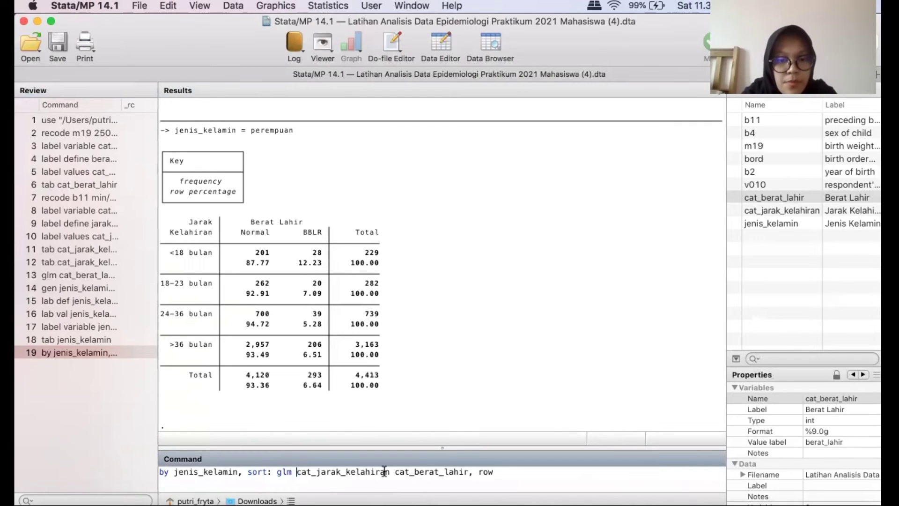
left_click_drag(384, 470, 467, 471)
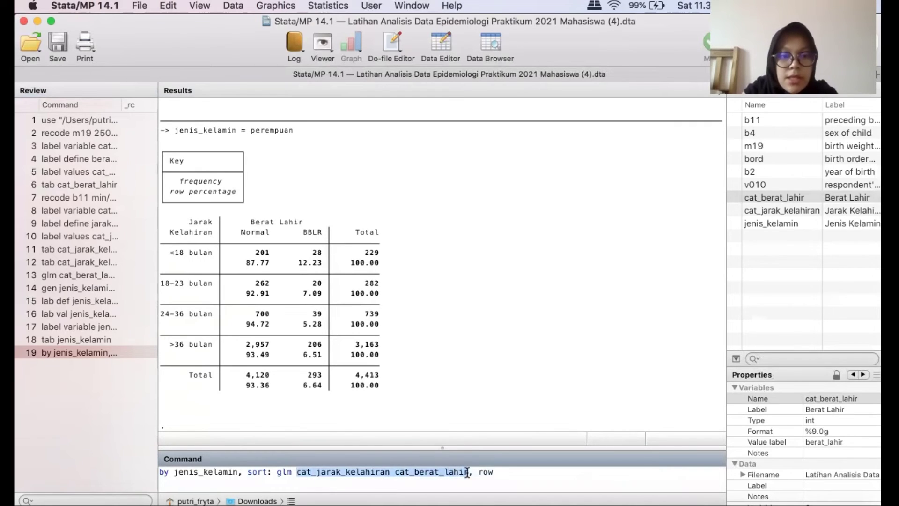
key("BackSpace")
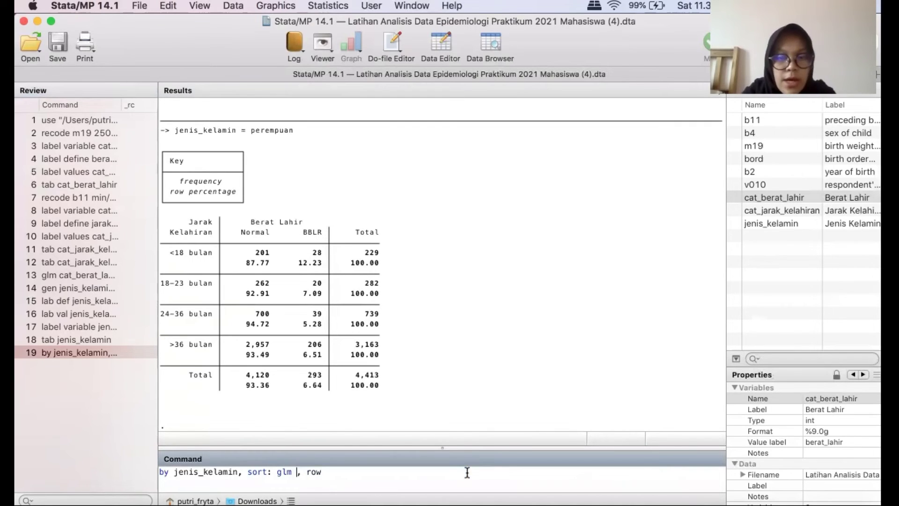
double_click(737, 197)
left_click(370, 472)
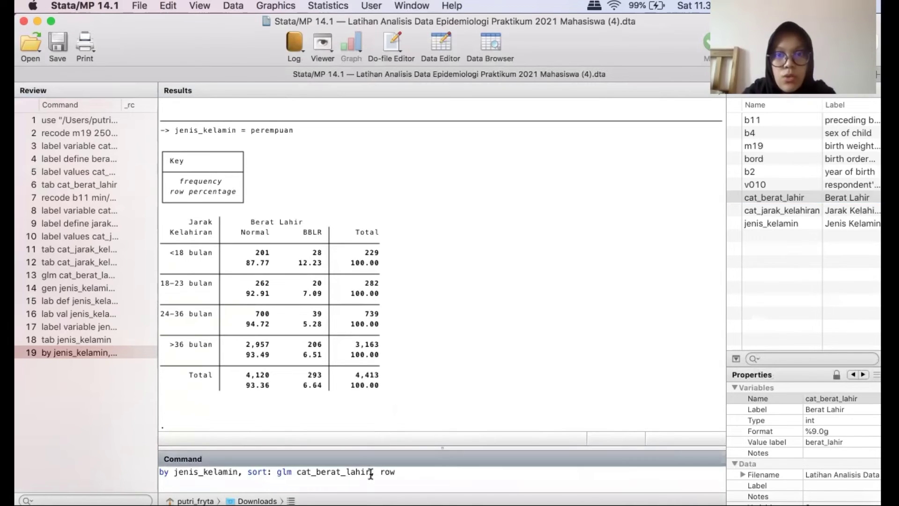
type(",")
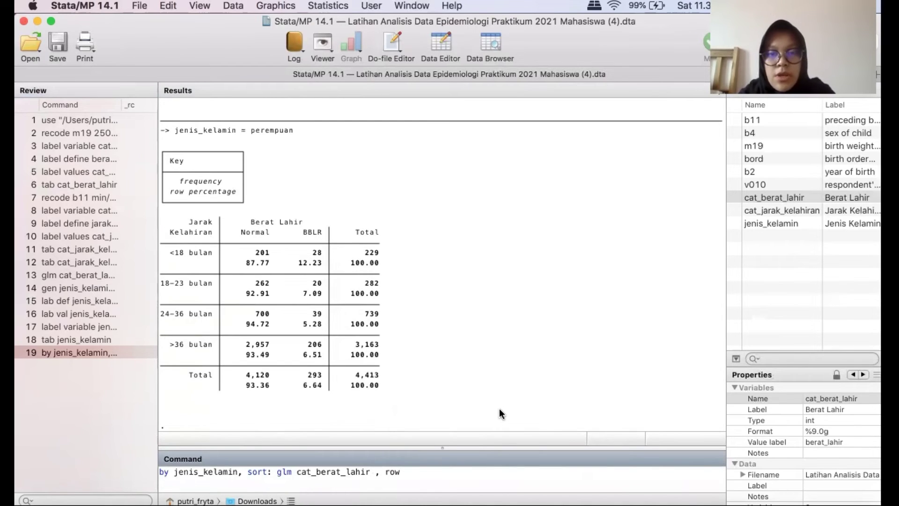
type("ib")
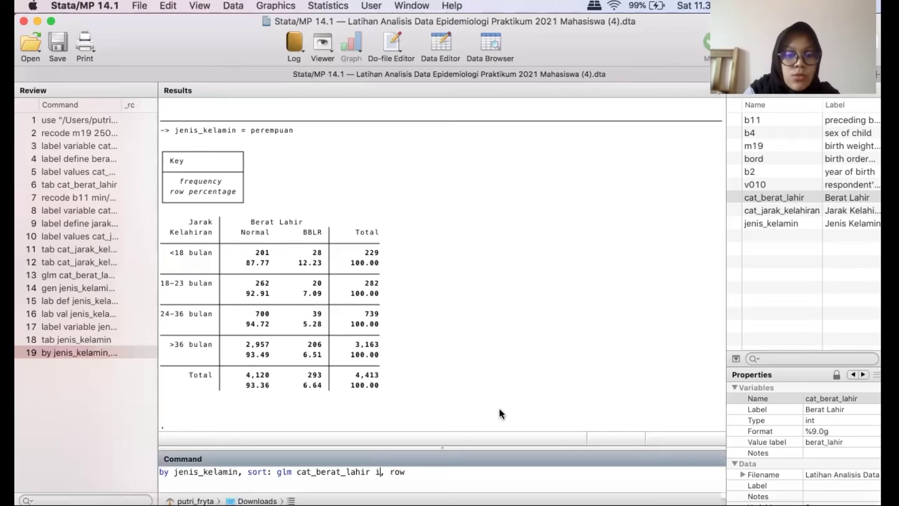
type("3.")
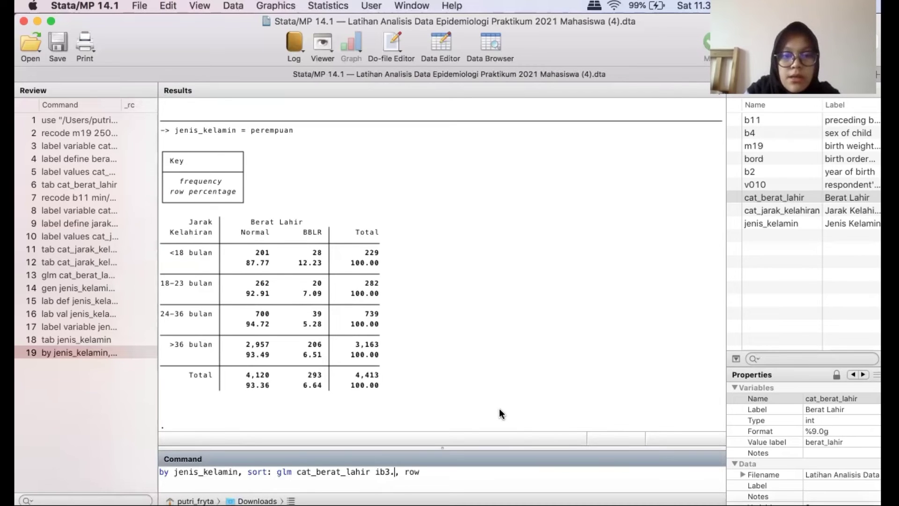
left_click(734, 211)
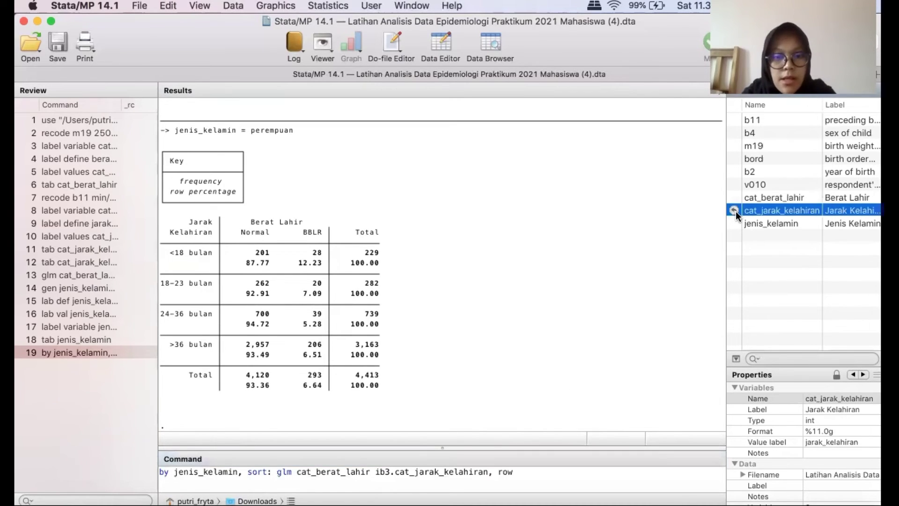
- Replace the row option with "fam(bin) link(log) nolog eform" copied from the STATA note, run the stratified glm, and review both strata
double_click(507, 469)
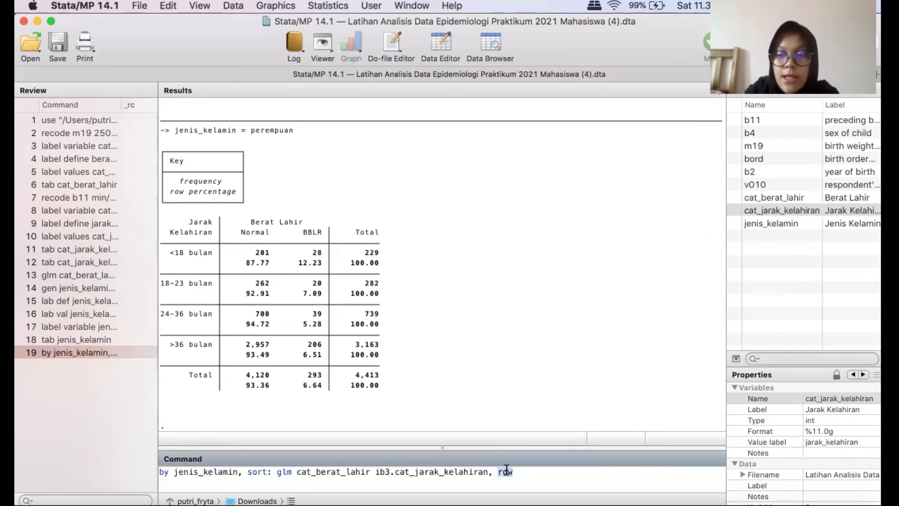
key("BackSpace")
left_click(161, 484)
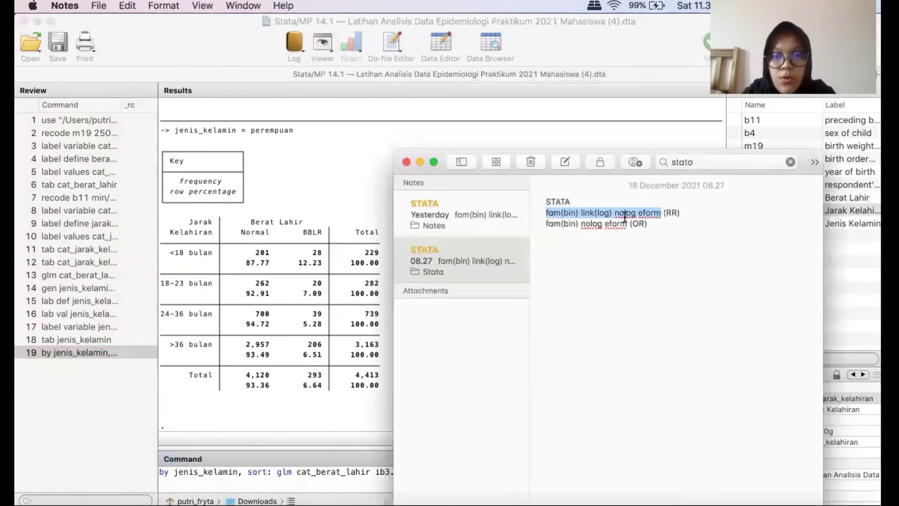
key("super+c")
left_click(298, 472)
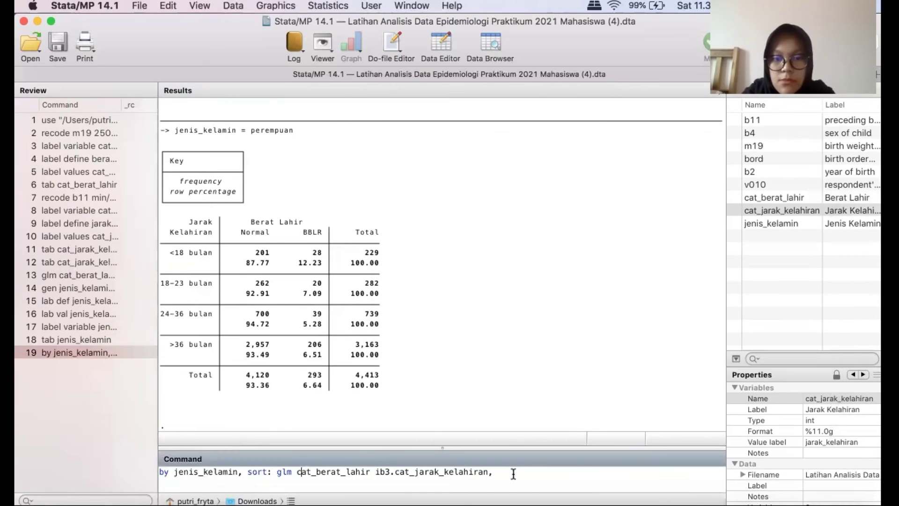
key("super+v")
key("Return")
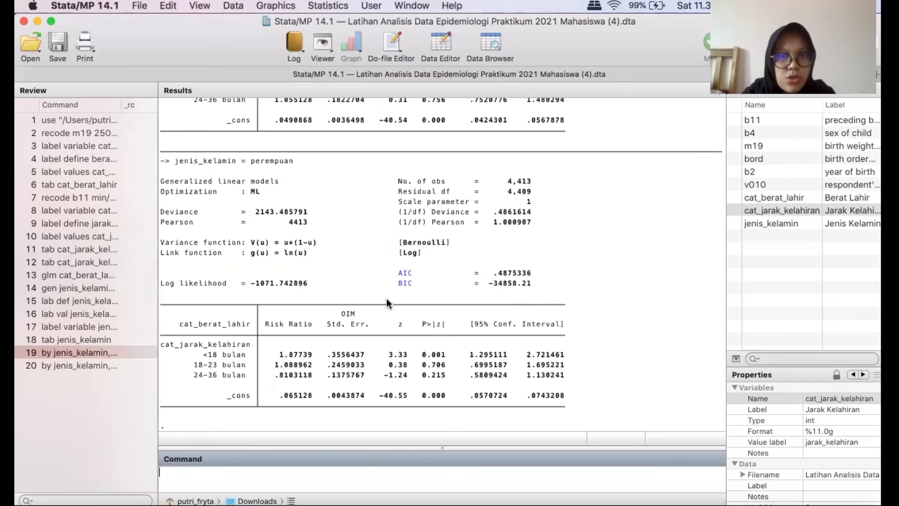
scroll(386, 298, "up", 5)
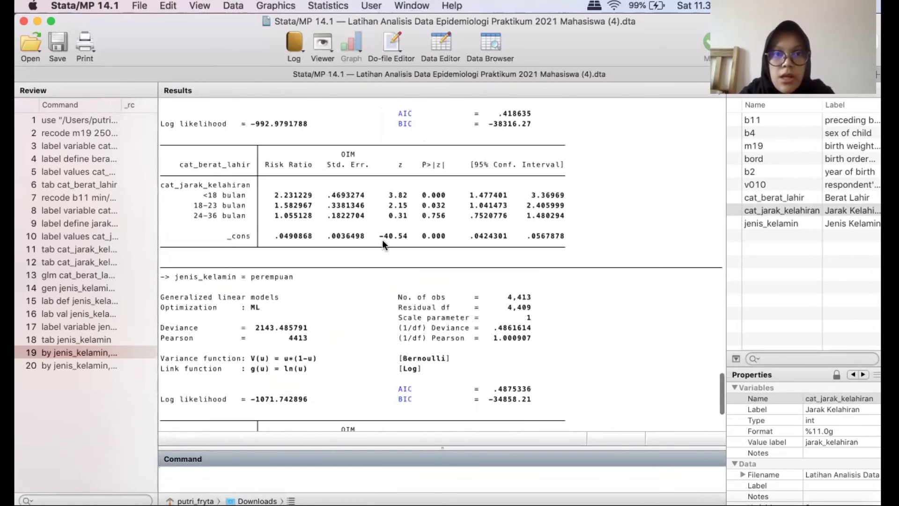
scroll(363, 356, "down", 5)
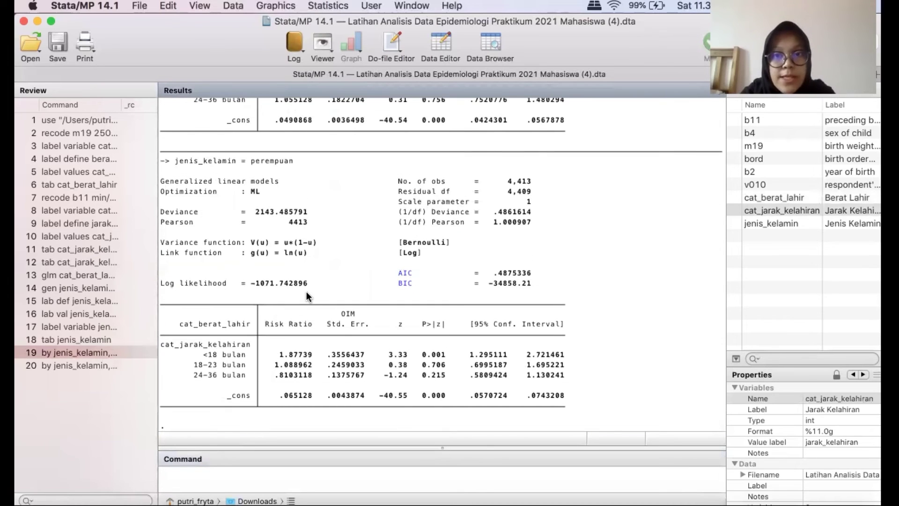
- Compare the stratified glm risk ratios, confidence intervals and p-values between the laki-laki and perempuan strata in the results
scroll(307, 297, "up", 8)
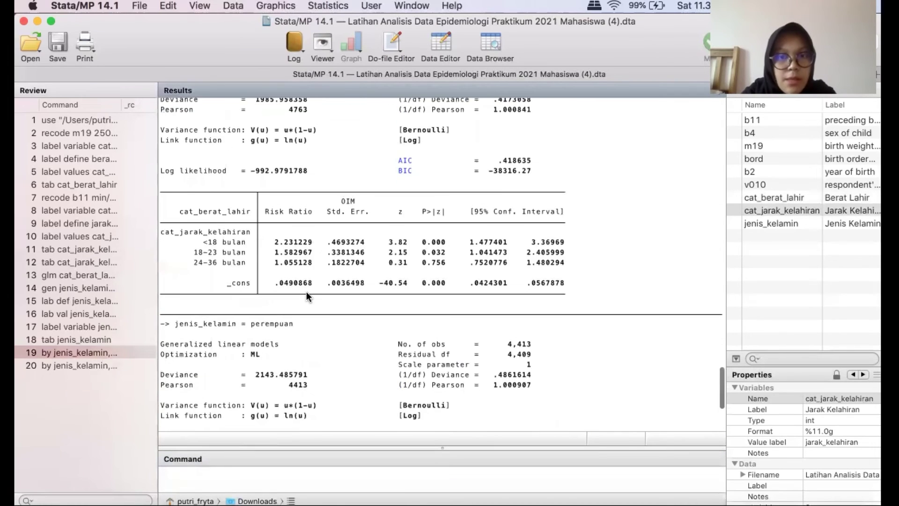
scroll(330, 311, "down", 8)
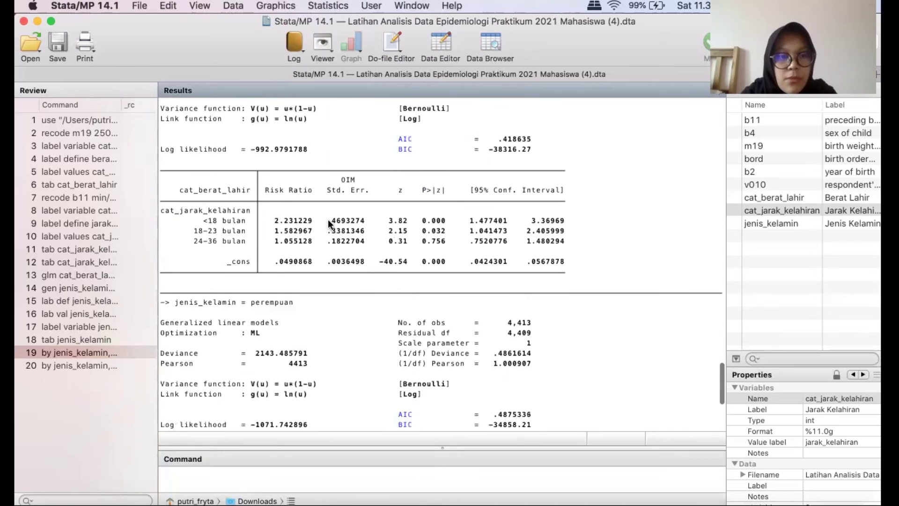
scroll(330, 232, "up", 3)
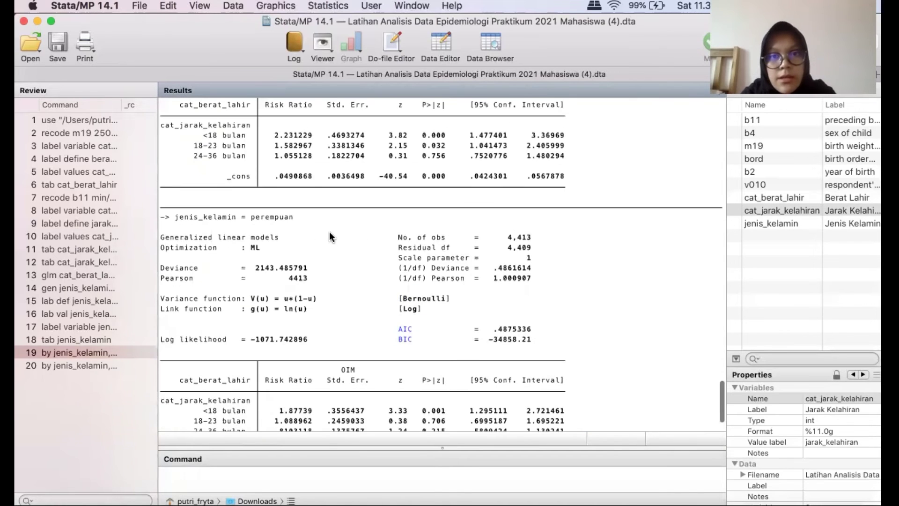
scroll(329, 232, "up", 10)
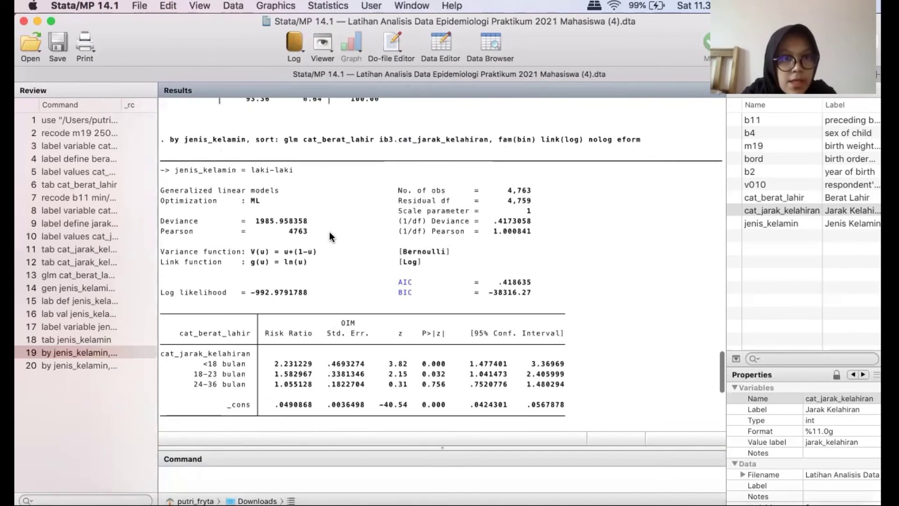
scroll(330, 231, "up", 5)
scroll(330, 231, "down", 16)
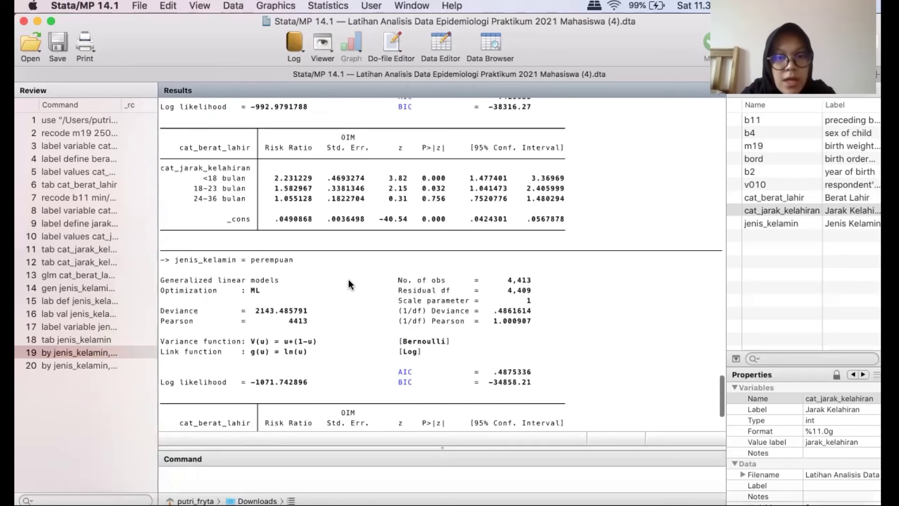
scroll(373, 286, "up", 1)
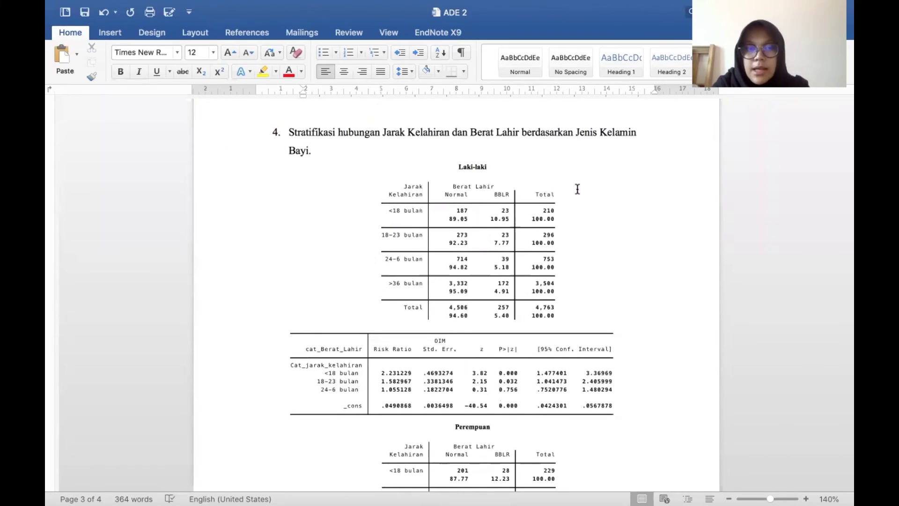
- Switch to Word and review the Laki-laki and Perempuan cross-tabulations and risk ratio tables under question 4, down to the summary table
scroll(577, 188, "down", 1)
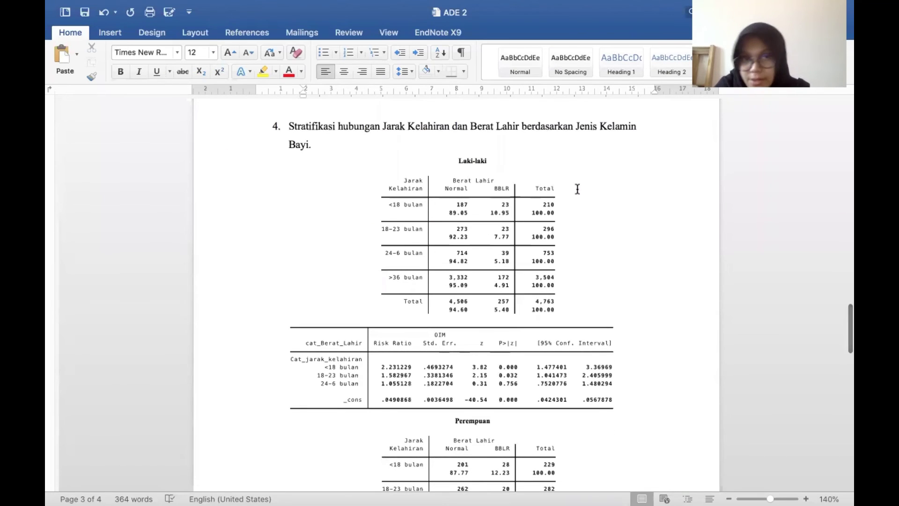
scroll(577, 189, "down", 1)
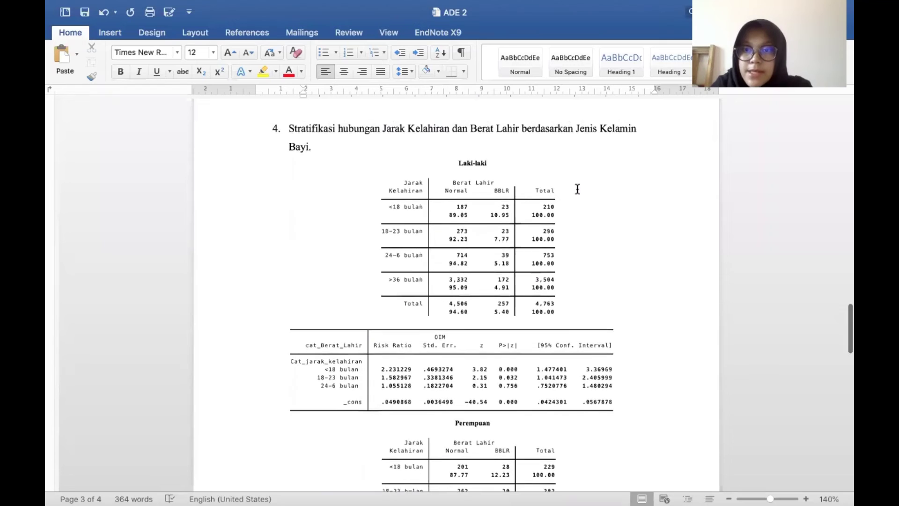
scroll(578, 189, "down", 3)
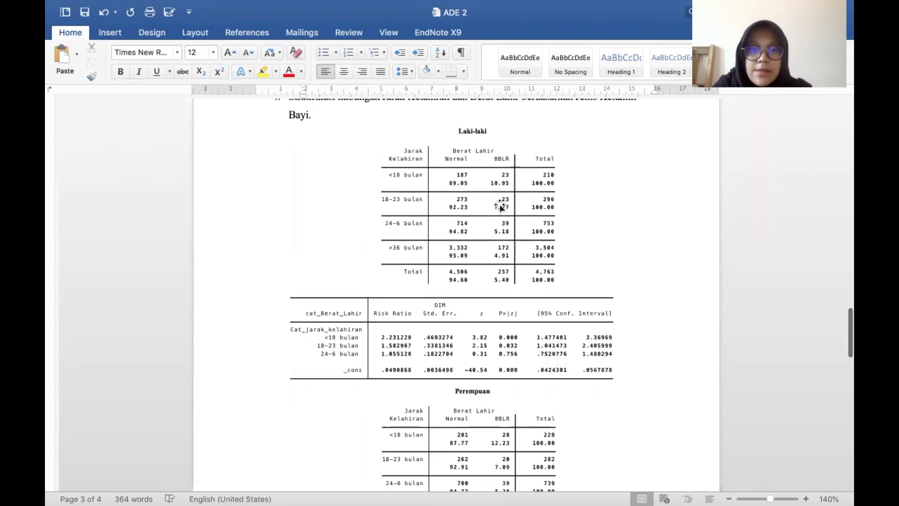
scroll(498, 205, "down", 5)
scroll(500, 206, "down", 3)
scroll(499, 206, "down", 3)
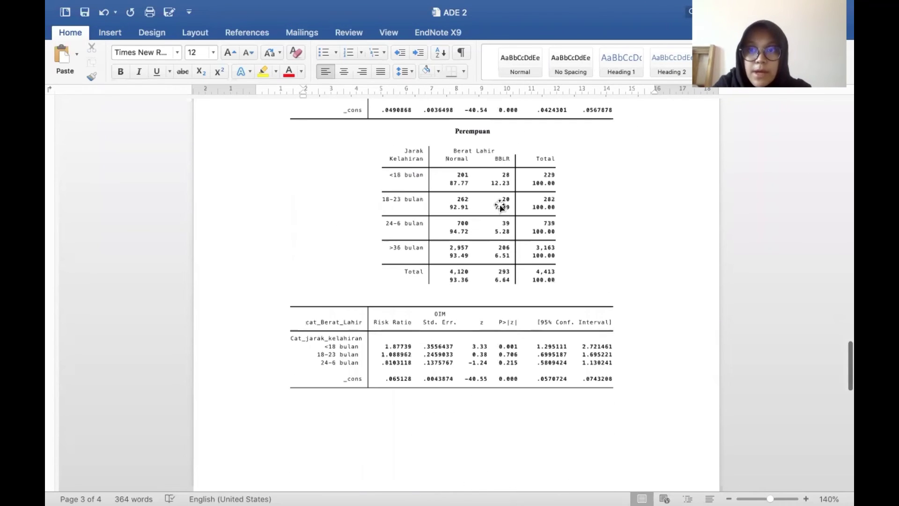
scroll(499, 206, "down", 9)
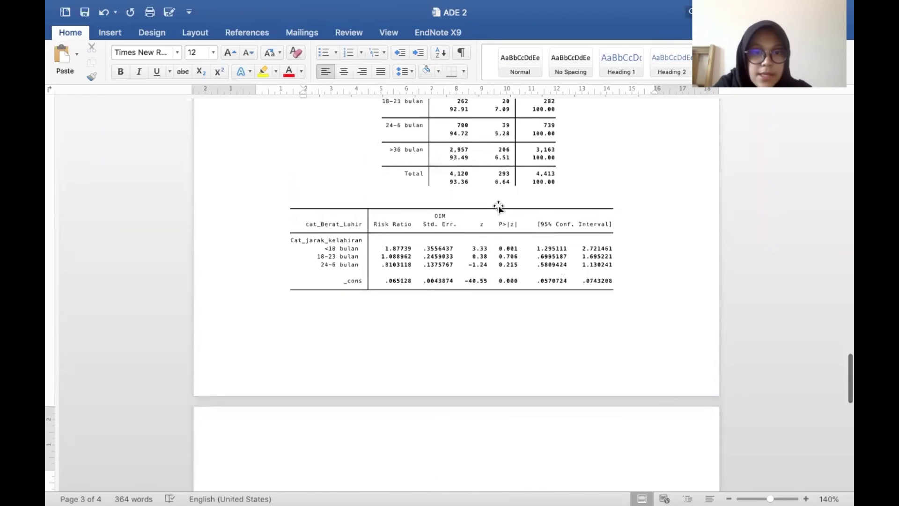
scroll(498, 205, "down", 11)
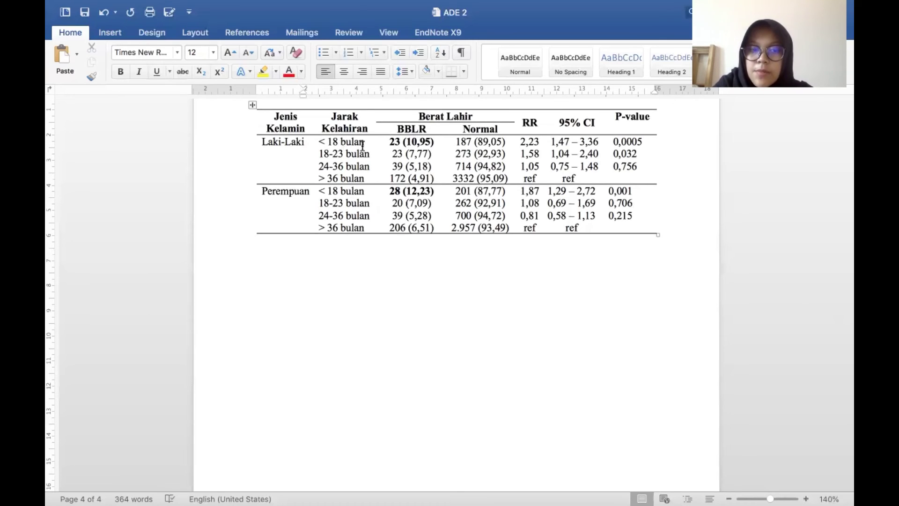
- Examine the BBLR proportions and RR values of the < 18 bulan rows for both sexes in the summary table
triple_click(392, 189)
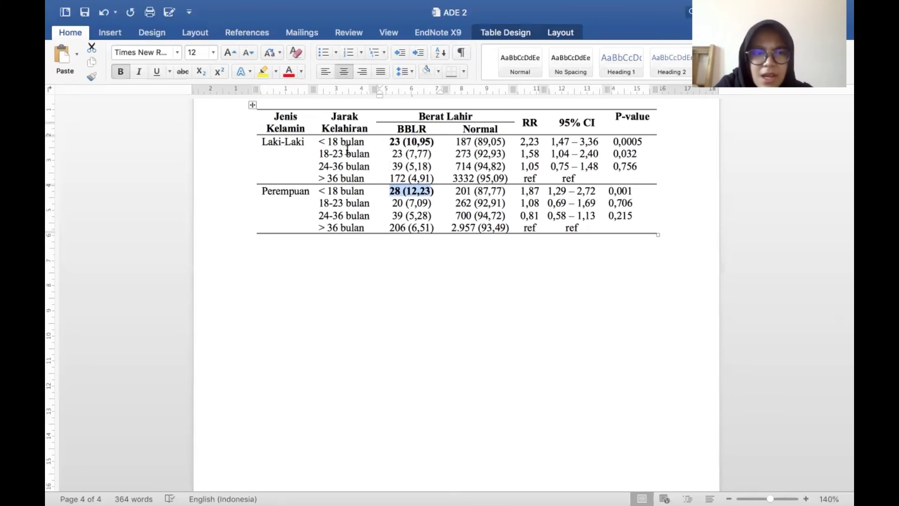
left_click(517, 139)
left_click(535, 148)
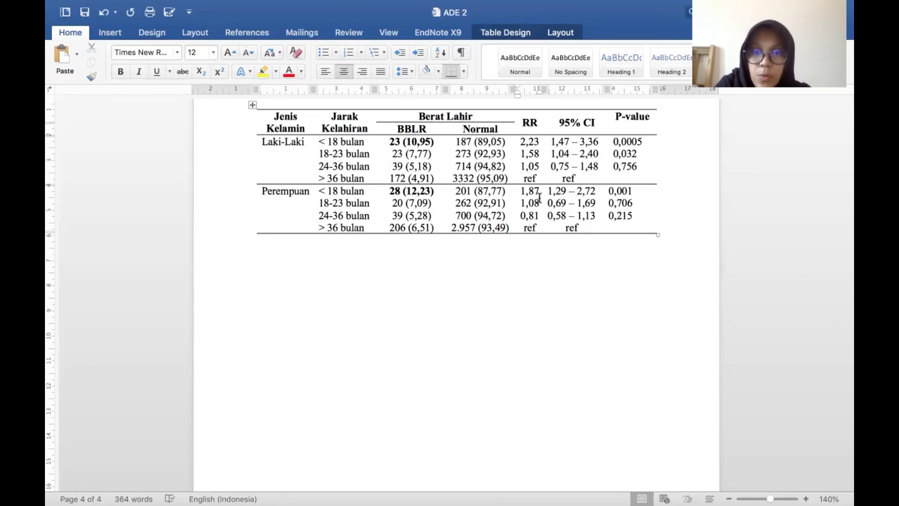
left_click(516, 189)
- Start the interpretation below the summary table with "Proporsi pada jarak kelahiran <18 bulan pada bayi berat lahir rendah"
left_click(539, 263)
scroll(536, 263, "down", 3)
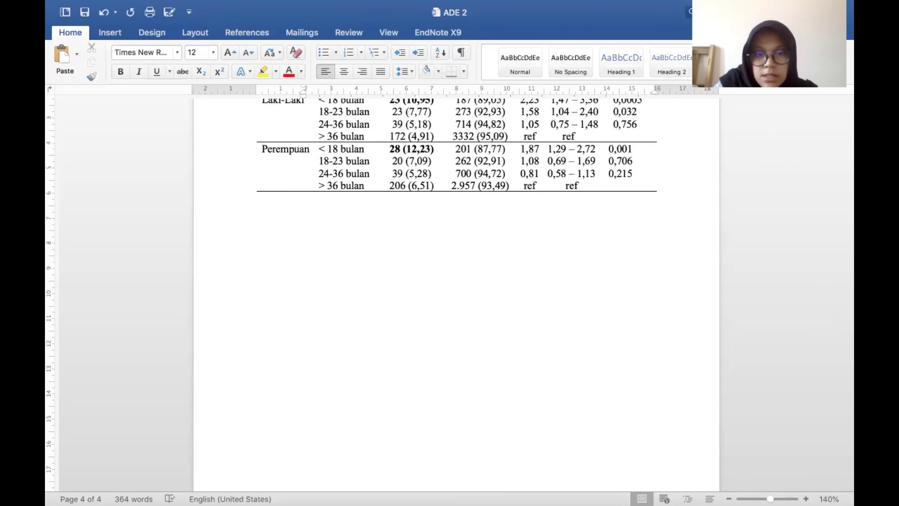
type("H")
type("Proporsi")
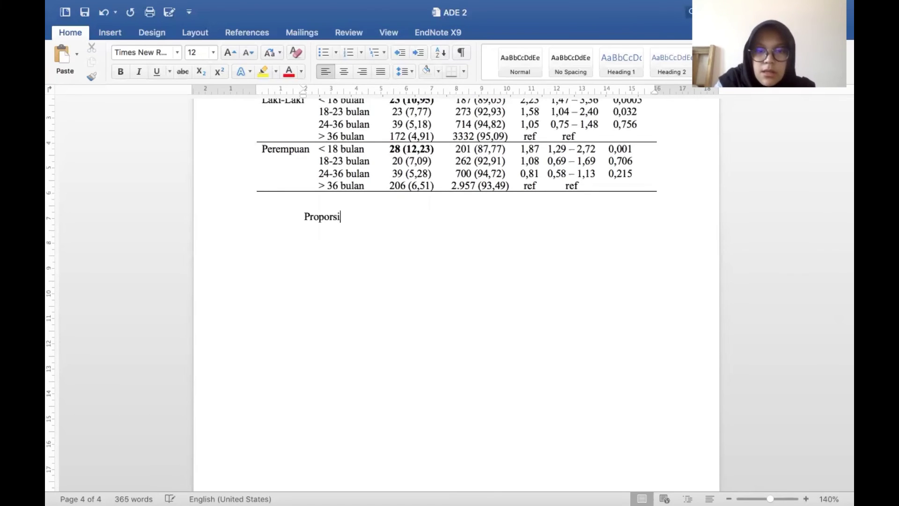
type(" pada")
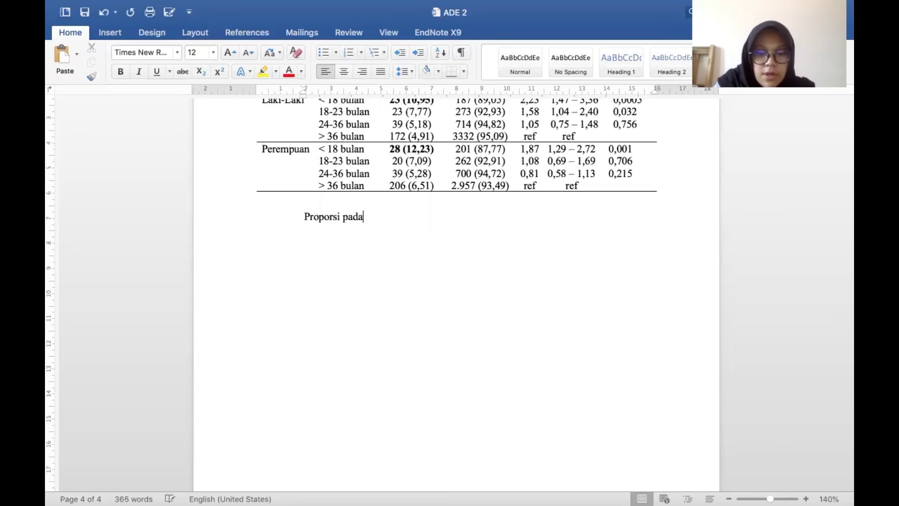
type(" jarak kelahiran")
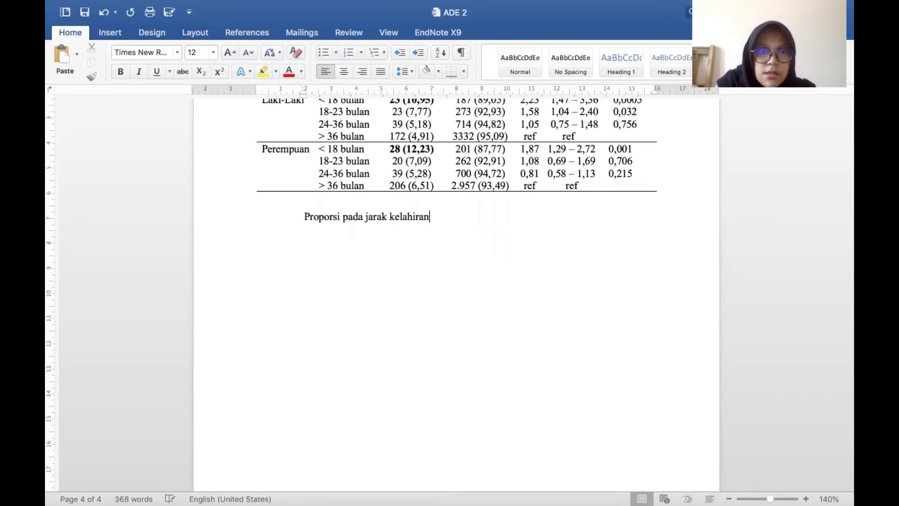
scroll(553, 290, "up", 2)
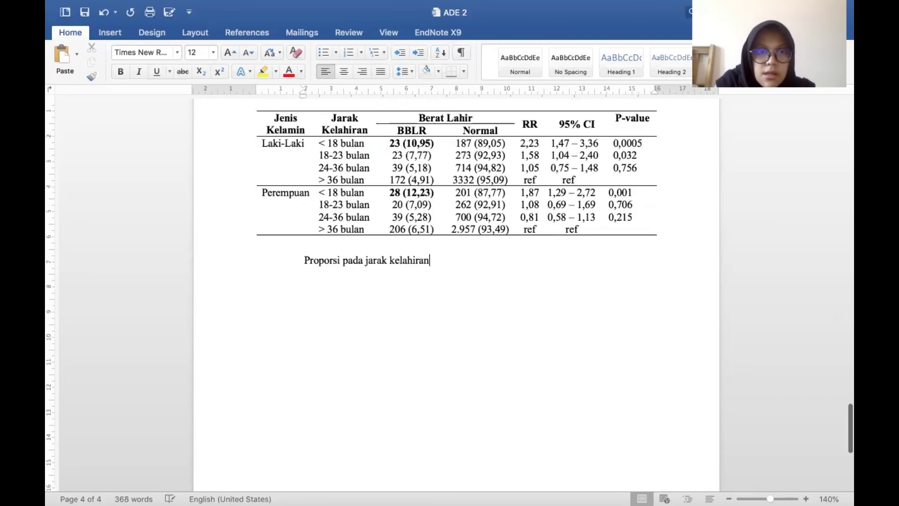
type("<")
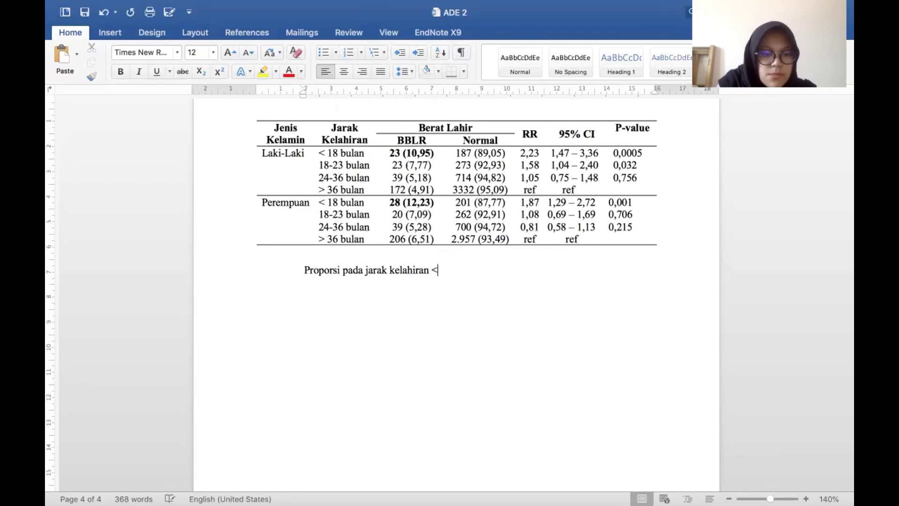
type("18 bul")
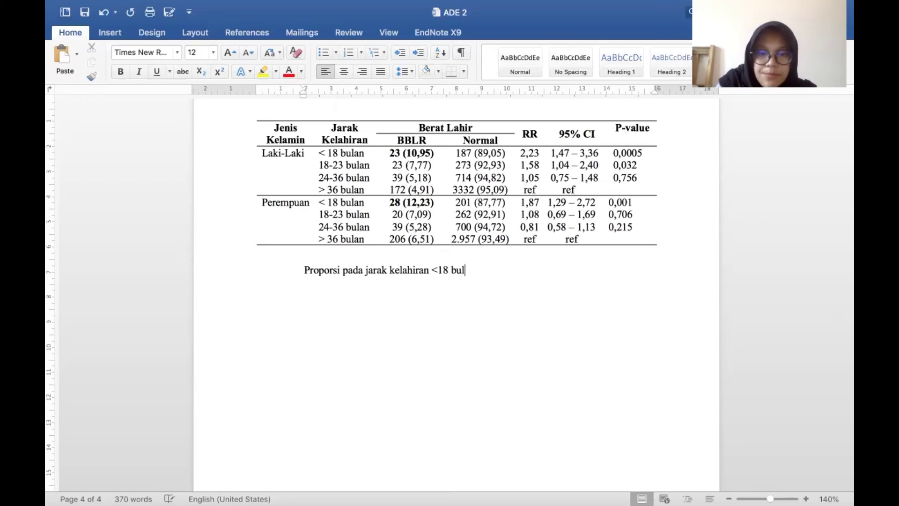
type("an p")
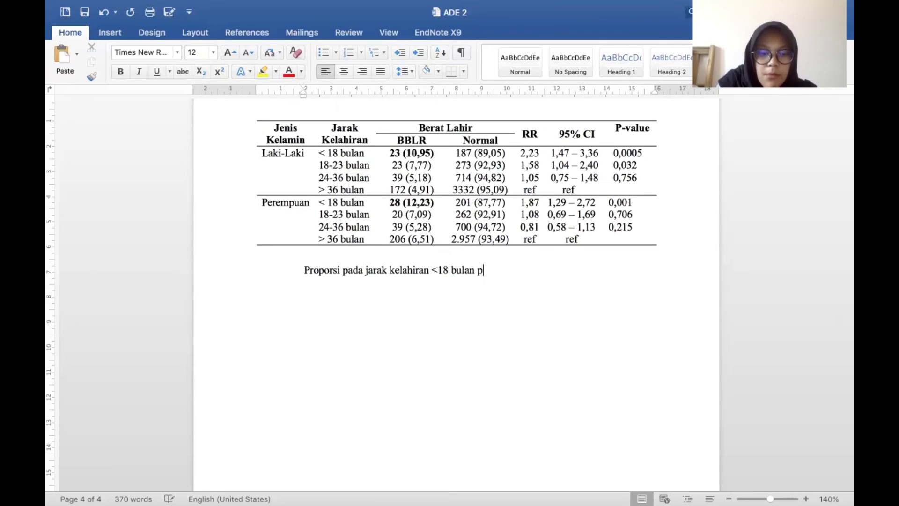
type("ada bayi ")
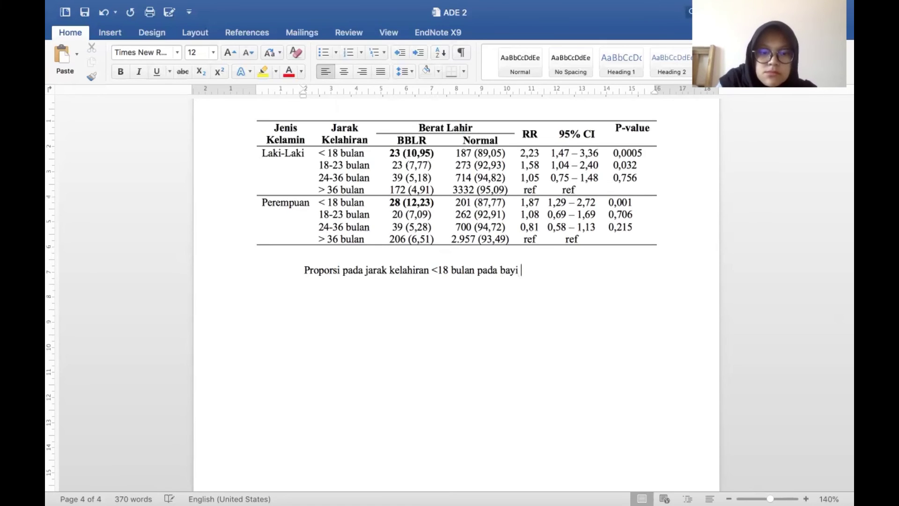
type("berat lahir")
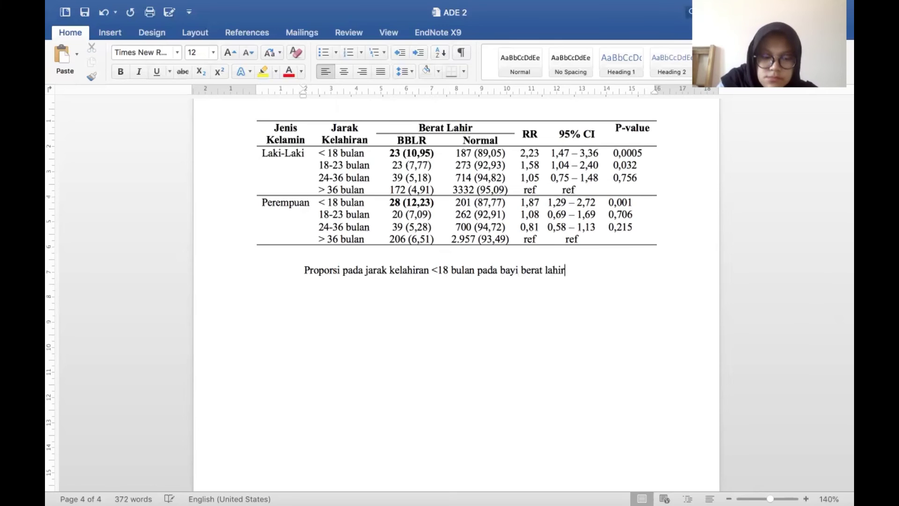
type(" rendah ")
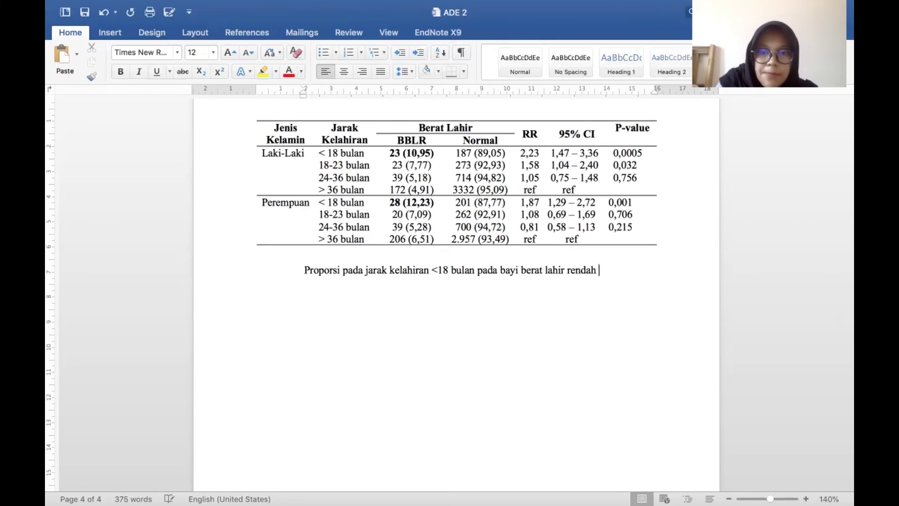
- Continue the sentence below the summary table with "lebih besar pada jenis kelamina perempuan (12,23%)"
type("lebih")
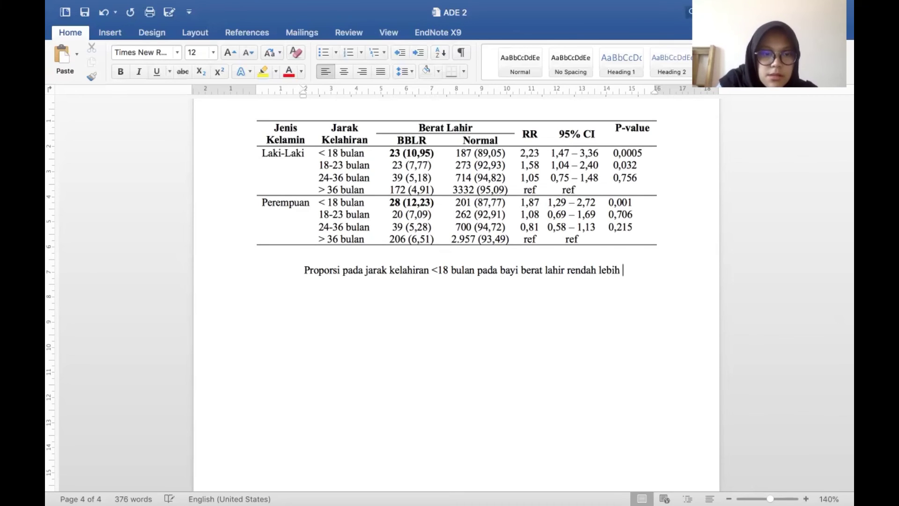
type(" bes")
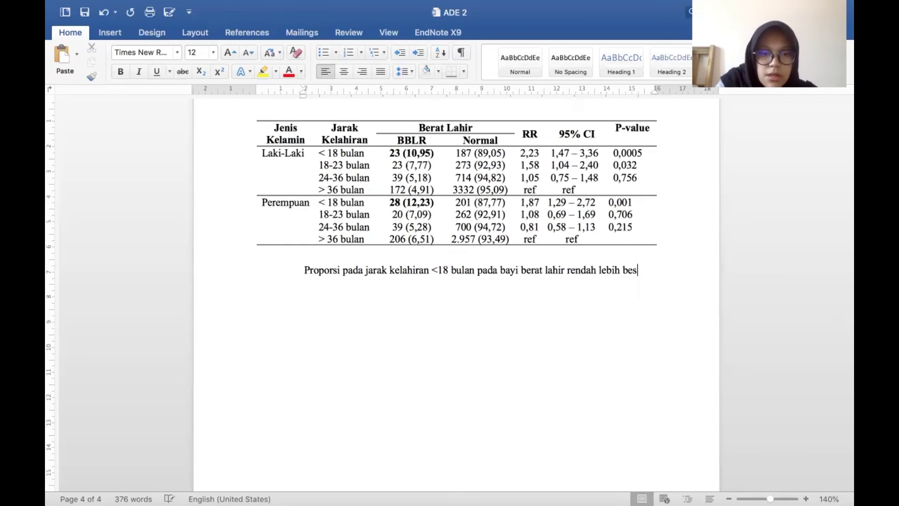
type("ar ")
type("pada j")
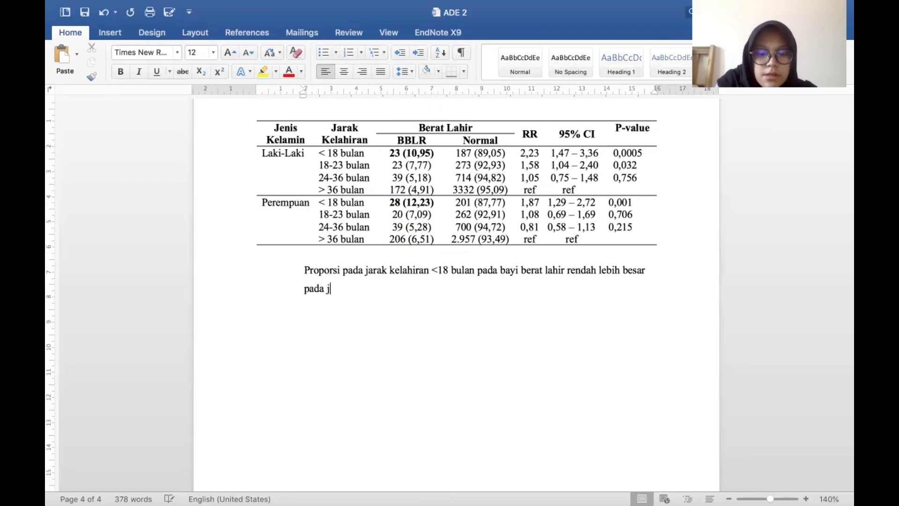
type("enis kea")
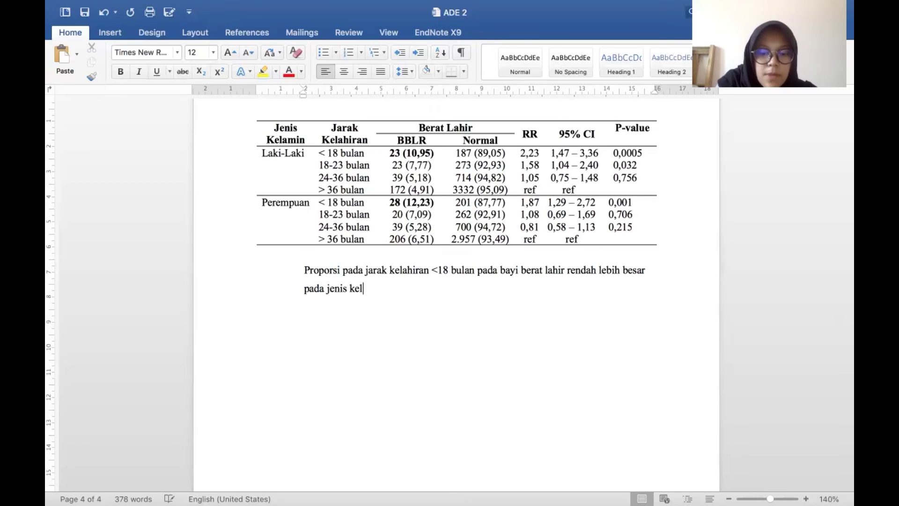
type("amina p")
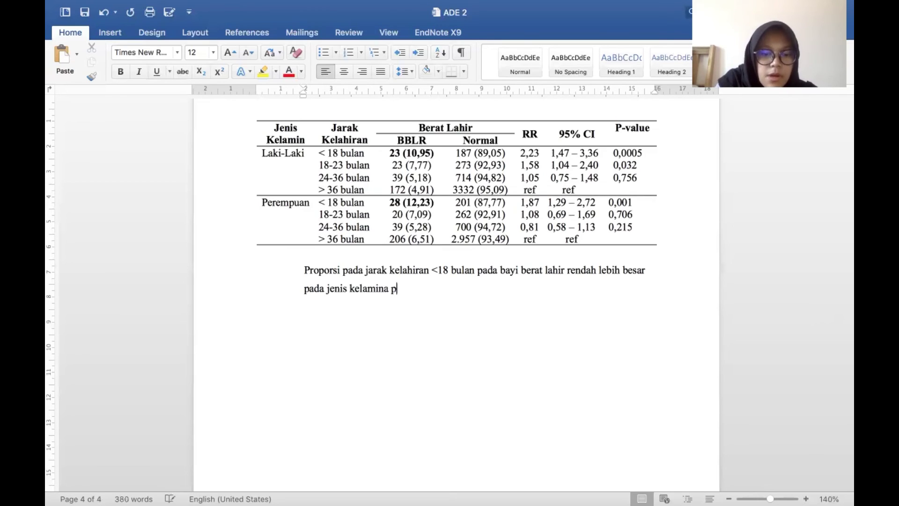
type("eremp")
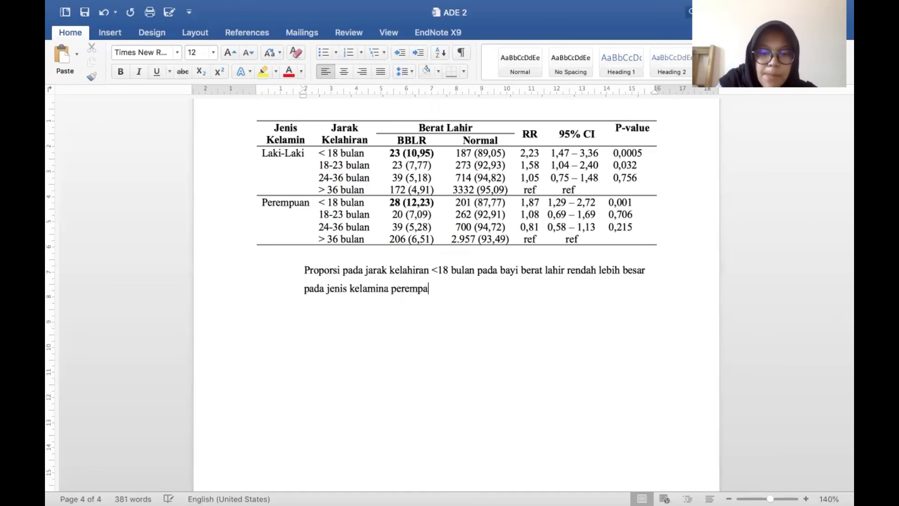
type("uan (12,23")
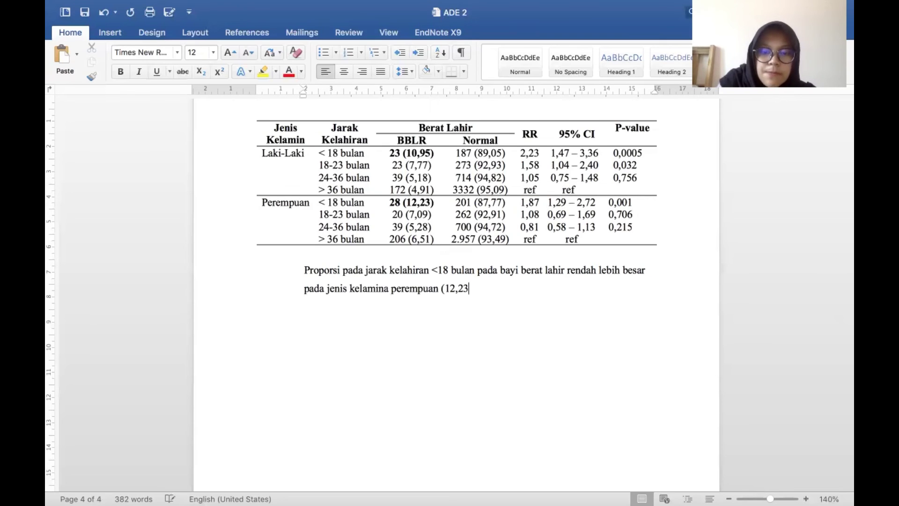
type("%)")
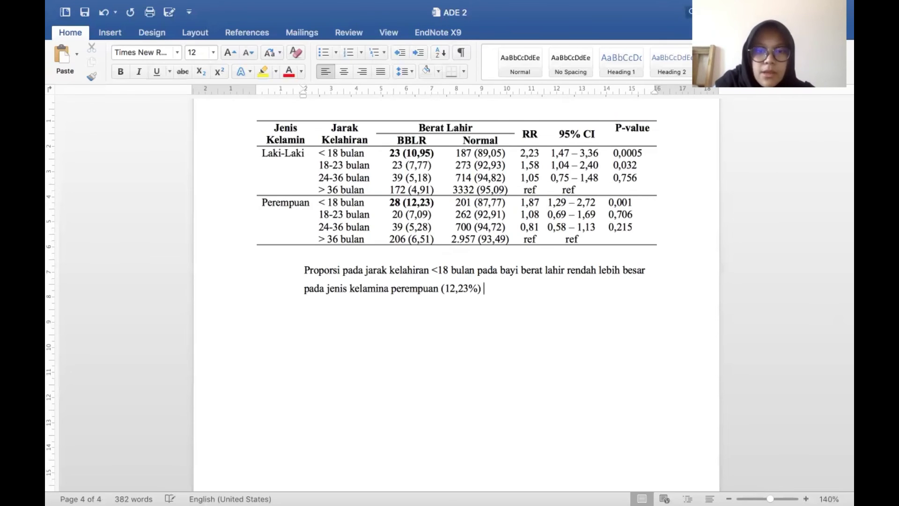
- Continue with "dibandingkan dengan jenis kelamin laki-laki (10,95%). Namun jenis kelamin laki-laki pada jarak kelahiran <18 bulan lebih berisiko BBLR dibandingkan"
type(" dibandingk")
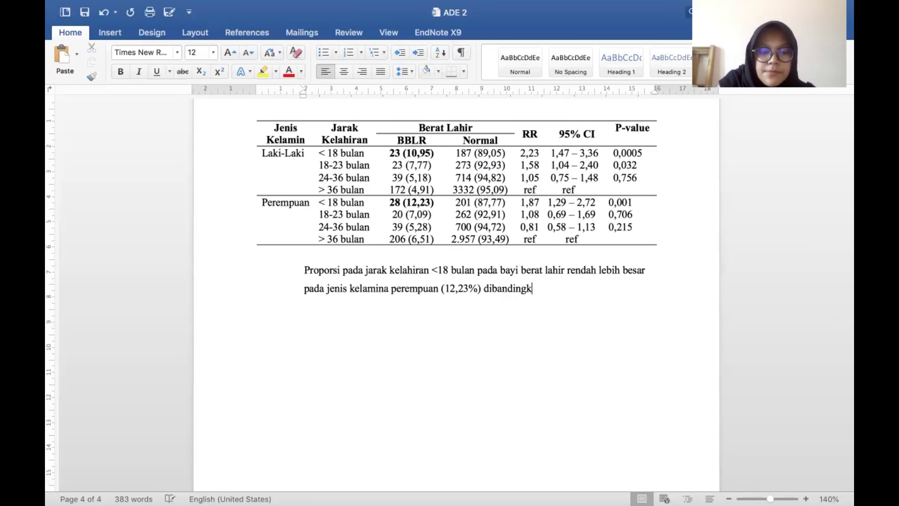
type("an den")
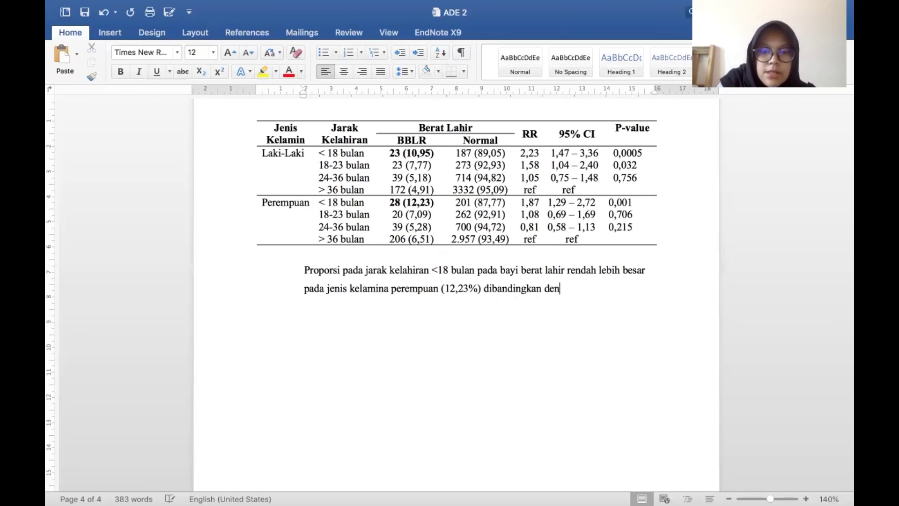
type("gan jeni")
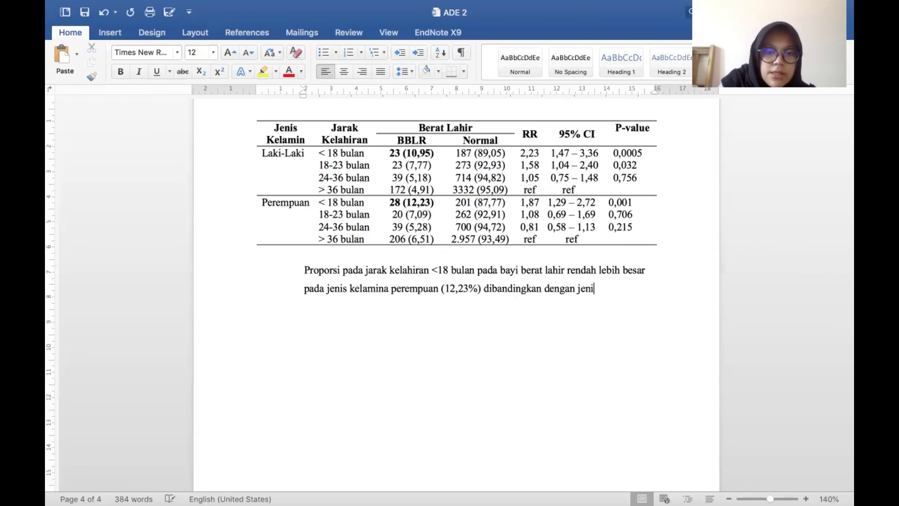
type("s kelamin k")
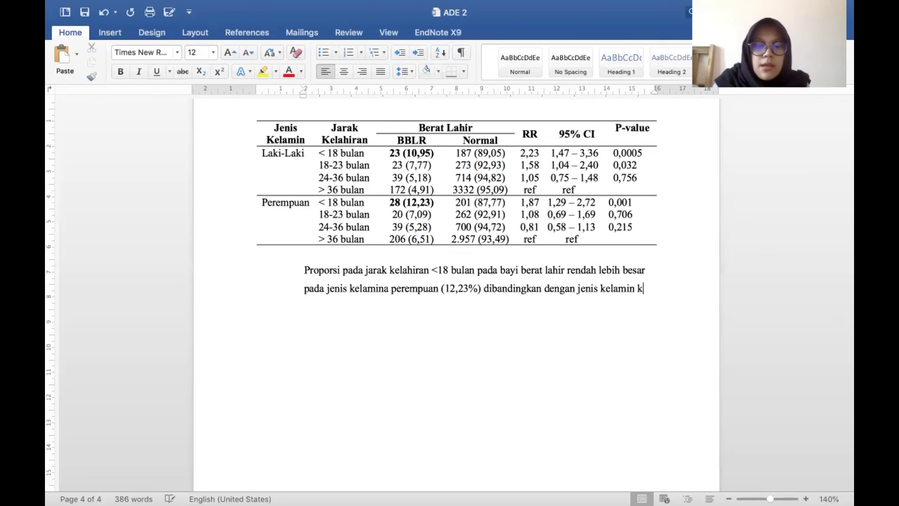
key("BackSpace")
type("laki")
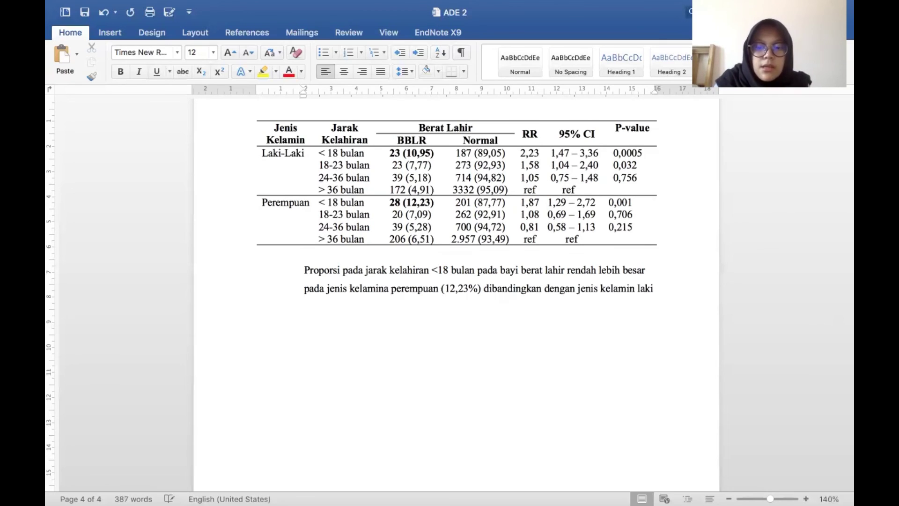
type("-laki")
scroll(538, 286, "down", 3)
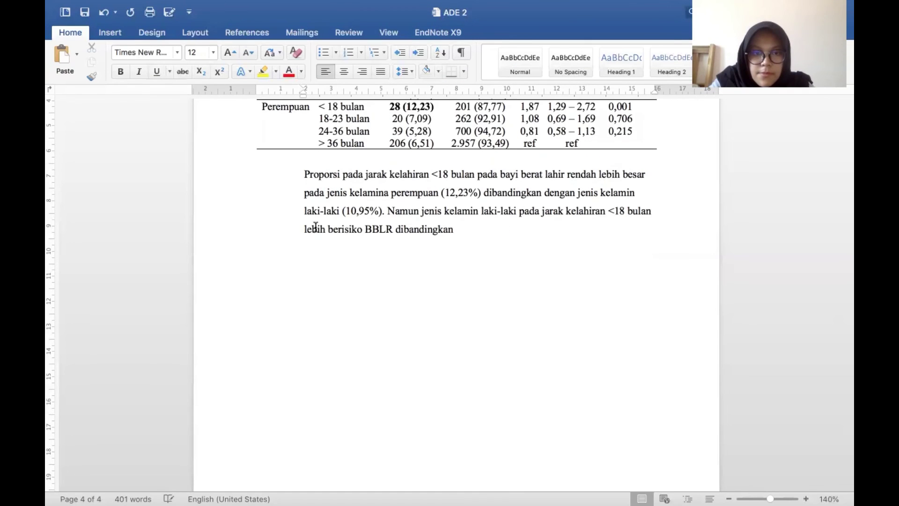
- Reword "lebih berisiko BBLR" in the second sentence as "memiliki risiko BBLR lebih besar", before "dibandingkan"
double_click(317, 229)
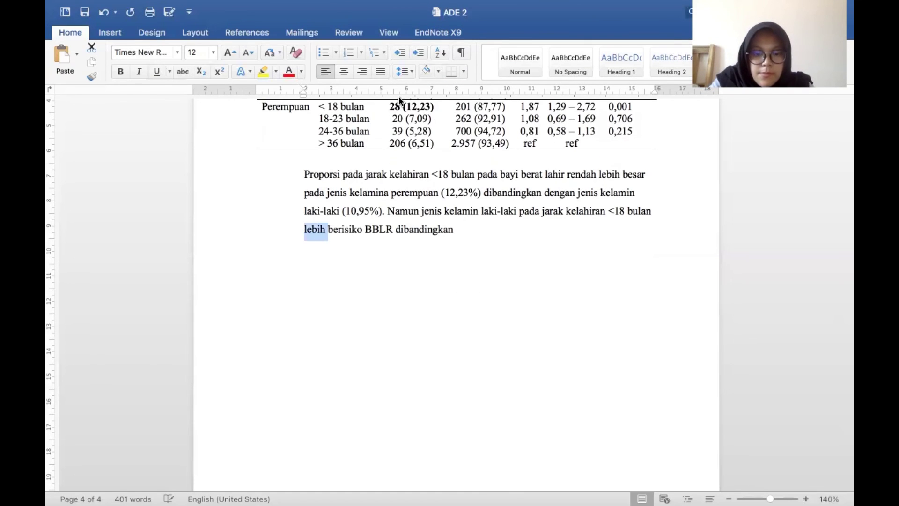
type("memiliki")
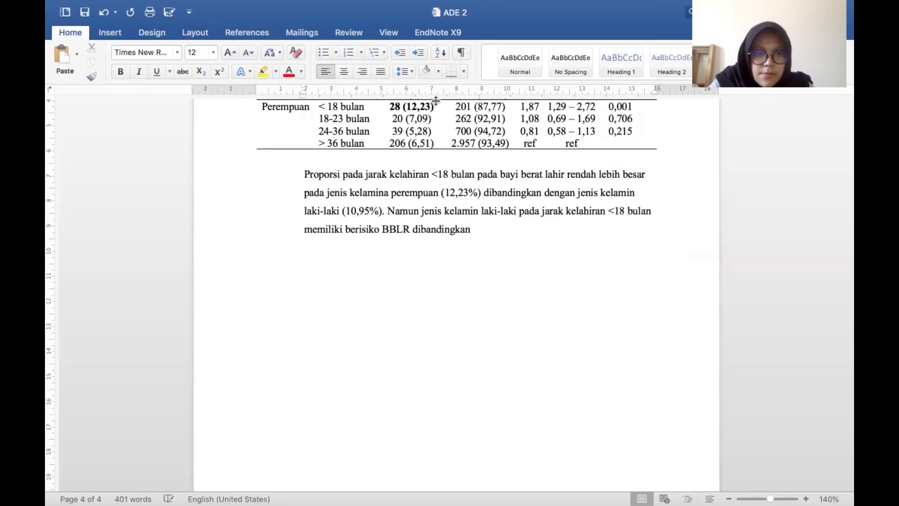
left_click(352, 230)
key("BackSpace")
key("BackSpace")
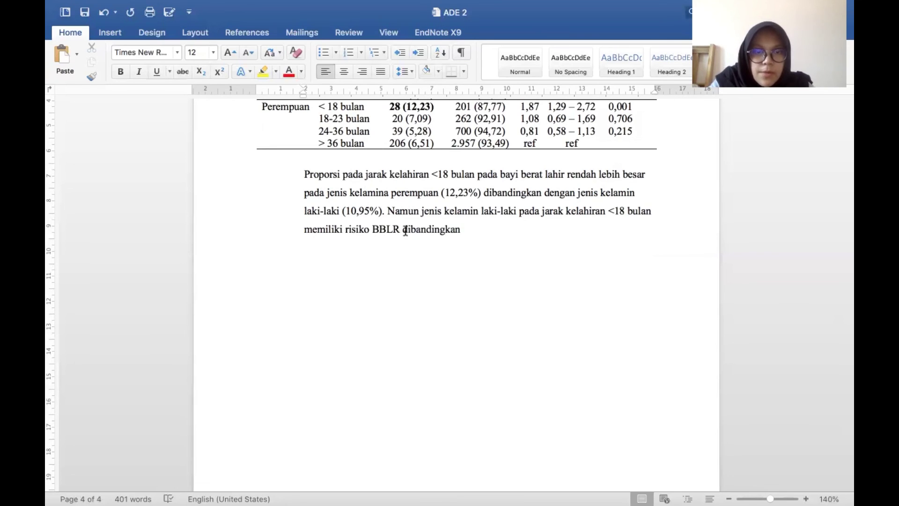
left_click(406, 229)
type("l")
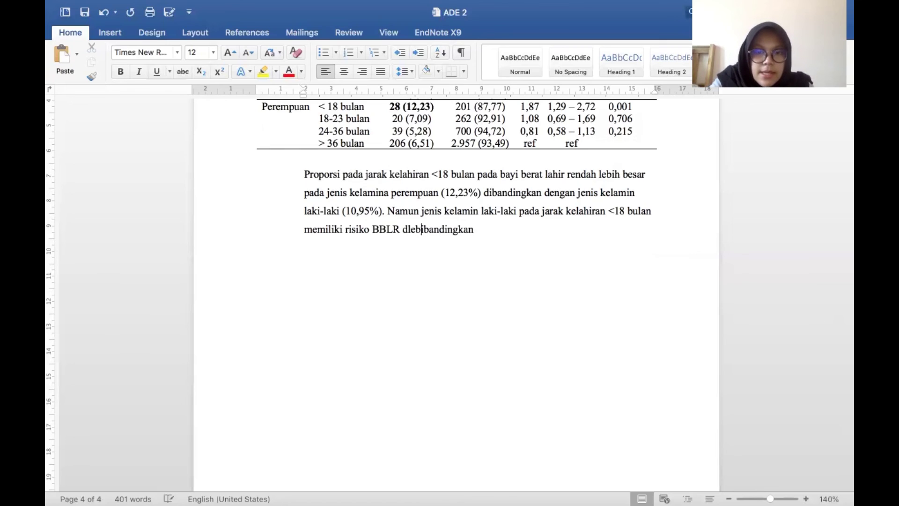
key("BackSpace")
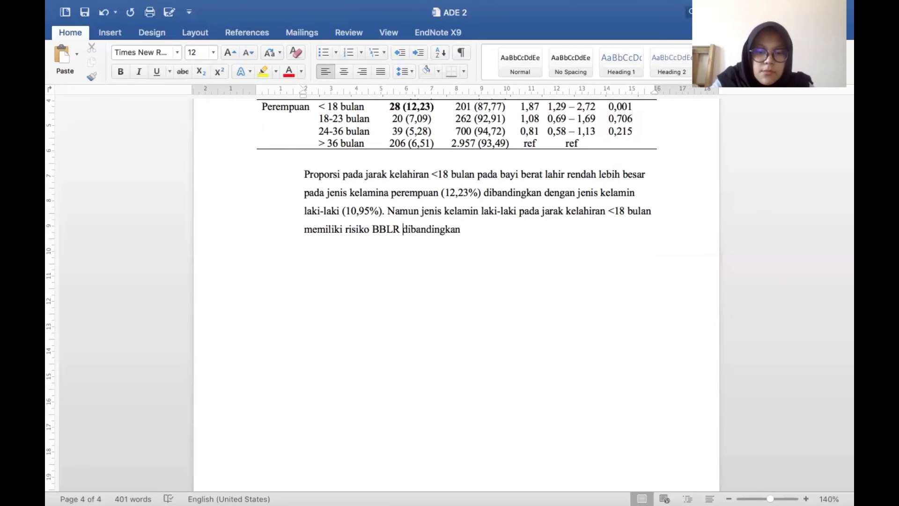
type("lebih besar pada ")
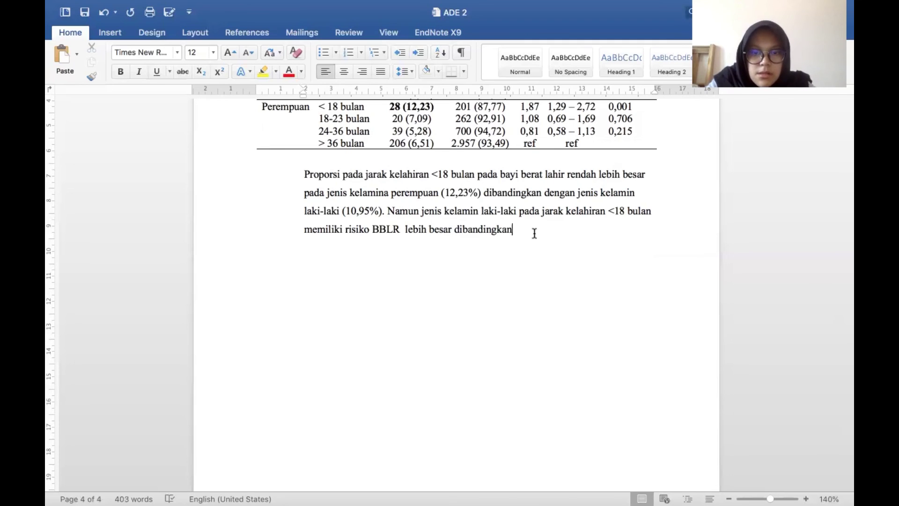
- Extend the second sentence after "dibandingkan" with "jenis kelamin perempuan"
type("jenis ke")
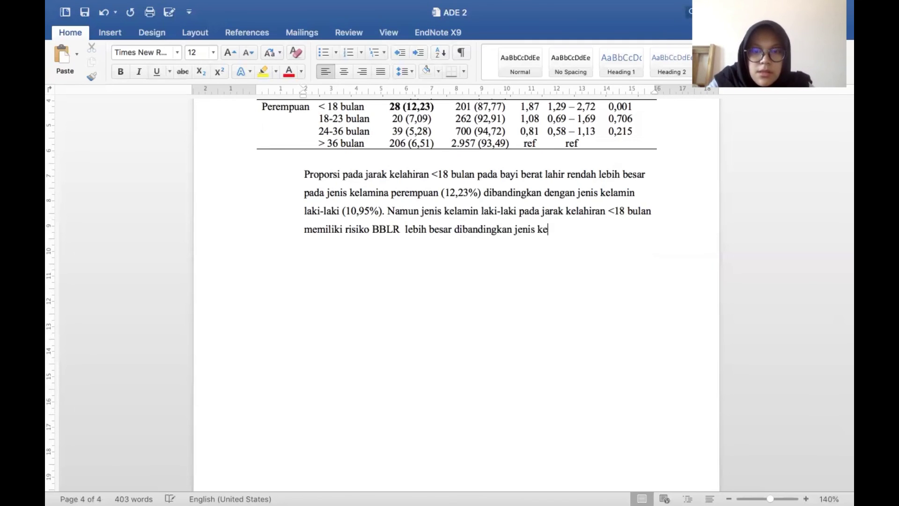
type("lamina pe")
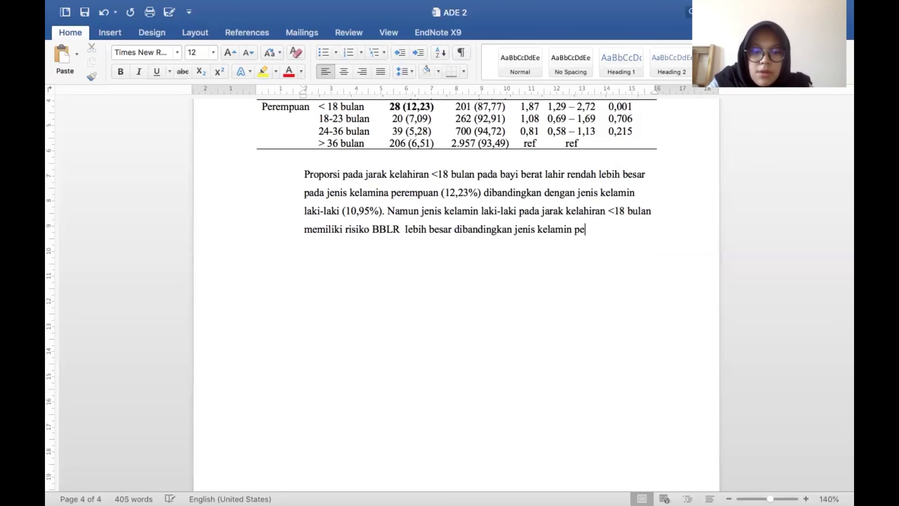
type("rempuan")
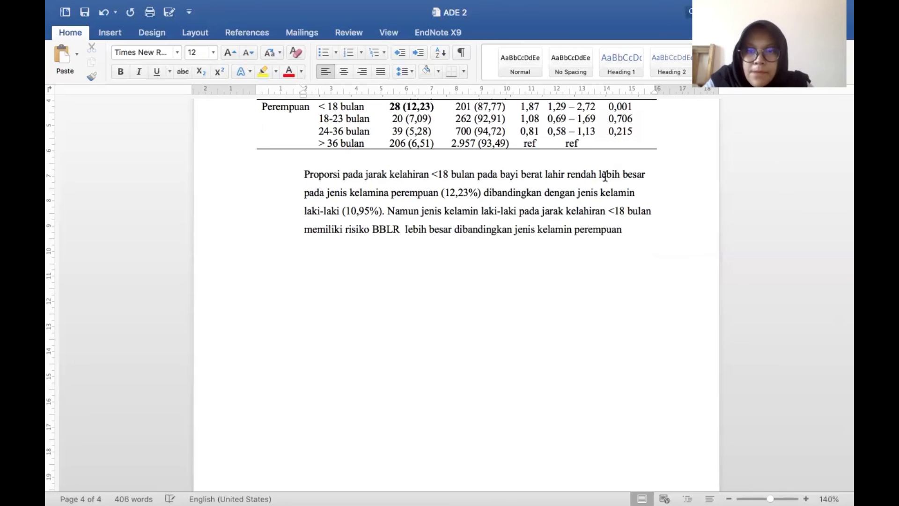
- Insert "(RR 22,23 95% CI 1,47- 3,36)" after "Namun jenis kelamin laki-laki" in the interpretation
left_click(520, 211)
type("(")
scroll(494, 170, "up", 3)
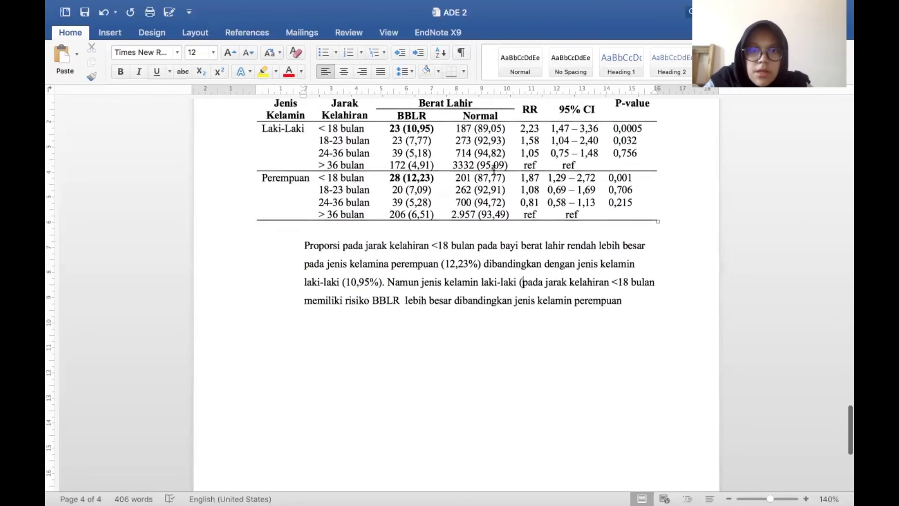
scroll(494, 169, "down", 1)
type("RR 22,23 CI 1,")
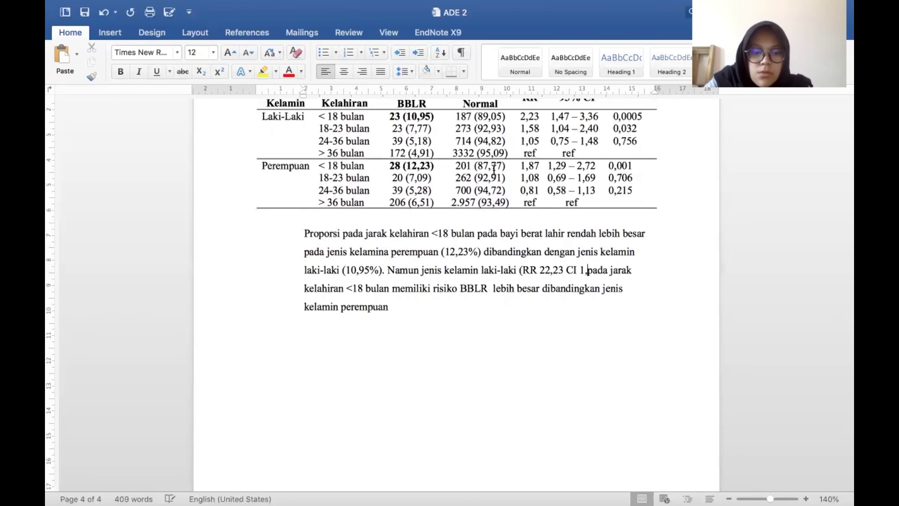
type("47 -")
scroll(471, 227, "up", 15)
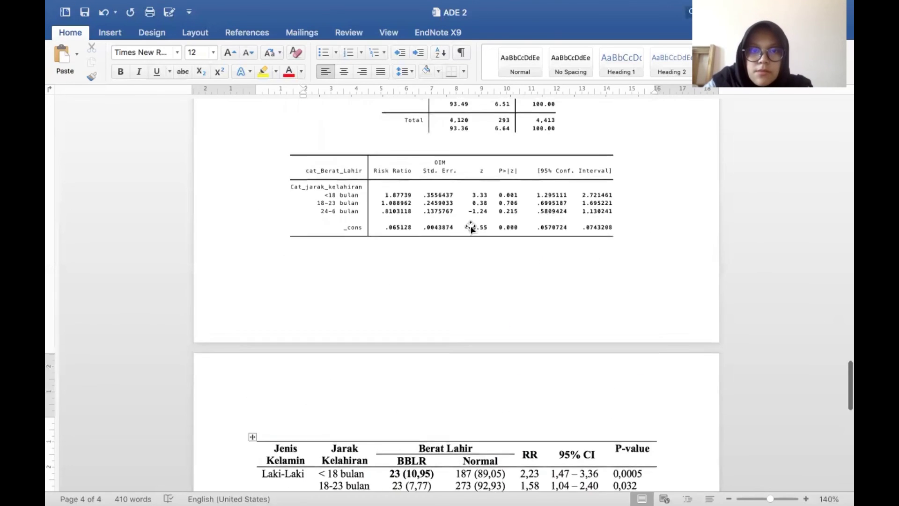
scroll(471, 227, "up", 10)
scroll(471, 228, "down", 20)
scroll(471, 230, "up", 4)
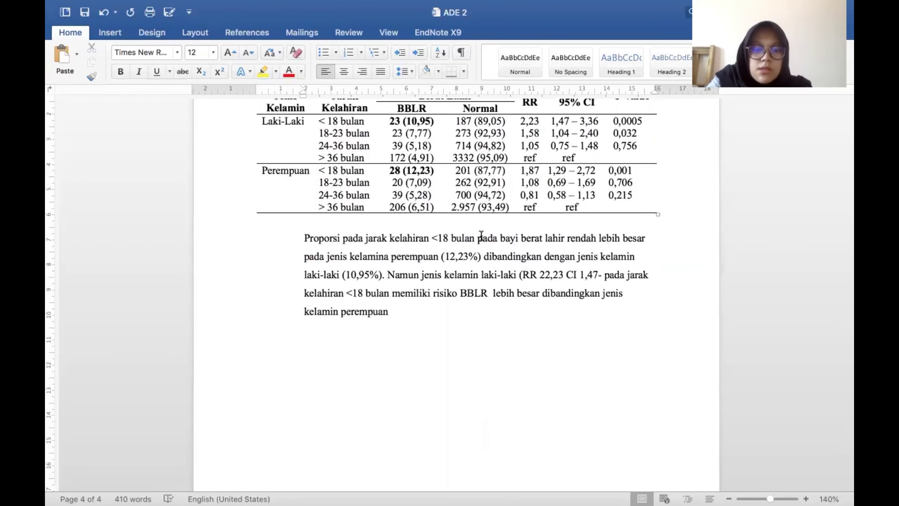
type("3,36")
type(")")
left_click(565, 274)
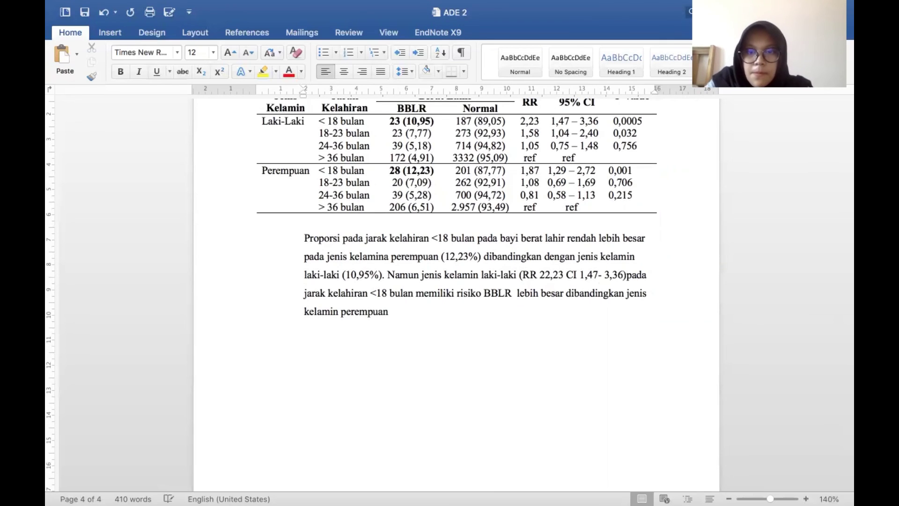
type("95%")
- Add "(RR 1,87 95%CI 1,29-22,72) dan terbukti secara signifikan" after "jenis kelamin perempuan" at the paragraph's end
left_click(331, 293)
scroll(471, 271, "down", 1)
type("(")
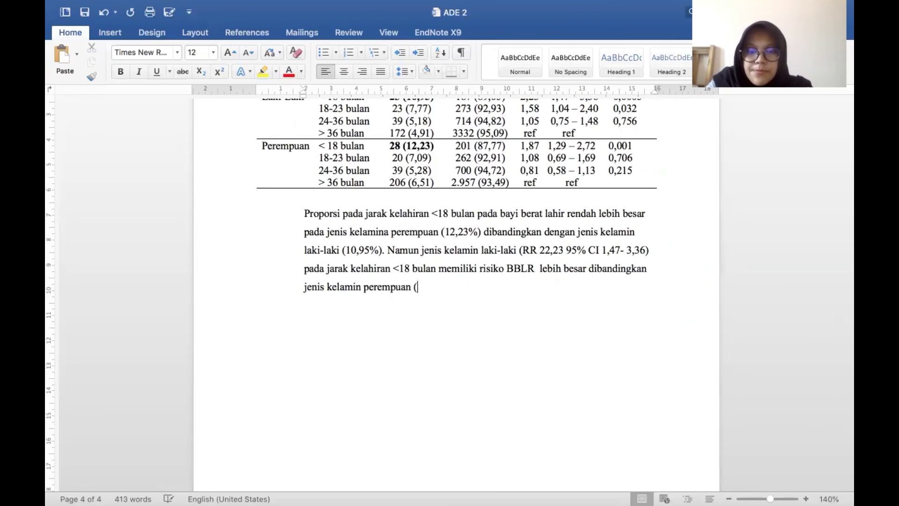
type("RR 1,87 95%CI 1")
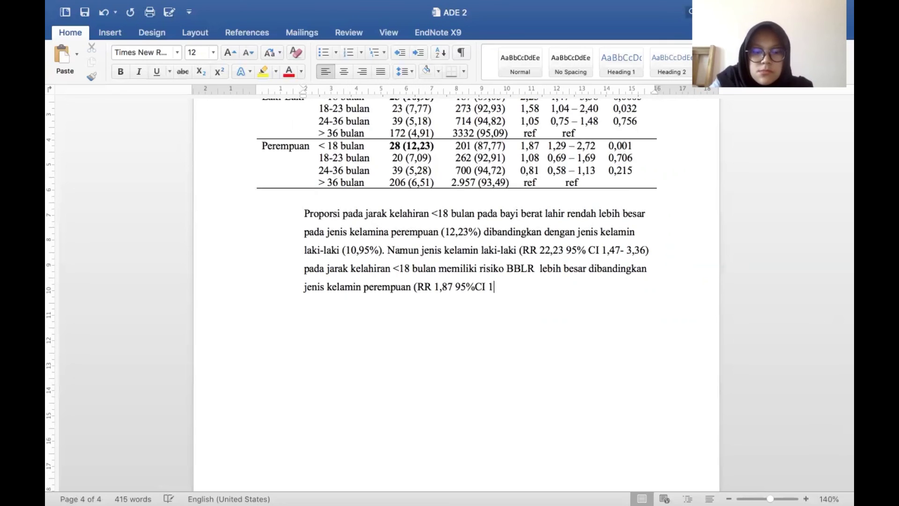
type(",29-22,72) dan terbukti secara signifikan")
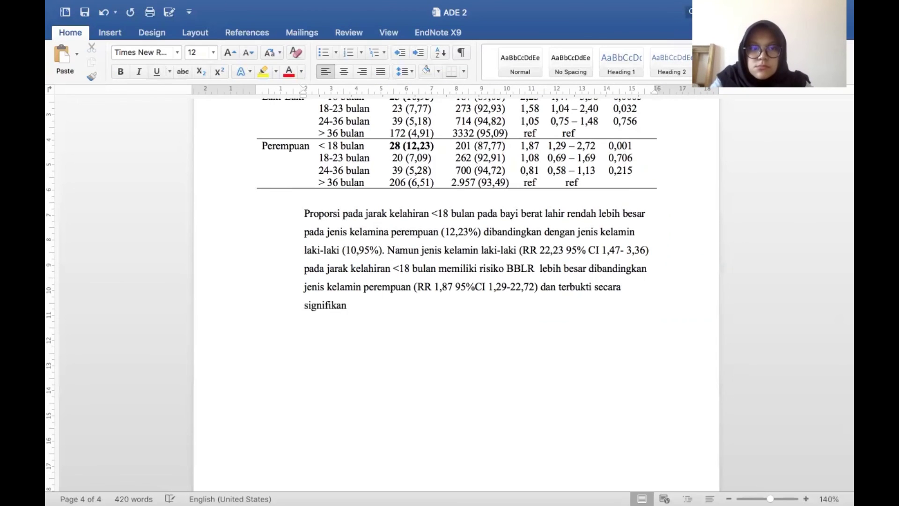
- Finish the interpretation paragraph with "p-value <0,05 (0,0005)." and return to the summary table above it
scroll(456, 281, "down", 3)
type("p-val")
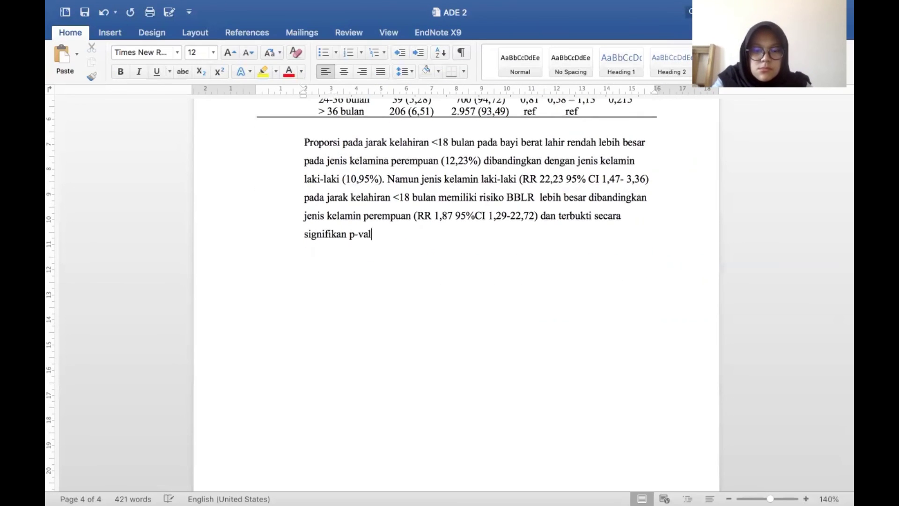
type("ue <0,05 (0,0005).")
scroll(458, 232, "up", 1)
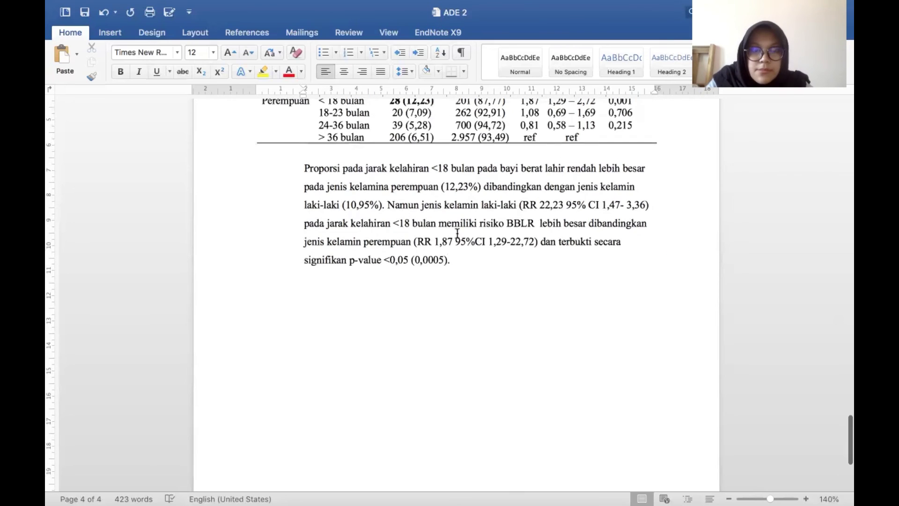
scroll(456, 232, "up", 2)
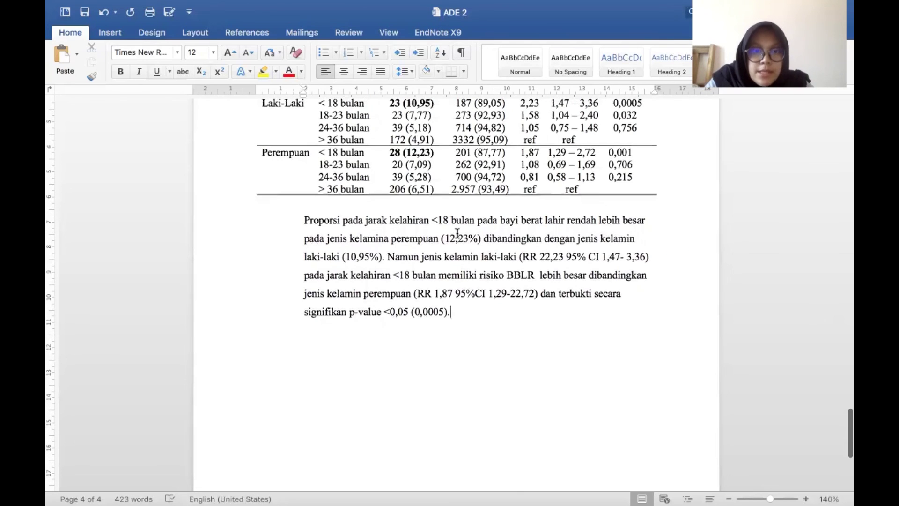
scroll(424, 187, "up", 2)
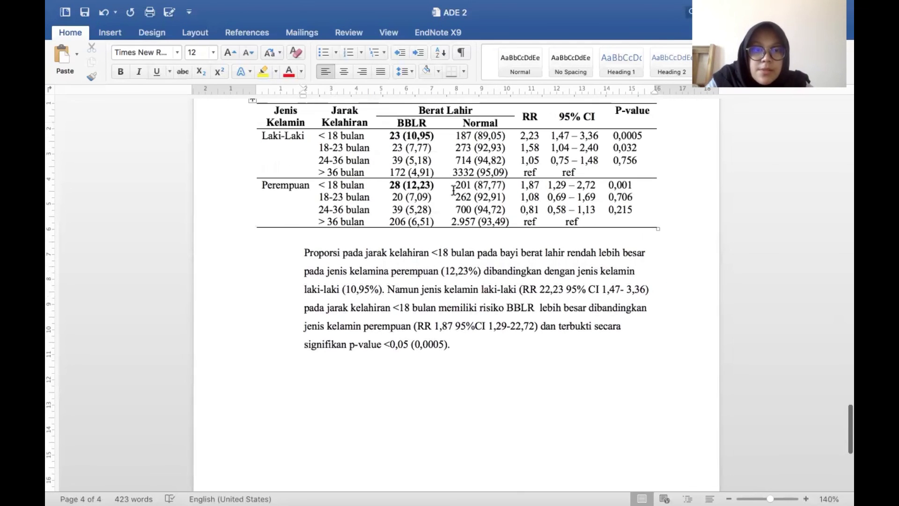
- Correct the typo "kelamina" to "kelamin" before "perempuan (12,23%)" in the interpretation paragraph below the summary table
scroll(378, 146, "down", 3)
scroll(369, 251, "up", 2)
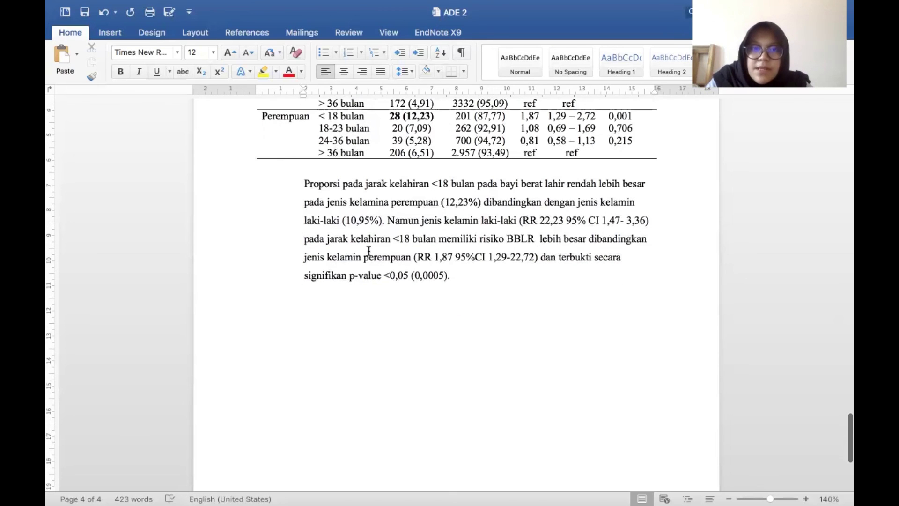
scroll(415, 197, "up", 2)
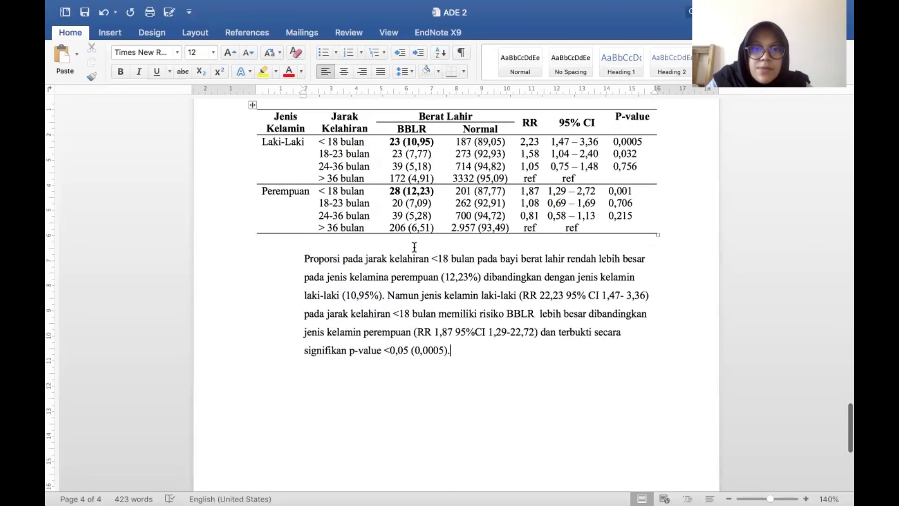
scroll(414, 246, "down", 3)
scroll(513, 234, "down", 3)
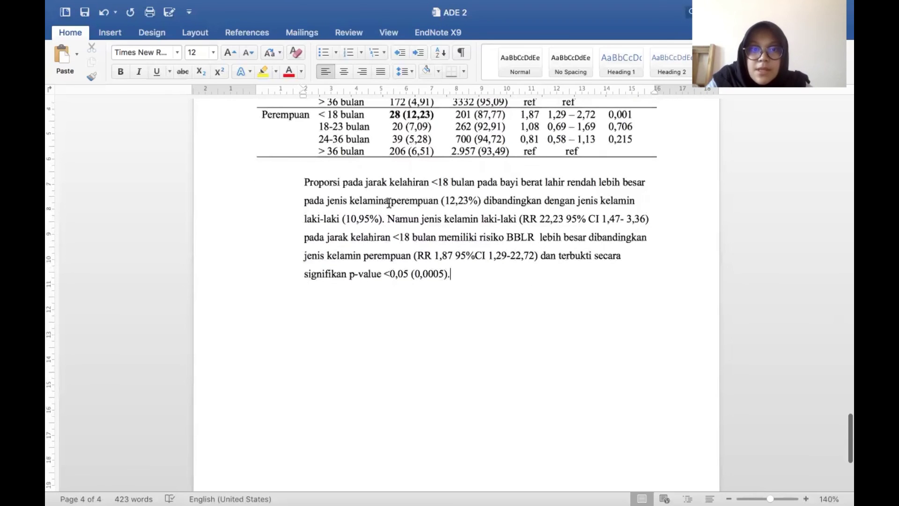
left_click(389, 202)
key("BackSpace")
- Review the interpretation paragraph against the summary table and the Laki-laki Stata output under item 4
scroll(470, 204, "up", 1)
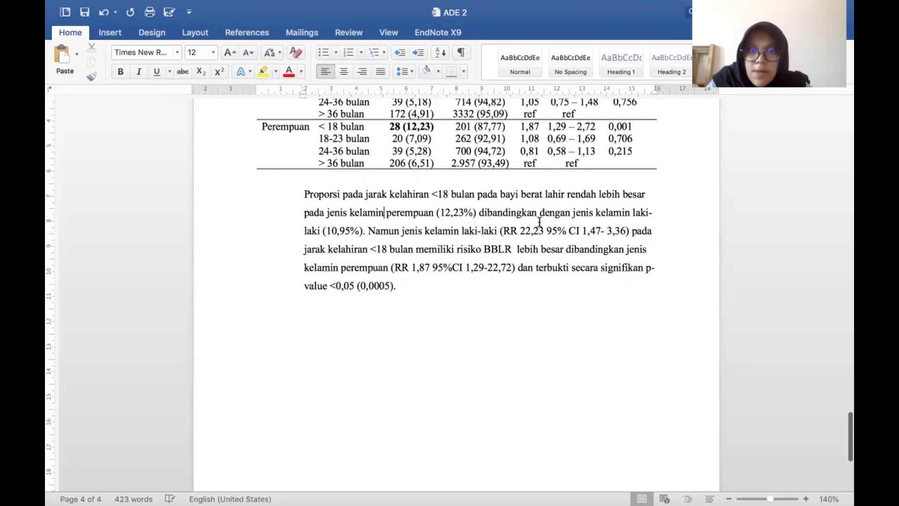
scroll(564, 286, "down", 1)
scroll(565, 285, "down", 1)
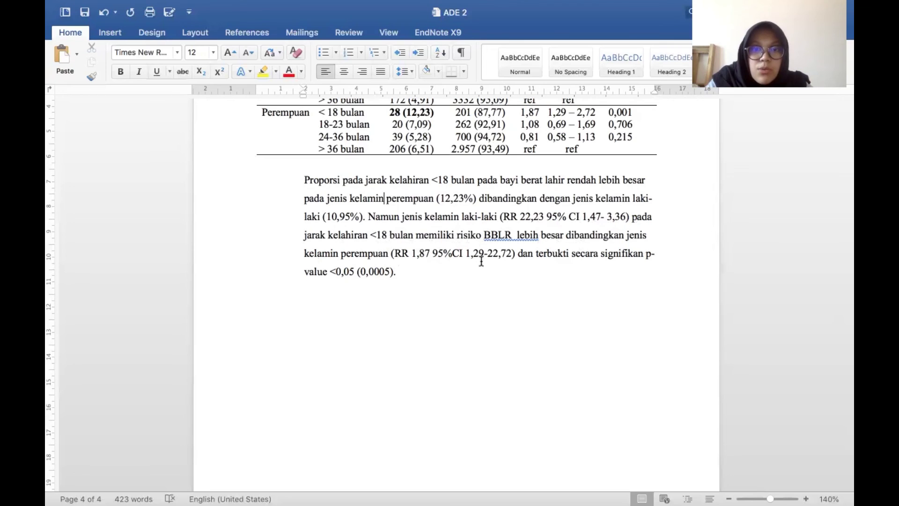
scroll(490, 262, "up", 1)
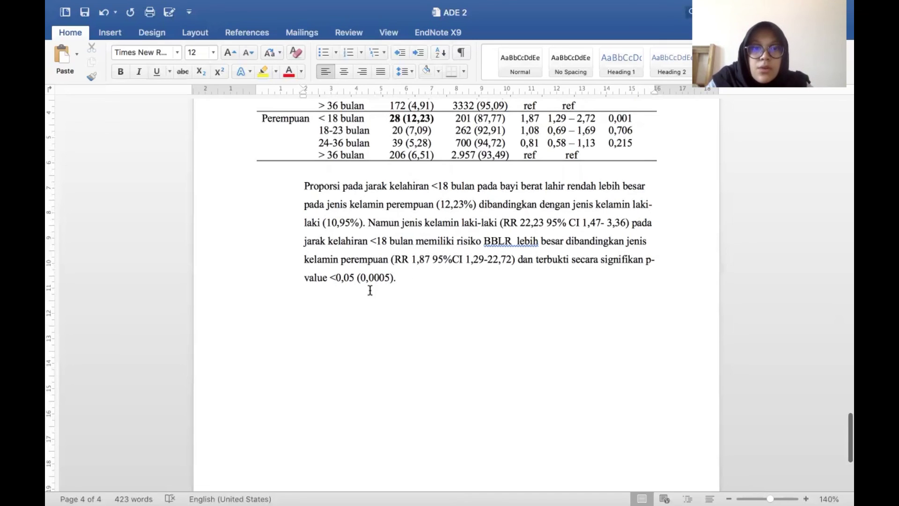
scroll(468, 234, "up", 4)
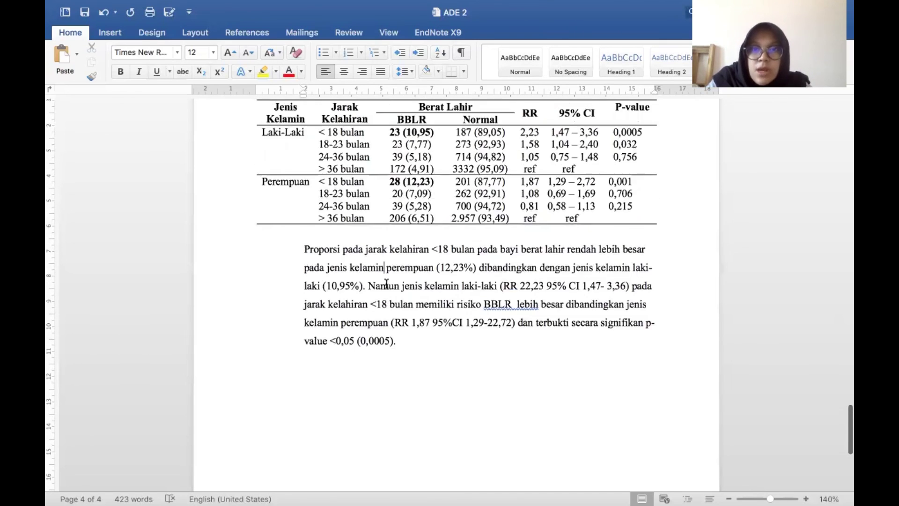
scroll(589, 220, "down", 4)
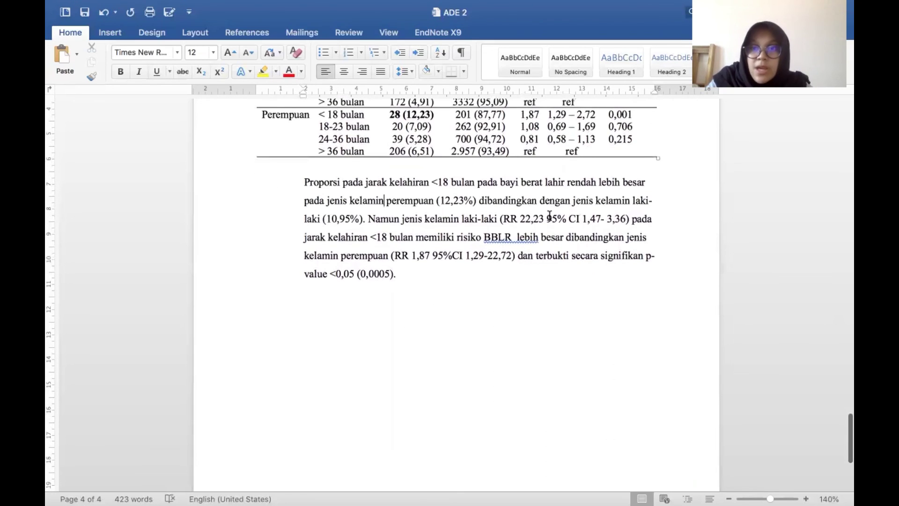
scroll(528, 215, "up", 1)
scroll(527, 214, "up", 20)
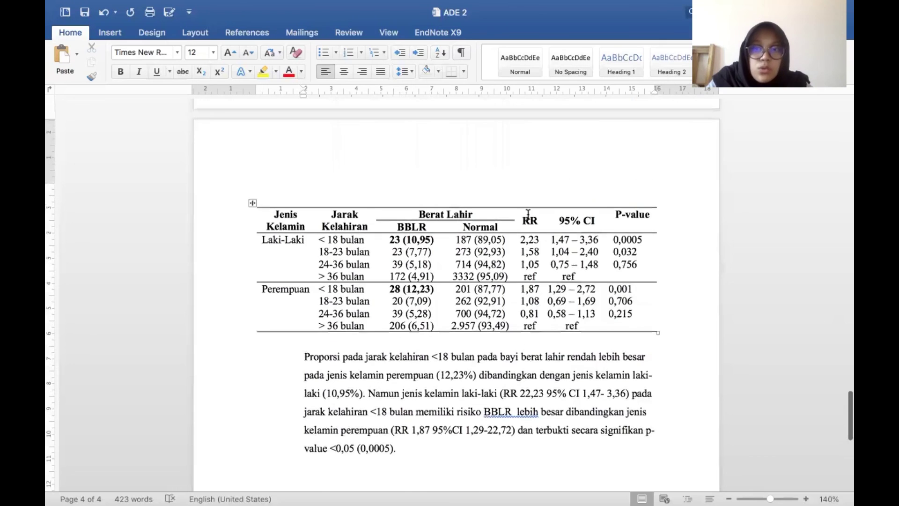
scroll(527, 215, "up", 16)
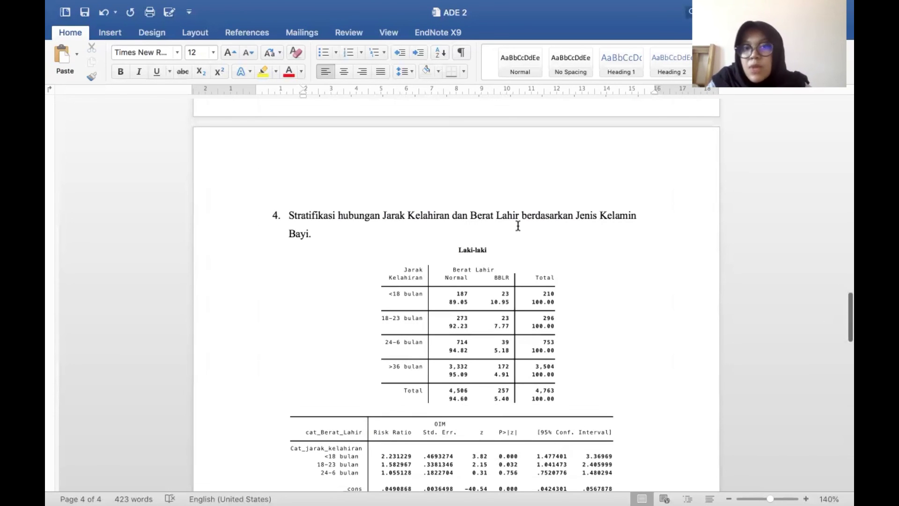
scroll(523, 241, "down", 1)
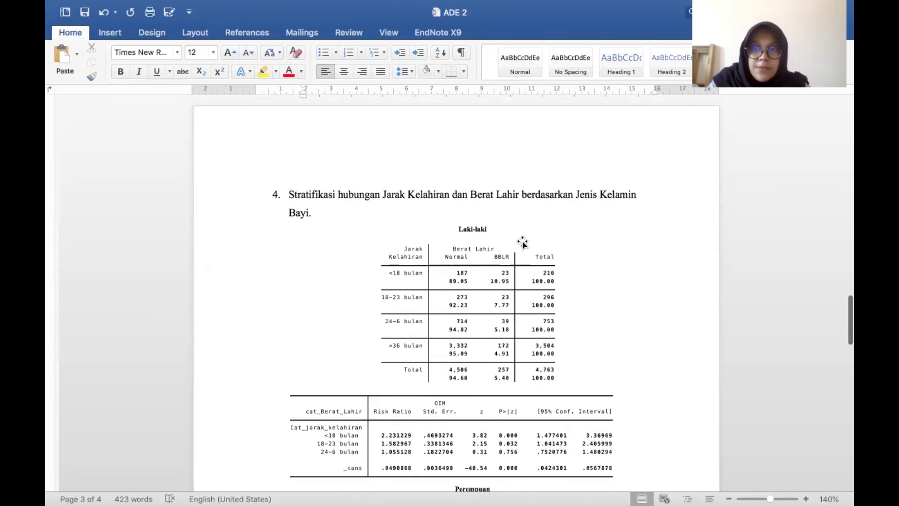